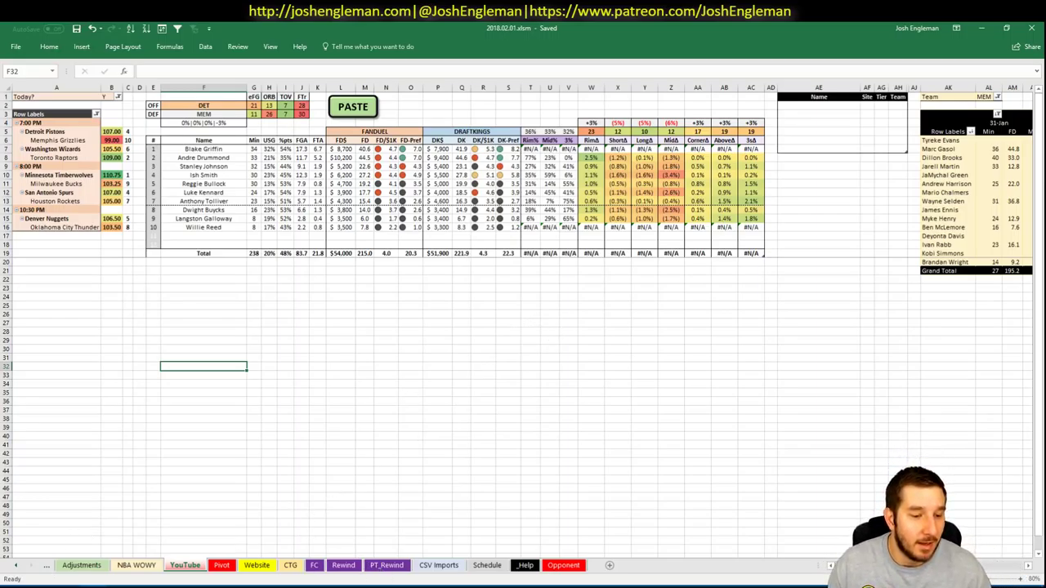
Switch to the browser and open the $30K Wed NBA Dime result from the FanDuel entry history in a separate tab.
click(37, 536)
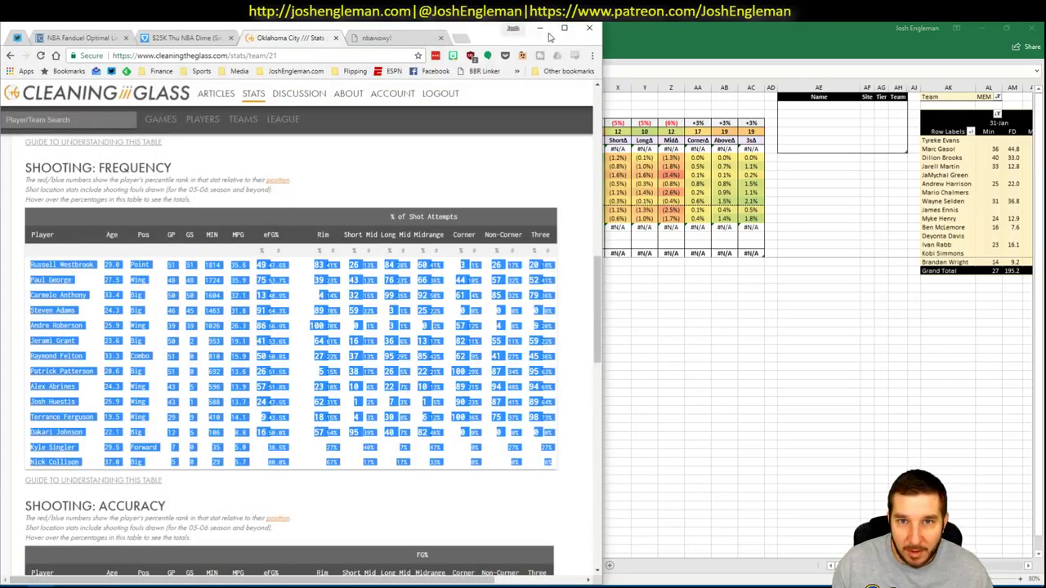
click(564, 28)
click(186, 27)
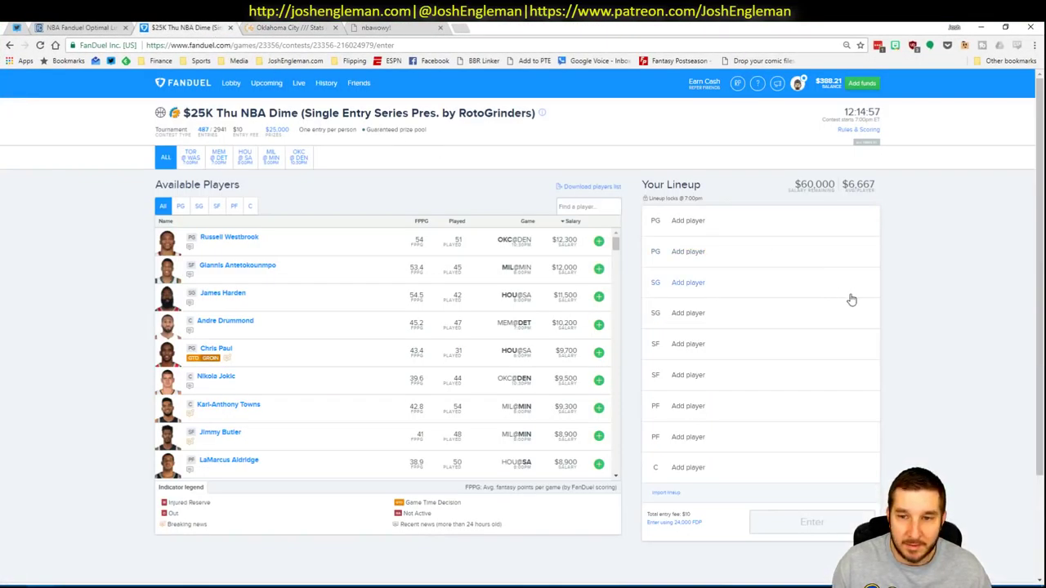
right_click(327, 83)
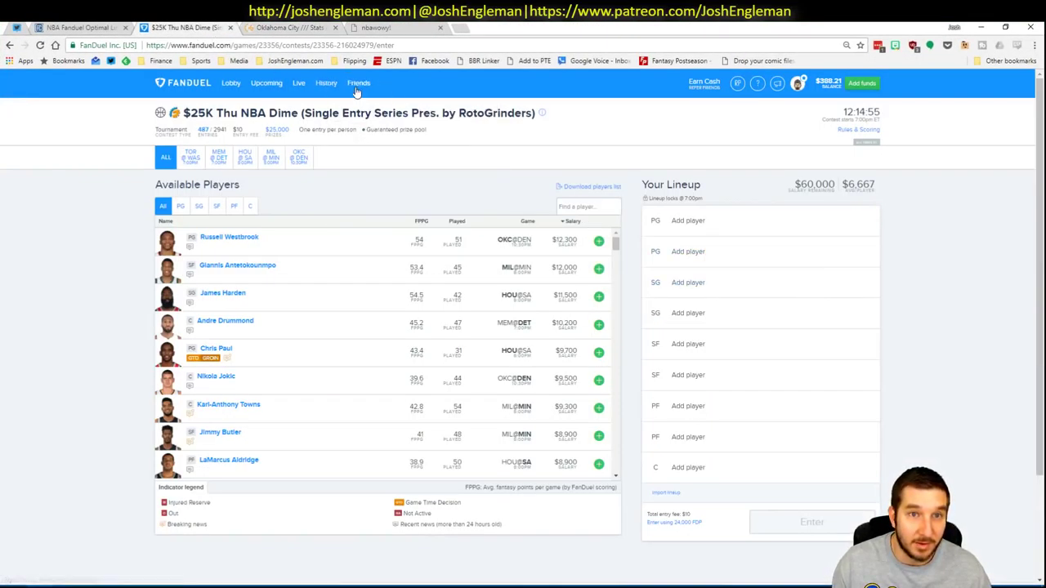
click(378, 88)
click(299, 27)
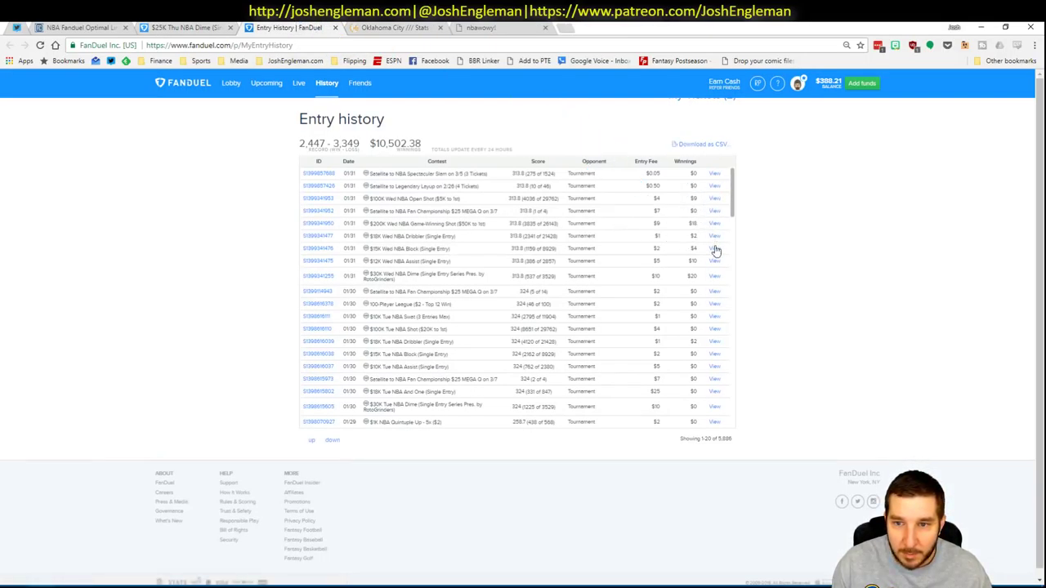
click(714, 277)
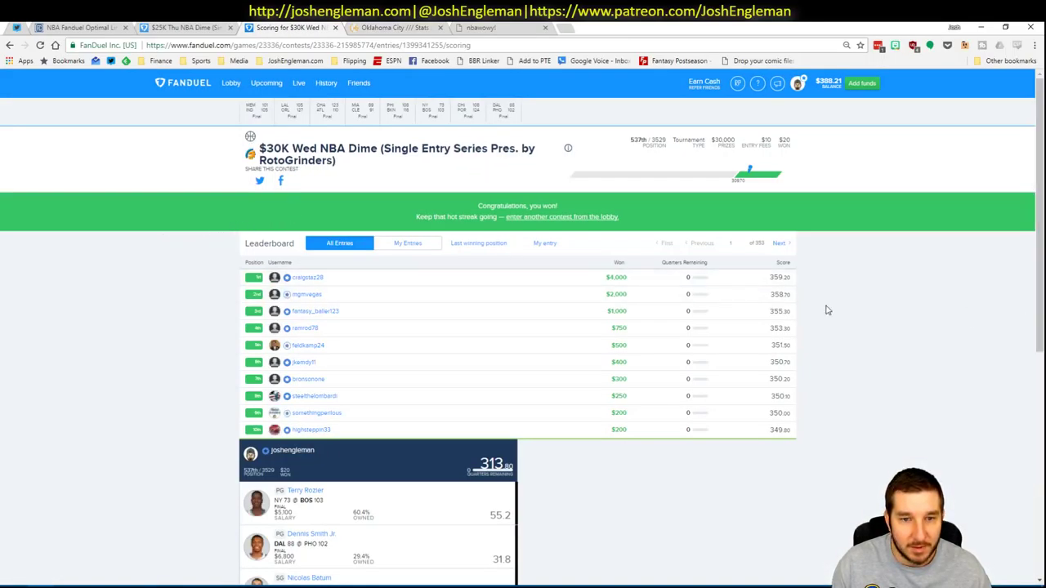
Open the first-place entry beside your own and compare the two lineups player by player.
click(635, 280)
scroll(850, 269, down, 5)
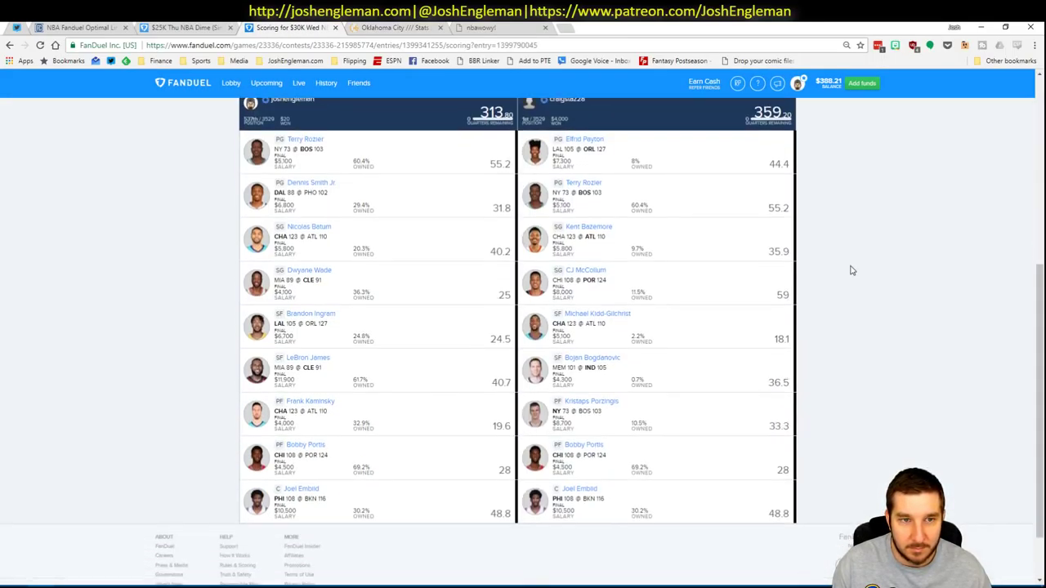
scroll(993, 304, up, 1)
scroll(1036, 315, down, 1)
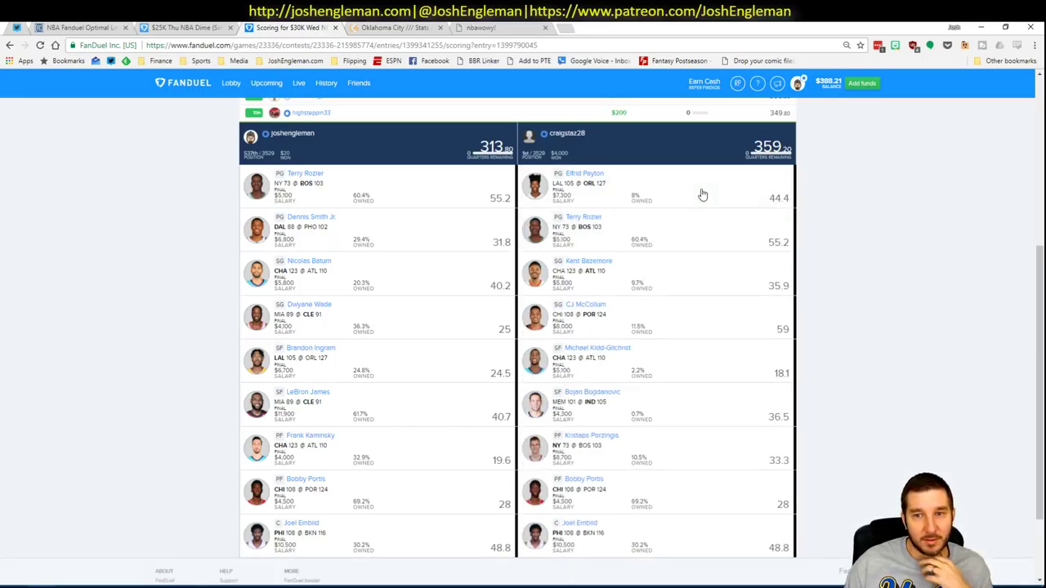
Review Terry Rozier's score breakdown in your own lineup, then collapse it.
click(410, 186)
click(410, 186)
click(449, 194)
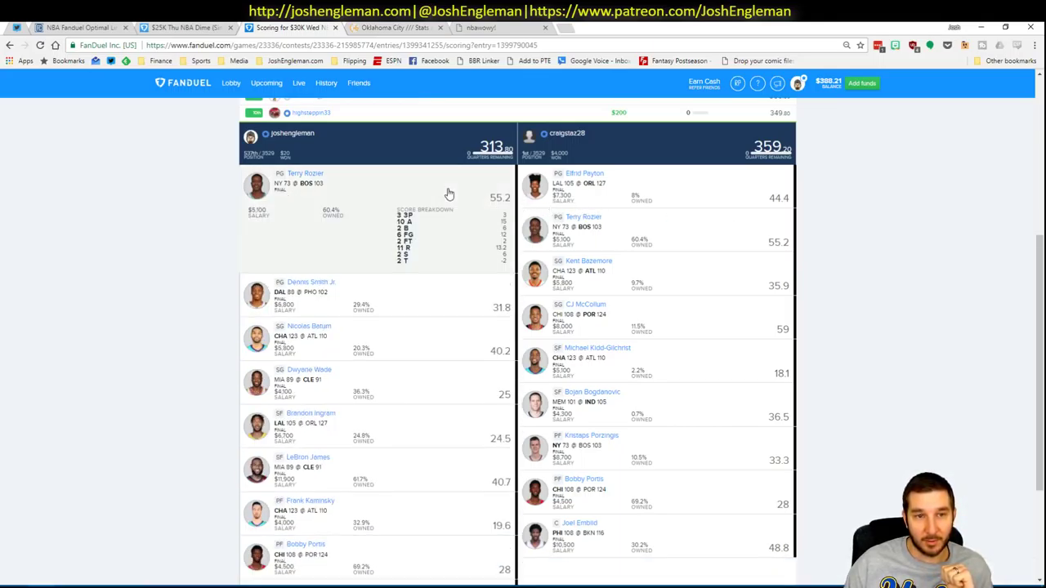
click(451, 192)
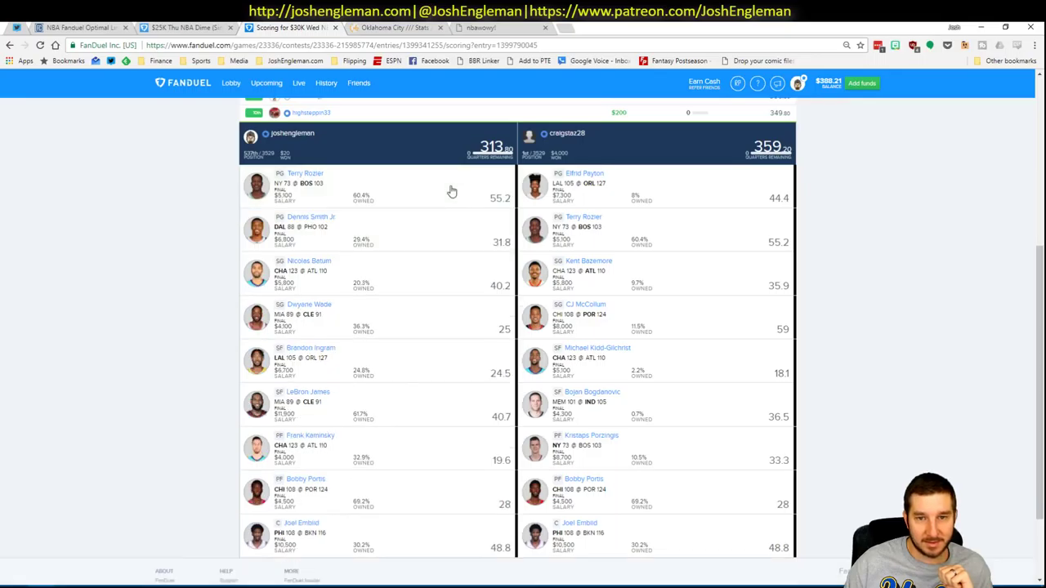
click(421, 198)
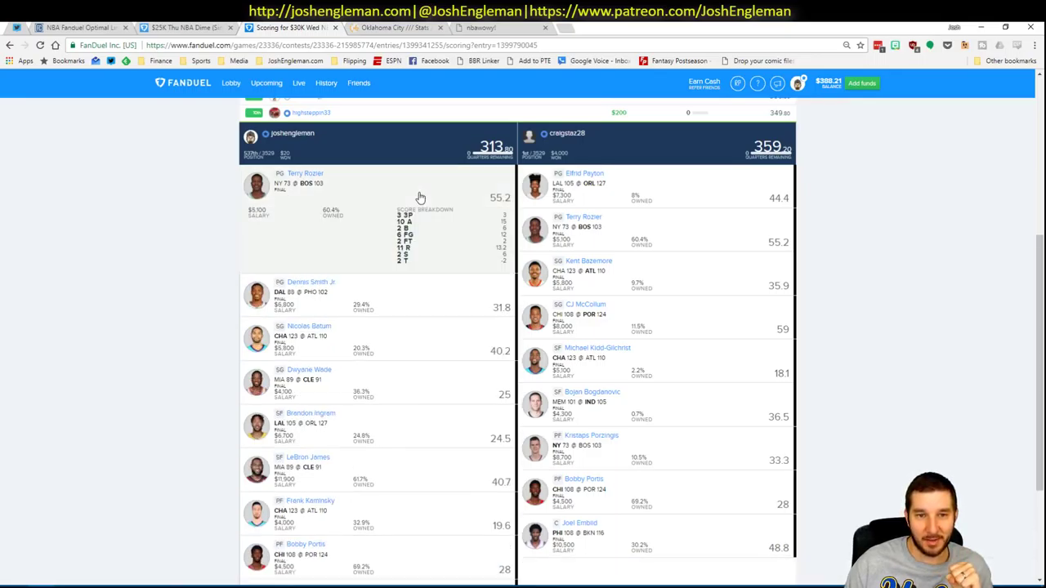
click(420, 198)
click(420, 198)
click(420, 198)
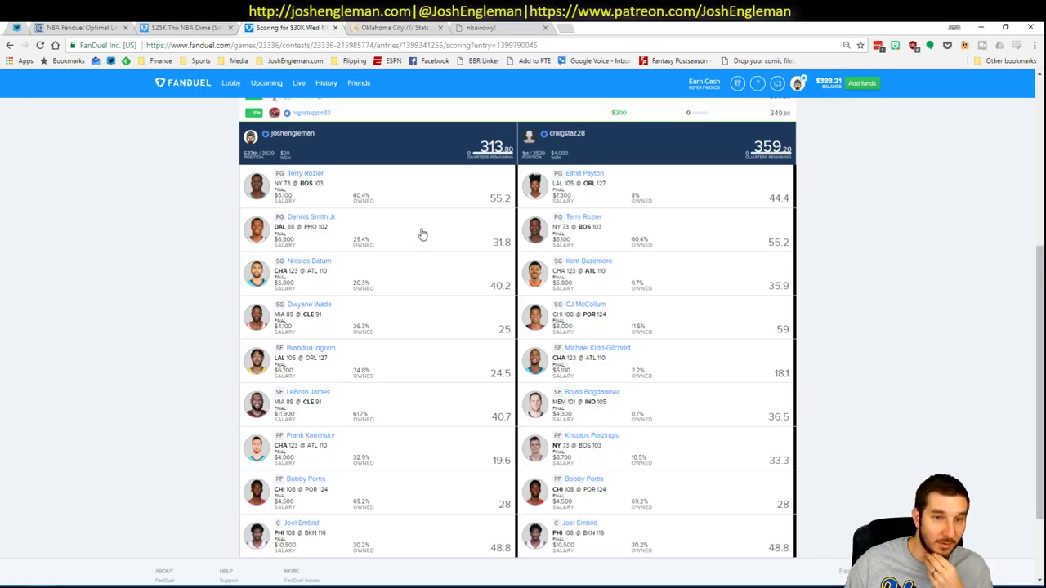
Review the score breakdowns of Nicolas Batum and Dwyane Wade in your own lineup and collapse them.
click(416, 279)
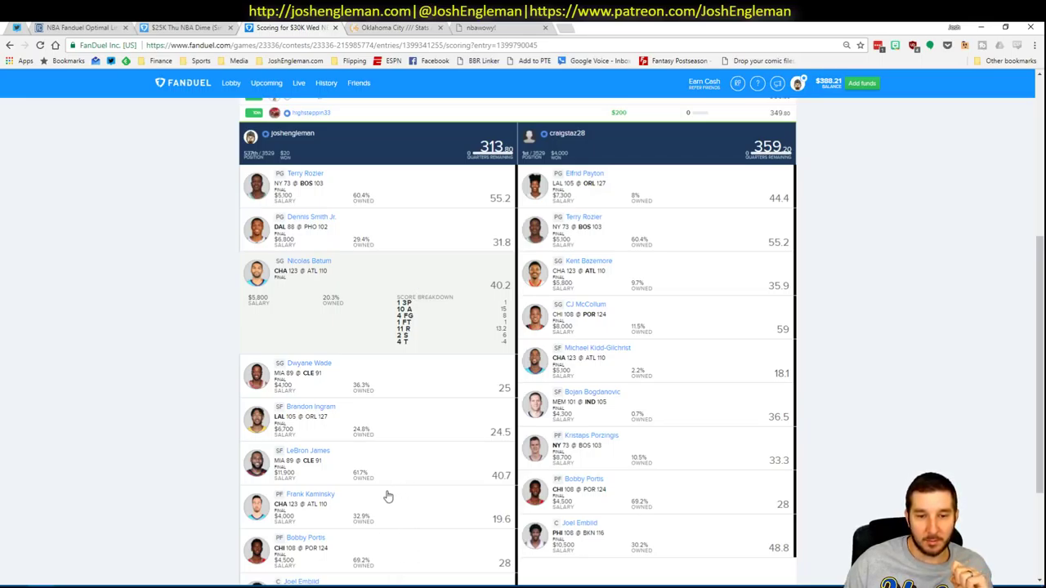
click(397, 273)
click(433, 327)
click(439, 329)
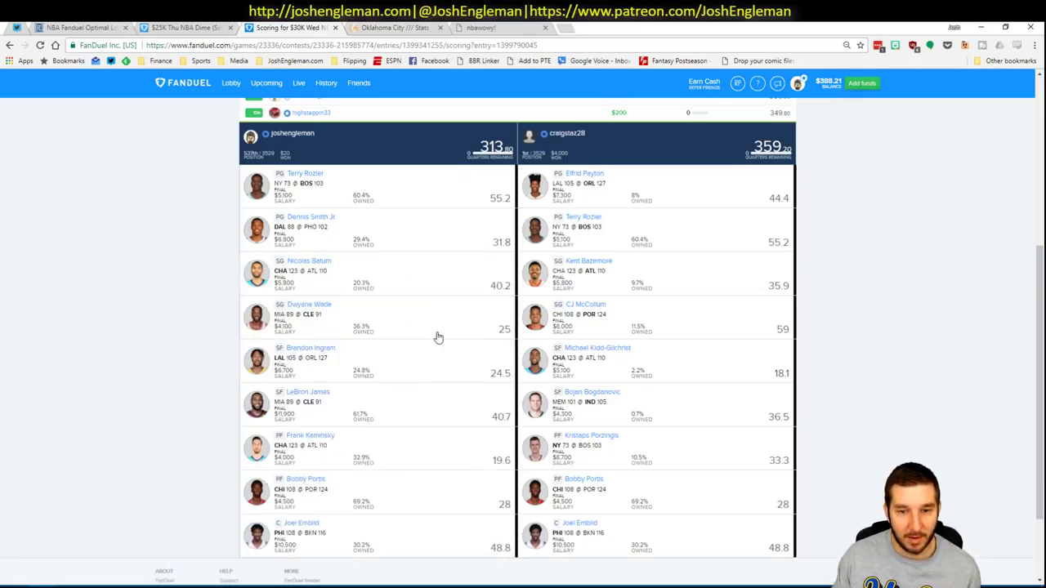
Review the score breakdowns of Brandon Ingram and LeBron James in your own lineup and collapse both.
click(444, 367)
scroll(134, 344, down, 1)
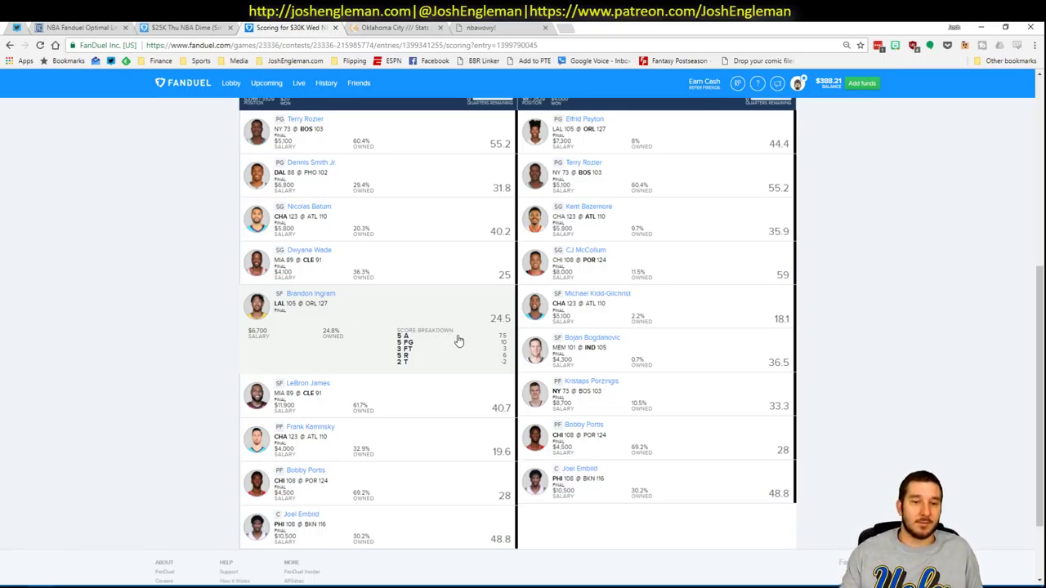
click(451, 391)
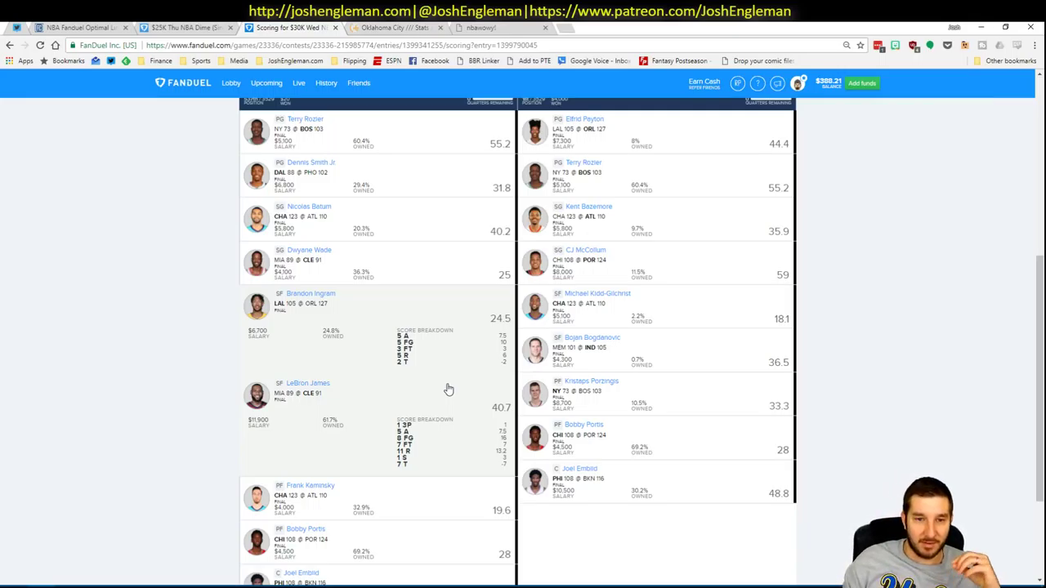
click(424, 307)
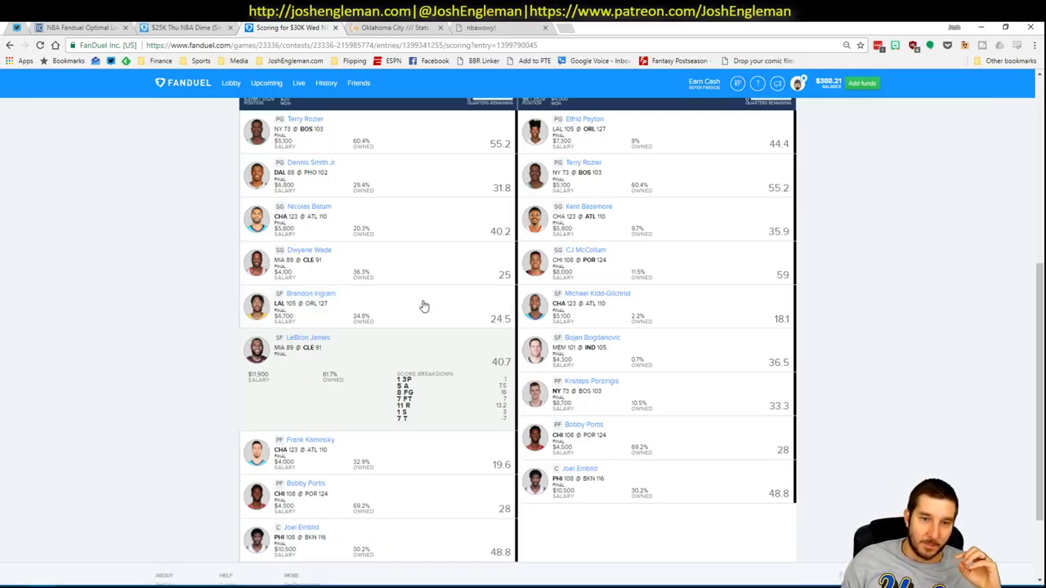
click(415, 354)
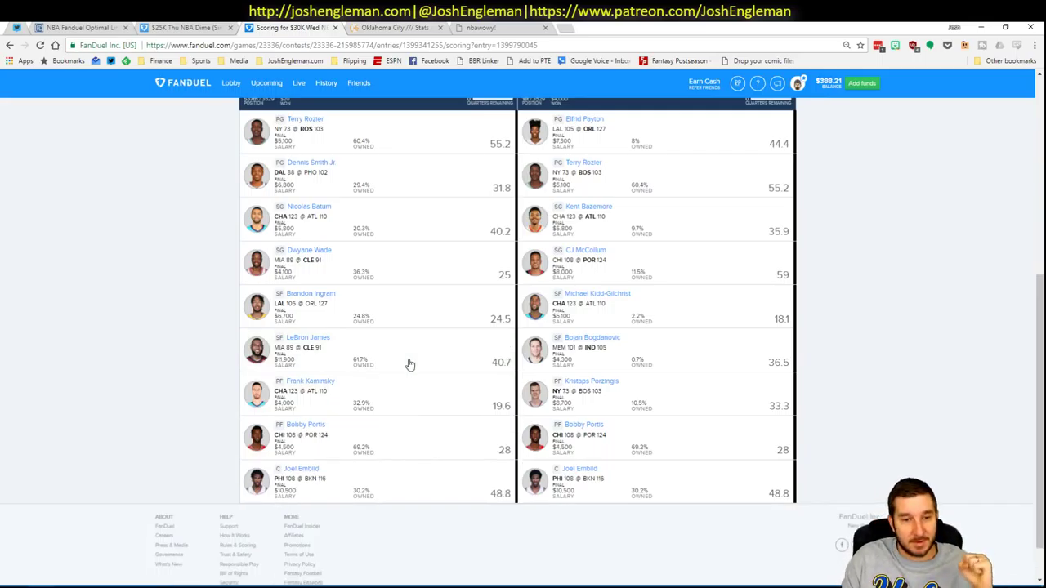
Review the score breakdowns of Bobby Portis and Joel Embiid in your own lineup and collapse both.
click(407, 439)
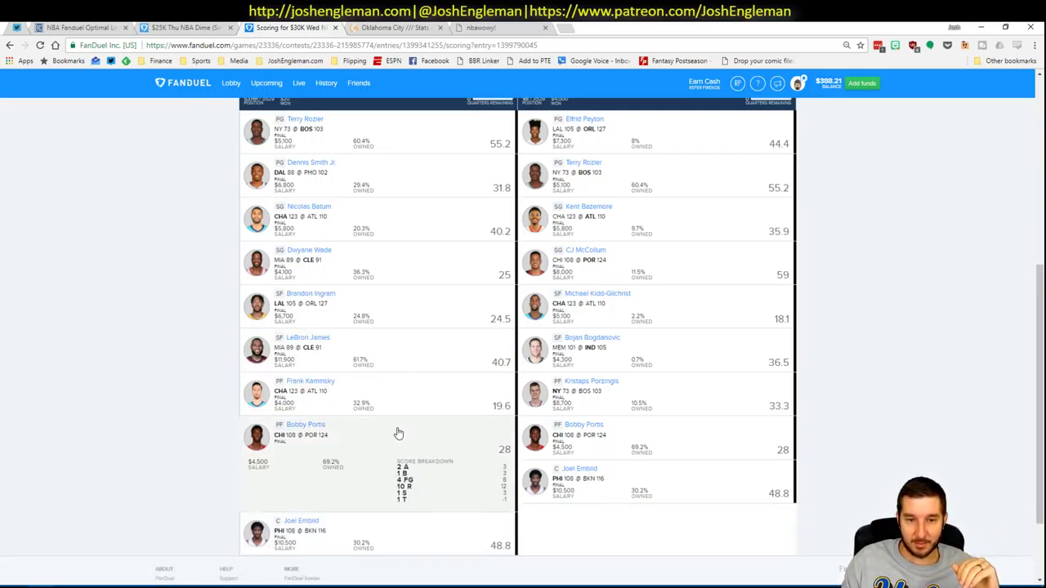
click(392, 459)
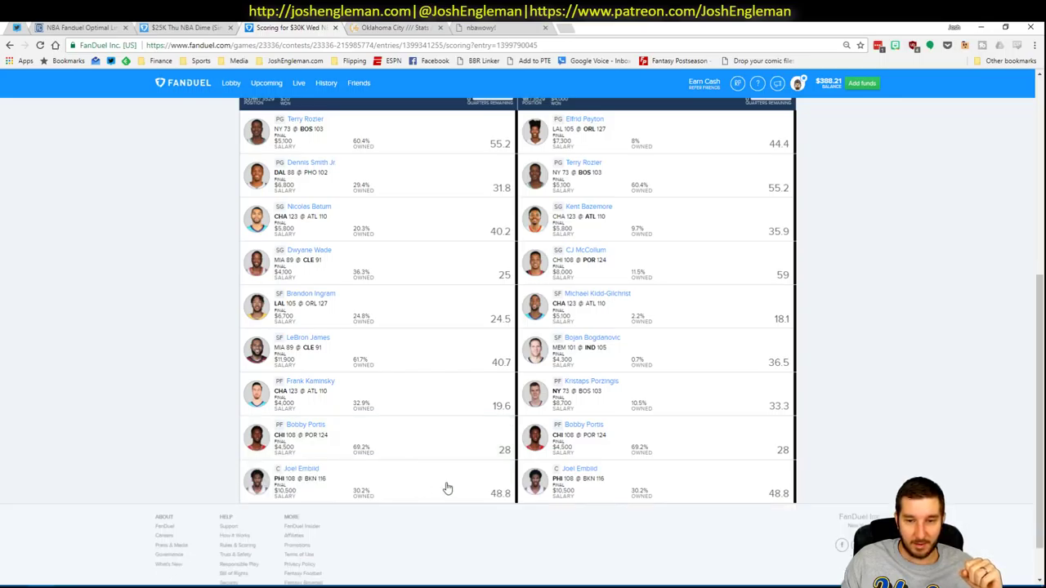
click(439, 484)
click(440, 482)
click(440, 479)
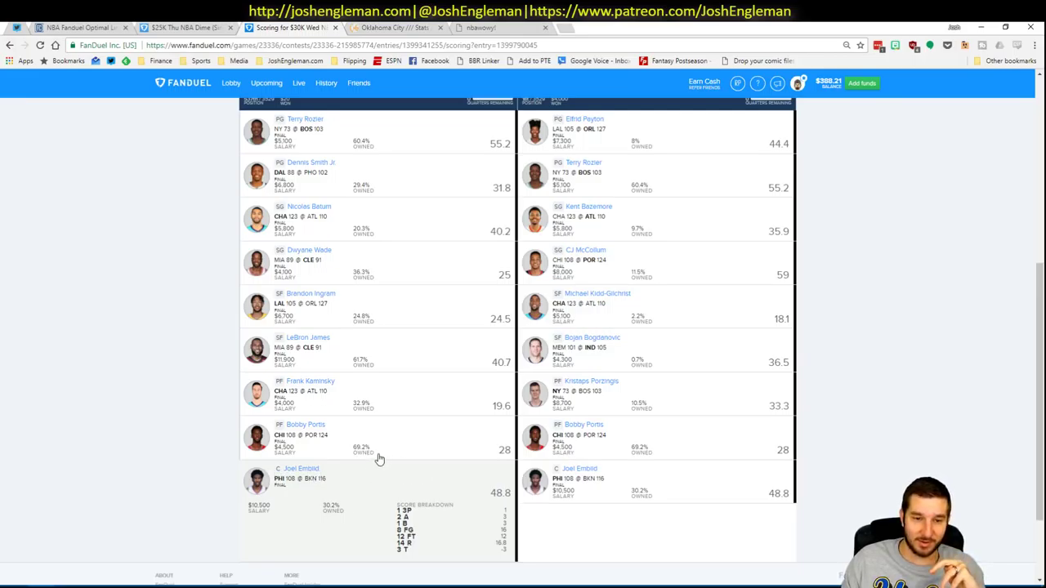
click(428, 459)
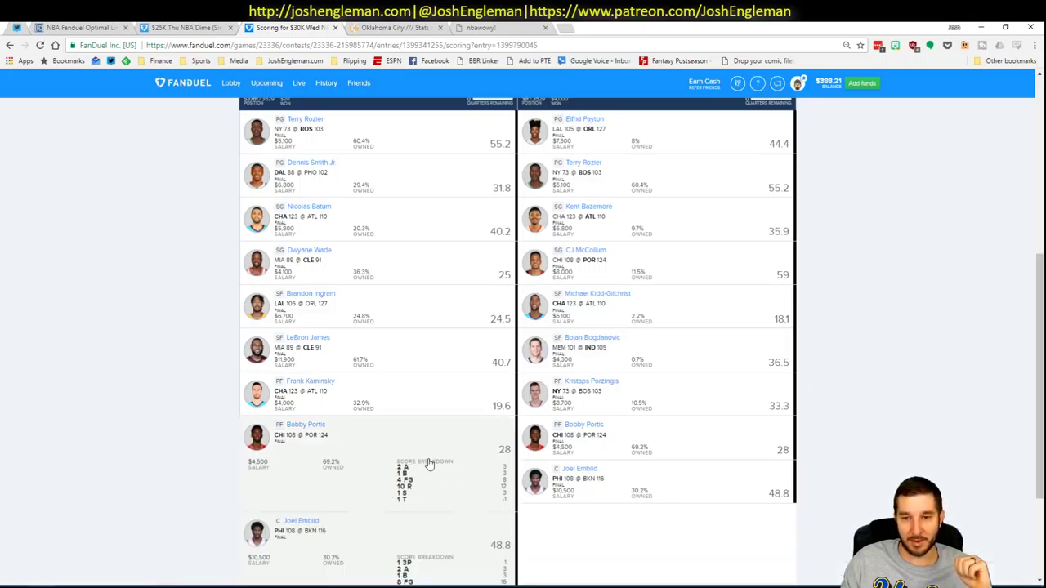
click(442, 446)
click(450, 474)
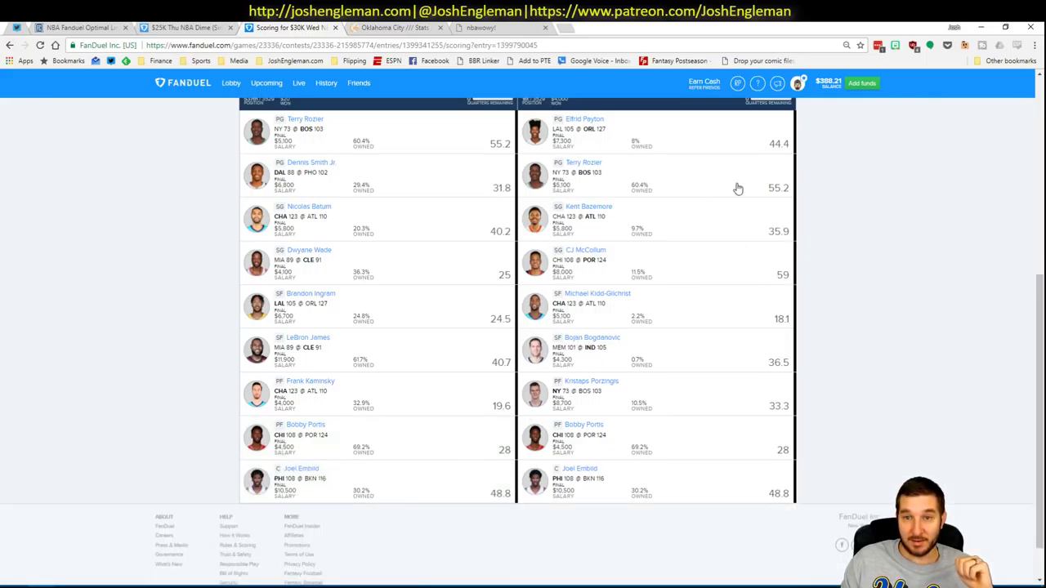
Review CJ McCollum's score breakdown in the first-place lineup and collapse it.
click(681, 256)
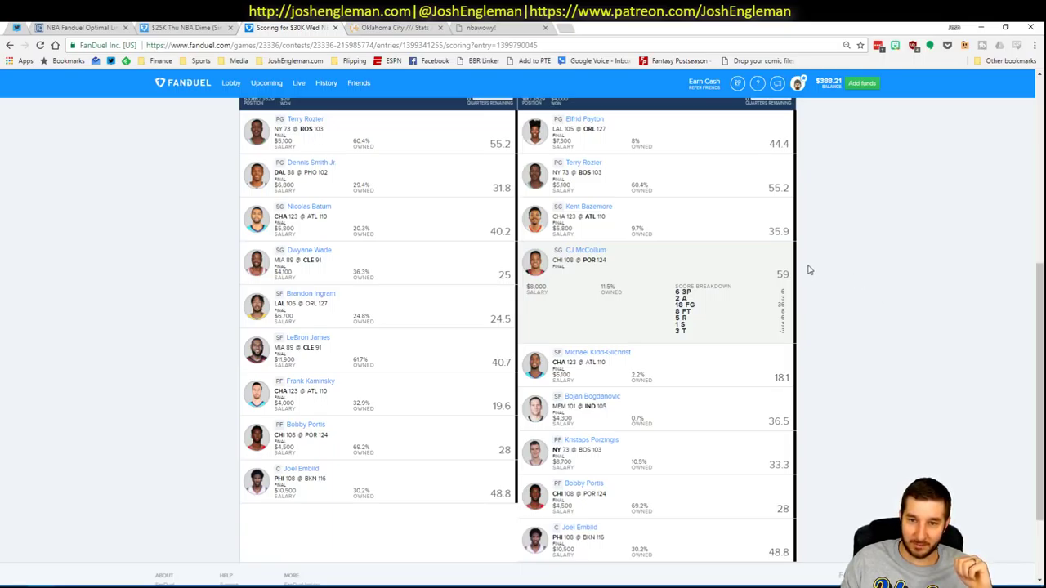
click(729, 265)
scroll(890, 270, up, 3)
scroll(889, 271, down, 2)
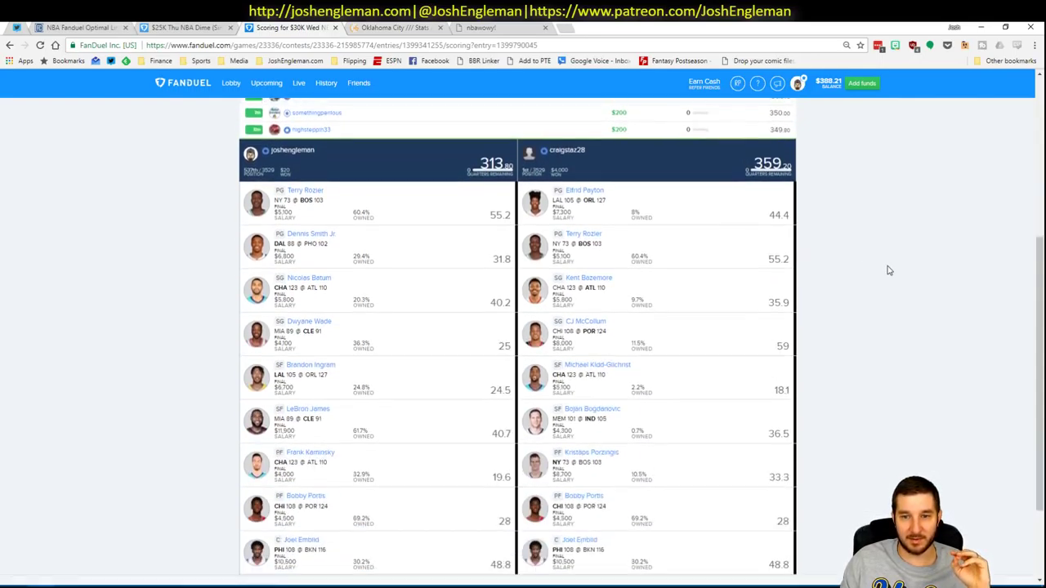
Switch to the 2018.02.01.xlsm workbook in Excel and set the player pivot table's Team filter to DET.
mouse_move(95, 582)
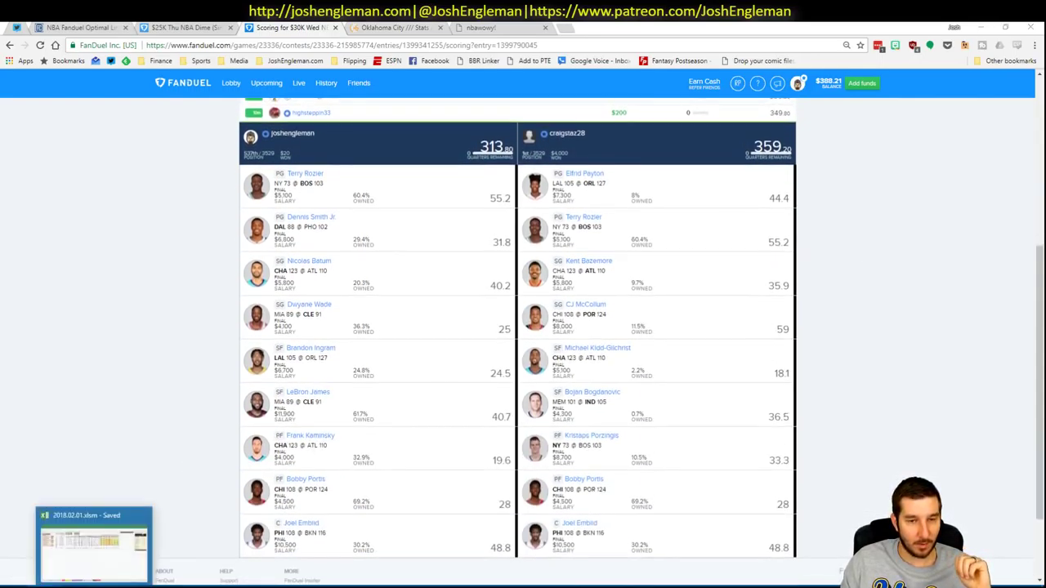
click(96, 535)
click(279, 434)
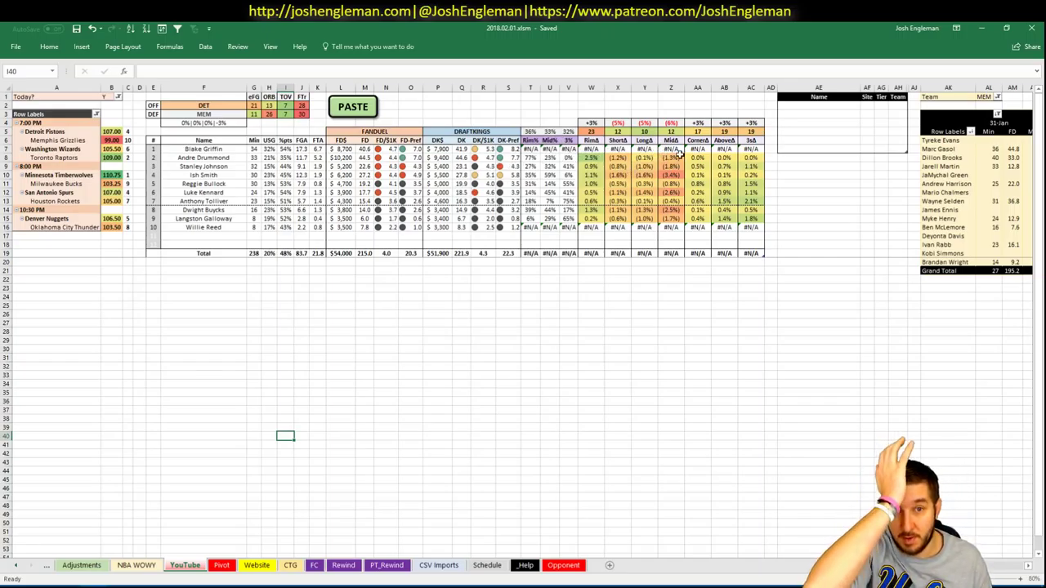
click(981, 98)
text(DET)
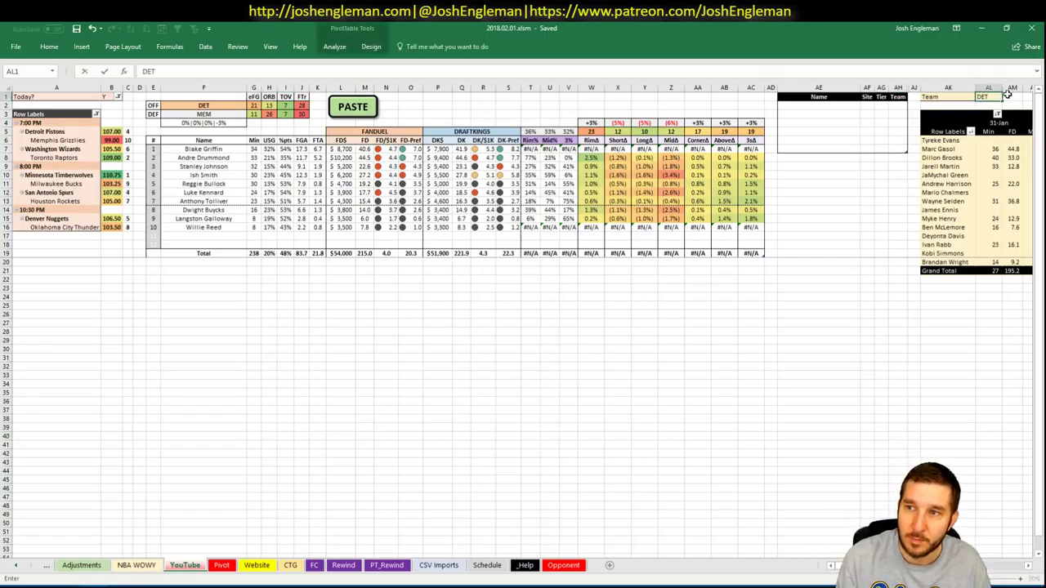
key(Return)
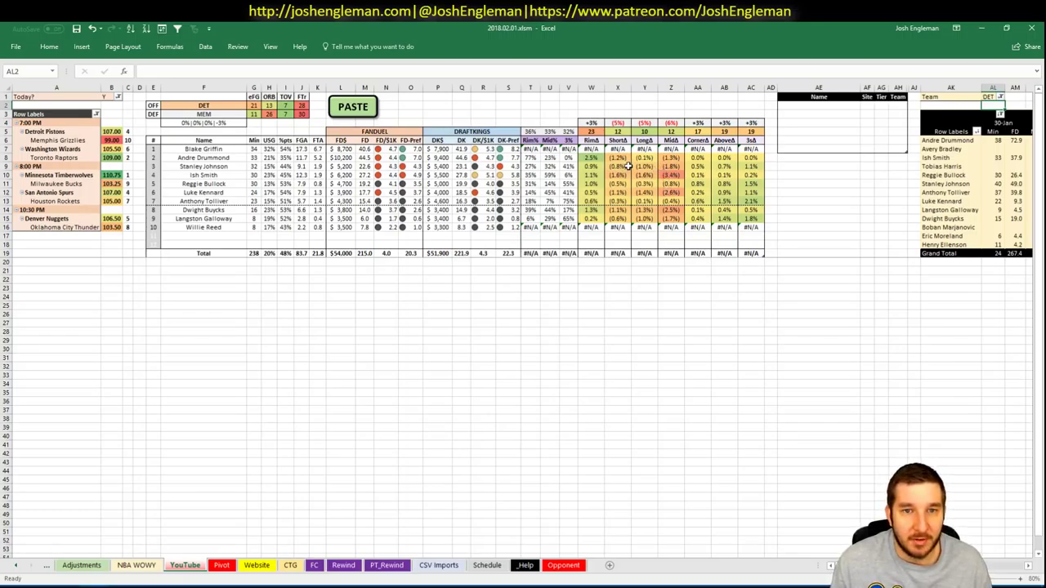
Add Blake Griffin to the first row of the Name/Site/Tier/Team table with tier 2, leaving the site blank.
mouse_move(120, 587)
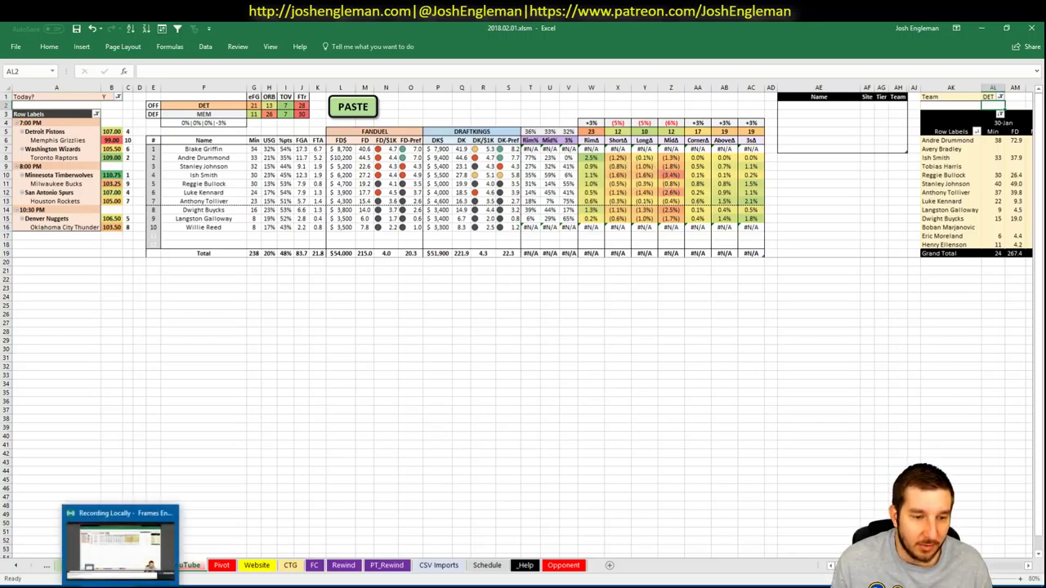
click(820, 106)
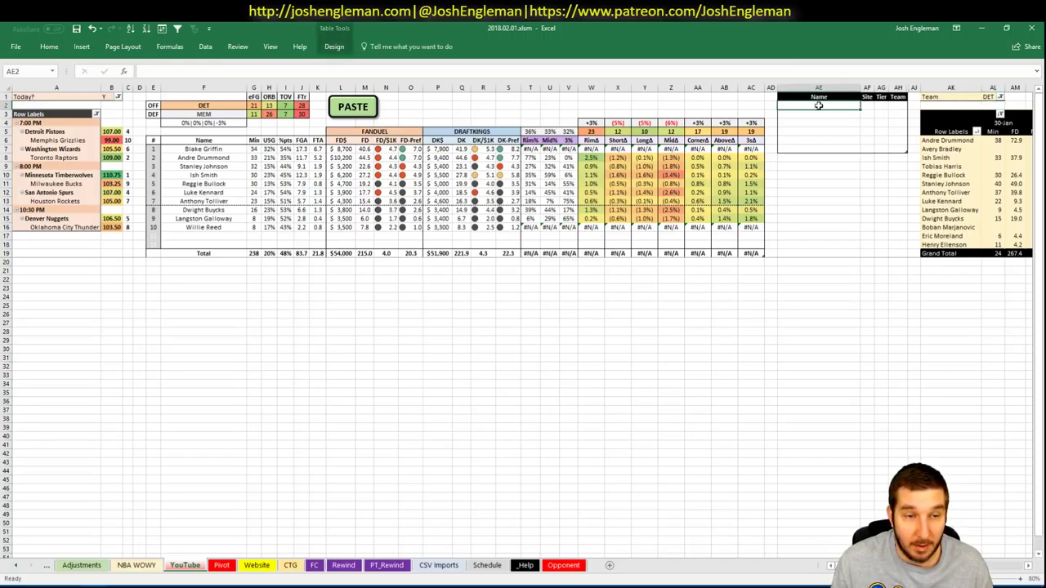
text(Blake Griffin)
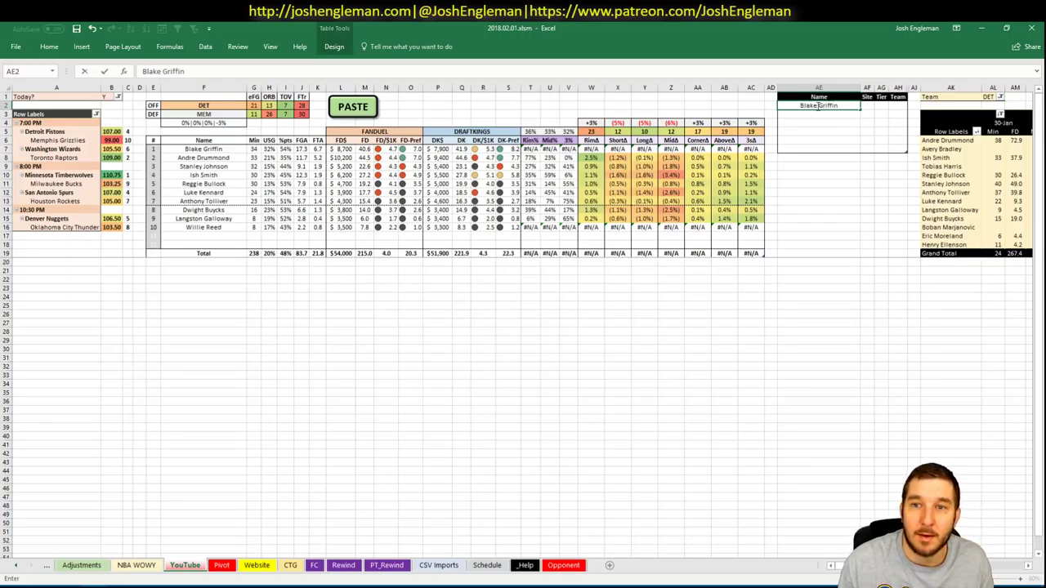
key(Tab)
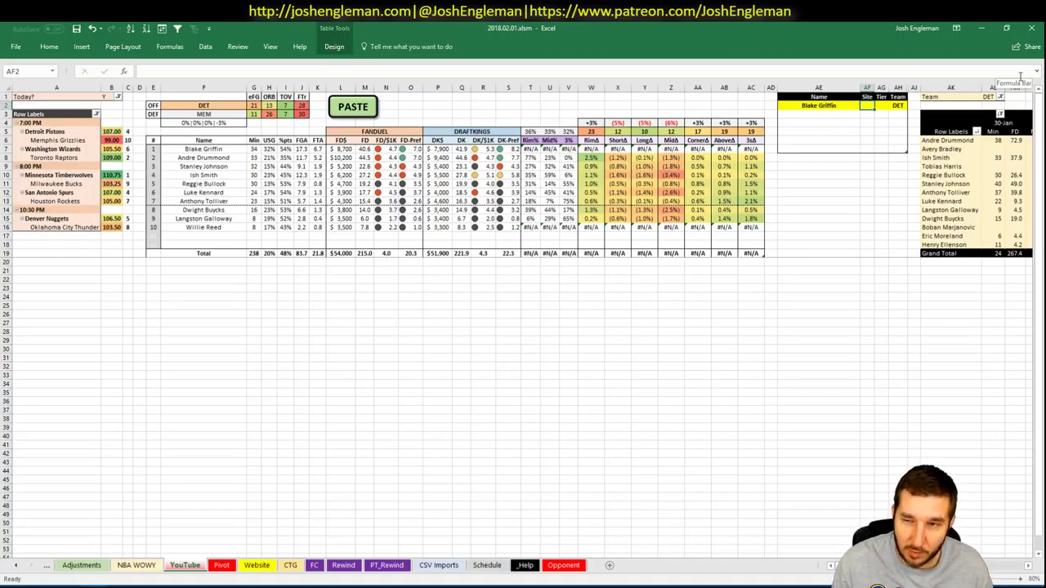
key(Tab)
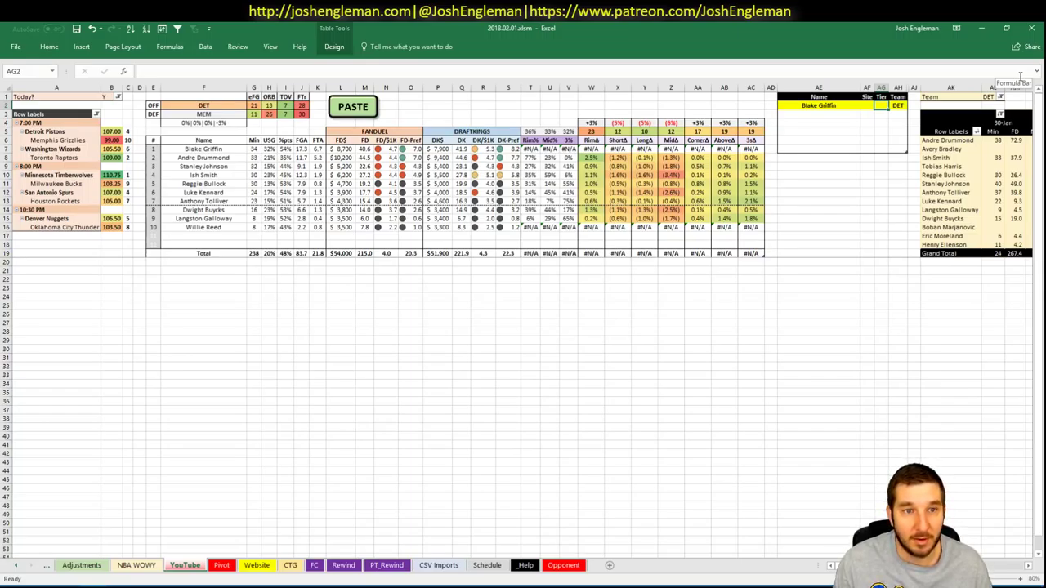
text(2)
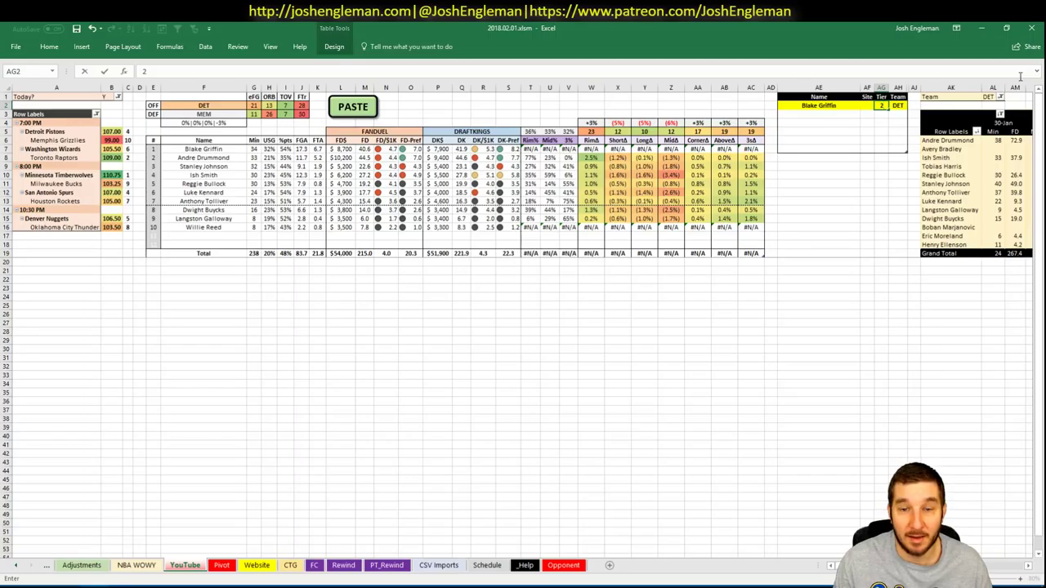
key(Return)
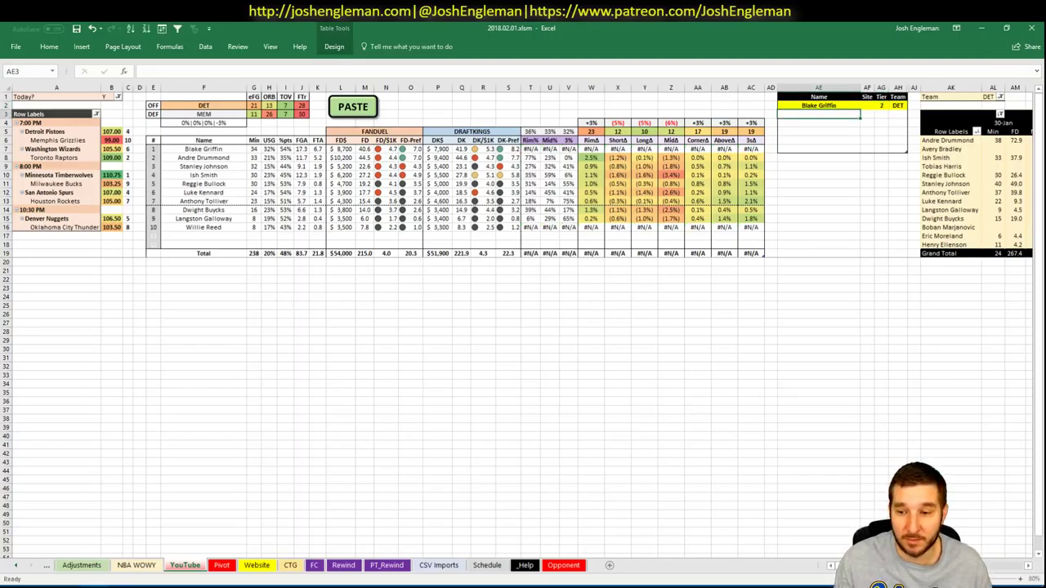
Add Andre Drummond to the second row of the Name/Site/Tier/Team table with tier 3, leaving the site blank.
scroll(523, 319, right, 5)
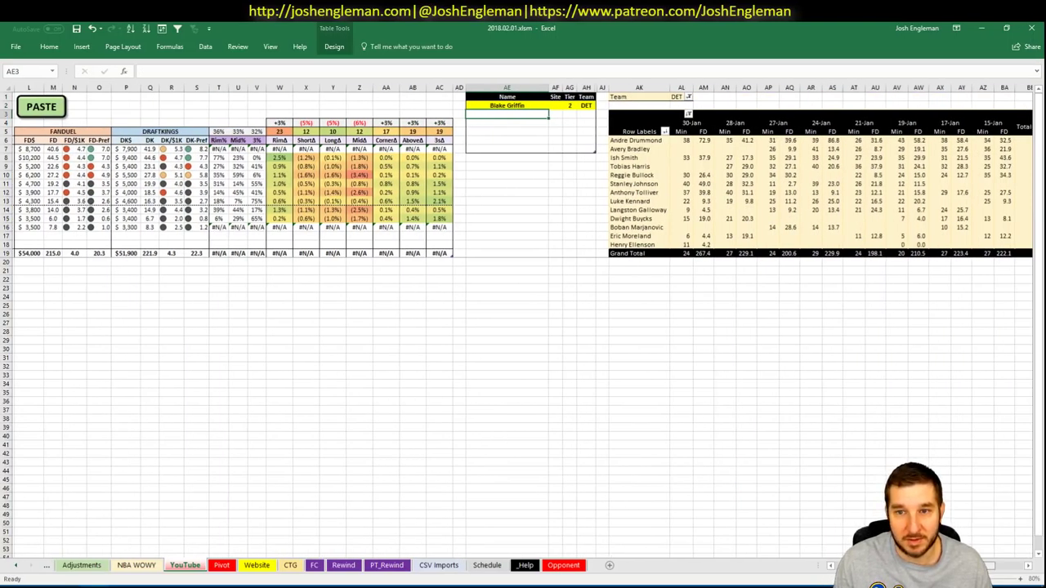
scroll(761, 552, left, 5)
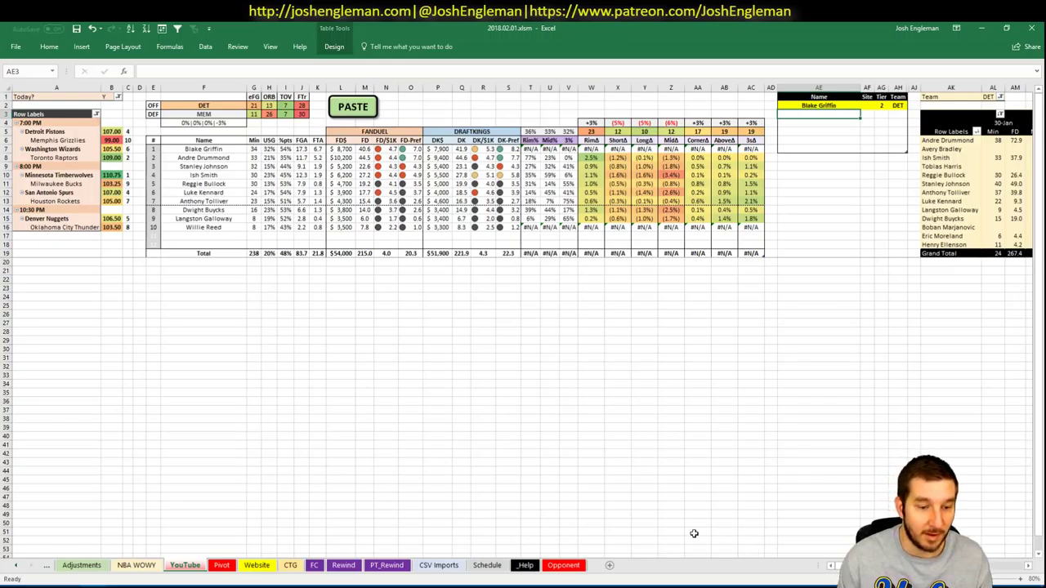
mouse_move(118, 587)
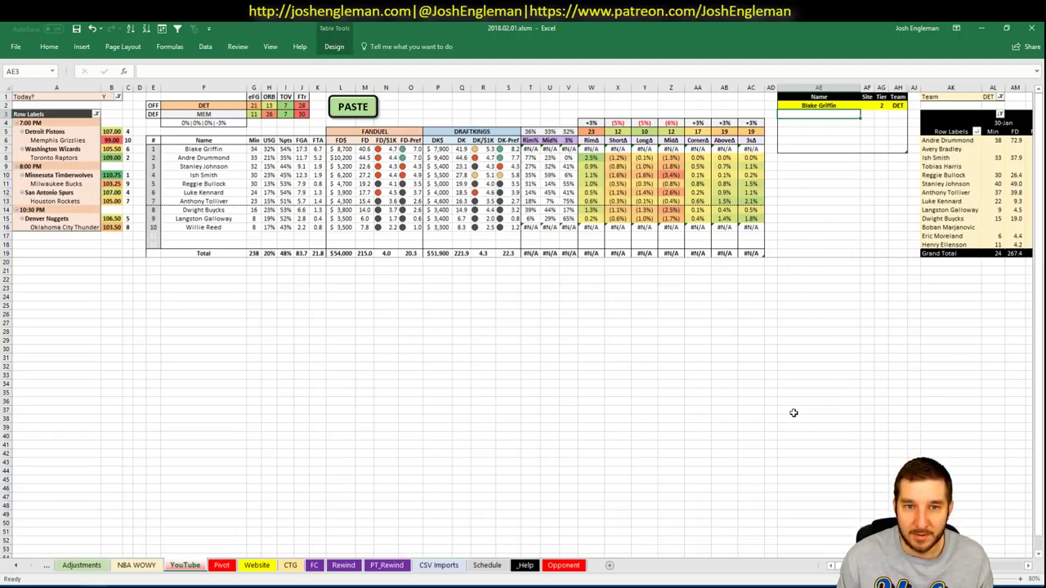
scroll(523, 327, right, 6)
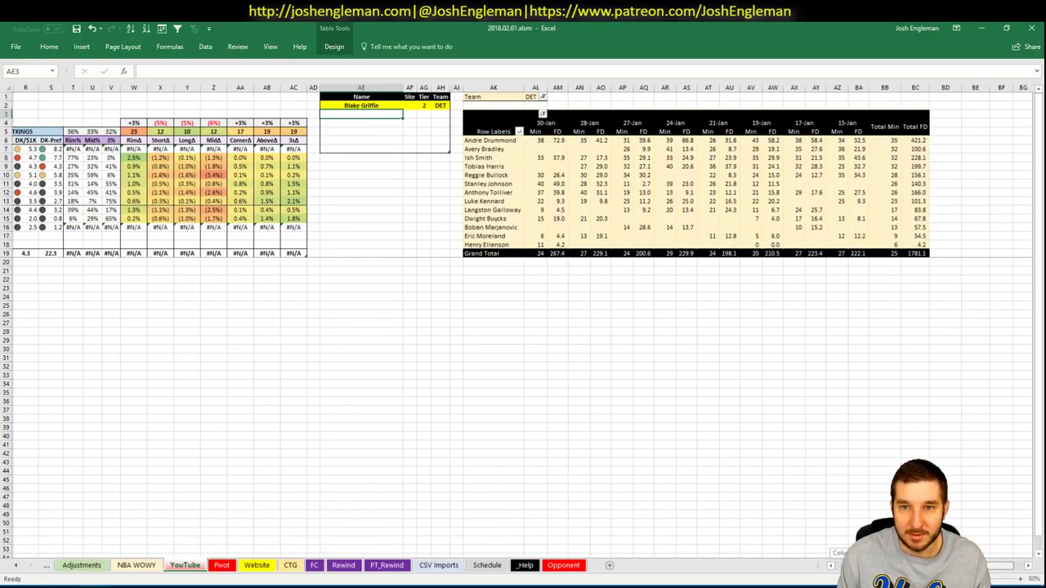
scroll(523, 327, right, 1)
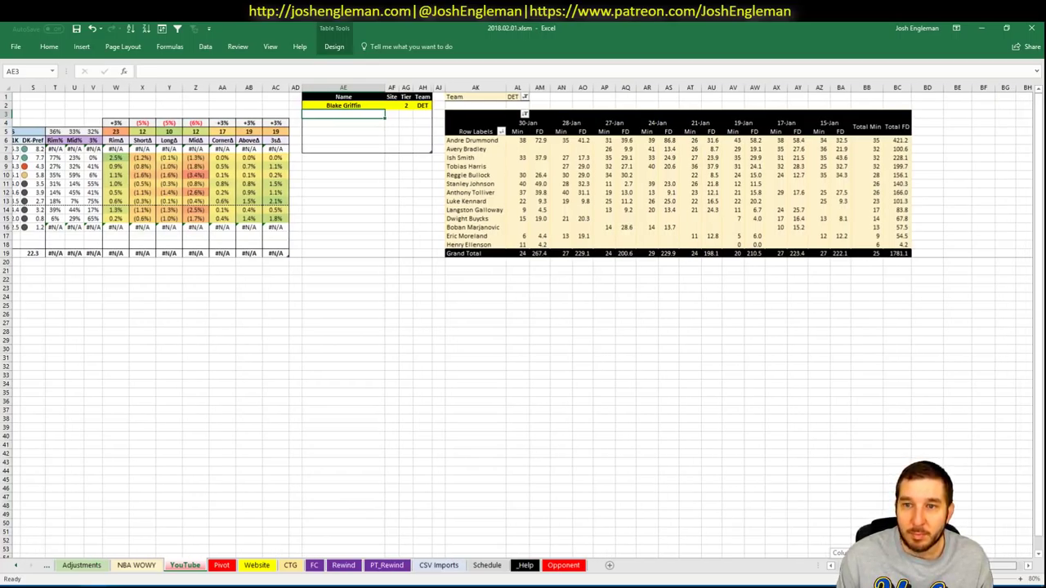
scroll(713, 539, left, 7)
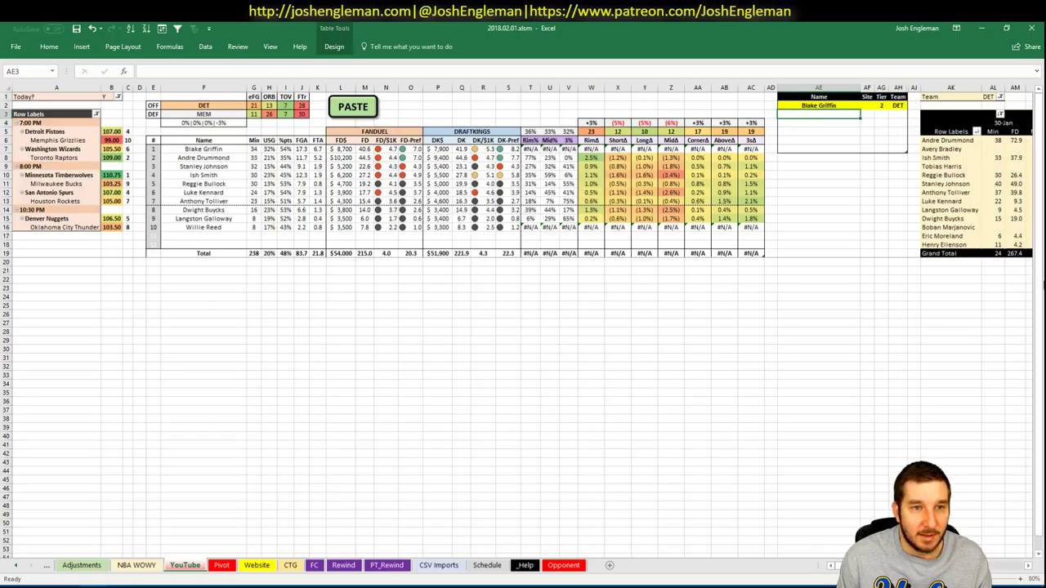
text(Andre)
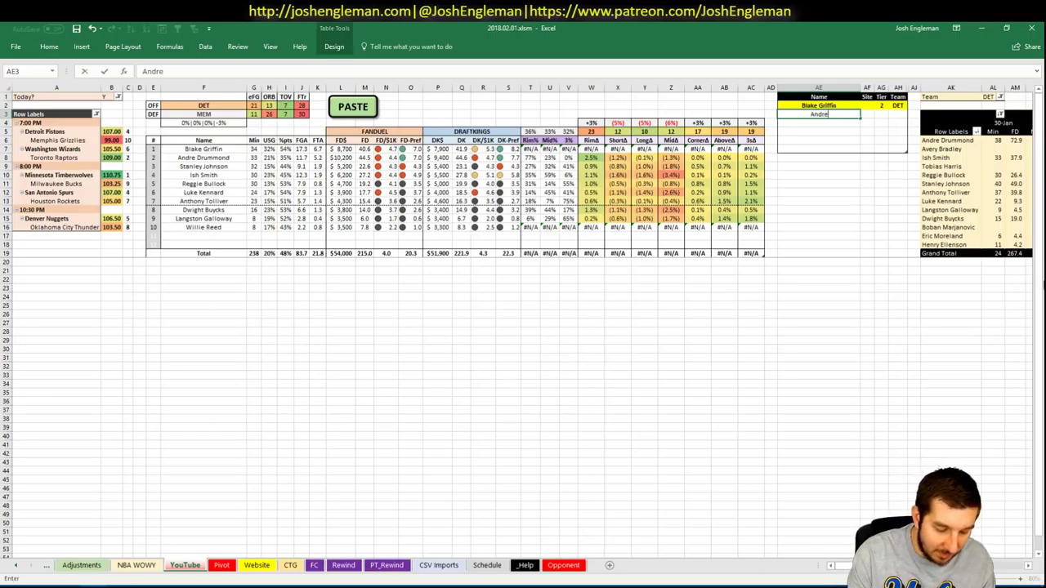
text( Drummond)
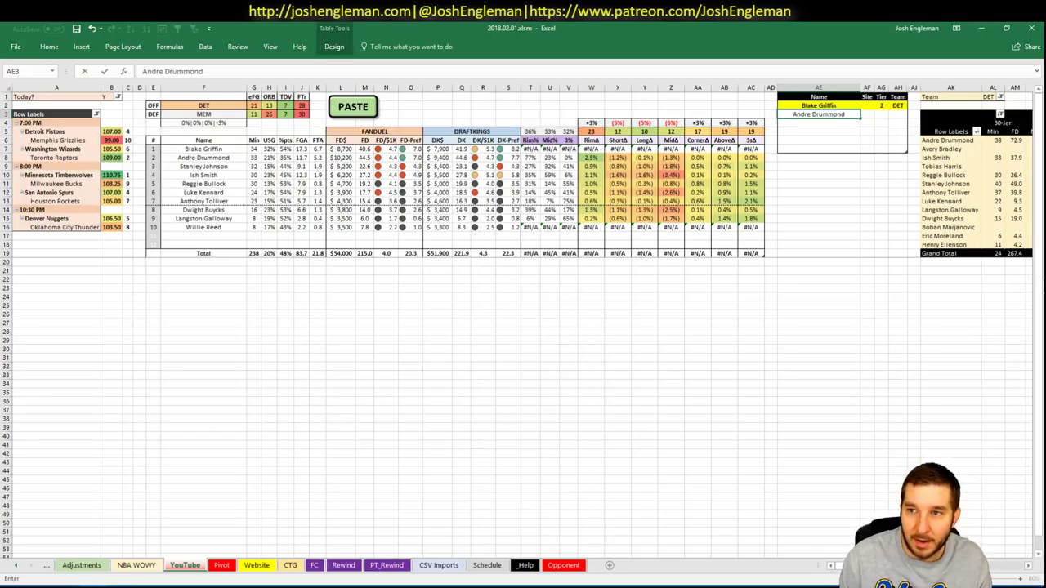
key(Tab)
key(Tab)
text(3)
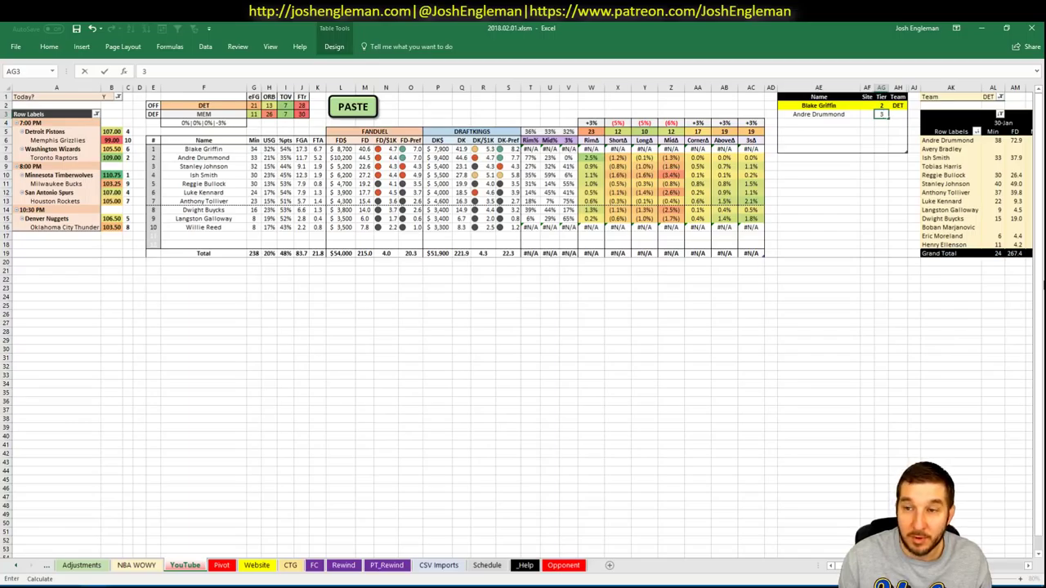
key(Return)
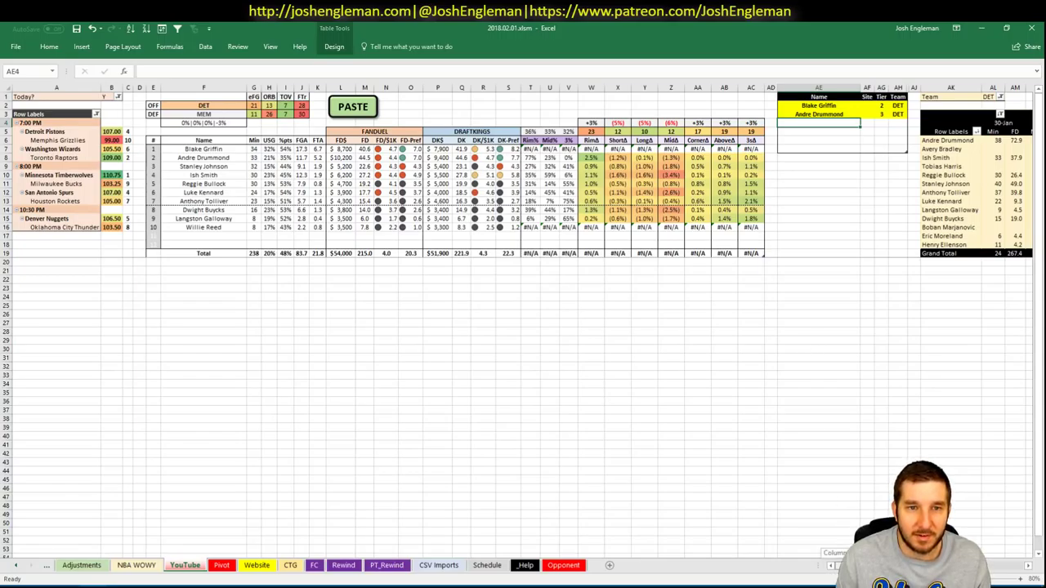
Add Ish Smith to the third row of the picks table with site DK and tier 3.
scroll(523, 327, right, 8)
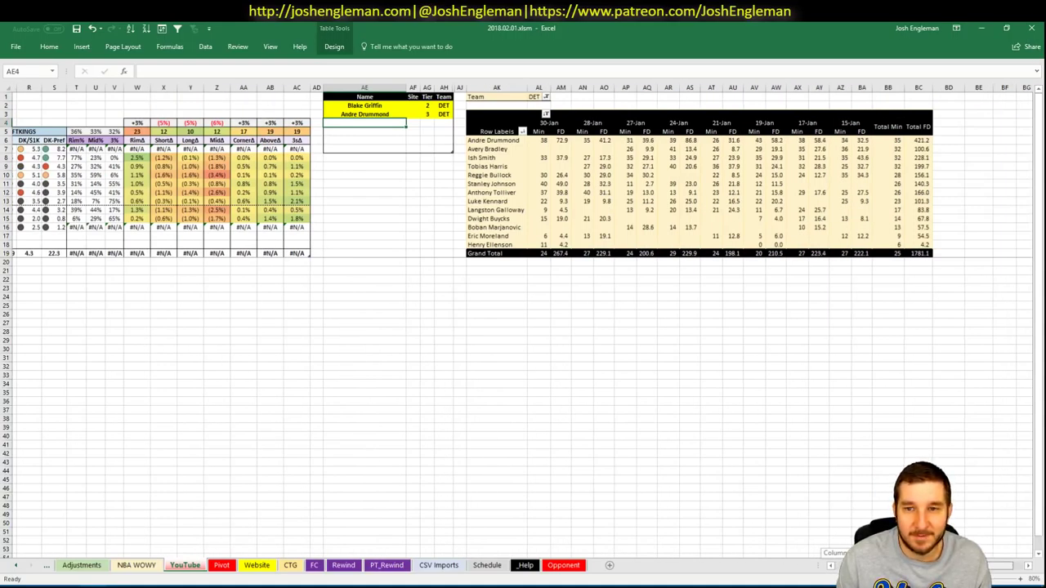
scroll(738, 523, left, 8)
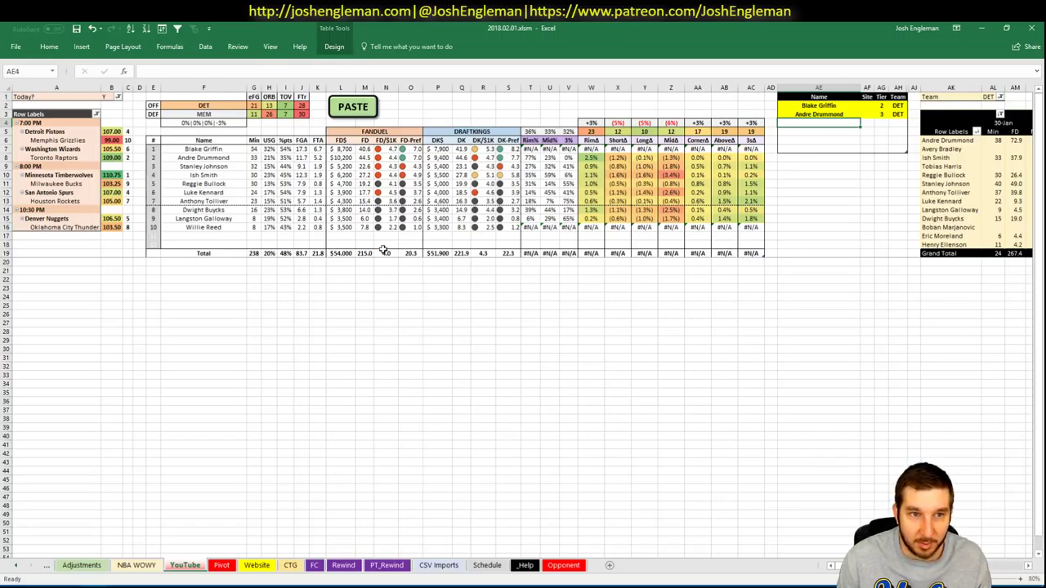
click(268, 146)
click(842, 121)
key(Escape)
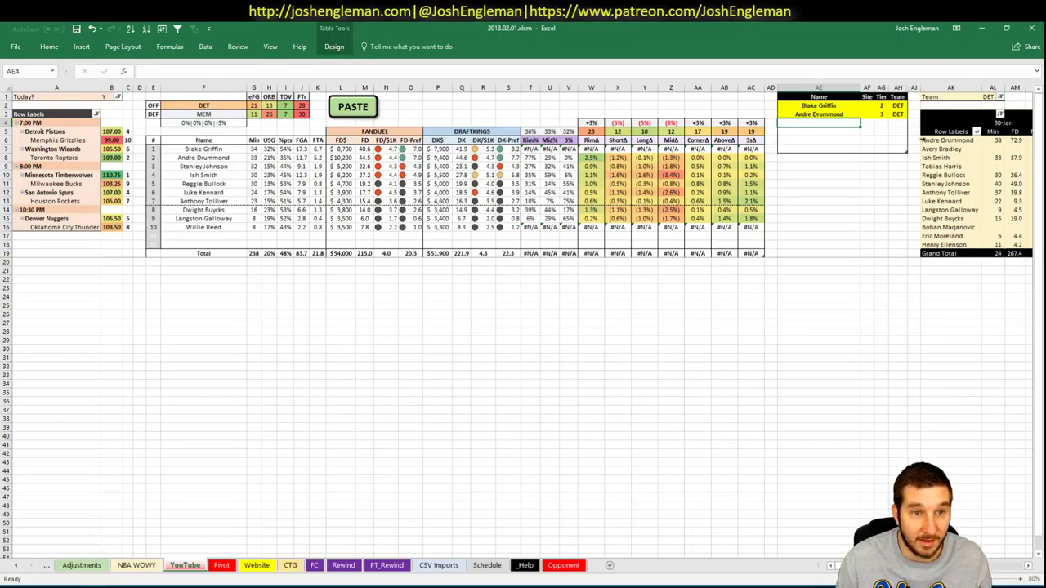
text(Ish Draf)
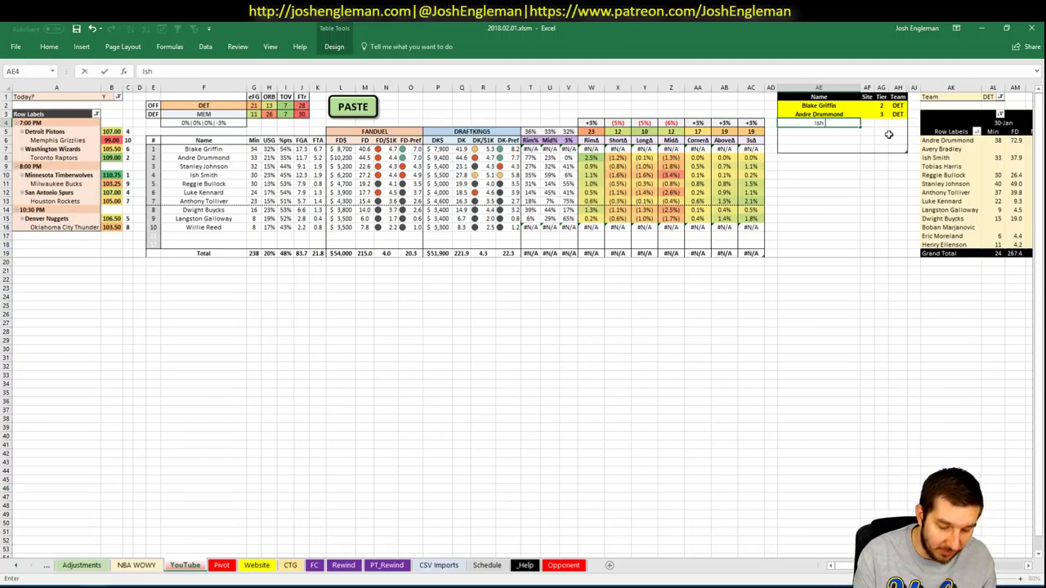
key(BackSpace)
key(BackSpace)
key(BackSpace)
key(BackSpace)
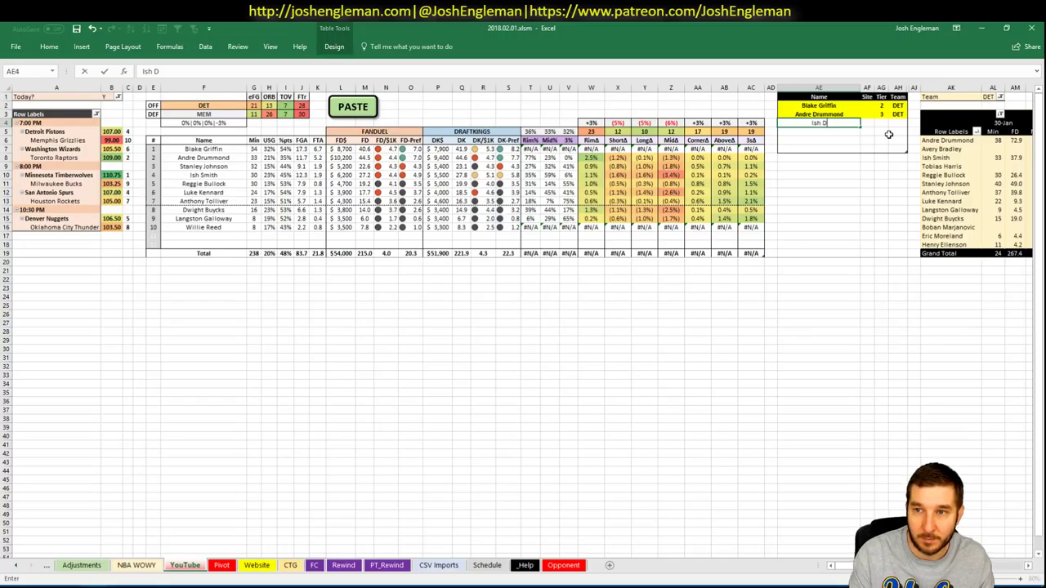
text(Smith)
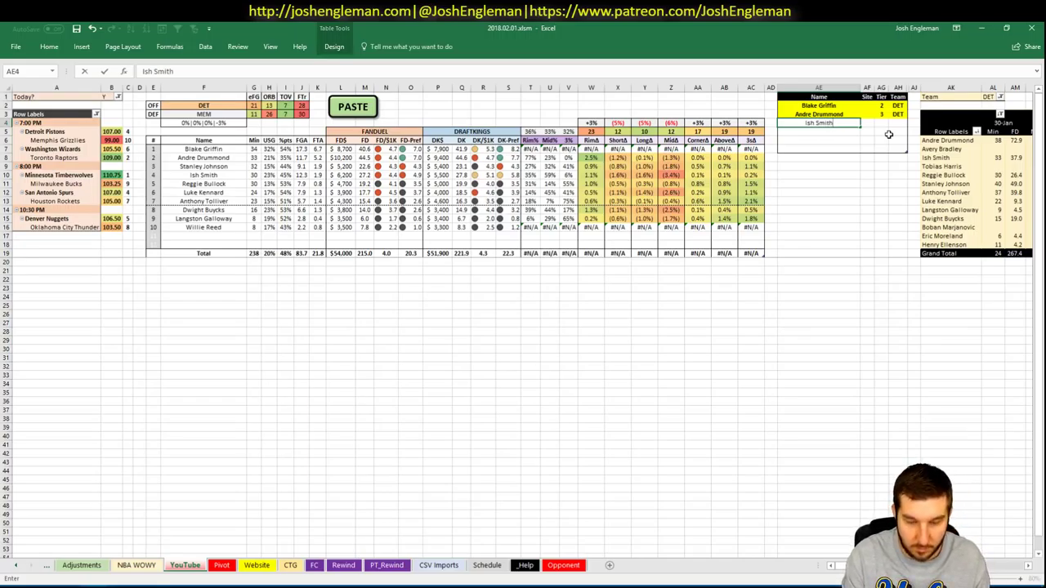
key(Tab)
text(DK)
key(Tab)
text(3)
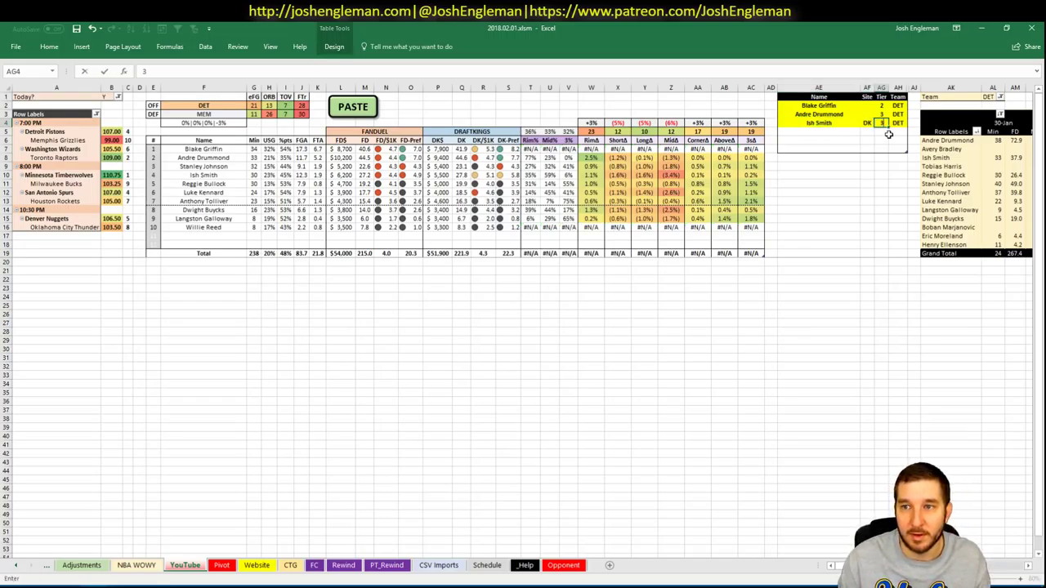
key(Return)
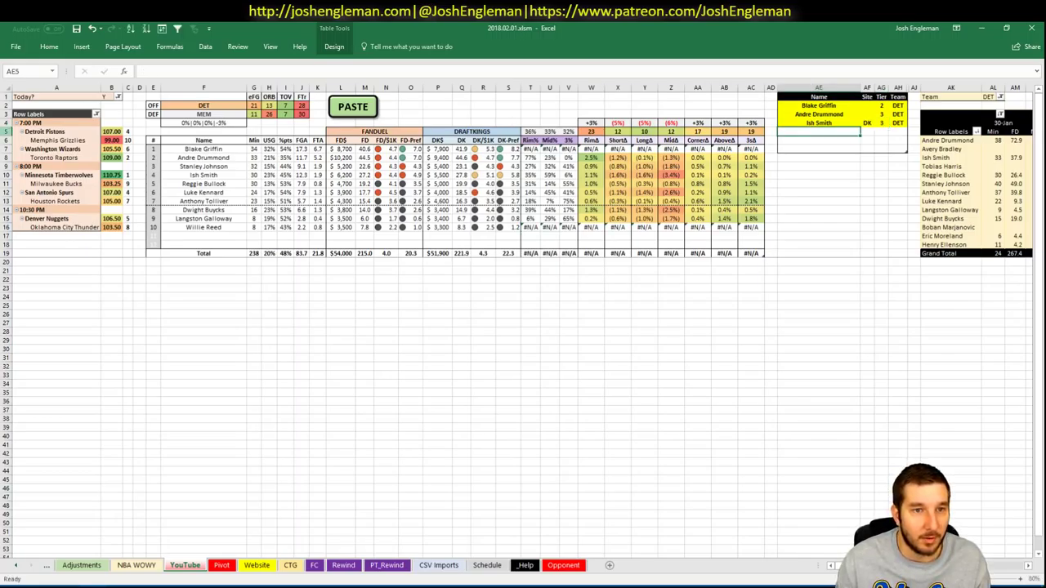
Set the OFF team of the matchup projections to MEM.
click(239, 106)
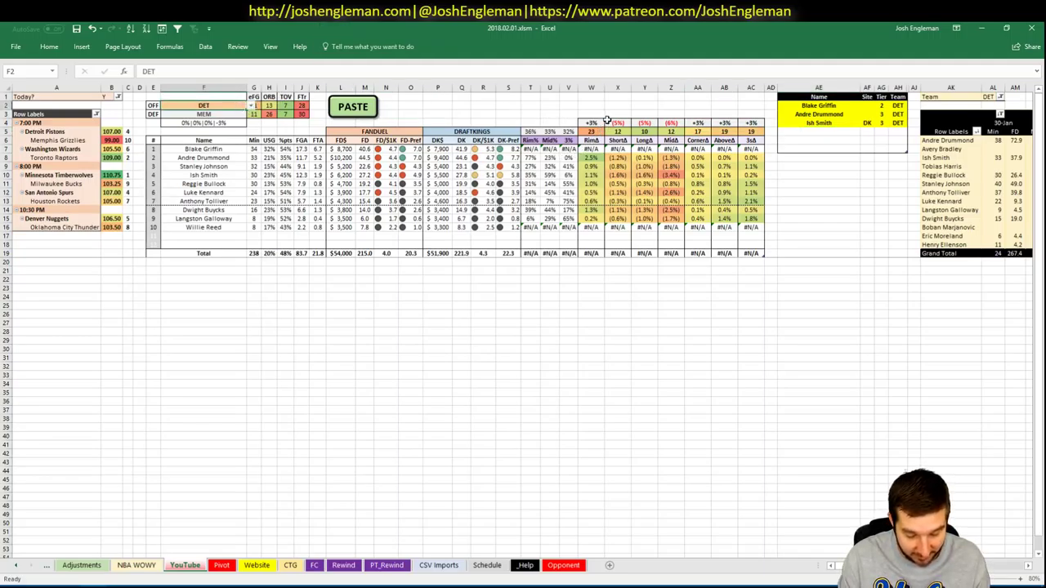
text(MEM)
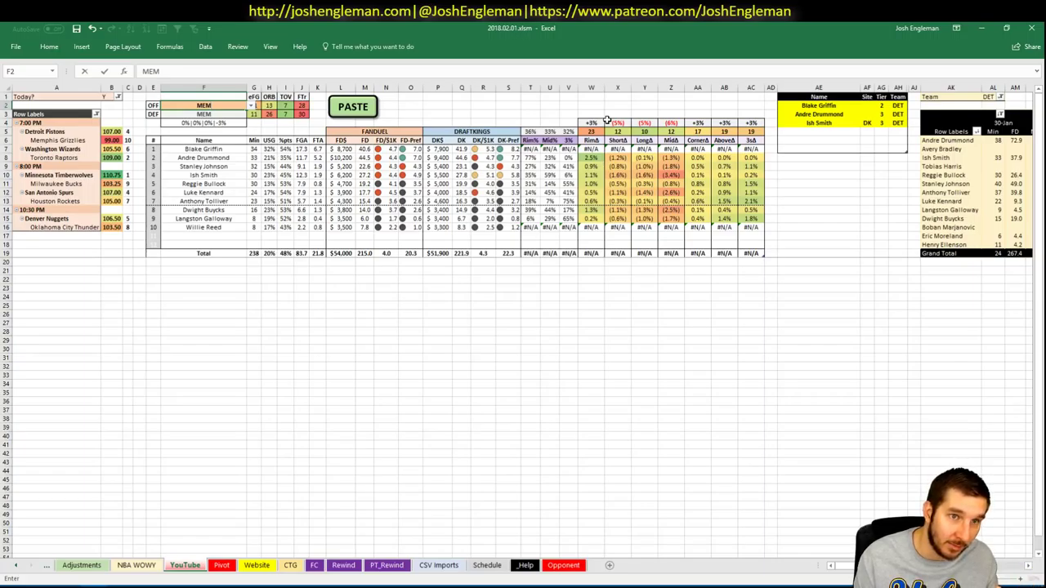
key(Return)
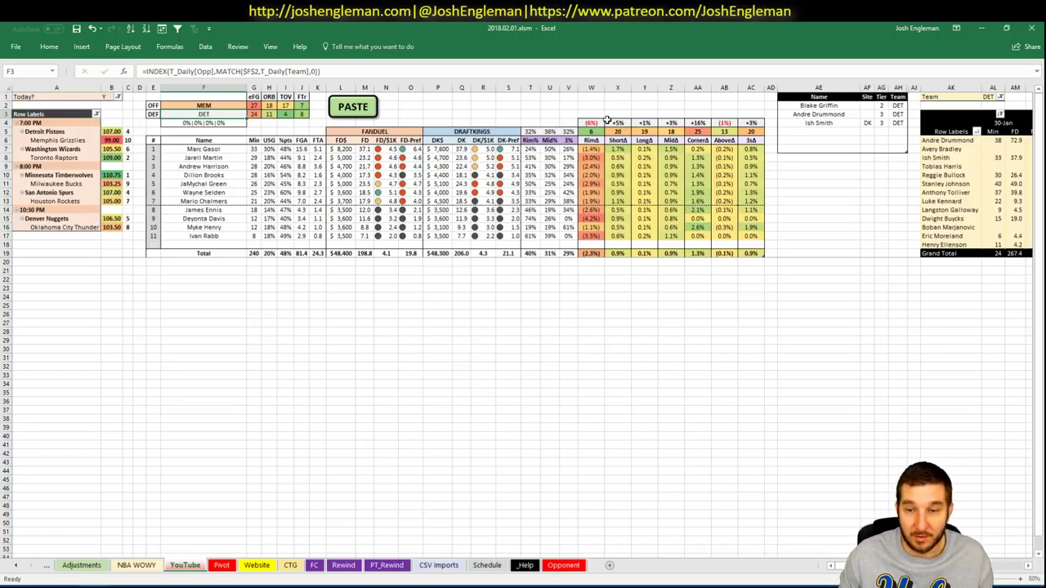
Set the Team filter of the player game-log pivot table to MEM.
click(826, 131)
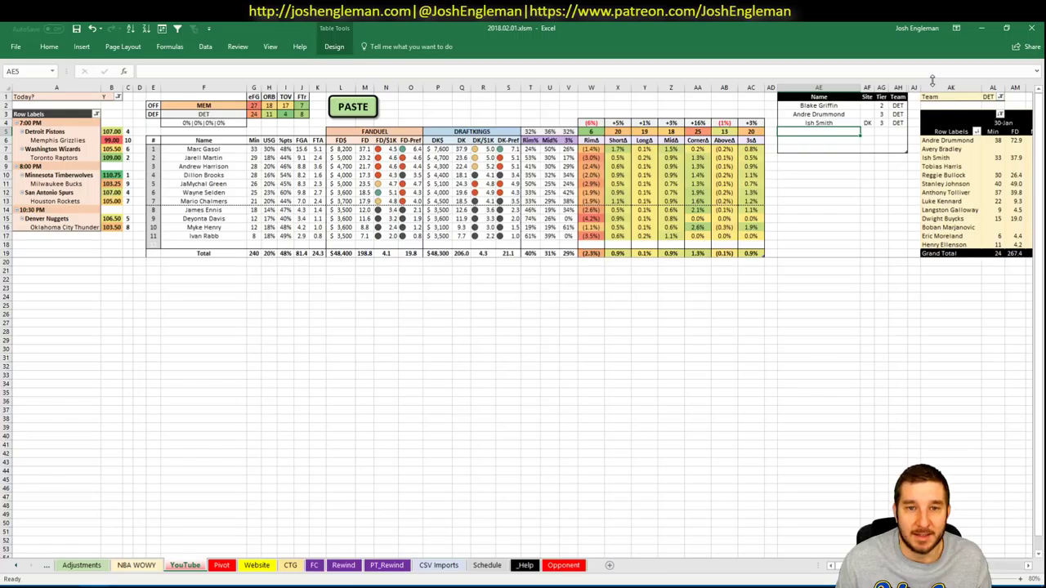
click(989, 96)
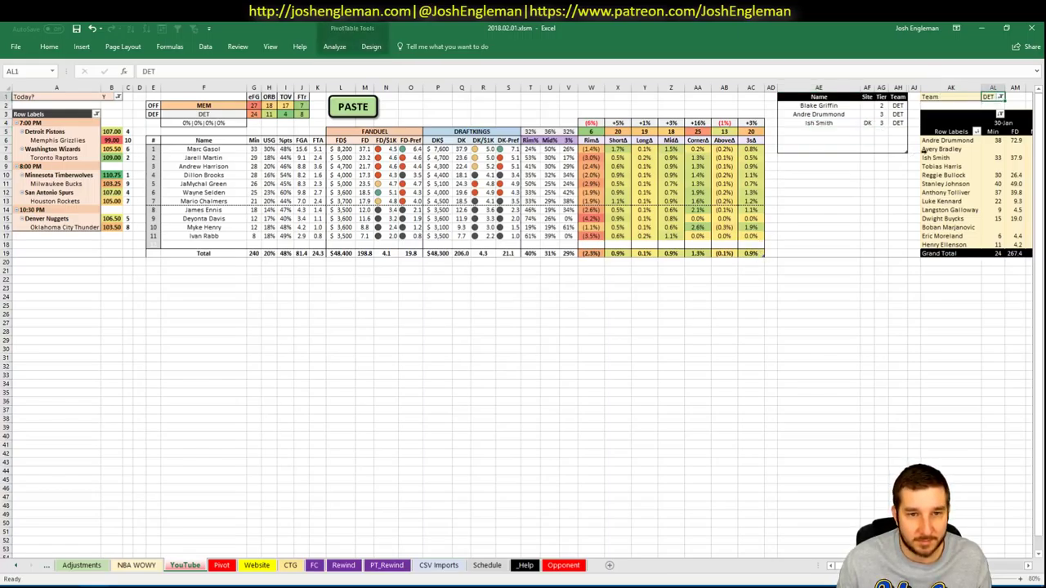
text(MEM)
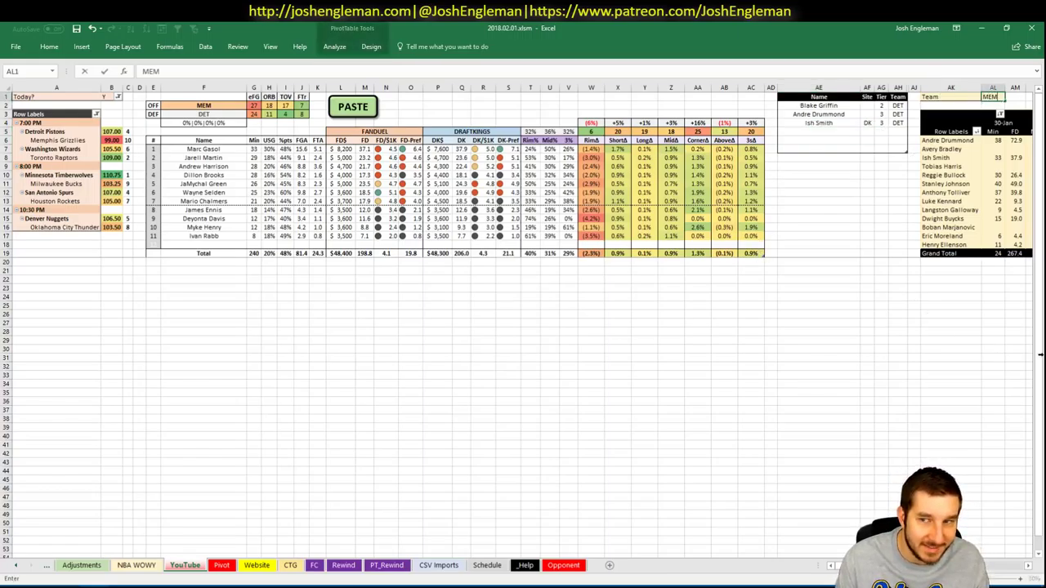
key(Return)
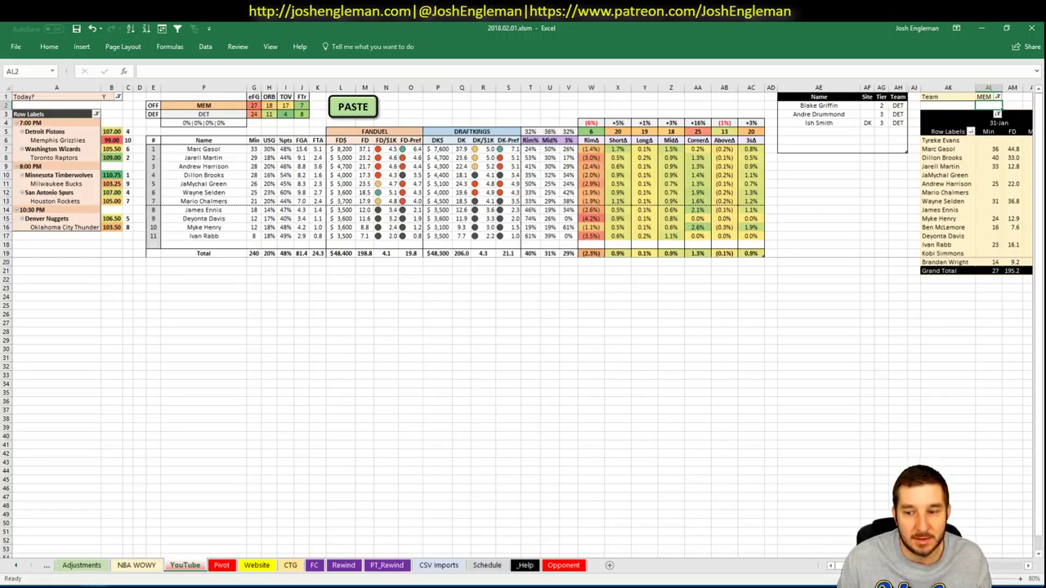
Add Marc Gasol to the next empty row of the picks table with tier 4, leaving the site blank.
scroll(523, 327, right, 5)
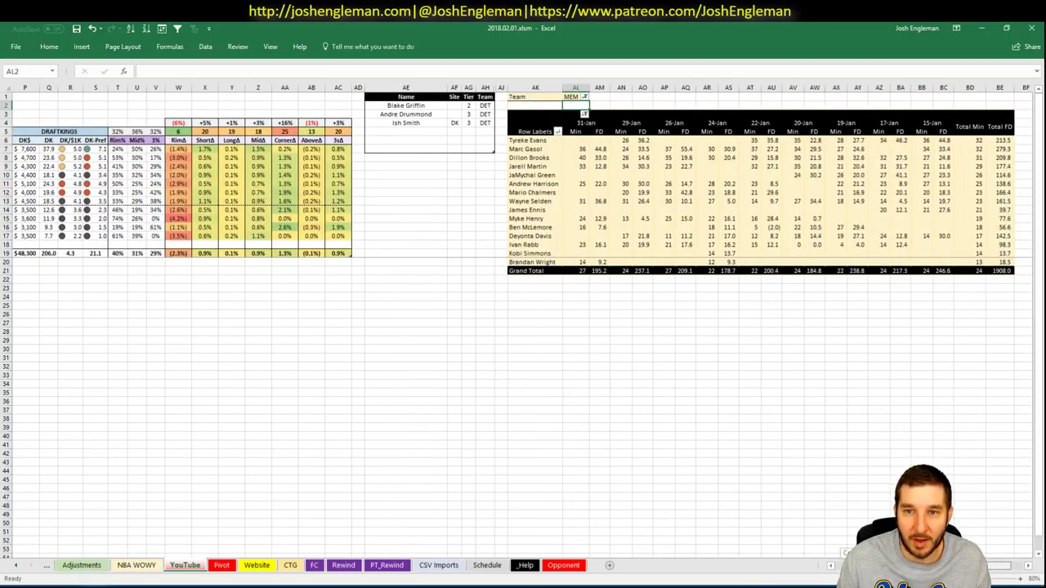
scroll(523, 327, right, 1)
scroll(523, 327, left, 1)
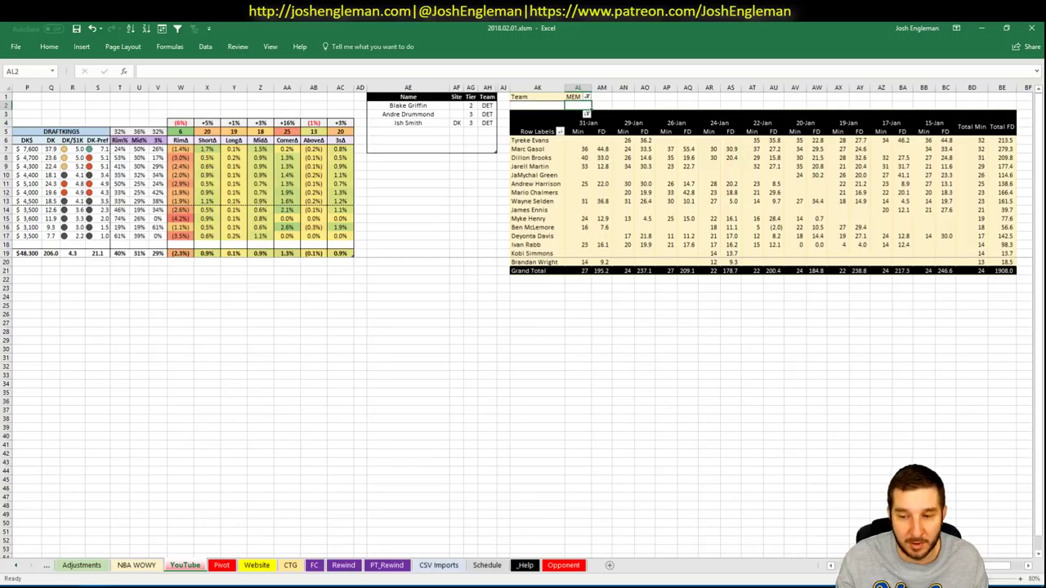
scroll(523, 327, left, 5)
click(806, 138)
click(806, 132)
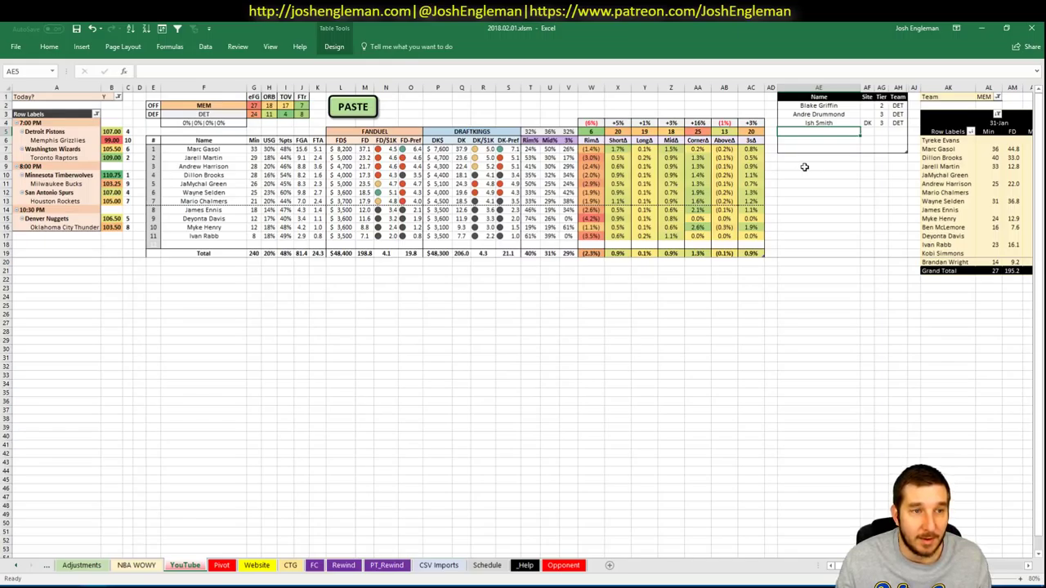
text(Marc Gasol)
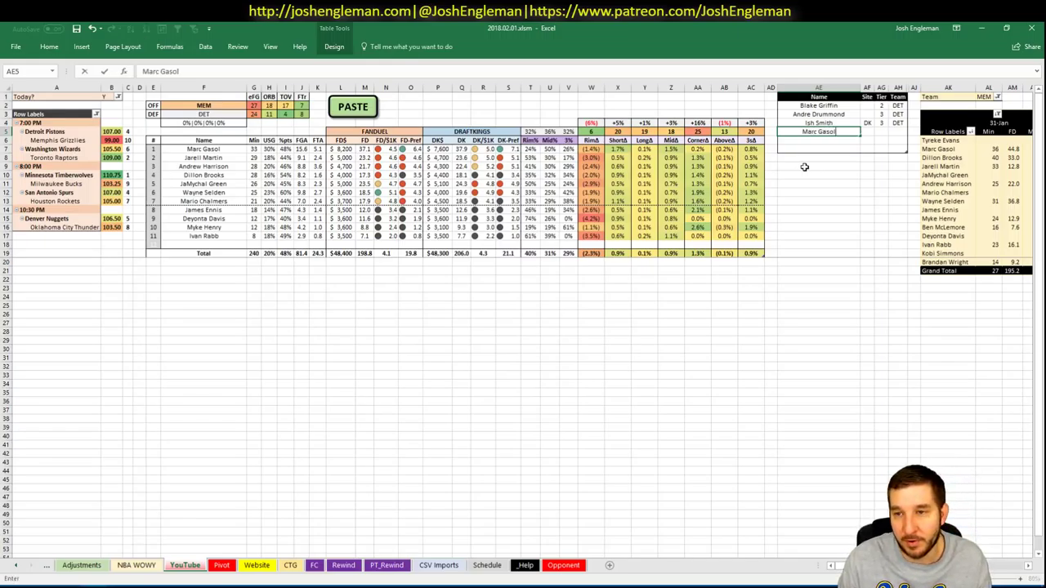
key(Tab)
key(Tab)
text(4)
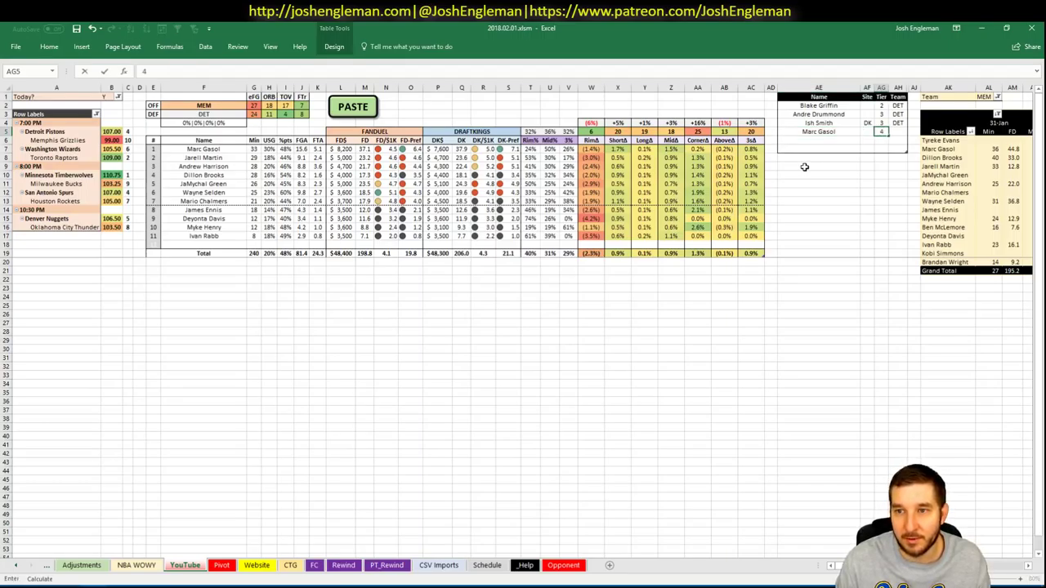
key(Return)
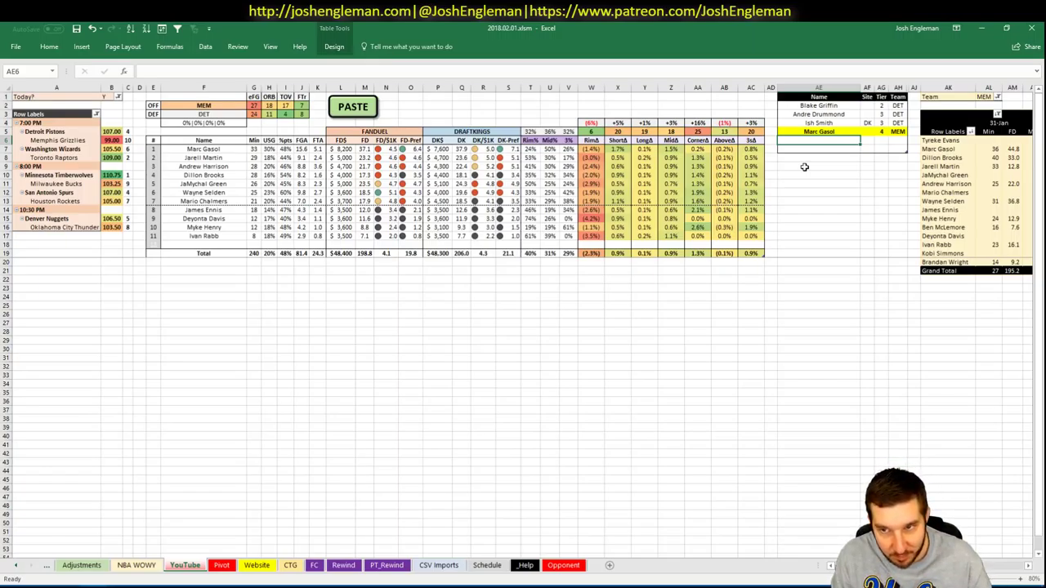
Add Jarell Martin to the next empty row of the picks table with tier 3, leaving the site blank.
text(Jarell M)
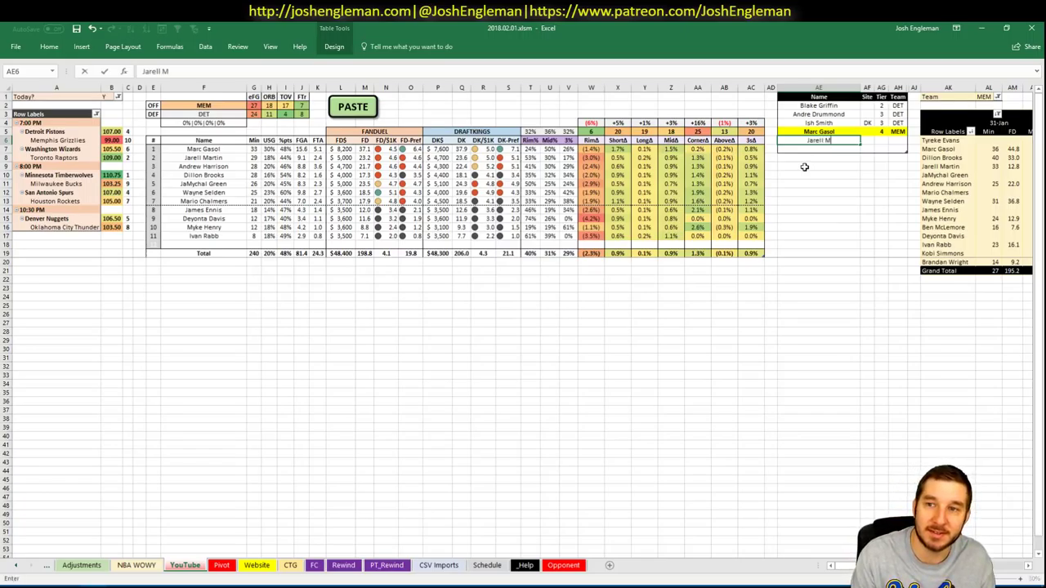
text(artin)
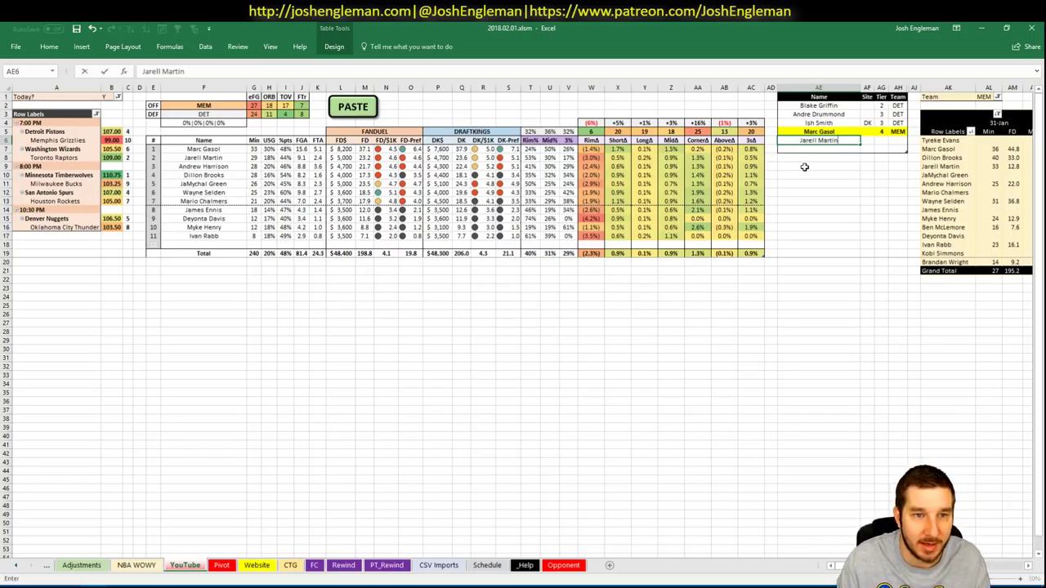
key(Tab)
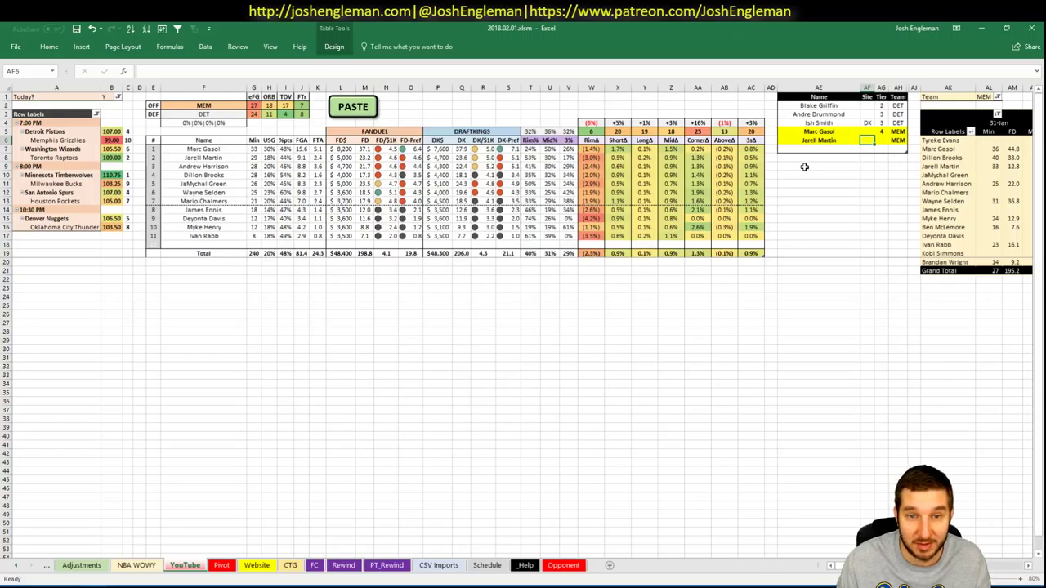
key(Tab)
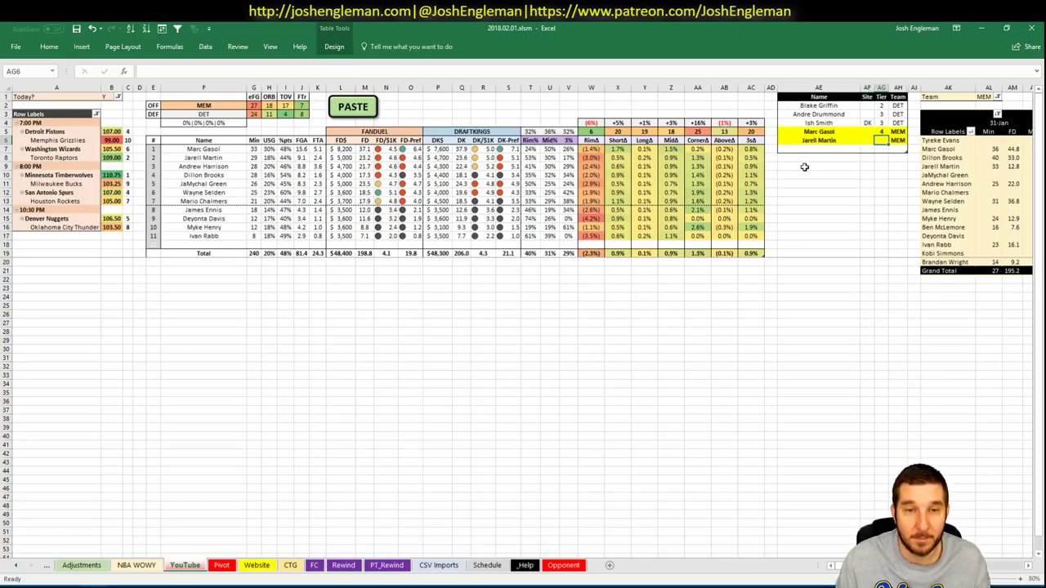
text(3)
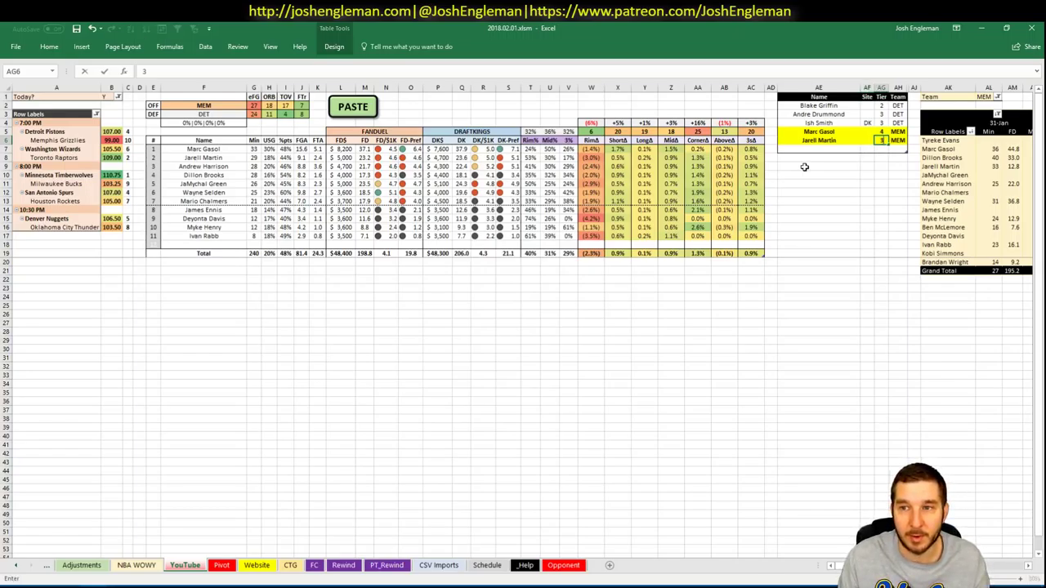
key(Return)
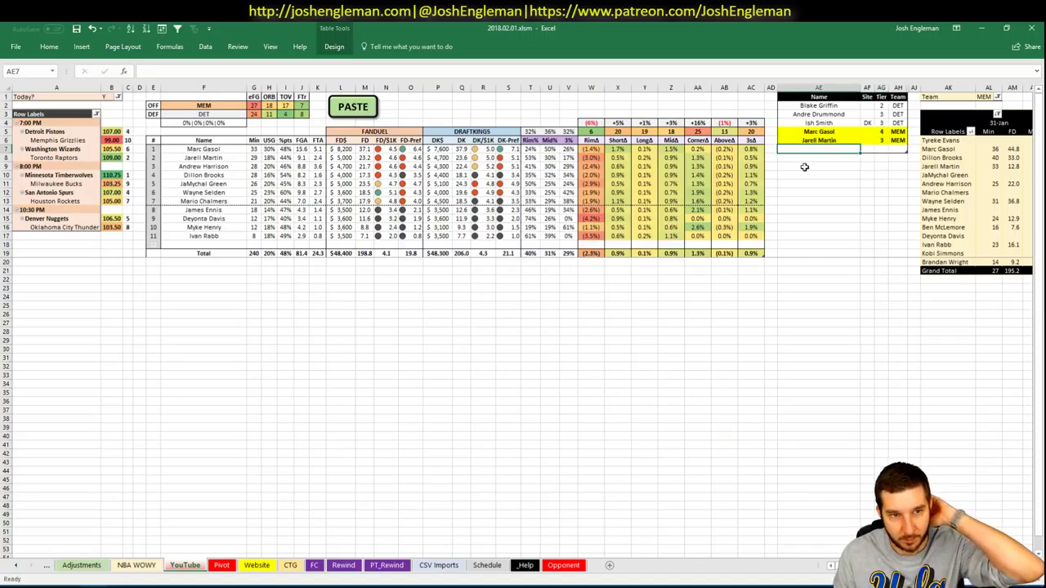
Add Andrew Harrison below Jarell Martin in the picks table with tier 3 and no site.
text(Andrew)
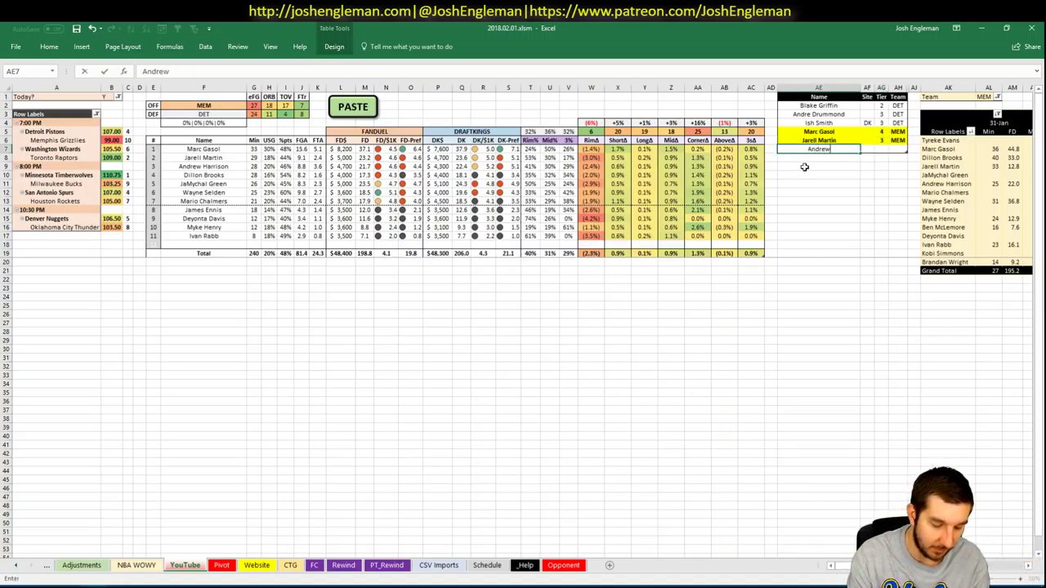
text( Harrison)
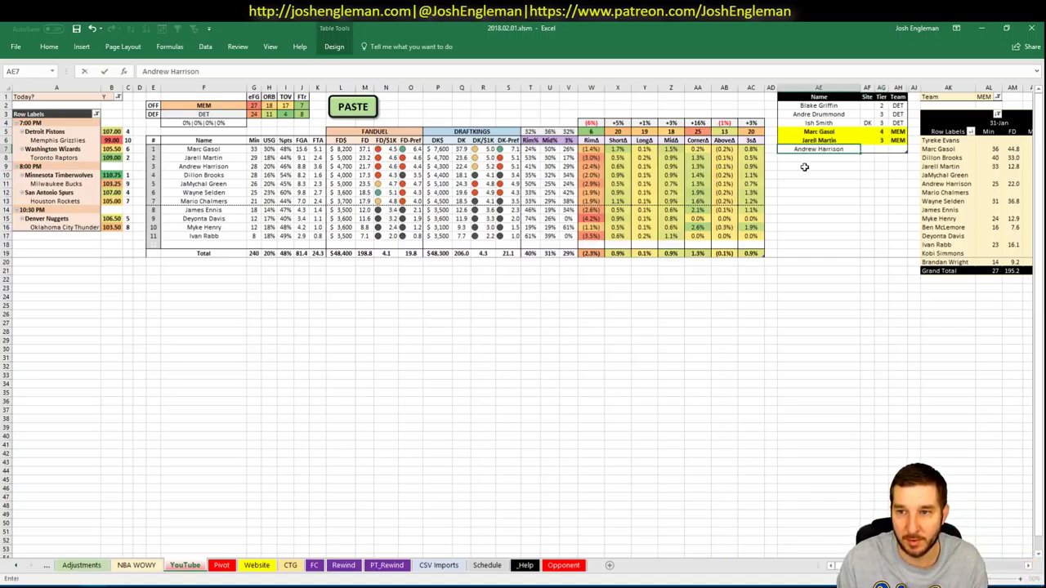
key(Tab)
key(Tab)
text(3)
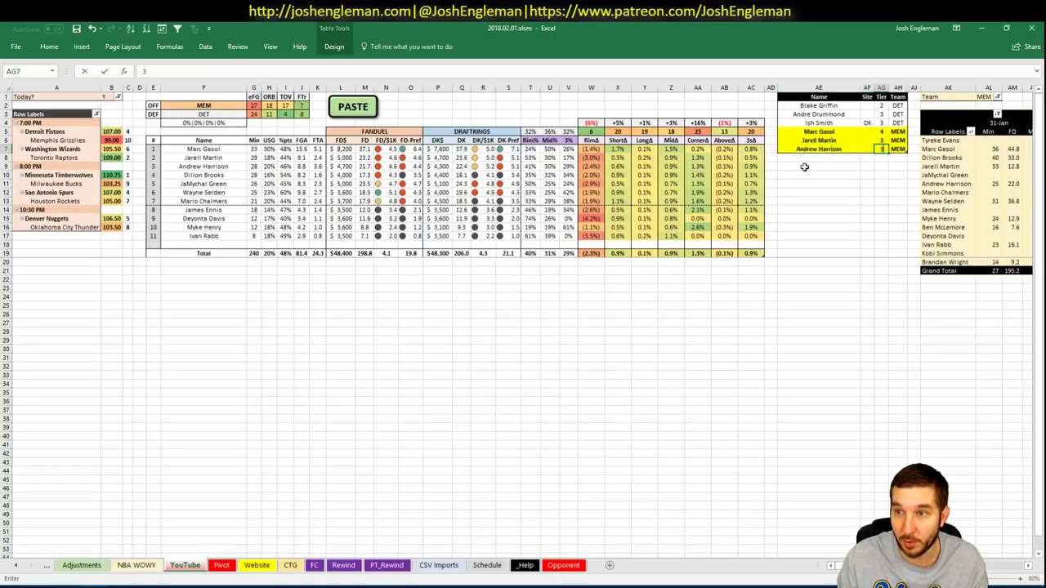
key(Return)
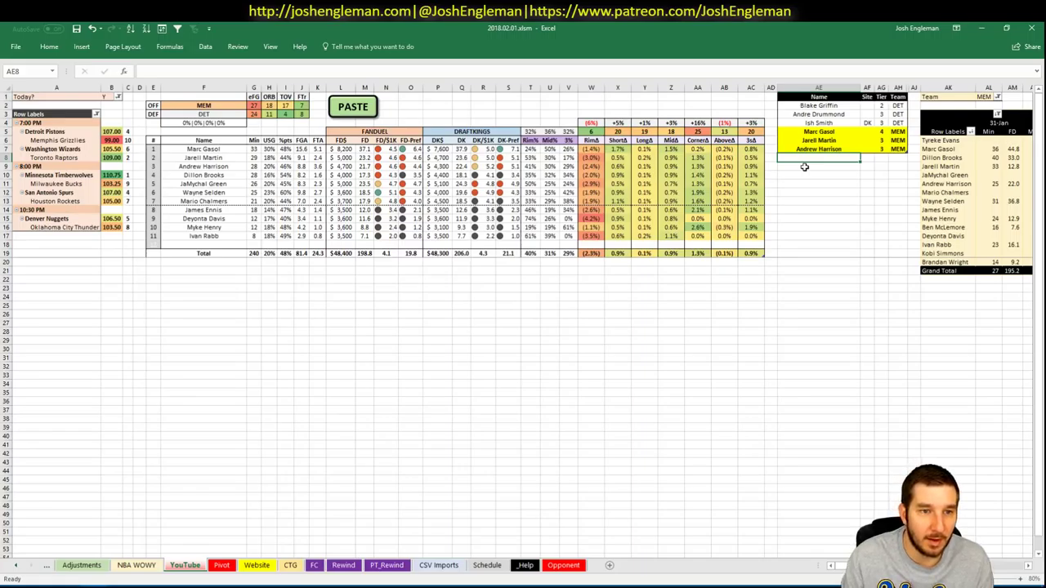
Add Wayne Selden below Andrew Harrison in the picks table with tier 3 and no site.
text(Wayne Selden)
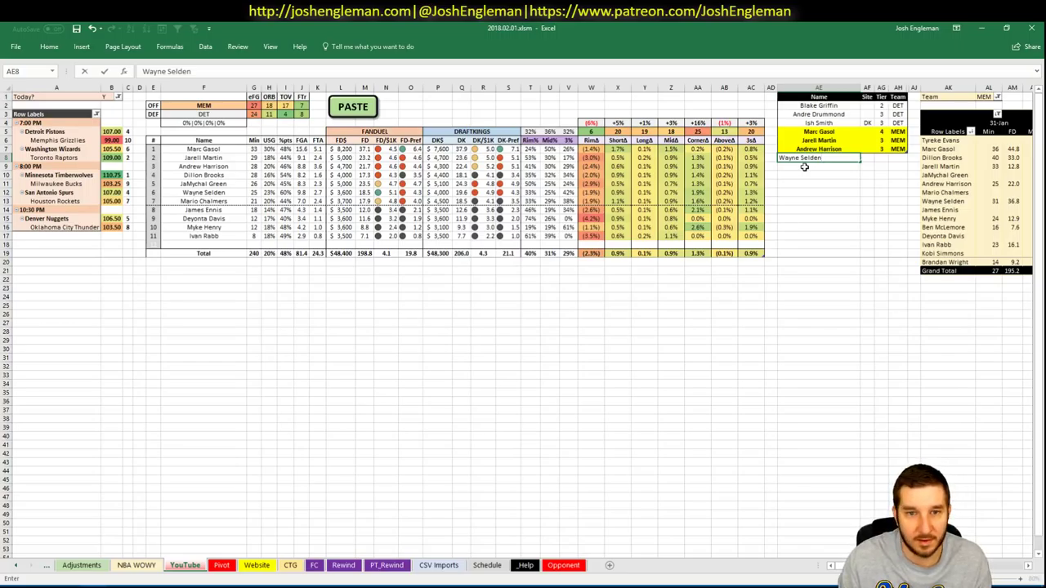
key(Tab)
key(Tab)
text(3)
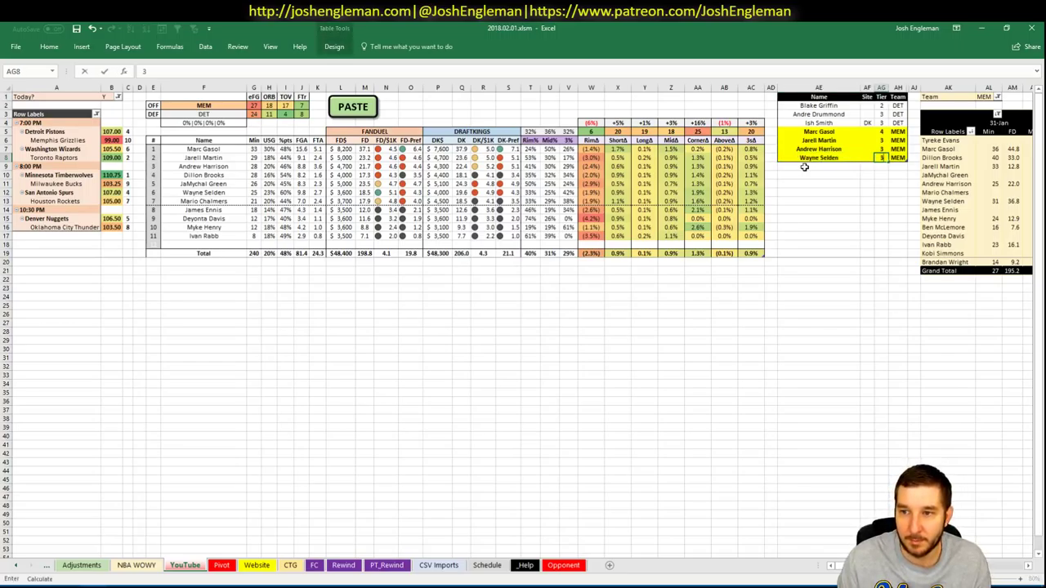
key(Return)
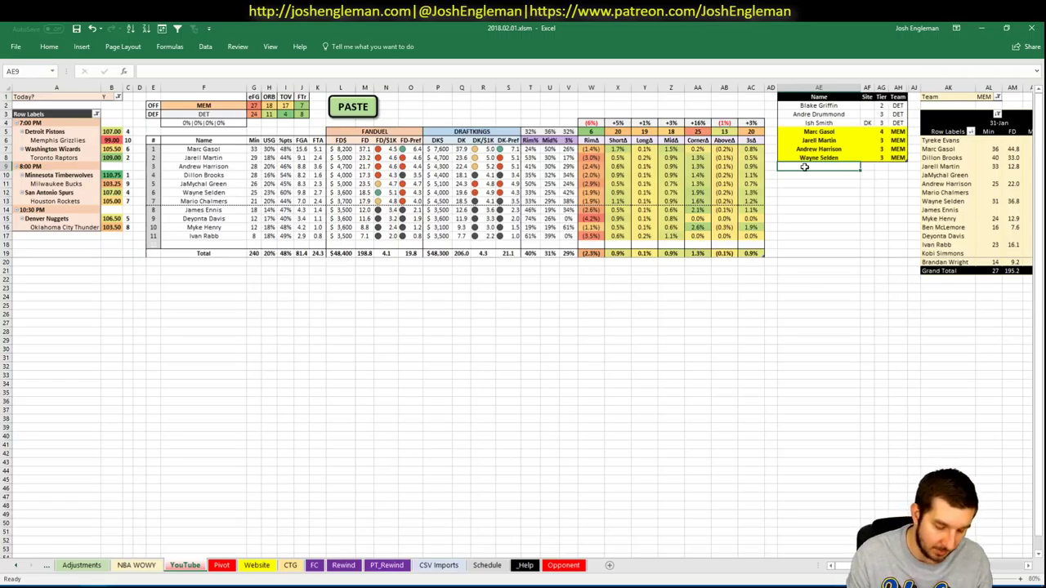
Add Mario Chalmers below Wayne Selden in the picks table with site FD and tier 4.
text(Mario CHlmers)
key(BackSpace)
key(BackSpace)
key(BackSpace)
key(BackSpace)
key(BackSpace)
key(BackSpace)
text(hlmers)
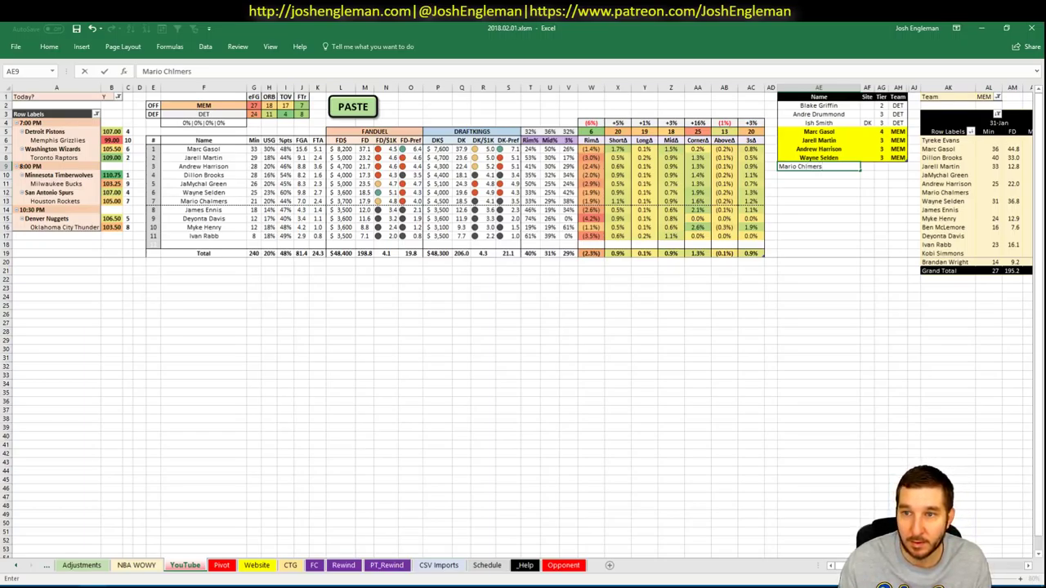
key(ctrl+Return)
double_click(823, 166)
text(a)
key(Tab)
text(FD)
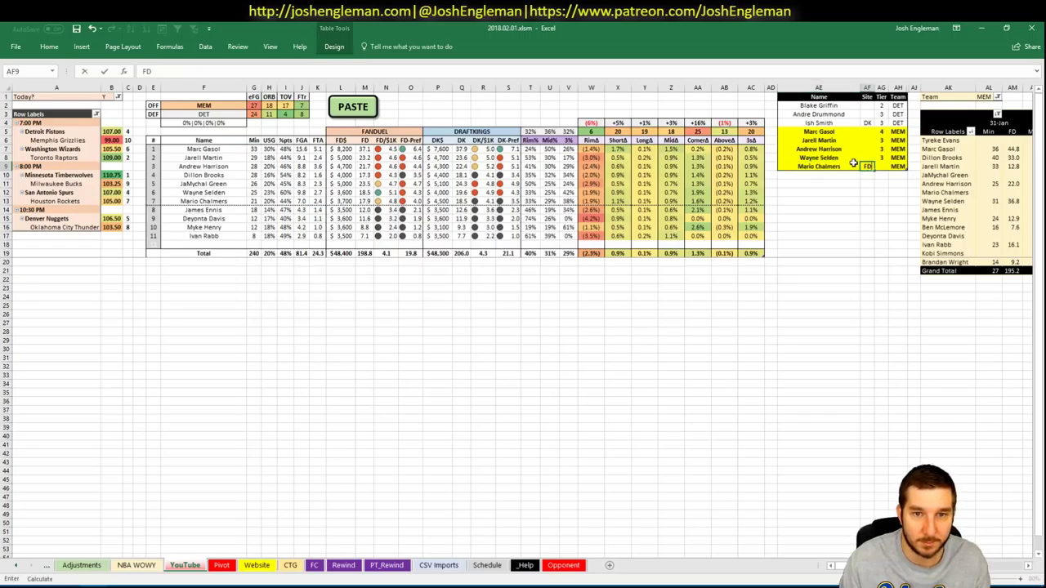
key(Tab)
text(4)
key(Return)
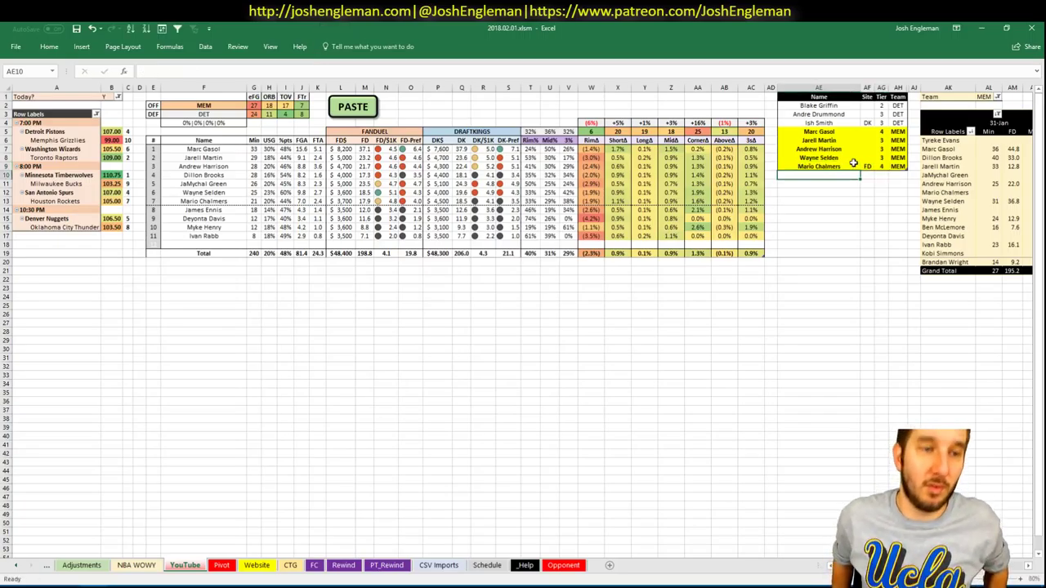
Set the OFF team of the matchup projections to WAS.
click(205, 105)
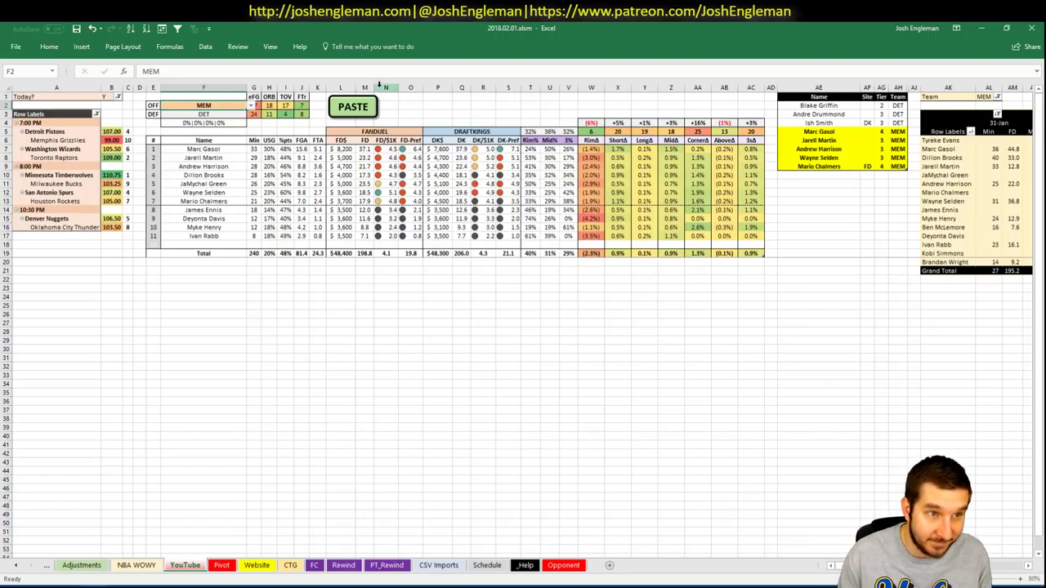
text(WAS)
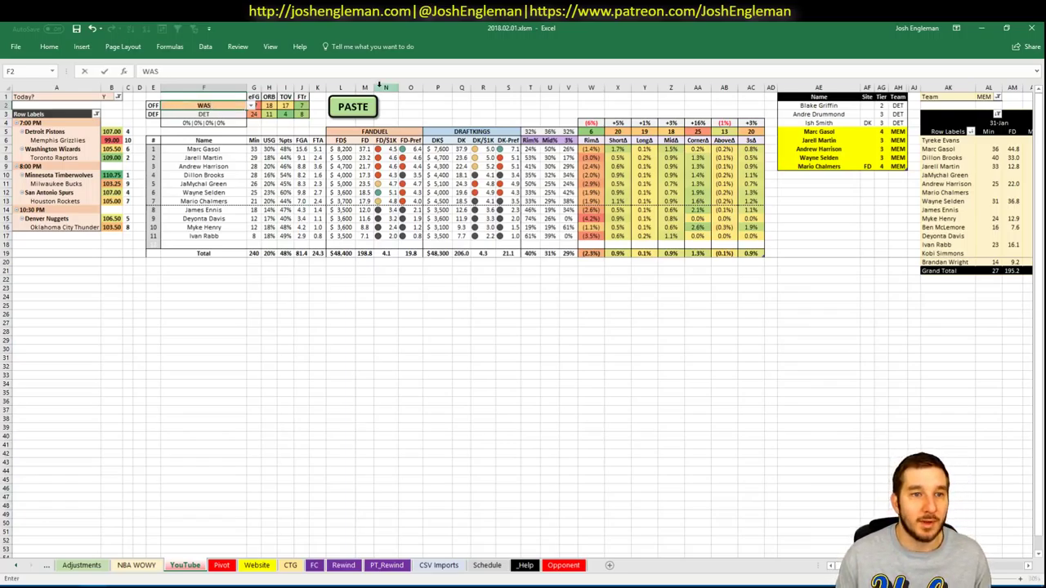
key(Return)
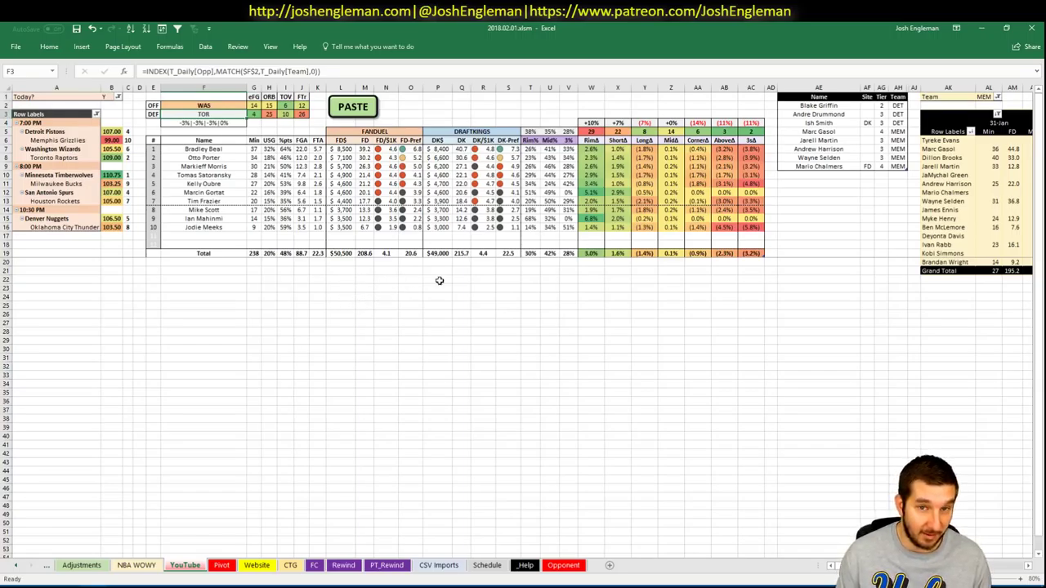
Set the Team filter of the player game-log pivot table to WAS.
click(828, 176)
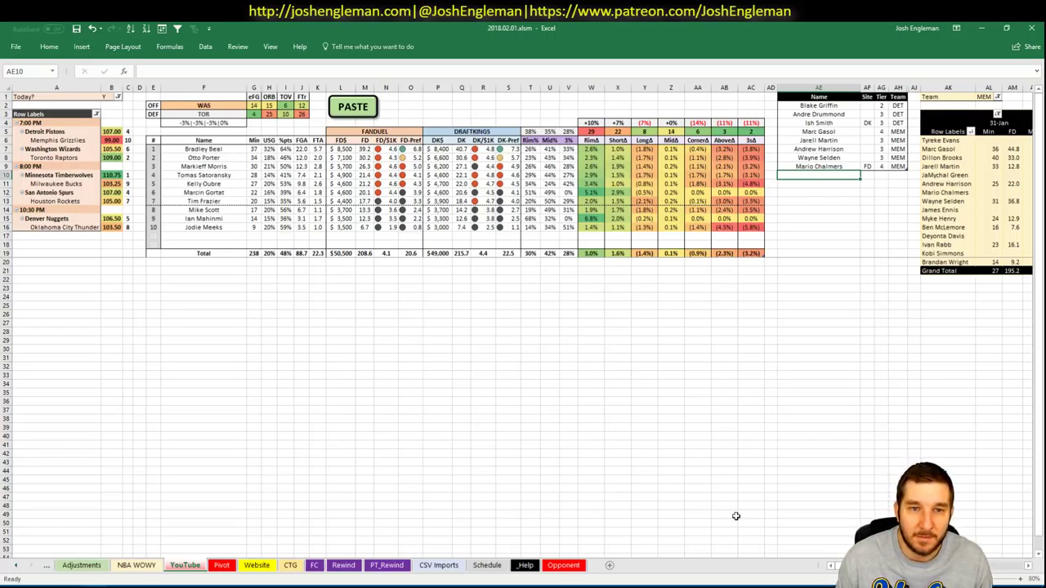
scroll(523, 326, right, 5)
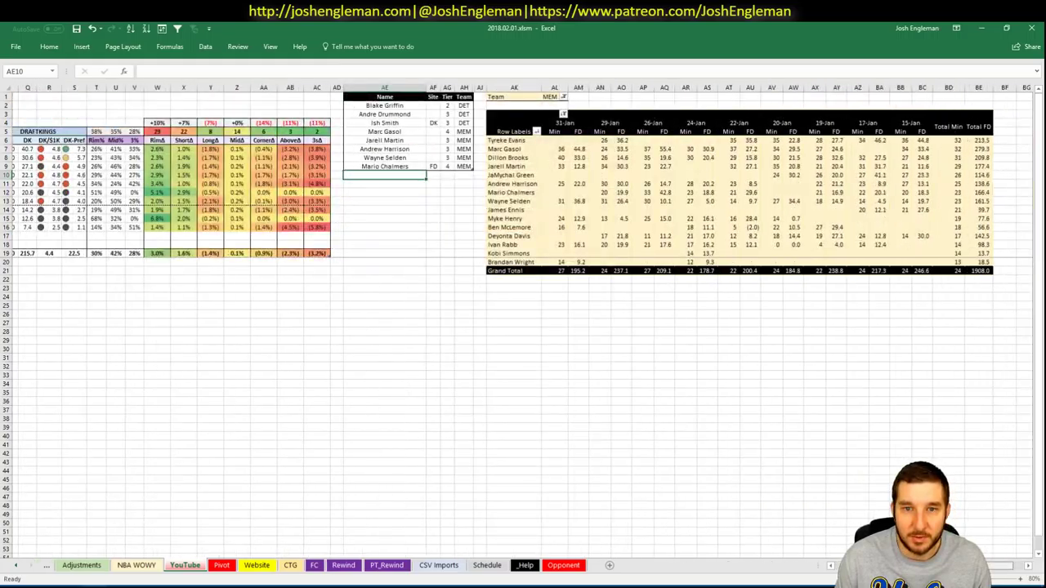
scroll(548, 373, right, 1)
click(546, 97)
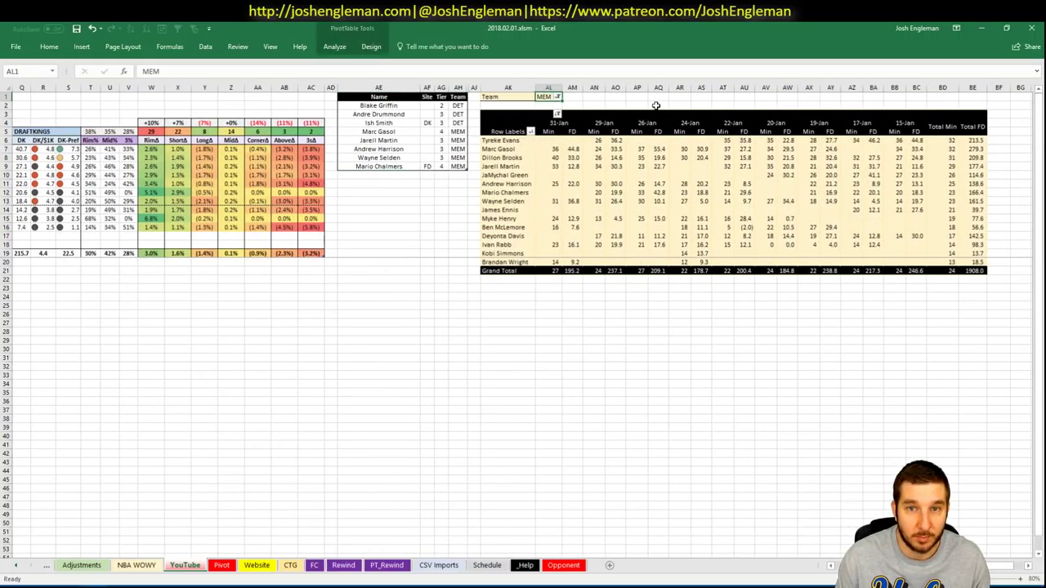
text(WAS)
key(Return)
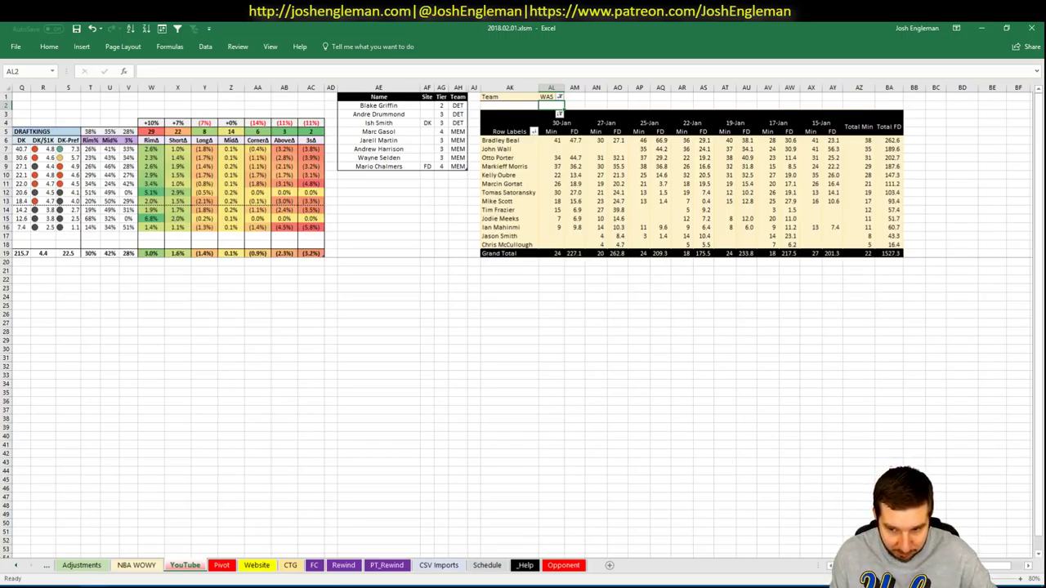
Add Bradley Beal below Mario Chalmers in the picks table with tier 3, leaving the site blank.
scroll(743, 460, left, 6)
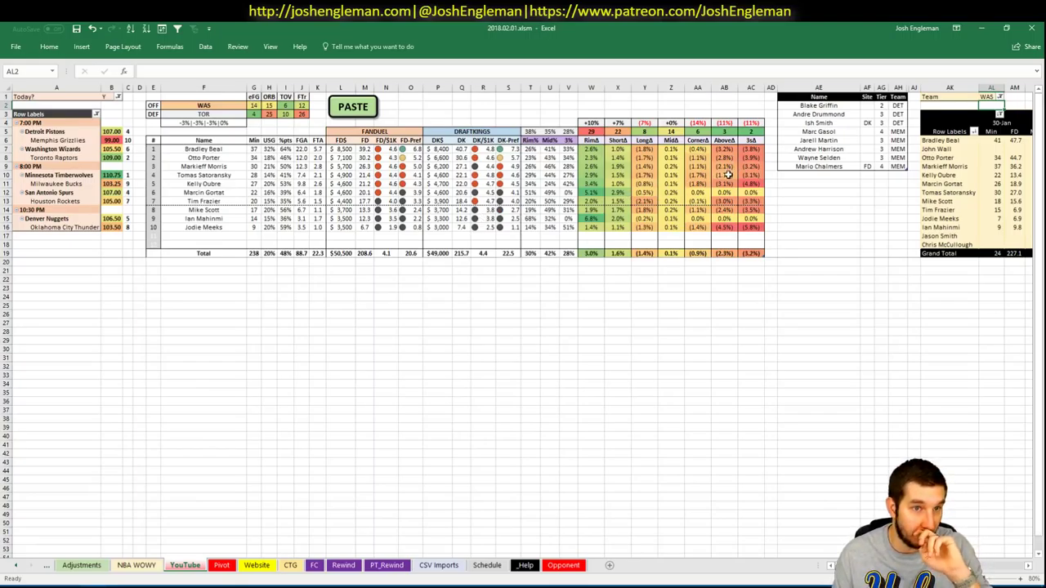
click(820, 174)
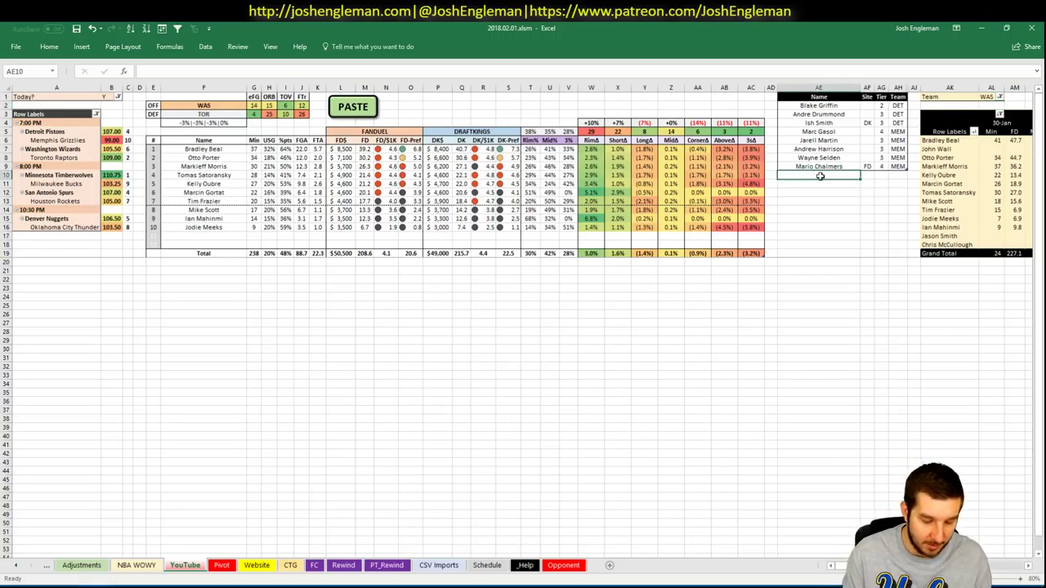
text(Bradley Beal)
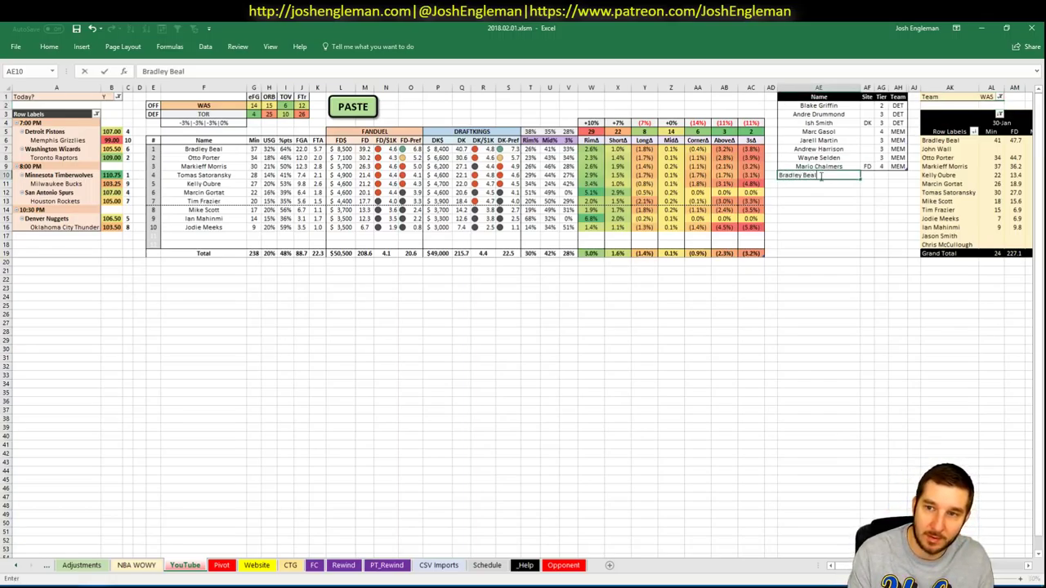
key(Tab)
key(Tab)
text(3)
key(Return)
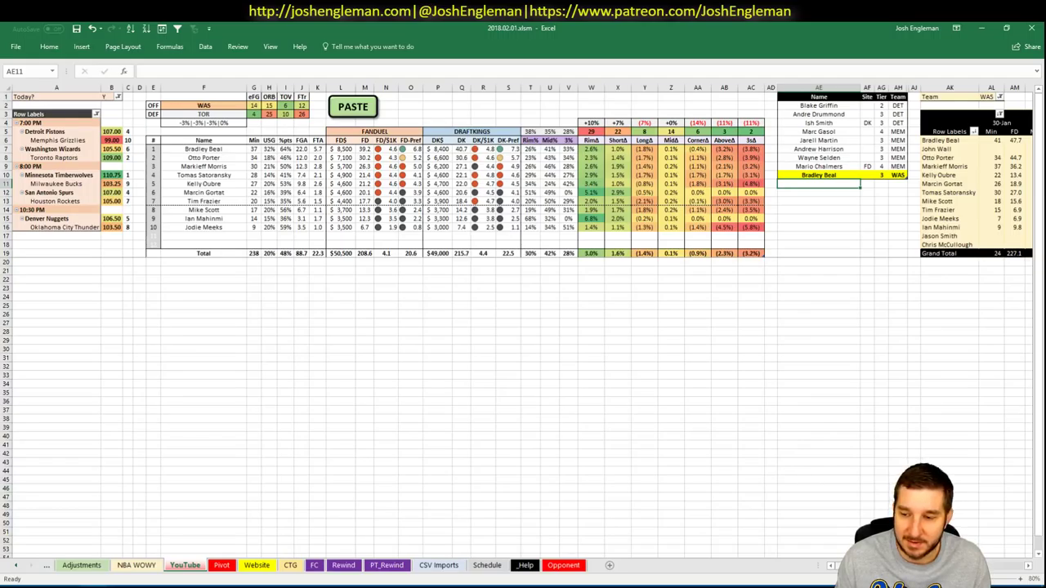
Check the Washington game log, and add Otto Porter below Bradley Beal in the picks table with tier 3 and no site.
scroll(523, 327, right, 6)
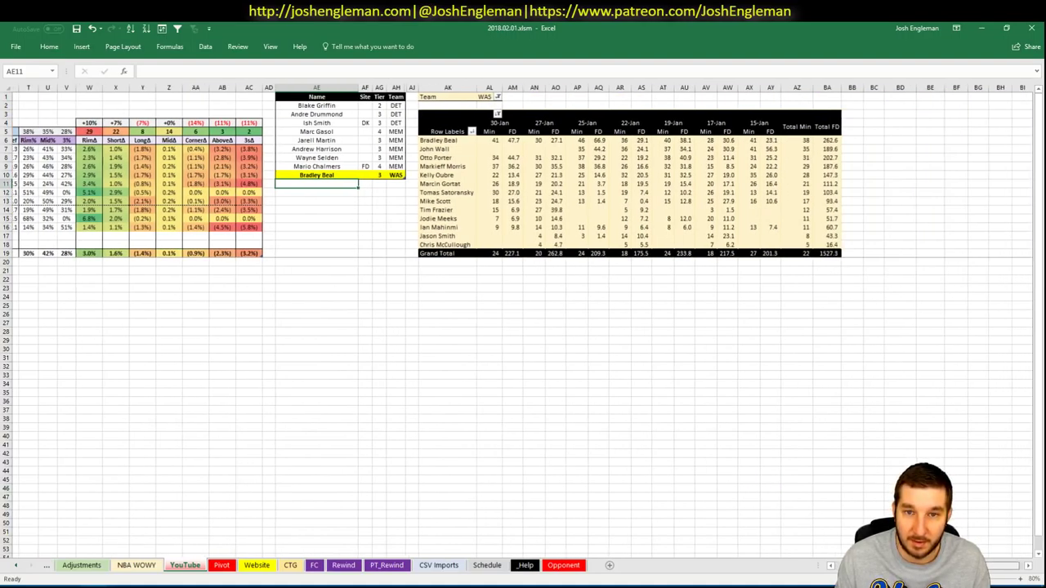
scroll(524, 327, right, 1)
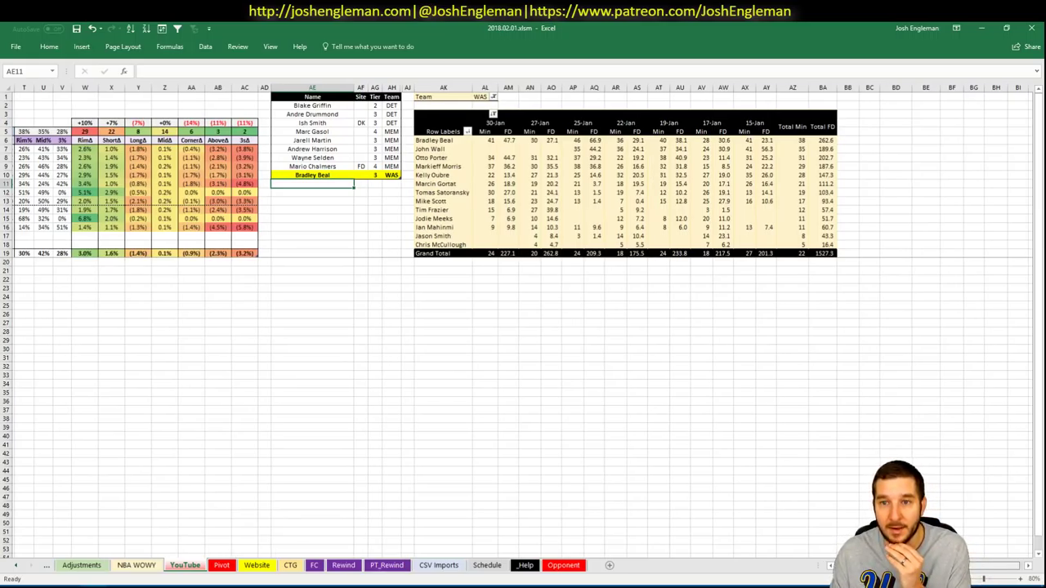
scroll(523, 327, right, 1)
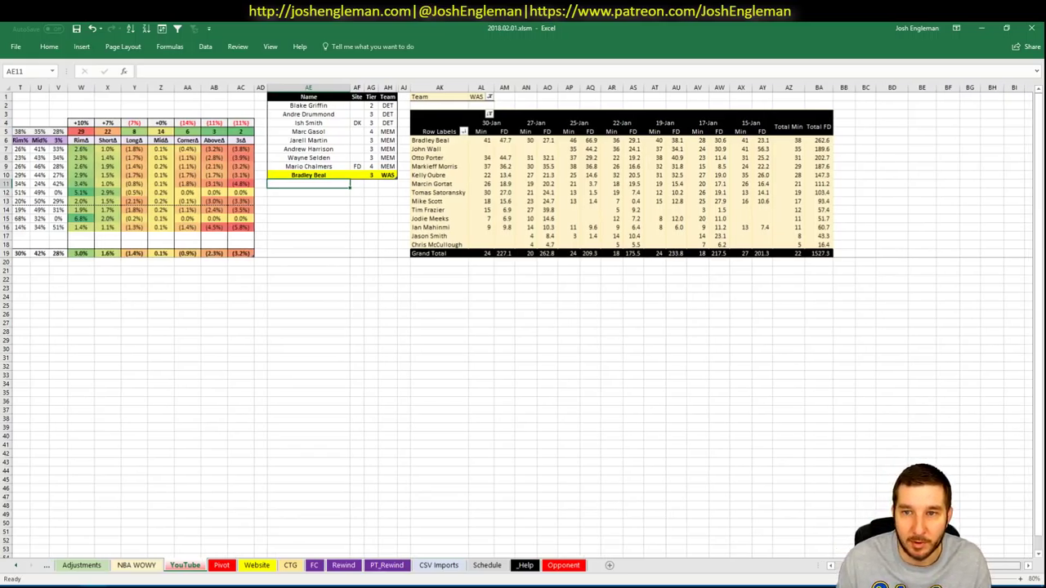
scroll(728, 523, left, 8)
text(Otto Poter)
key(BackSpace)
key(BackSpace)
key(BackSpace)
text(rter)
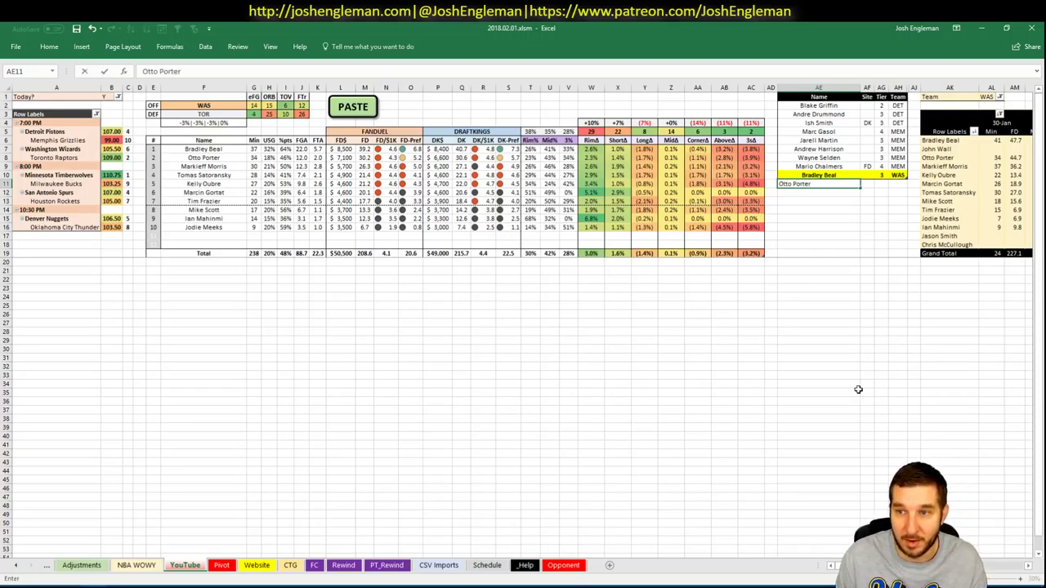
key(Tab)
key(Tab)
text(3)
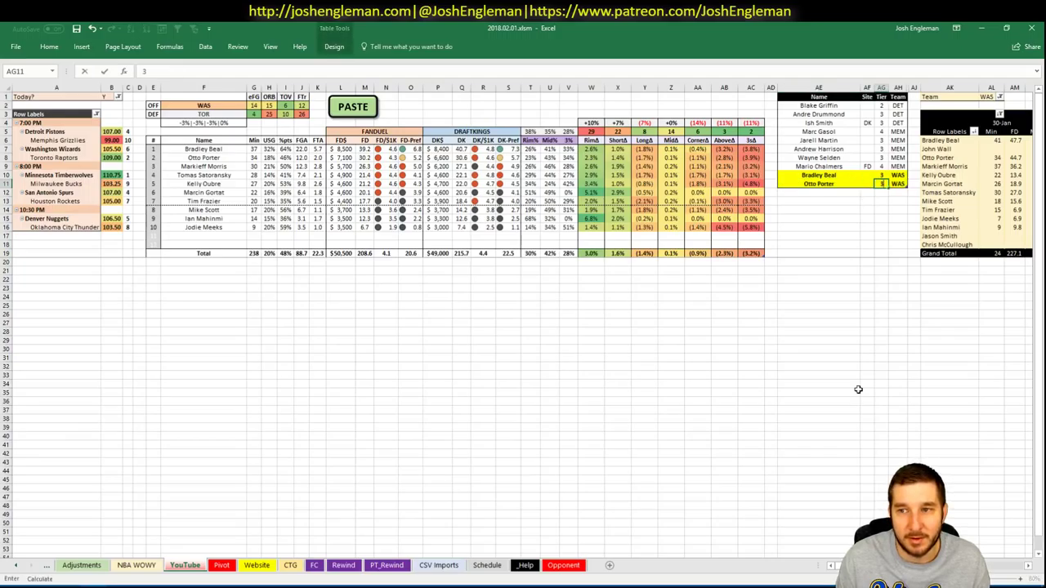
key(Return)
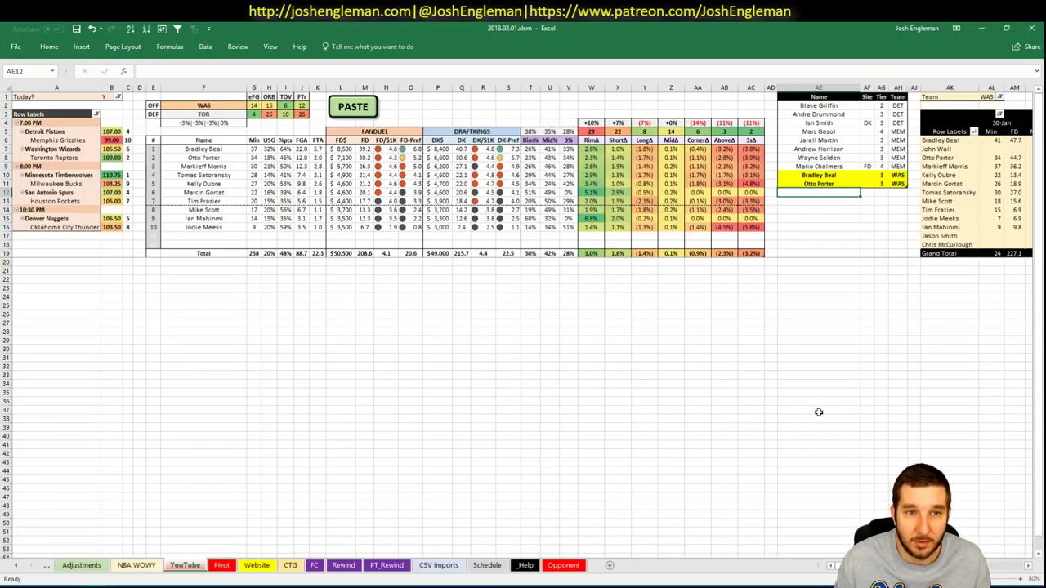
scroll(523, 327, right, 3)
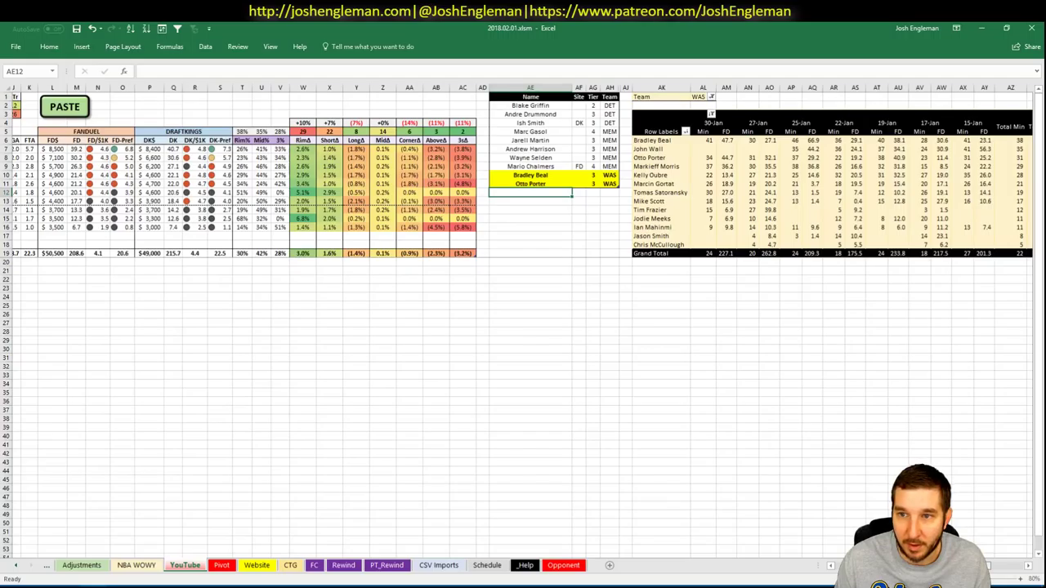
scroll(523, 327, left, 3)
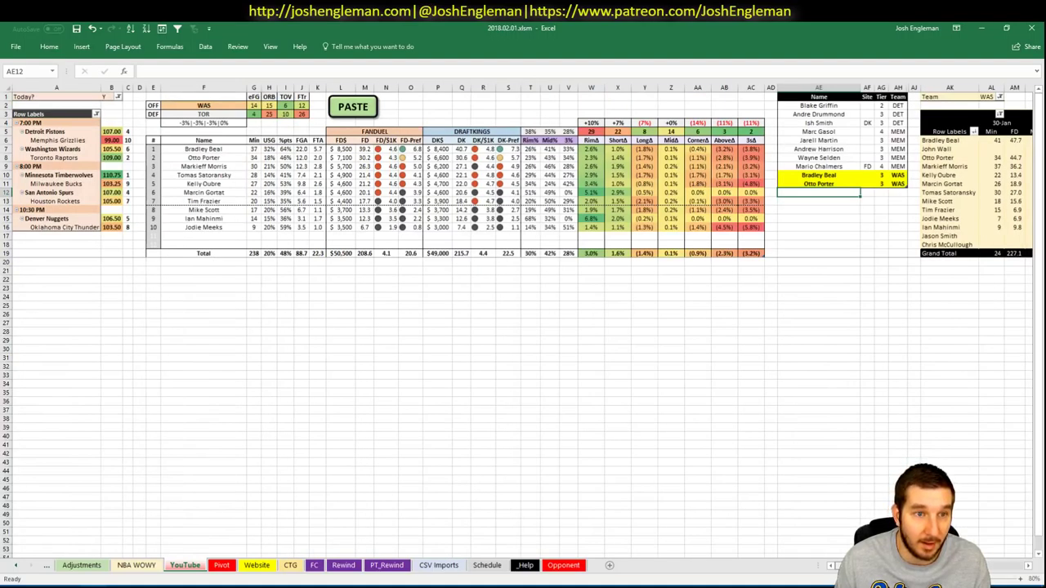
Check the Washington game log, and add Markieff Morris below Otto Porter in the picks table with tier 3 and no site.
scroll(523, 327, right, 5)
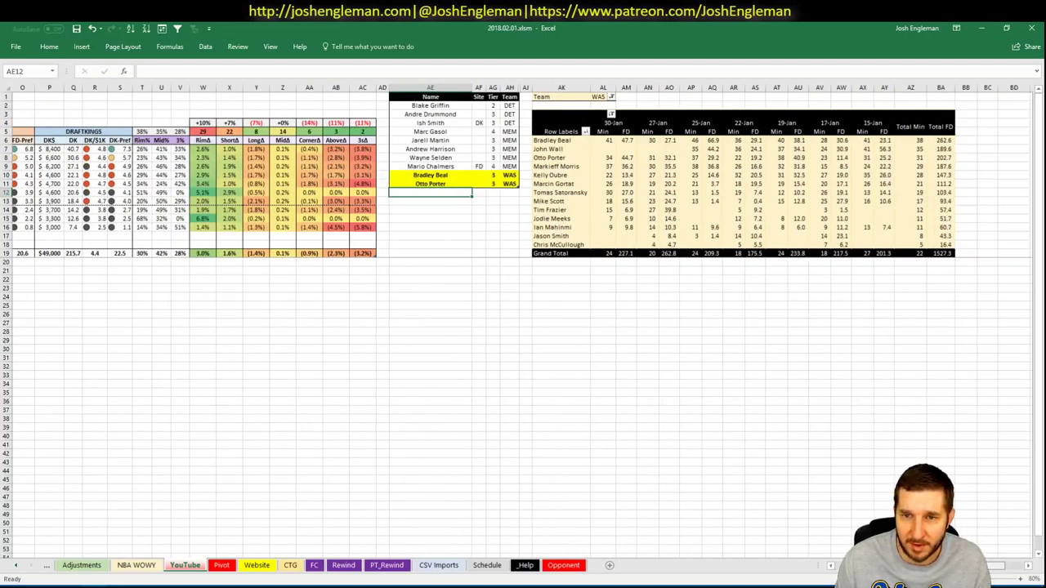
scroll(524, 327, right, 1)
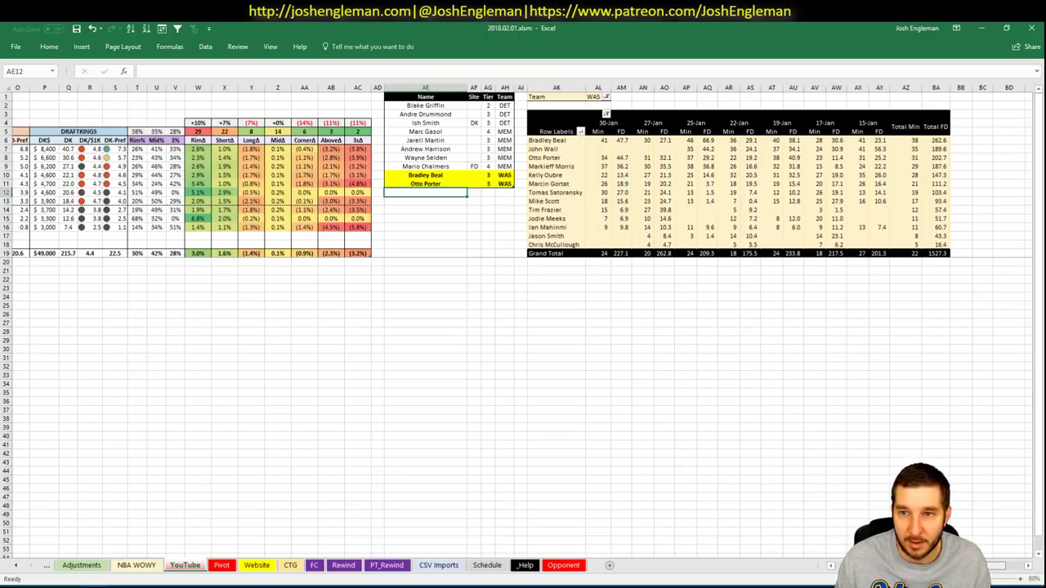
scroll(753, 525, left, 5)
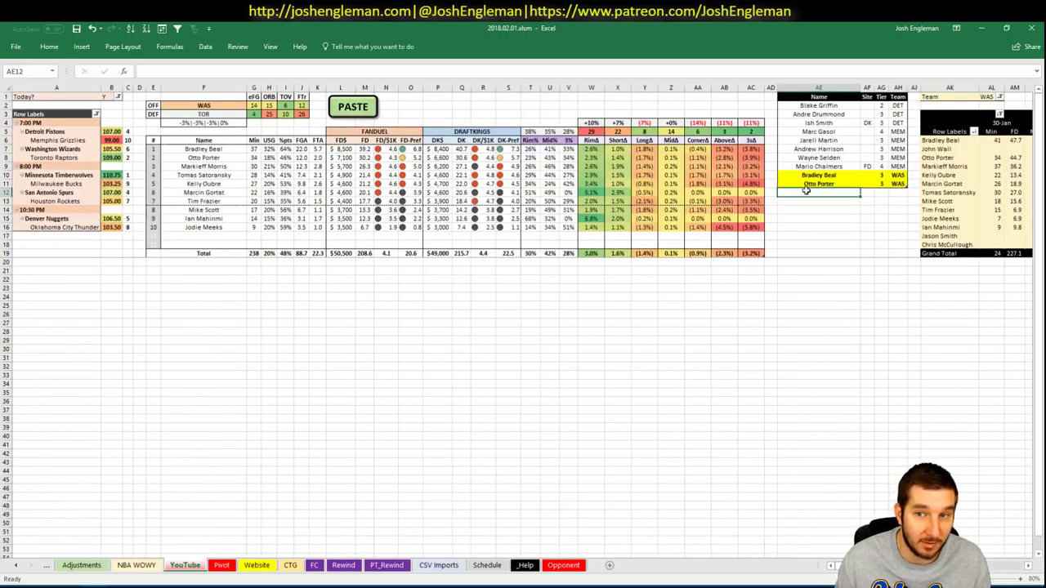
text(Mark)
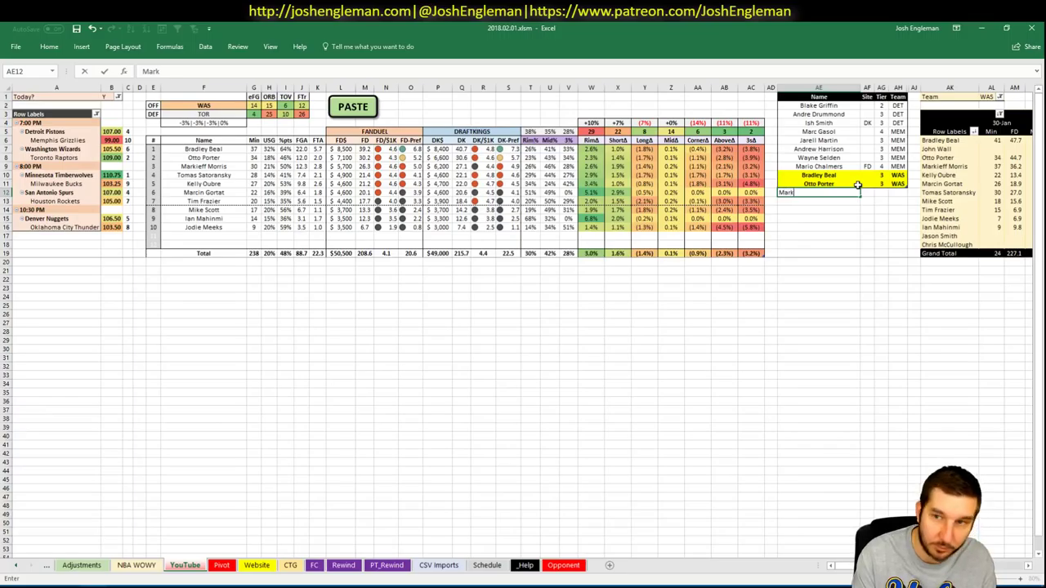
text(ieff Mori)
text(is)
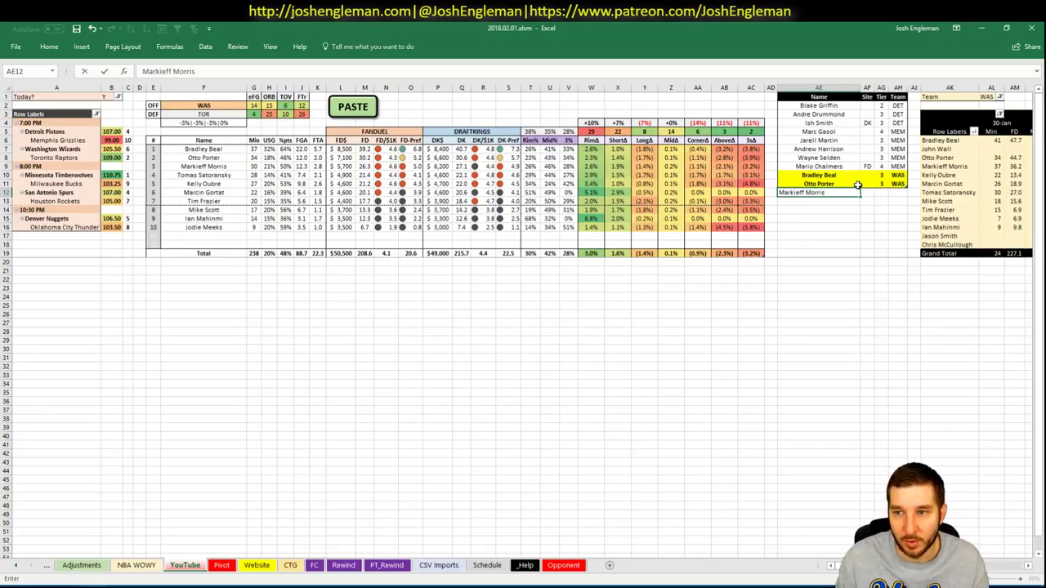
key(Tab)
key(Tab)
text(3)
key(Return)
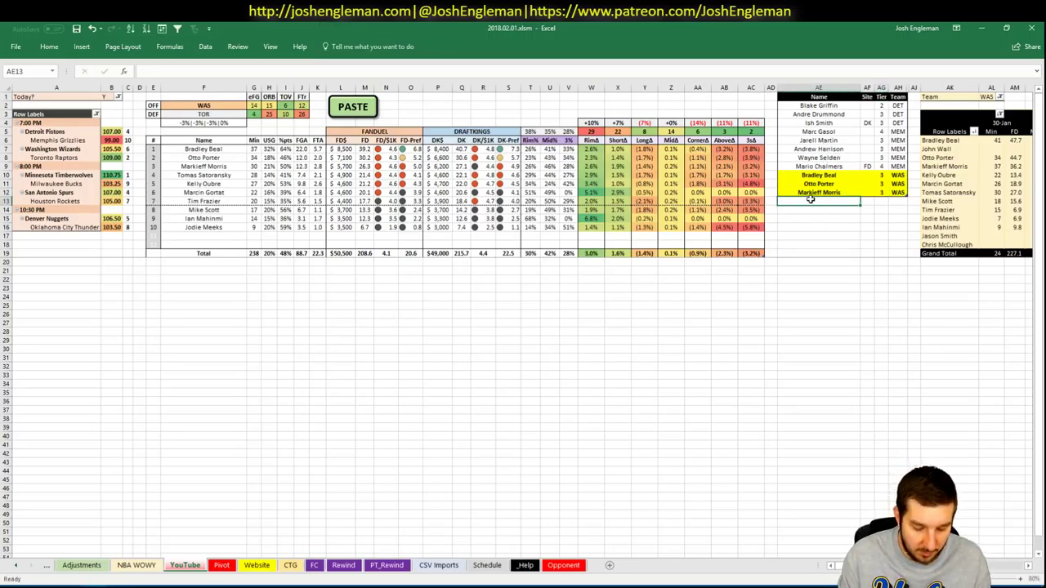
Add Kelly Oubre below Markieff Morris in the picks table with tier 4, leaving the site blank.
text(Kelly Oubre)
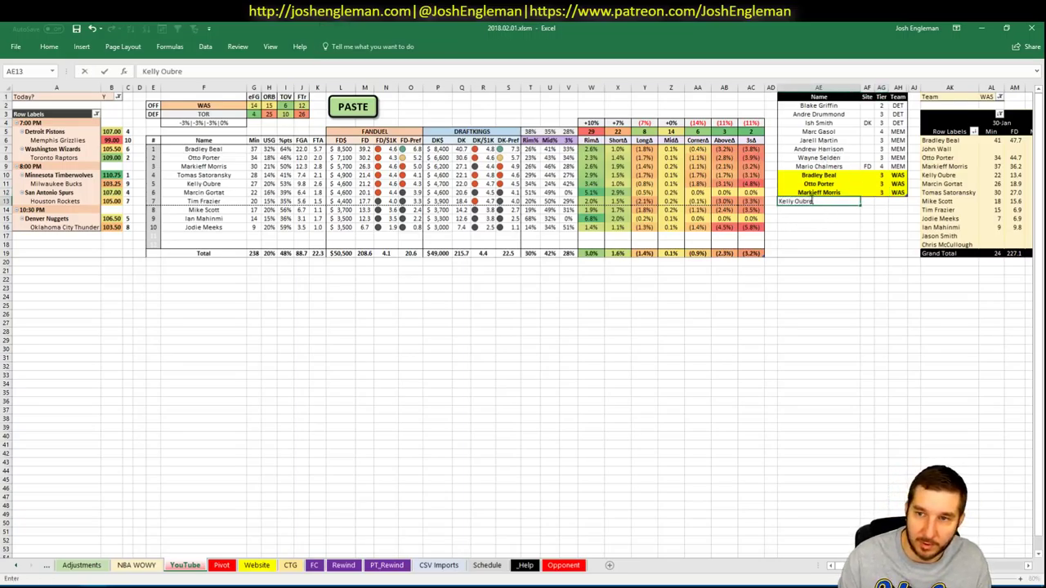
key(Tab)
key(Tab)
text(4)
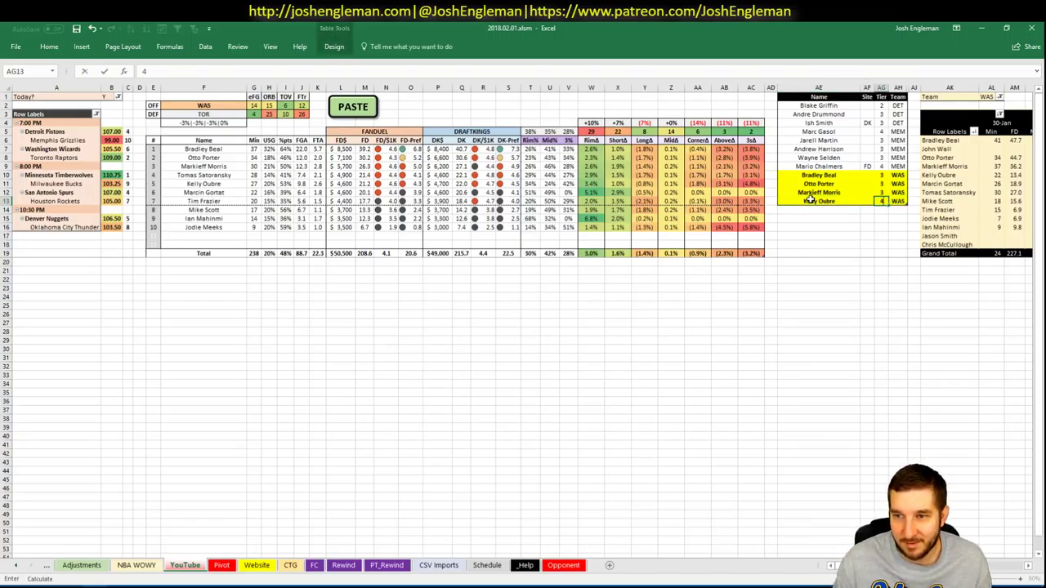
key(Return)
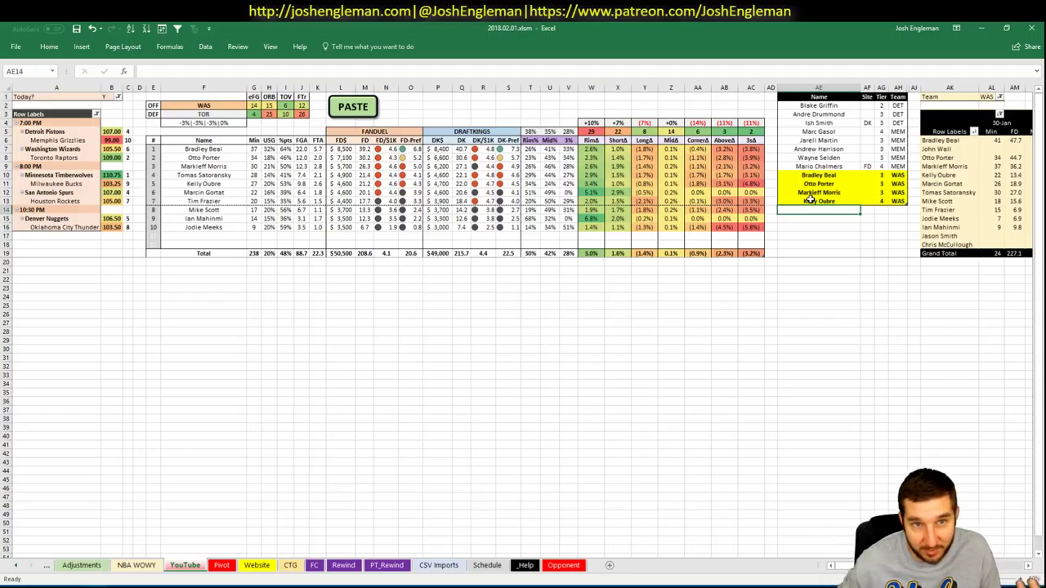
Set the OFF team of the matchup projections to TOR.
click(232, 107)
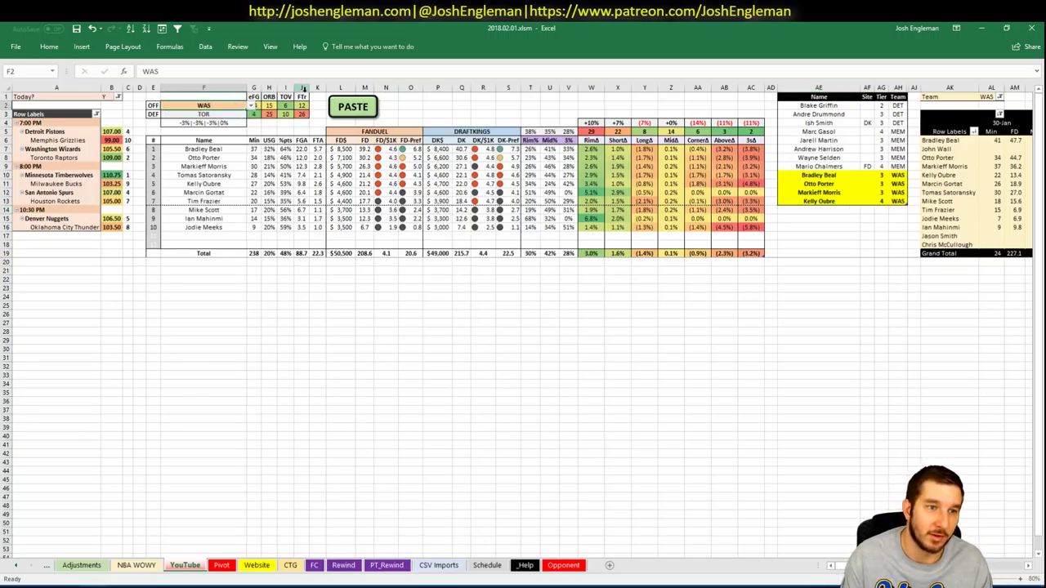
text(TOR)
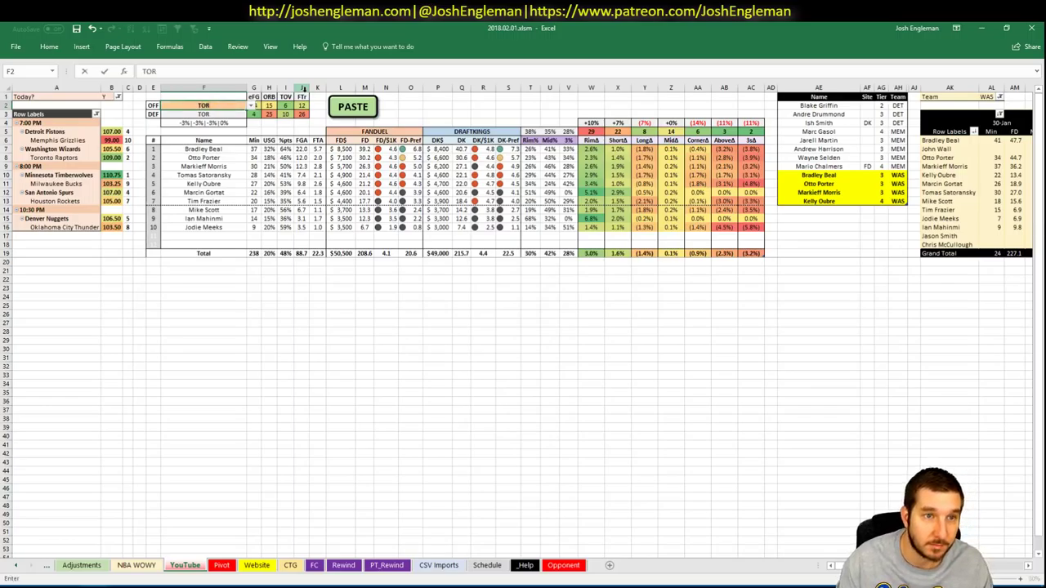
key(Return)
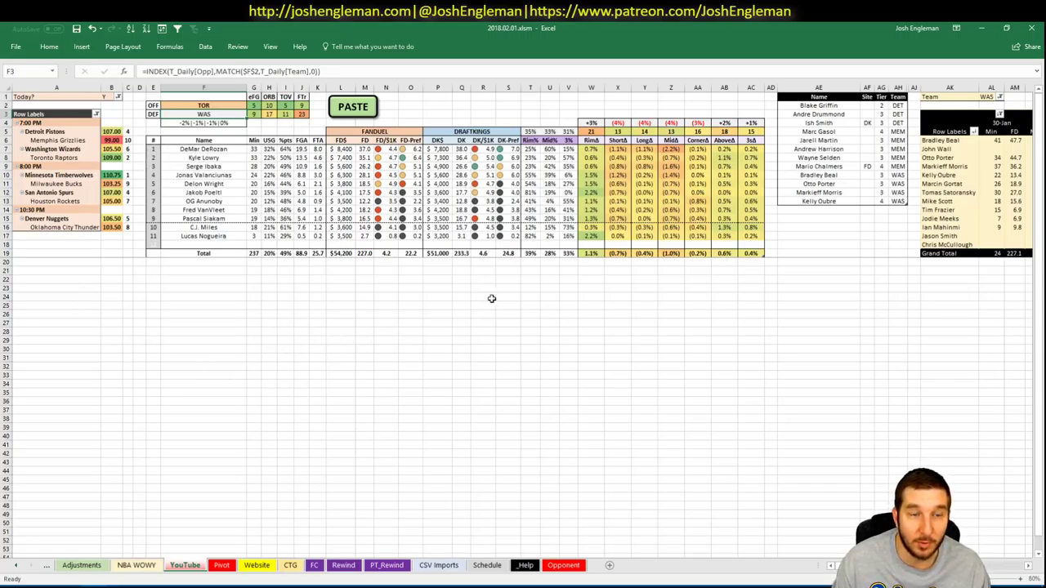
Set the Team filter of the player game-log pivot table to TOR.
click(989, 97)
text(TOR)
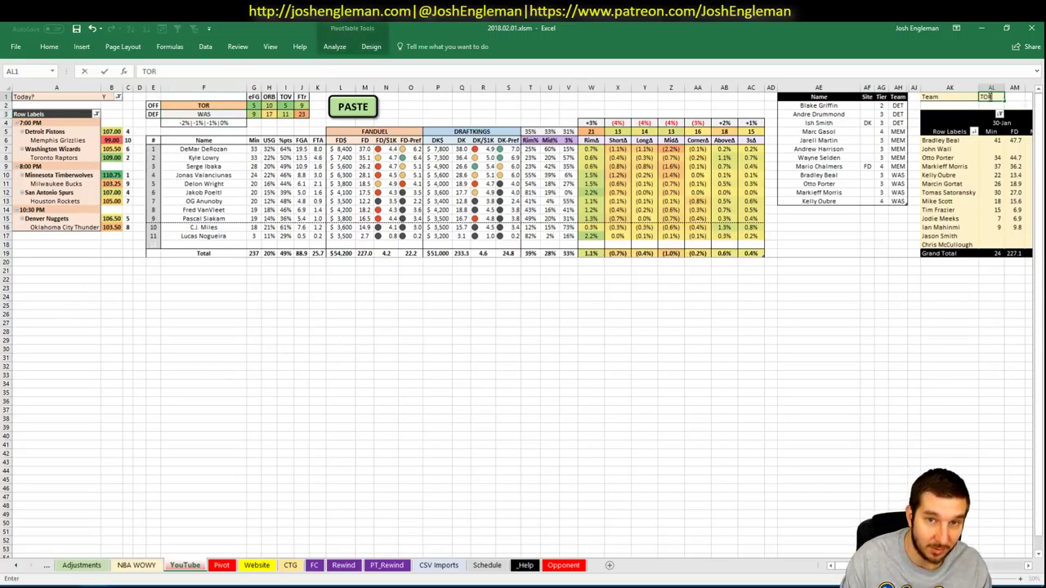
key(Return)
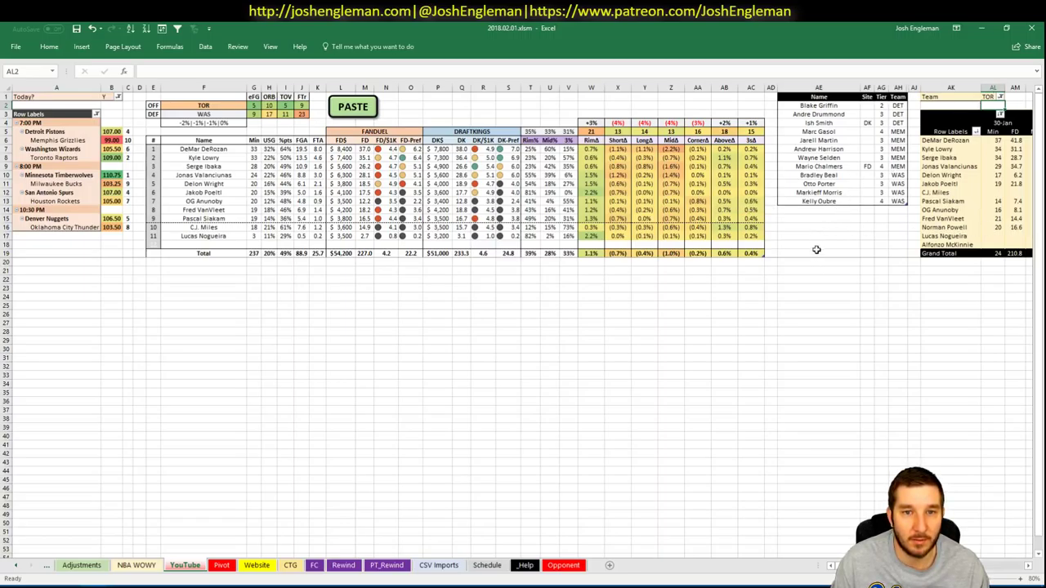
Select the name cell below Kelly Oubre, and review DeMar DeRozan's past games against WAS among the SG players in FantasyCruncher in the browser.
click(841, 212)
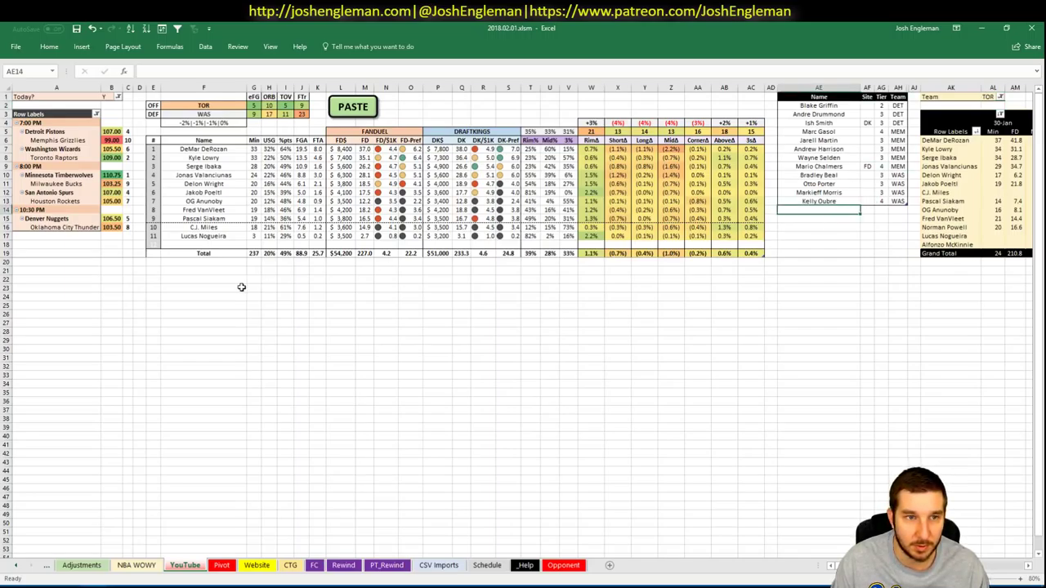
click(100, 585)
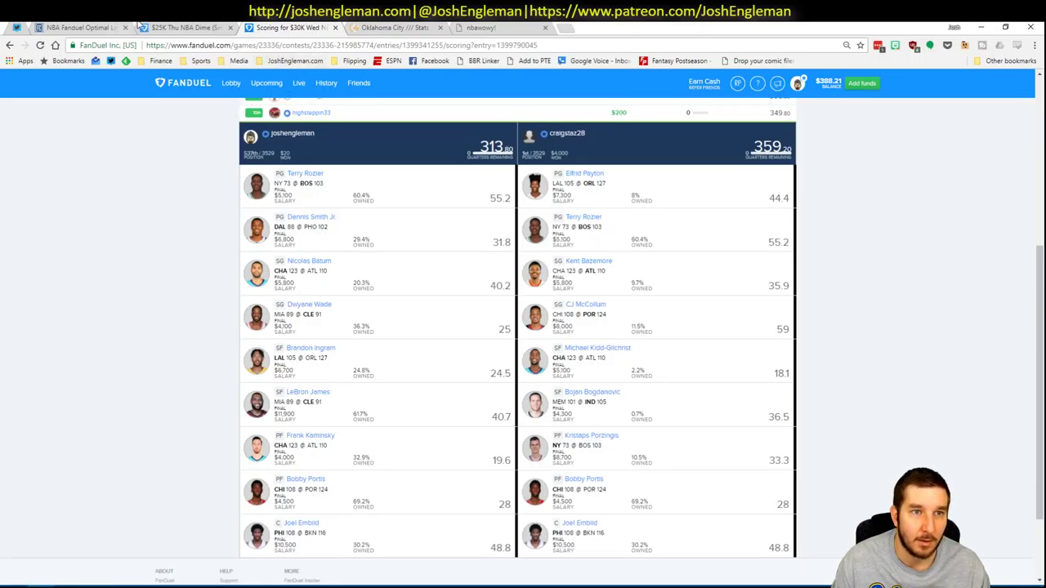
click(66, 27)
click(182, 123)
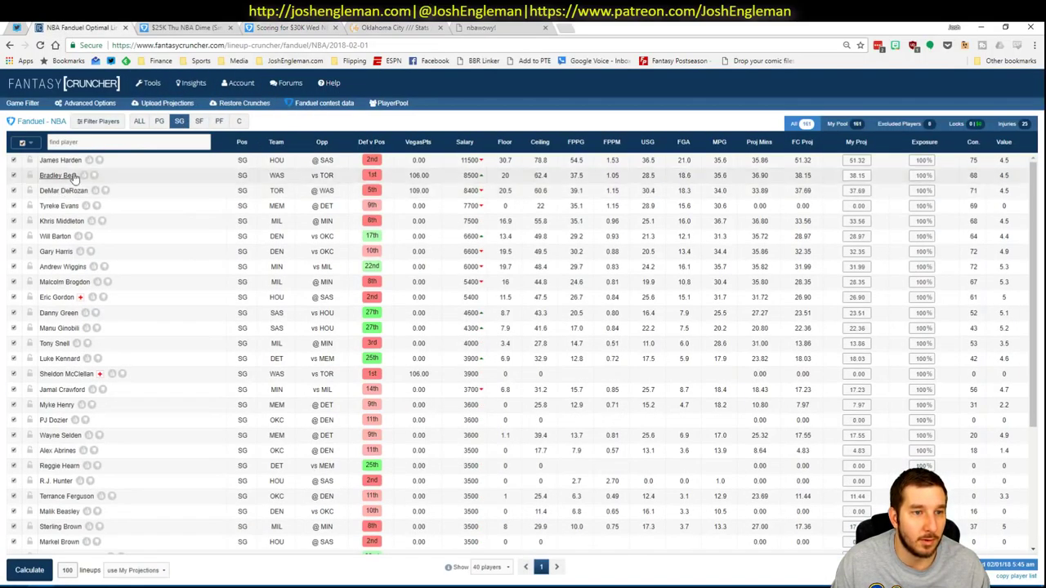
click(67, 191)
click(329, 213)
click(330, 233)
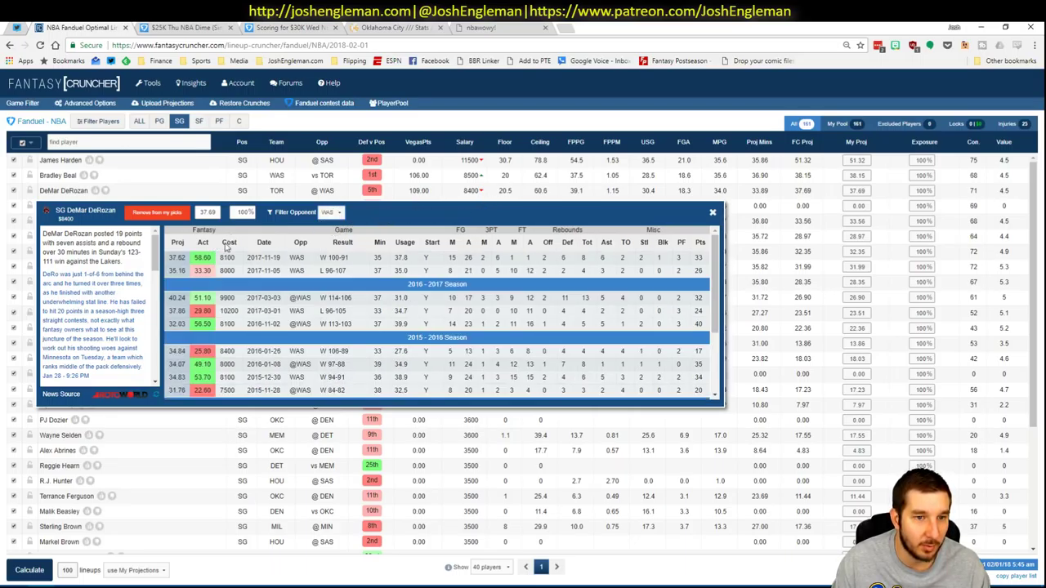
click(713, 213)
Return to the Excel workbook and add DeMar DeRozan below Kelly Oubre in the picks table with tier 3 and no site.
key(alt+Tab)
text(De)
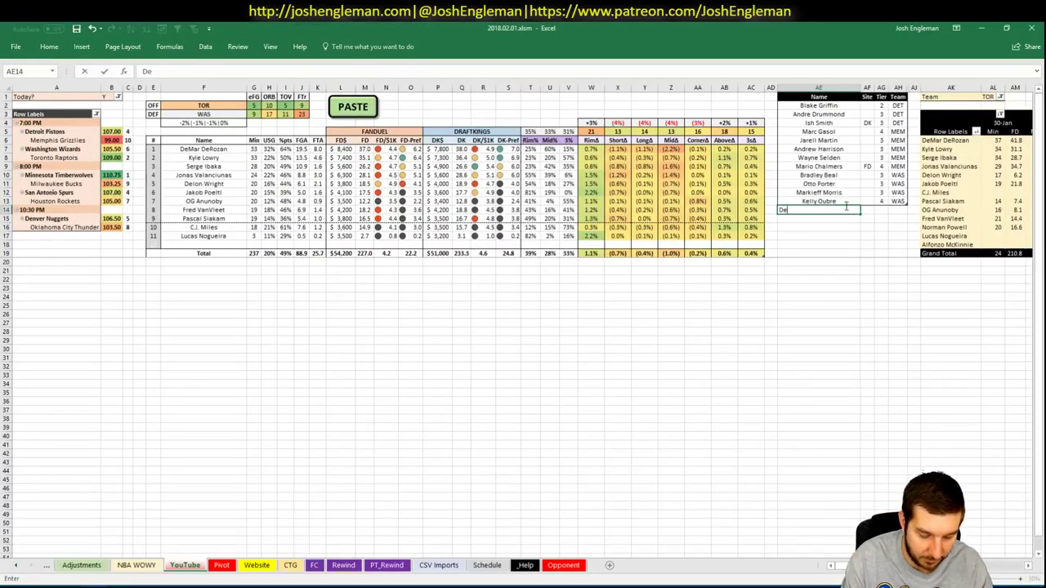
text(Mar DeRozan)
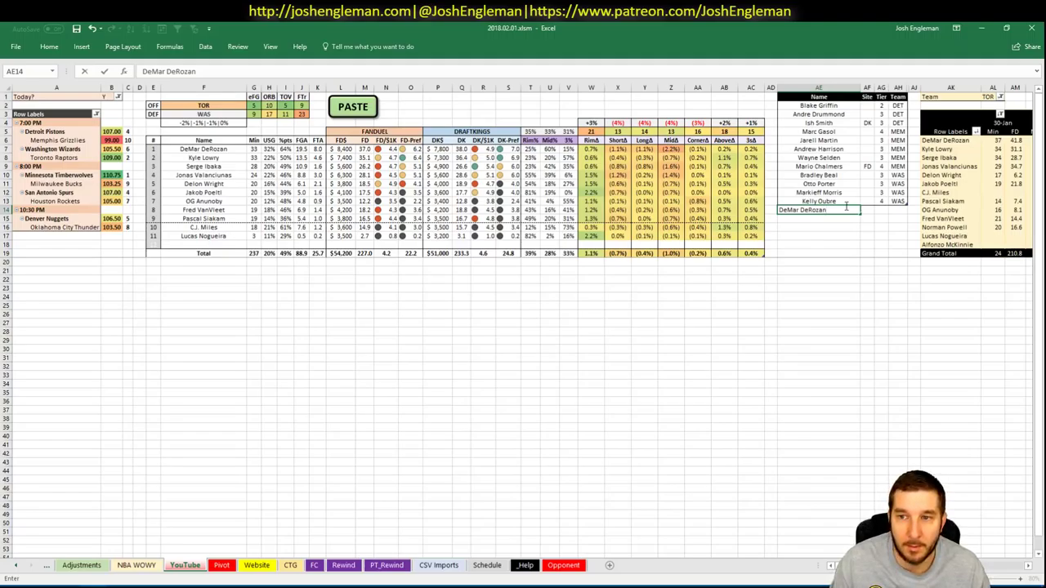
key(Tab)
key(Tab)
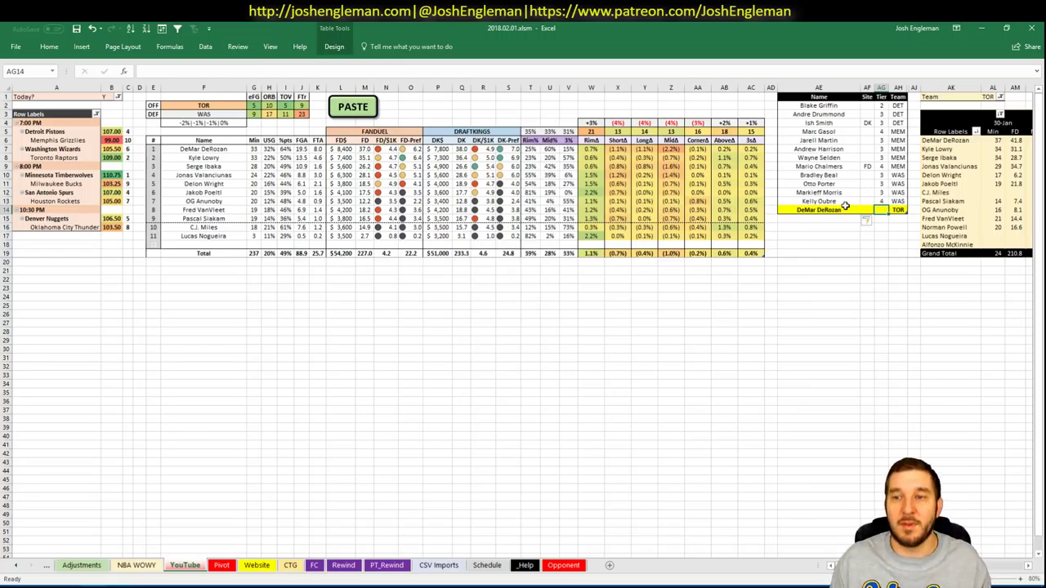
text(3)
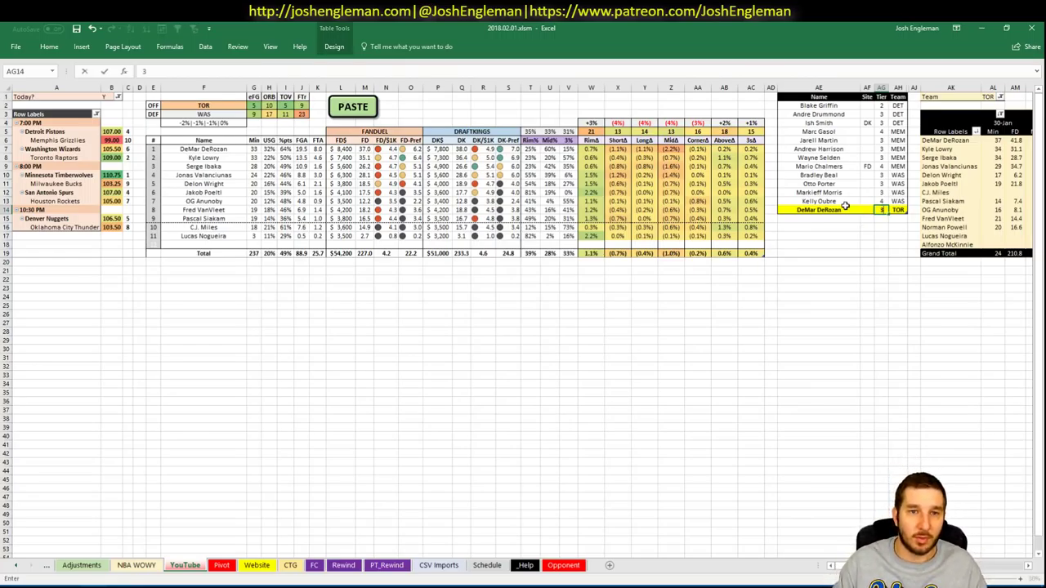
key(Return)
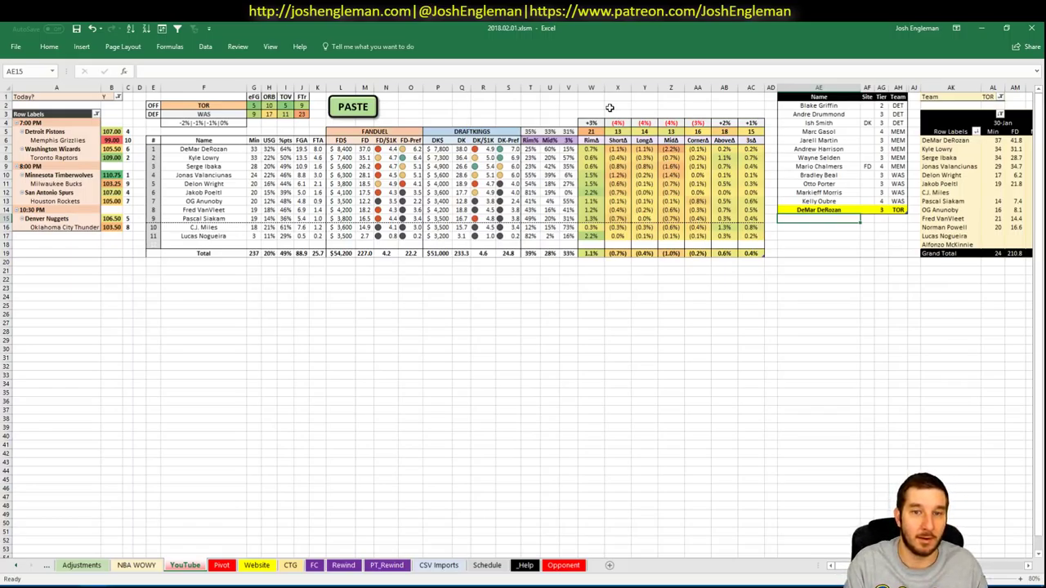
Add Kyle Lowry below DeMar DeRozan with tier 3 and no site, checking the Toronto game log before setting the tier.
text(Kyle Lowry)
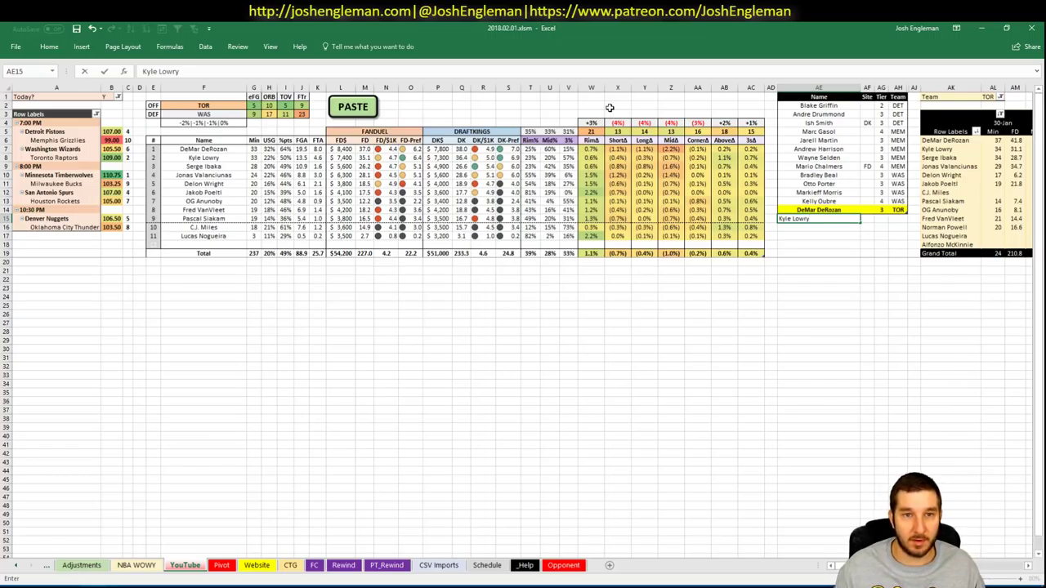
key(Tab)
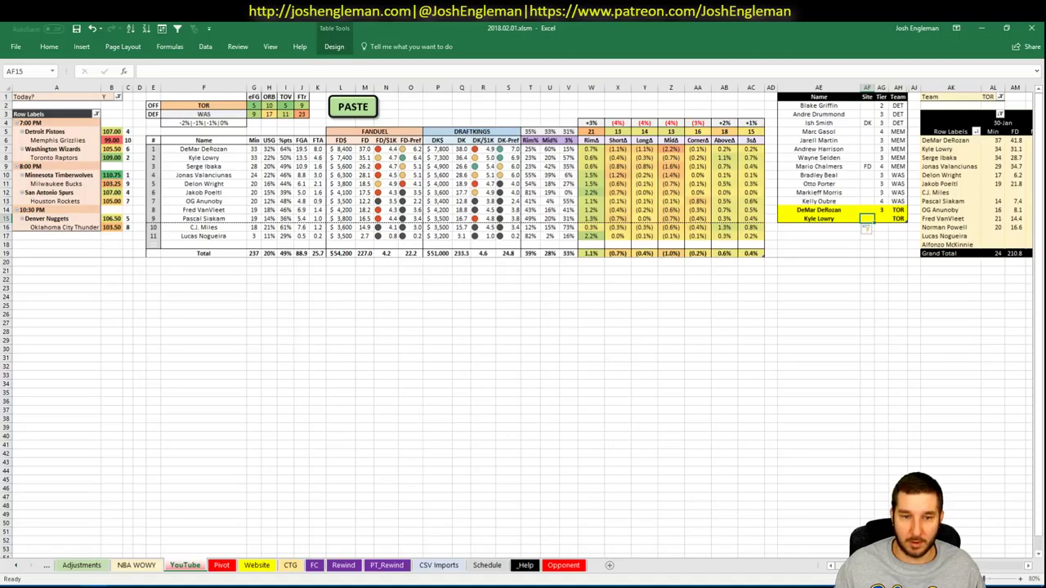
scroll(867, 229, right, 10)
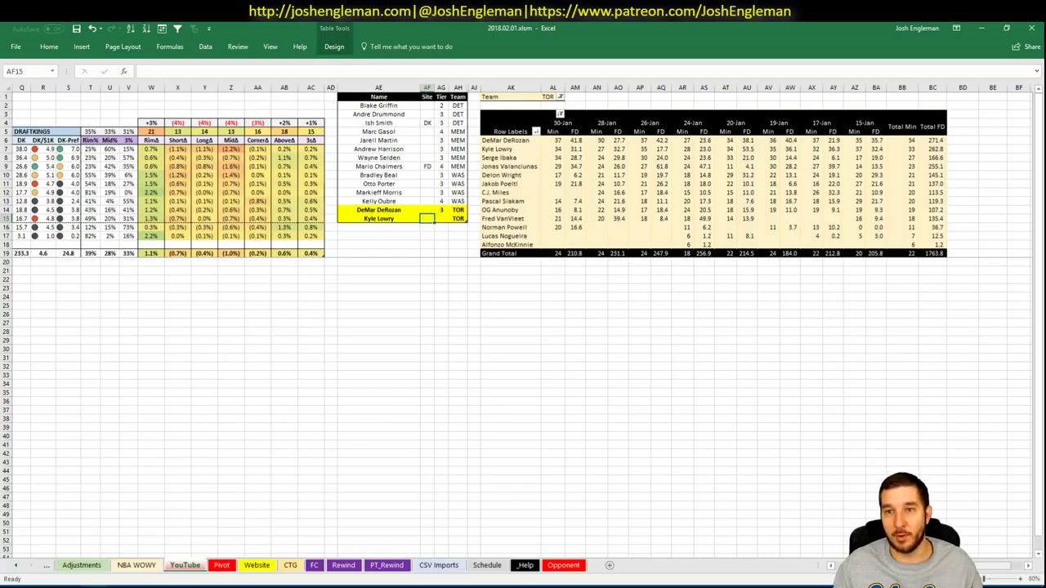
scroll(876, 221, left, 10)
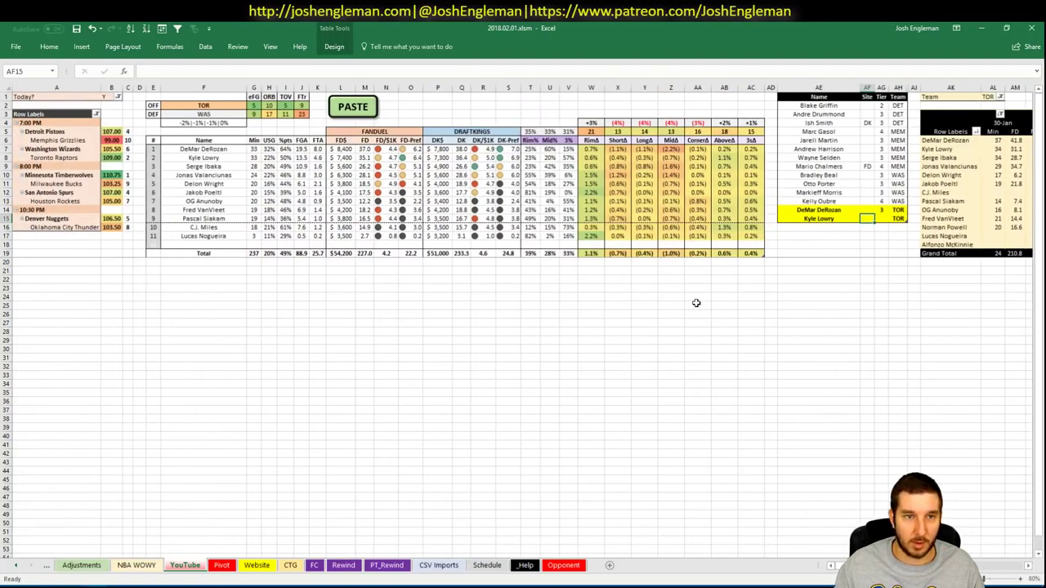
click(880, 219)
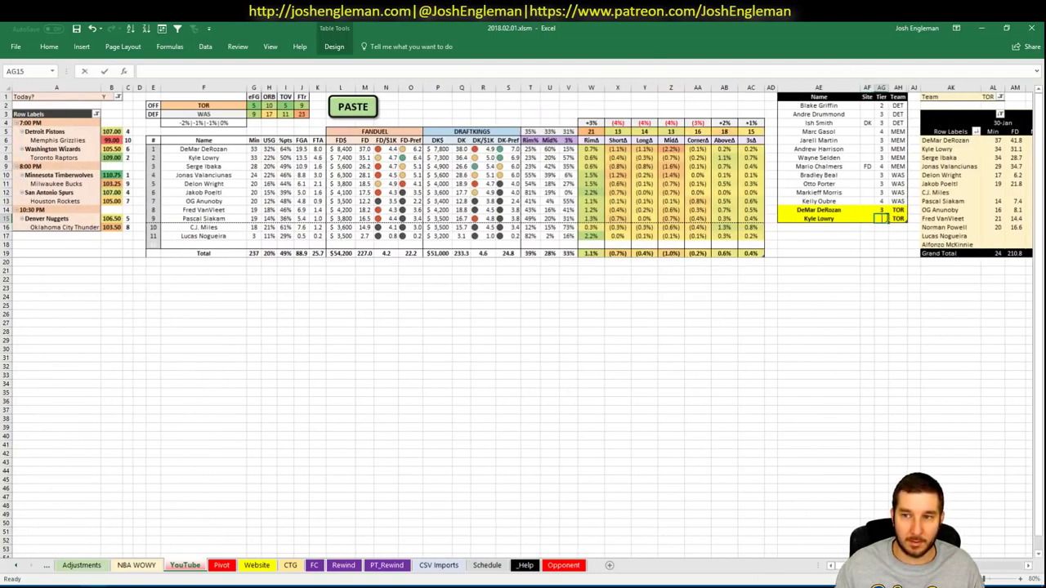
text(3)
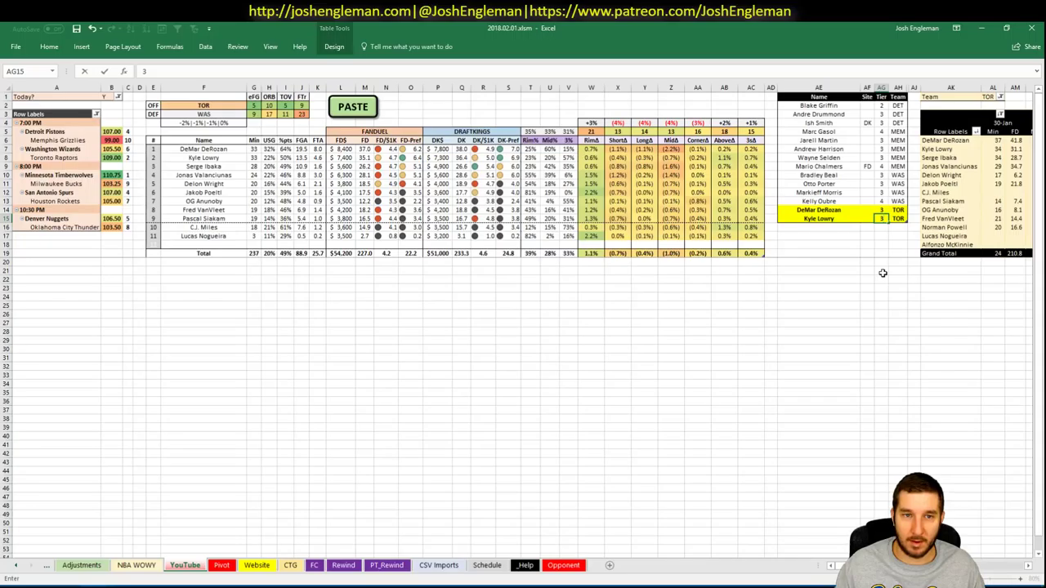
key(Tab)
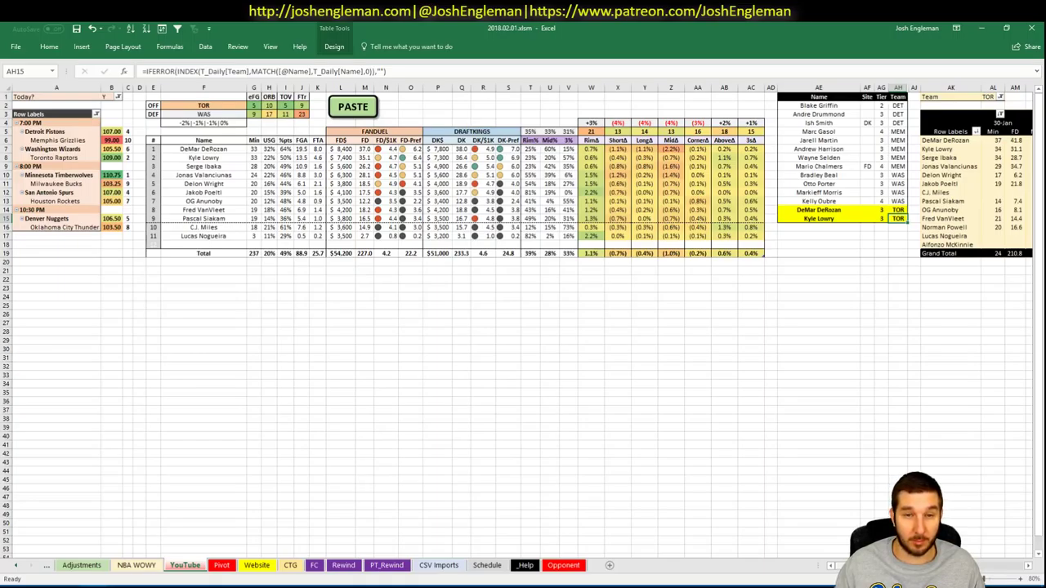
Add Serge Ibaka below Kyle Lowry in the picks table with site FD and tier 4, after checking the Toronto game log.
scroll(523, 319, right, 10)
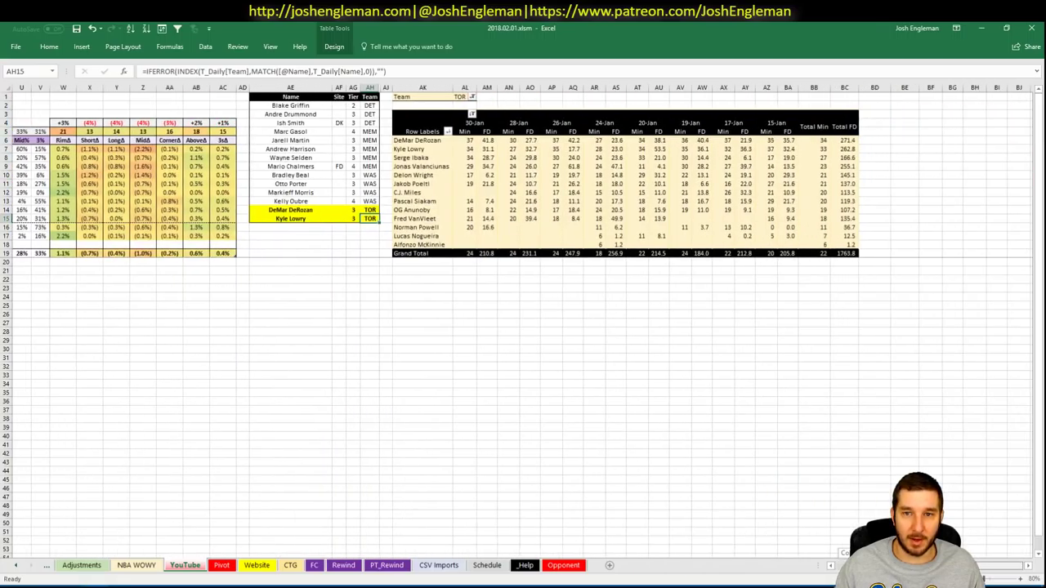
scroll(923, 283, left, 10)
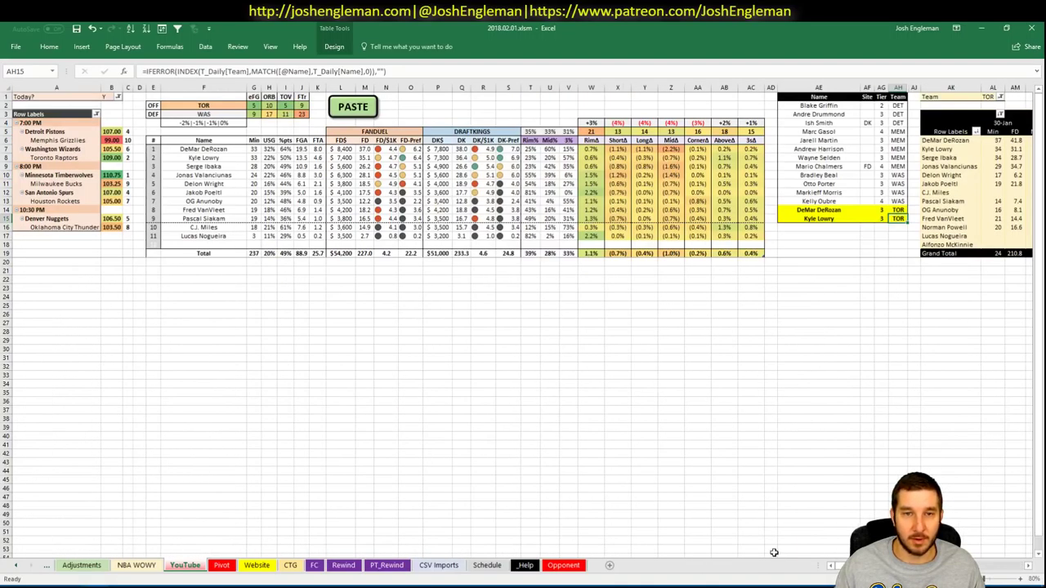
click(820, 226)
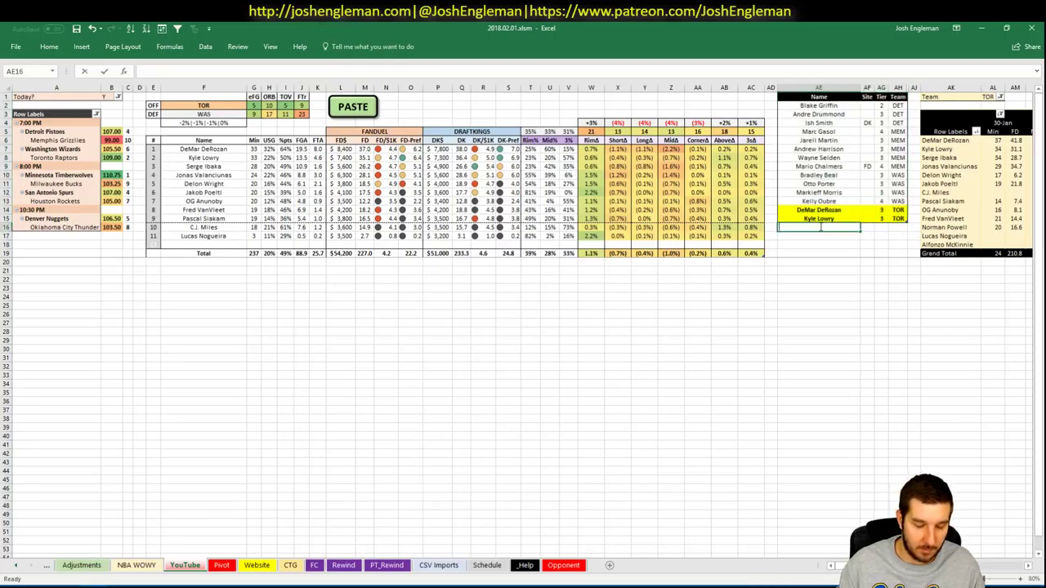
text(Serge Ibaka)
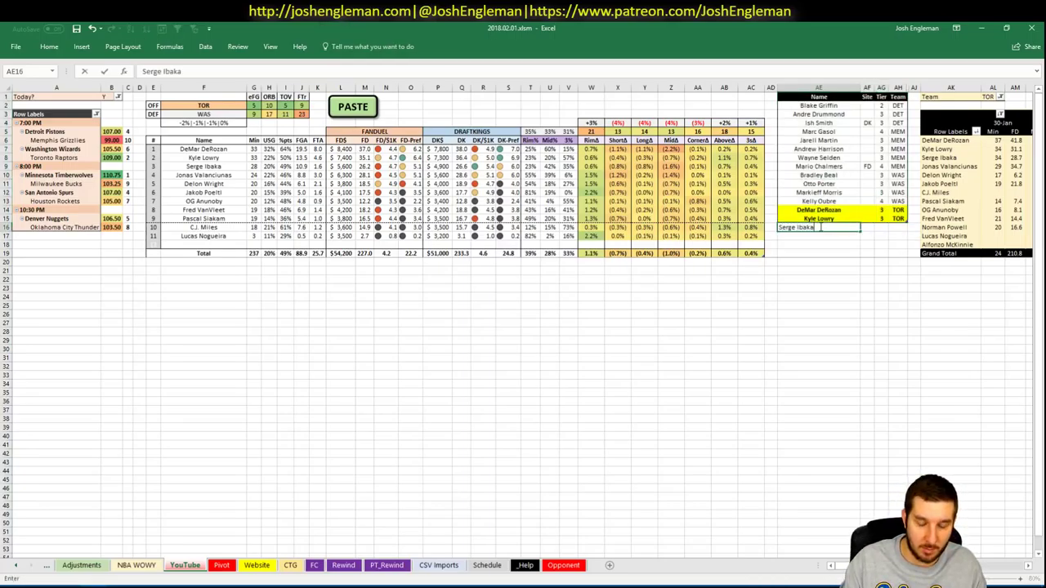
key(Tab)
text(FD)
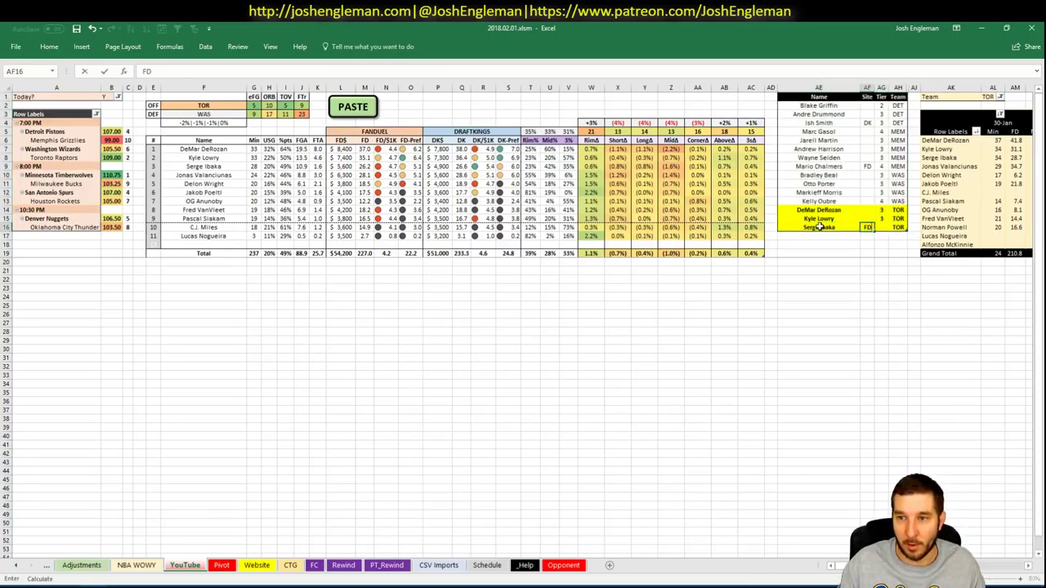
key(Tab)
text(4)
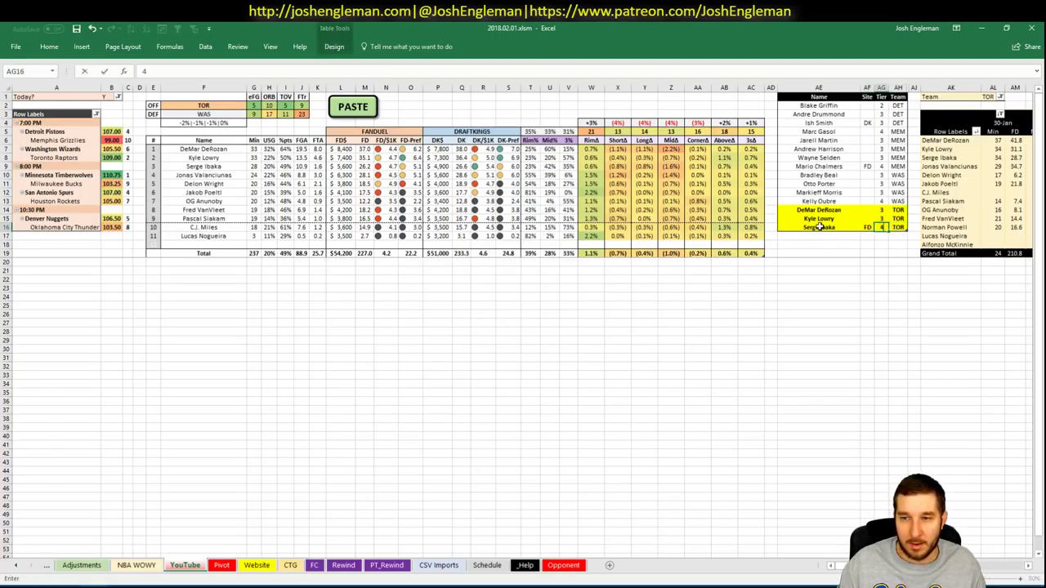
key(Return)
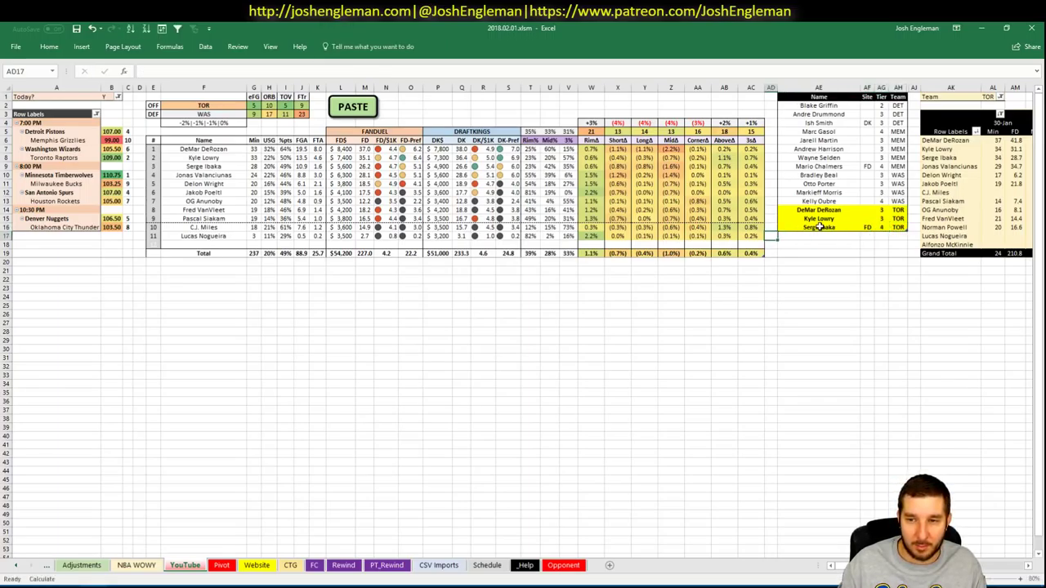
Add a second Serge Ibaka entry to the picks table with site DK and tier 3.
text(Serge Ibaka)
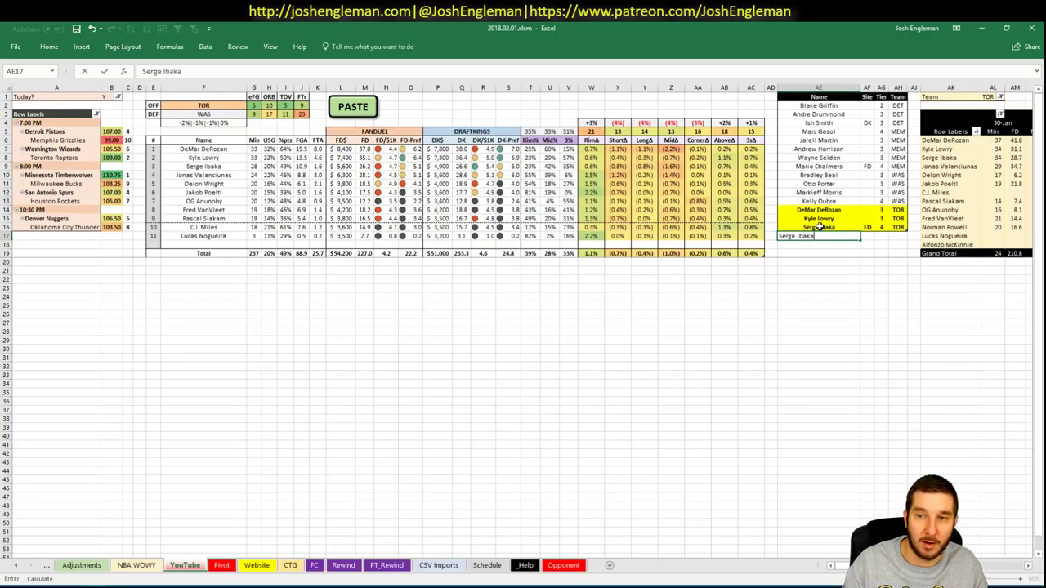
key(Tab)
text(DK)
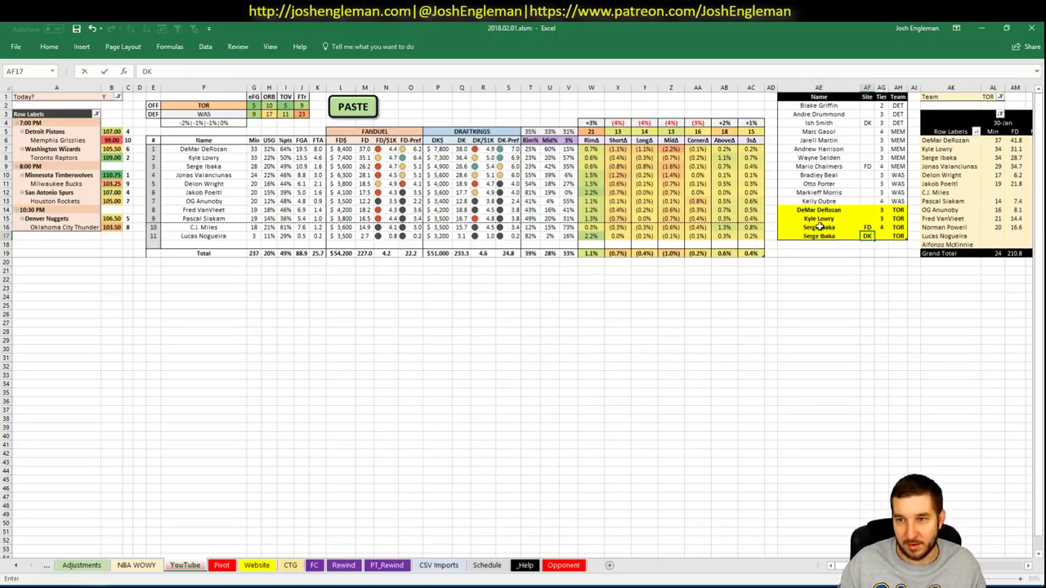
key(Tab)
text(3)
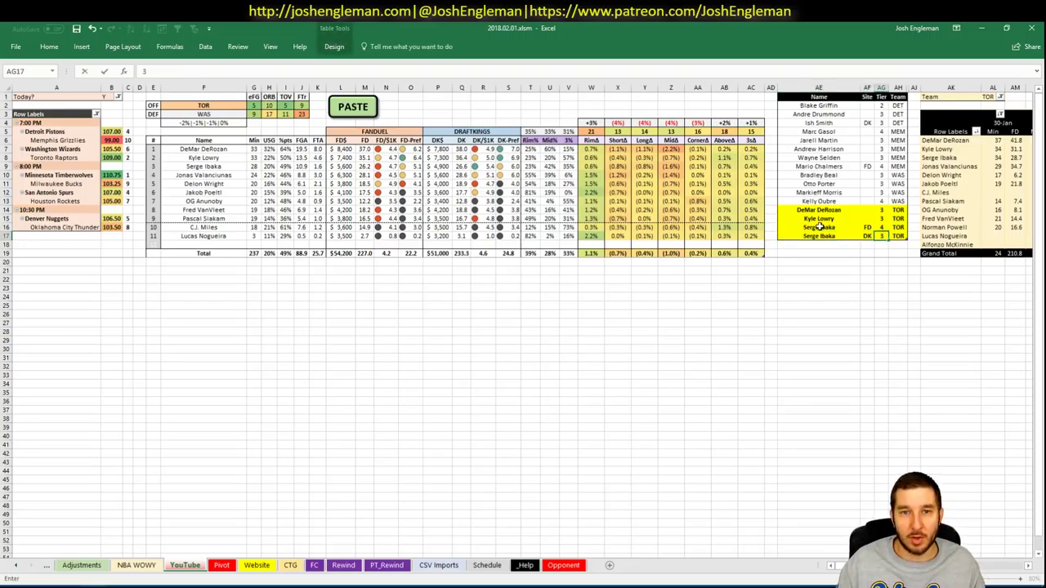
key(Return)
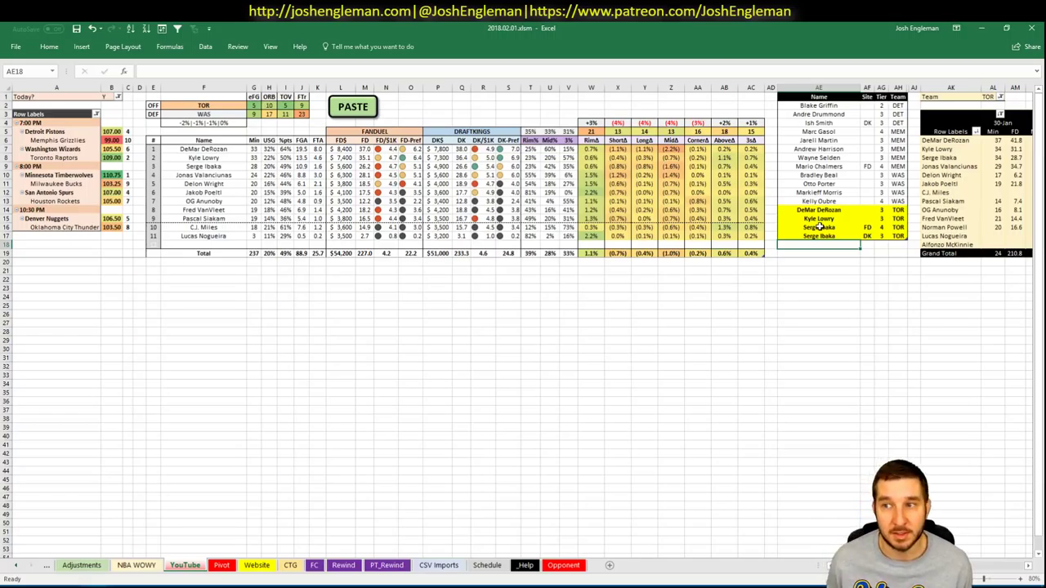
Review the Toronto game log and add Jonas Valanciunas below the DK Serge Ibaka entry with tier 3 and no site.
scroll(523, 319, right, 7)
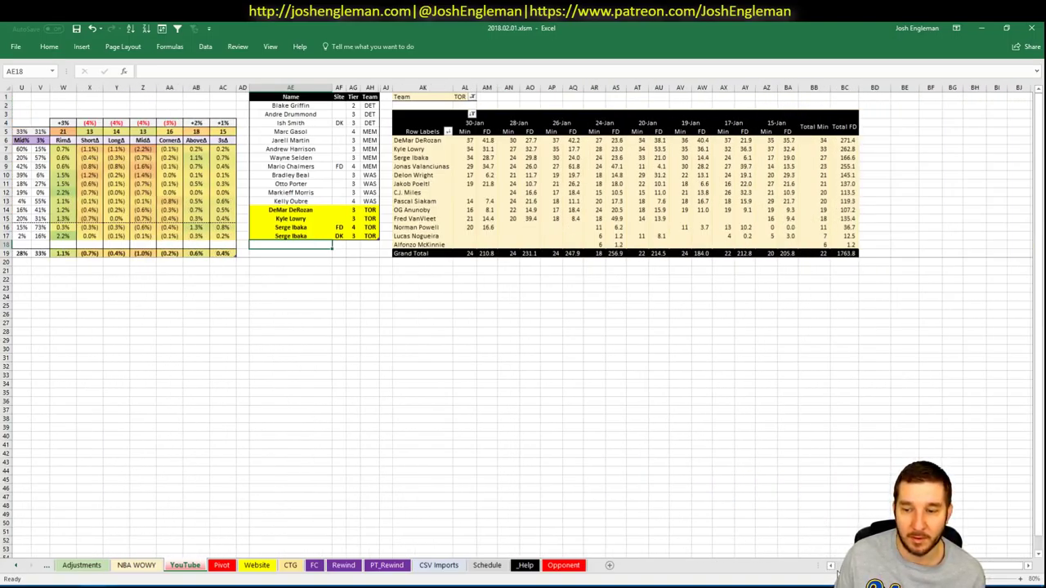
scroll(807, 550, left, 7)
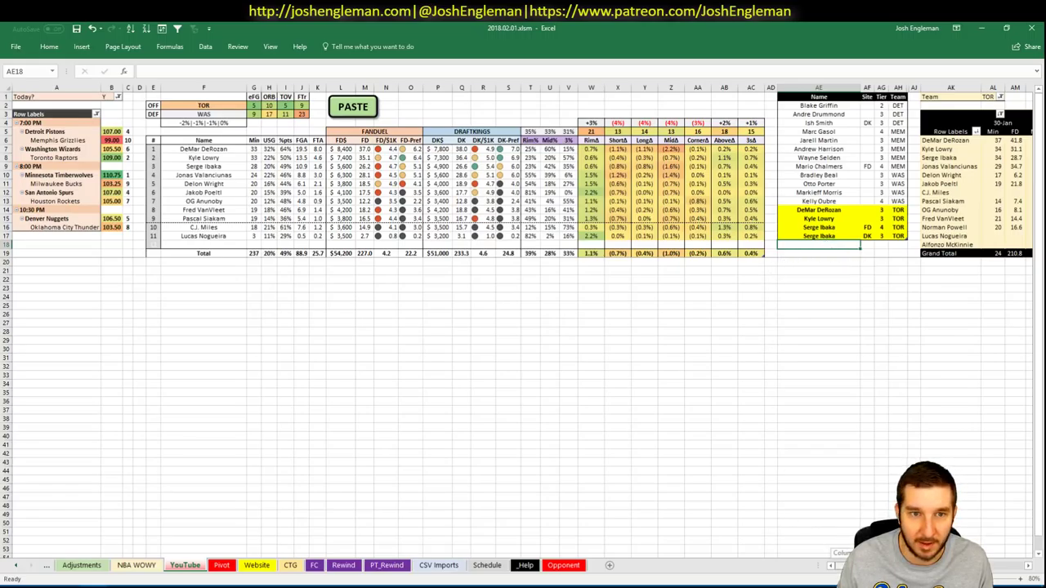
scroll(524, 318, right, 7)
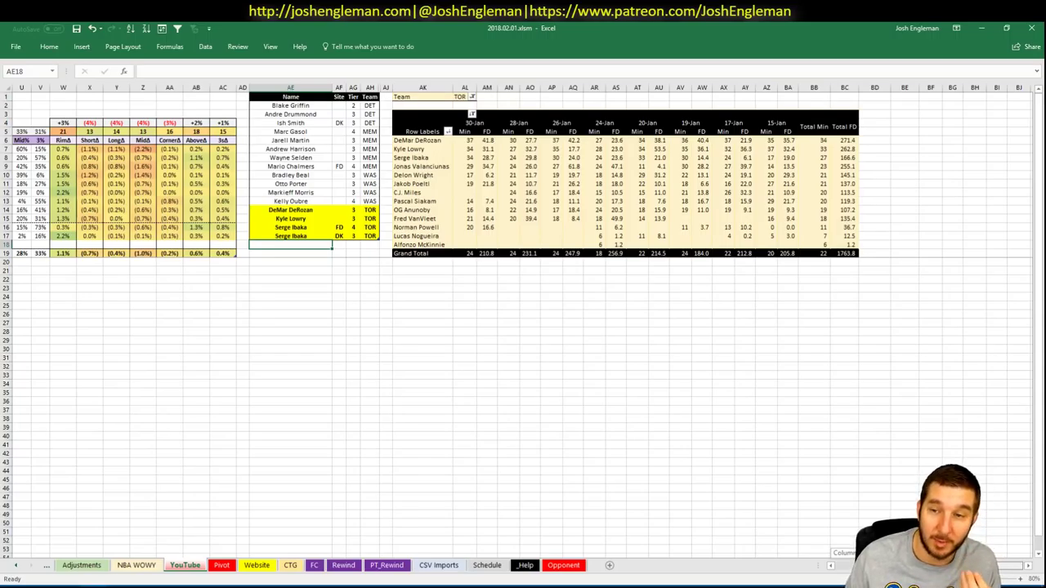
scroll(758, 246, left, 7)
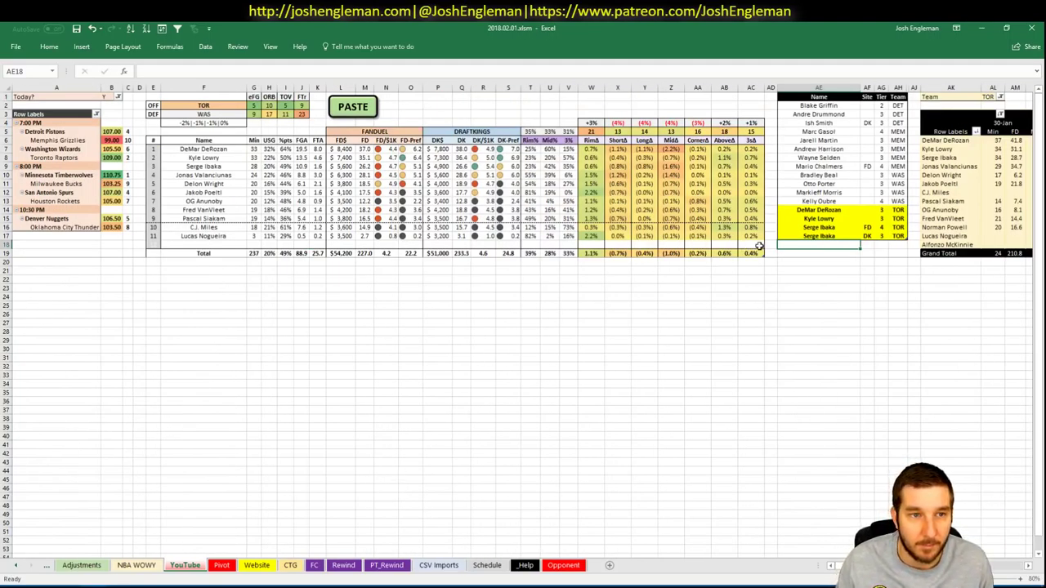
text(Jonas Vala)
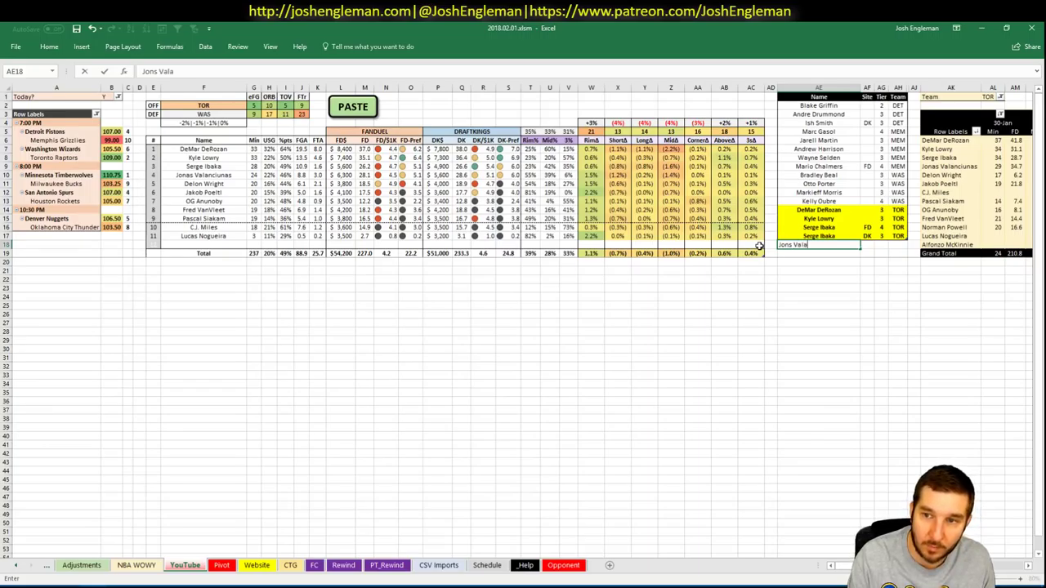
key(Escape)
text(Jonas)
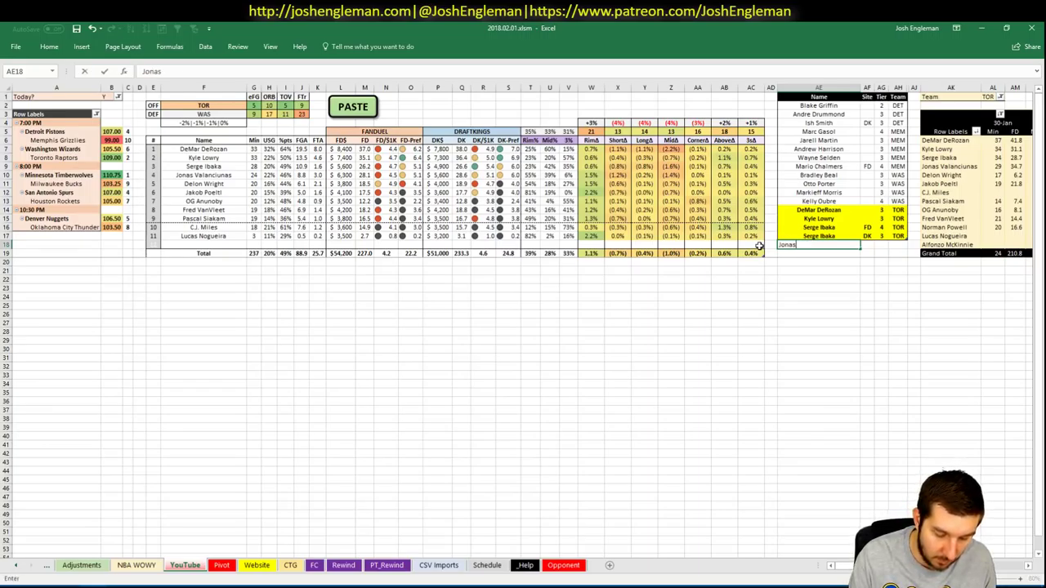
text( V)
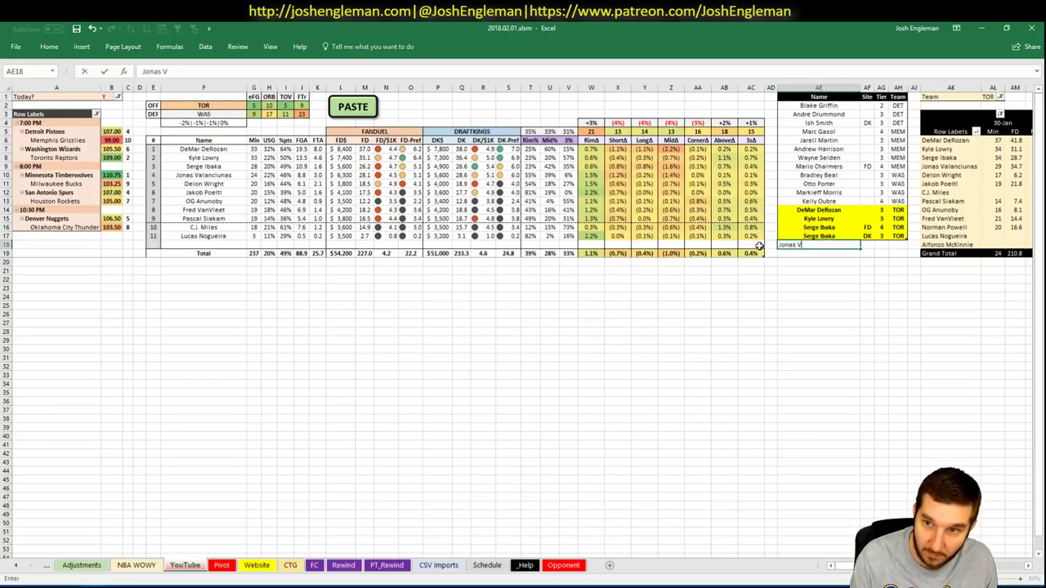
text(alanciunas)
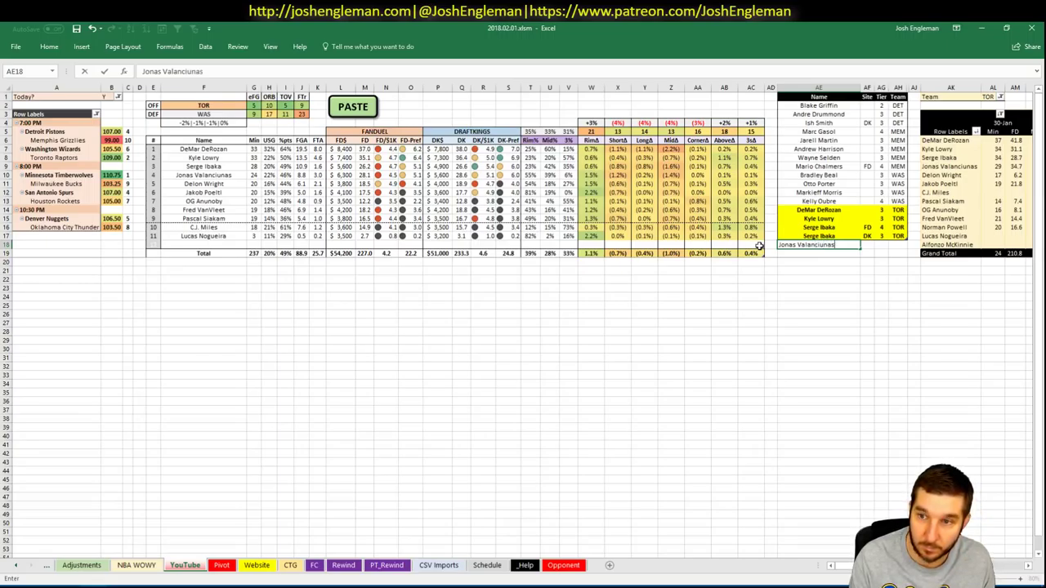
key(Tab)
key(Tab)
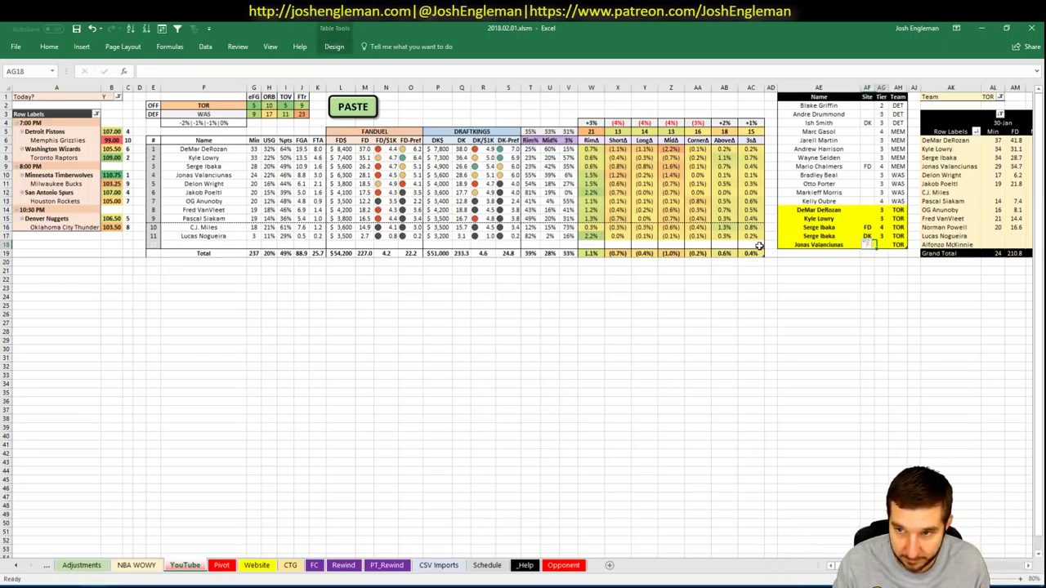
text(3)
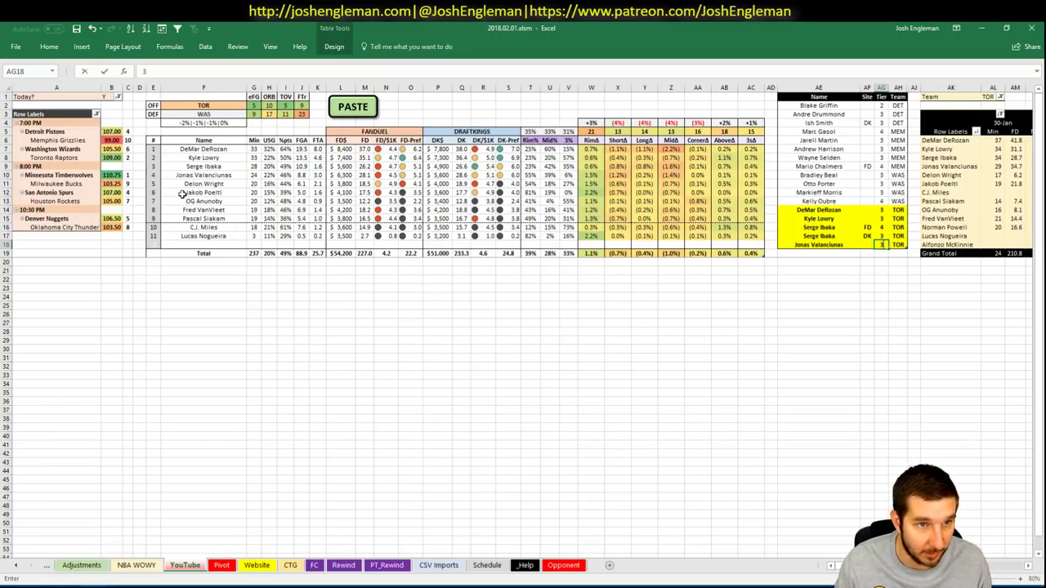
key(Return)
Set the OFF team of the matchup table to MIN.
click(230, 104)
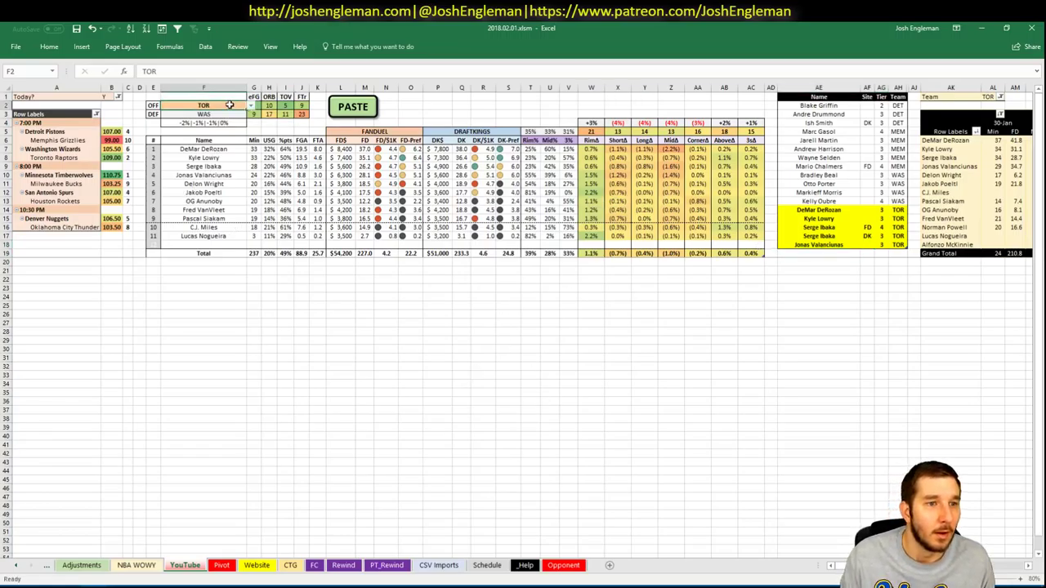
text(MIN)
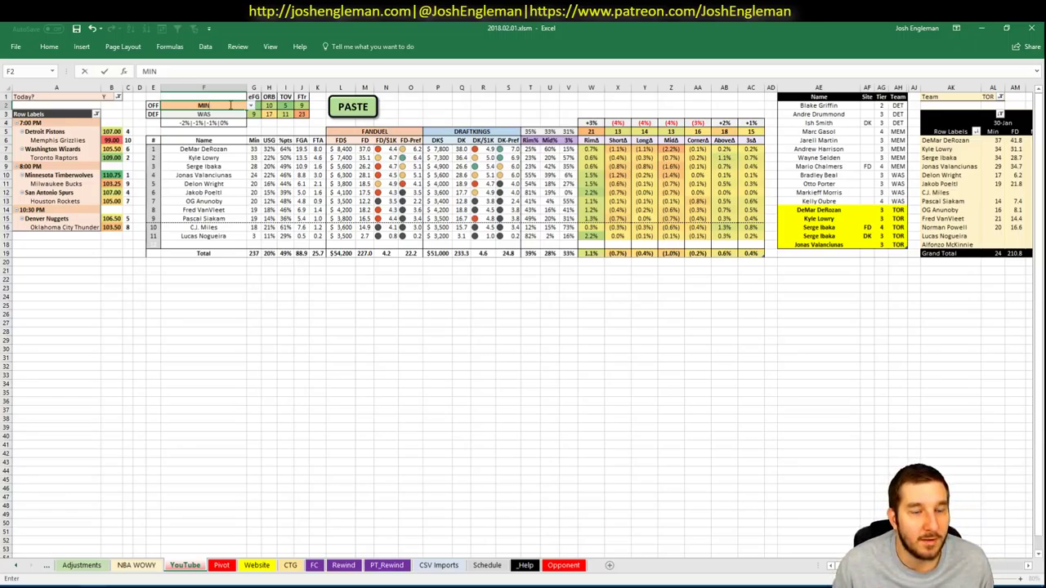
key(Return)
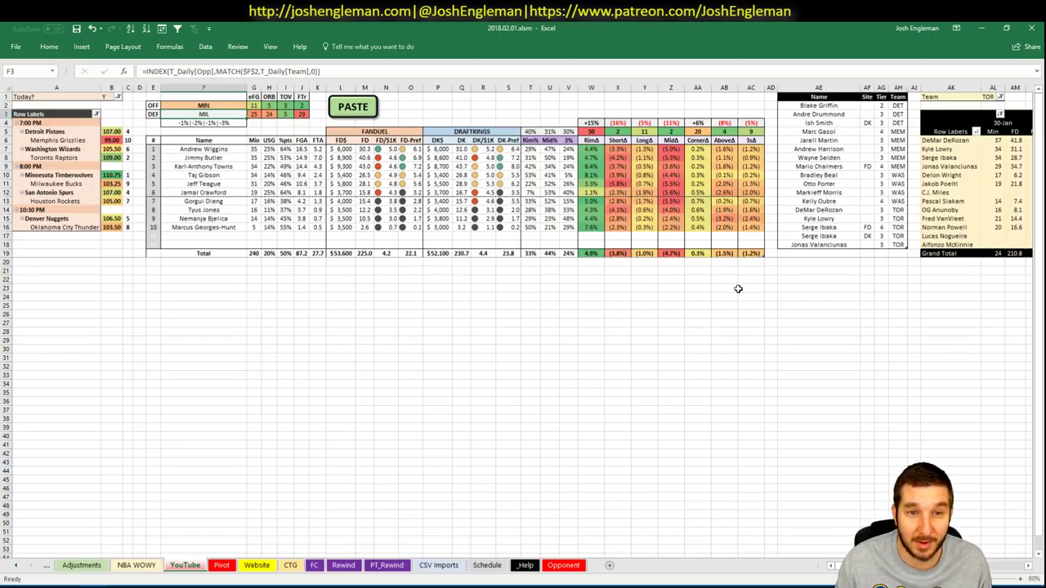
Set the Team filter of the player game-log pivot table to MIN.
click(801, 253)
click(991, 97)
text(MIN)
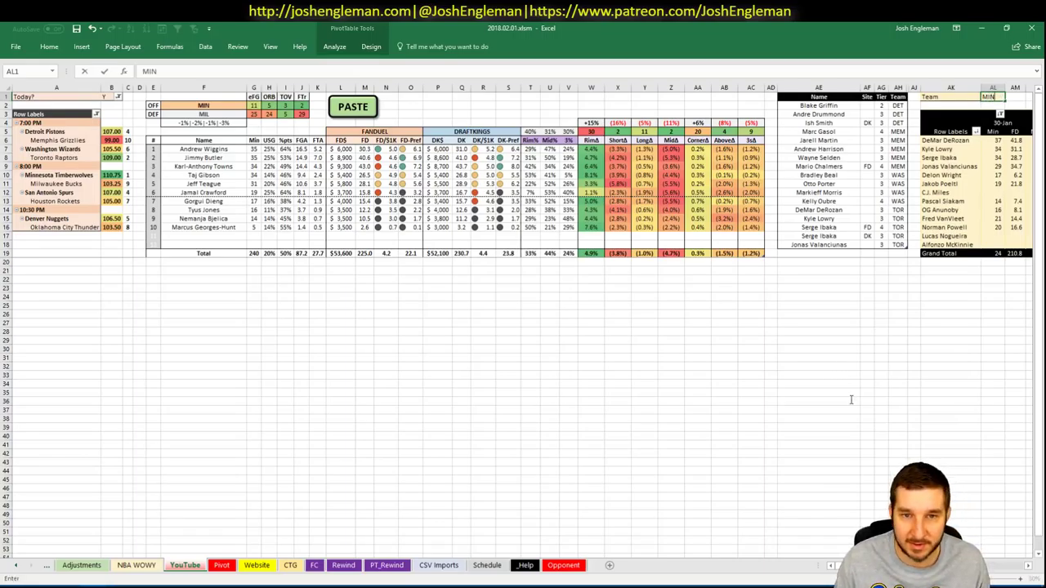
key(Return)
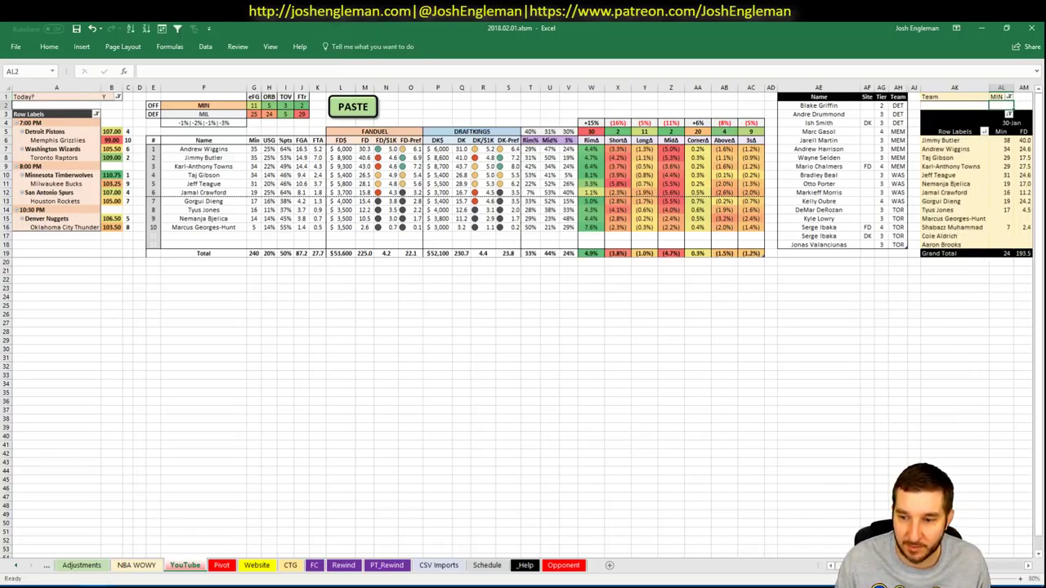
Review the Minnesota game log and add Andrew Wiggins below Jonas Valanciunas in the picks table with tier 3 and no site.
scroll(523, 327, right, 3)
scroll(523, 327, left, 3)
scroll(523, 327, right, 2)
scroll(523, 327, right, 3)
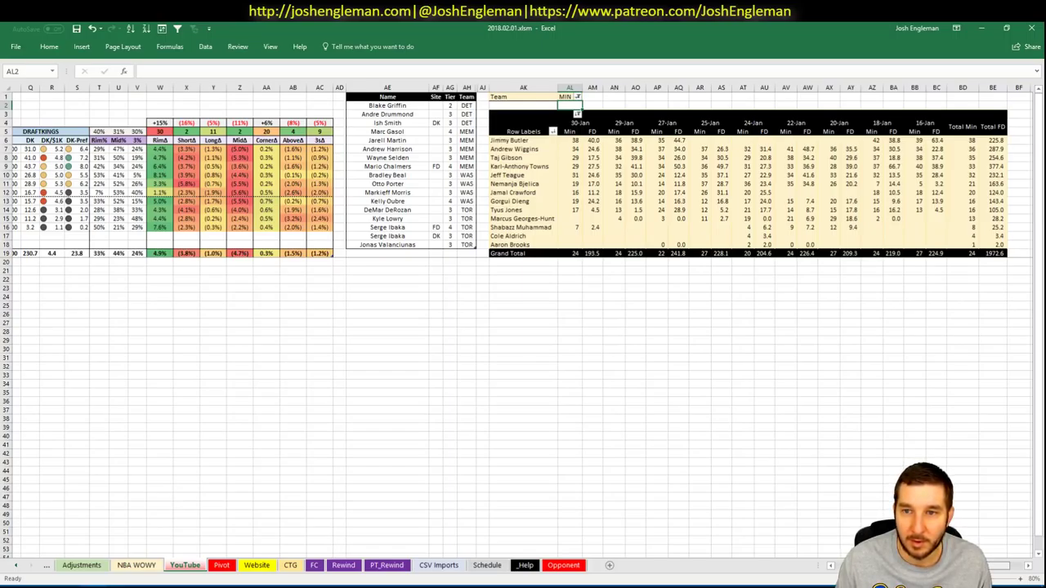
scroll(523, 327, right, 1)
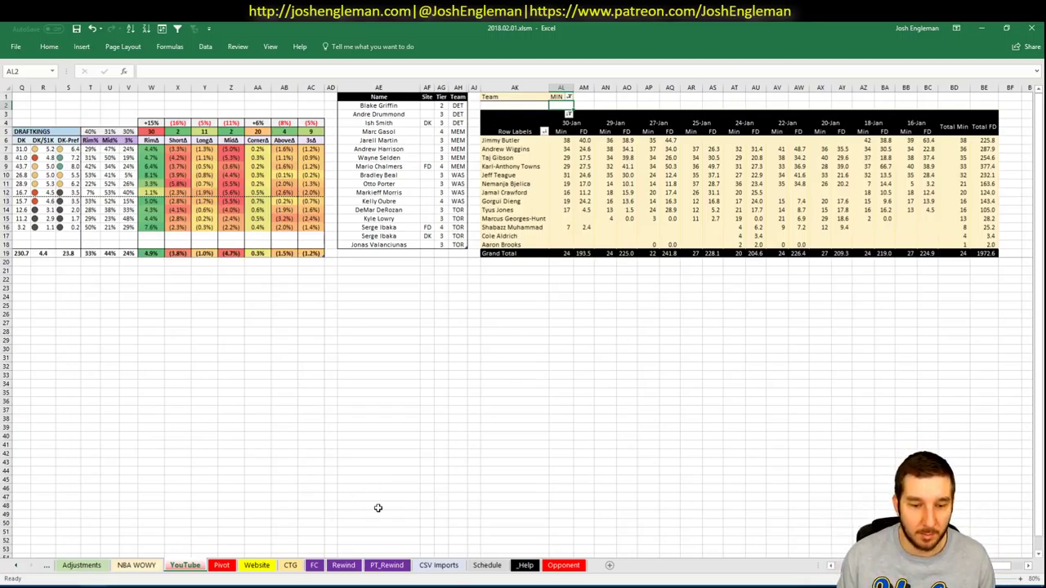
scroll(523, 326, left, 5)
click(825, 253)
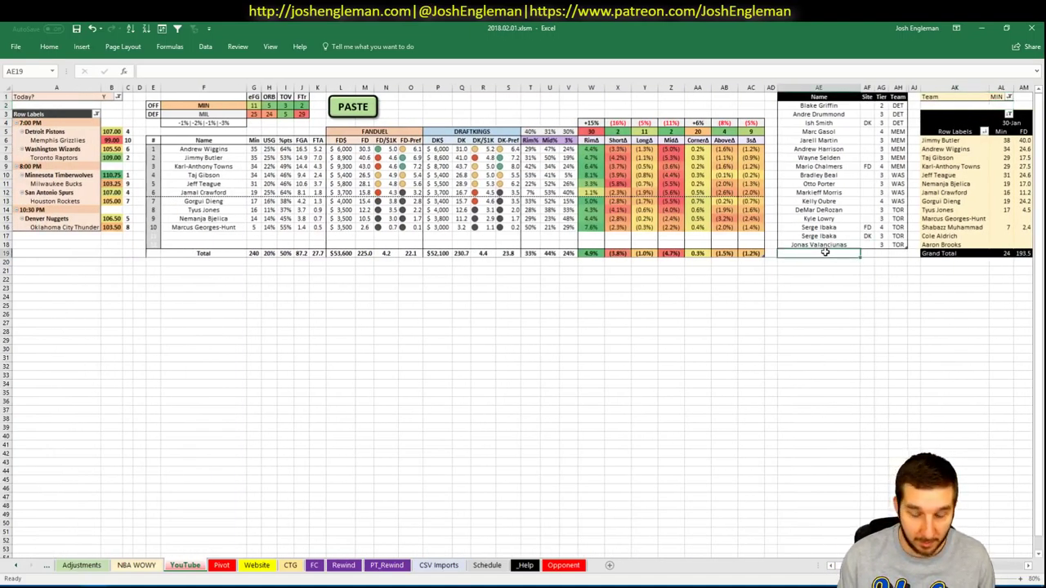
text(Andrew Wiggins)
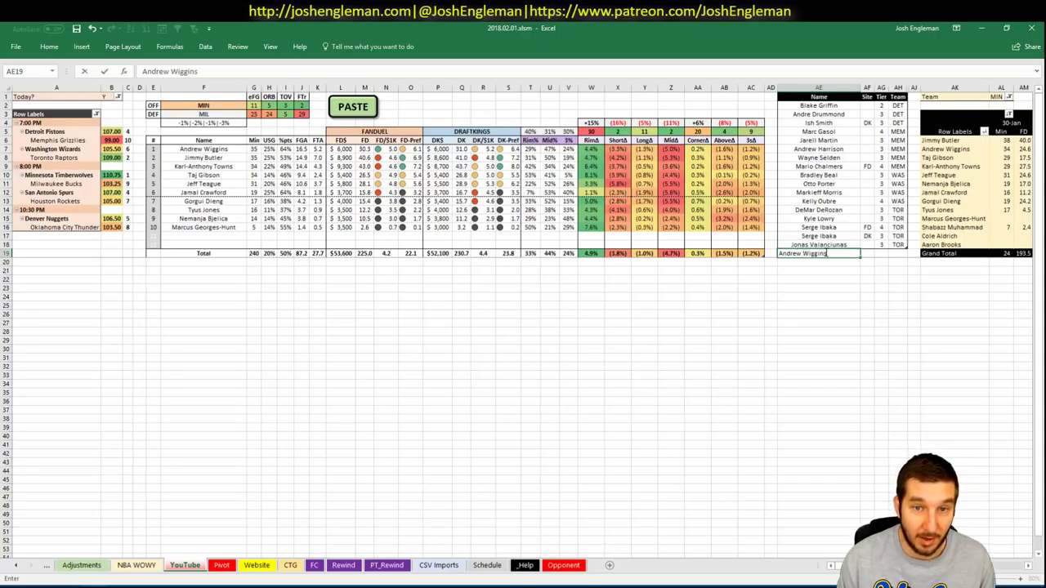
key(Tab)
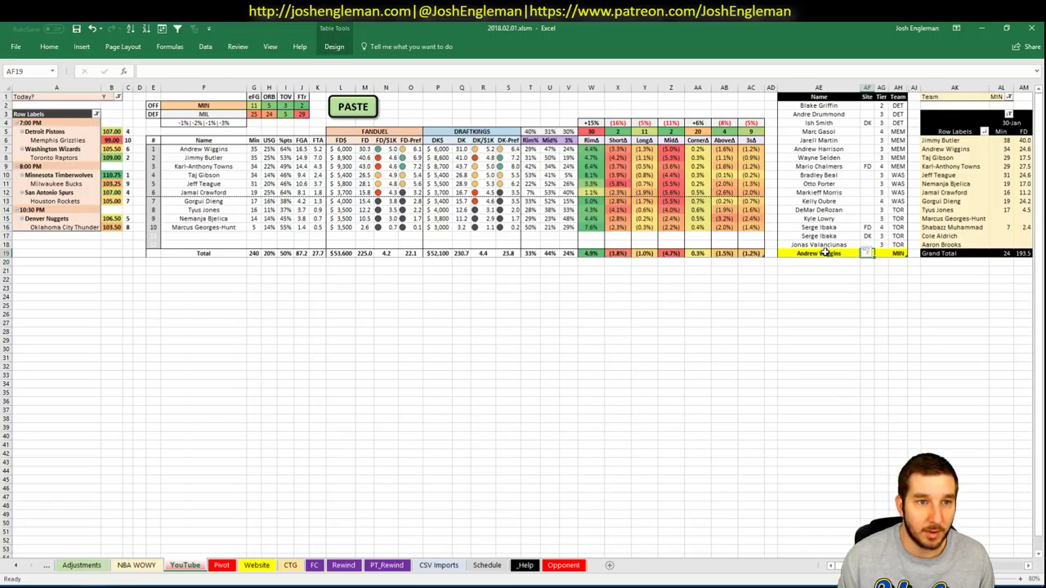
key(Tab)
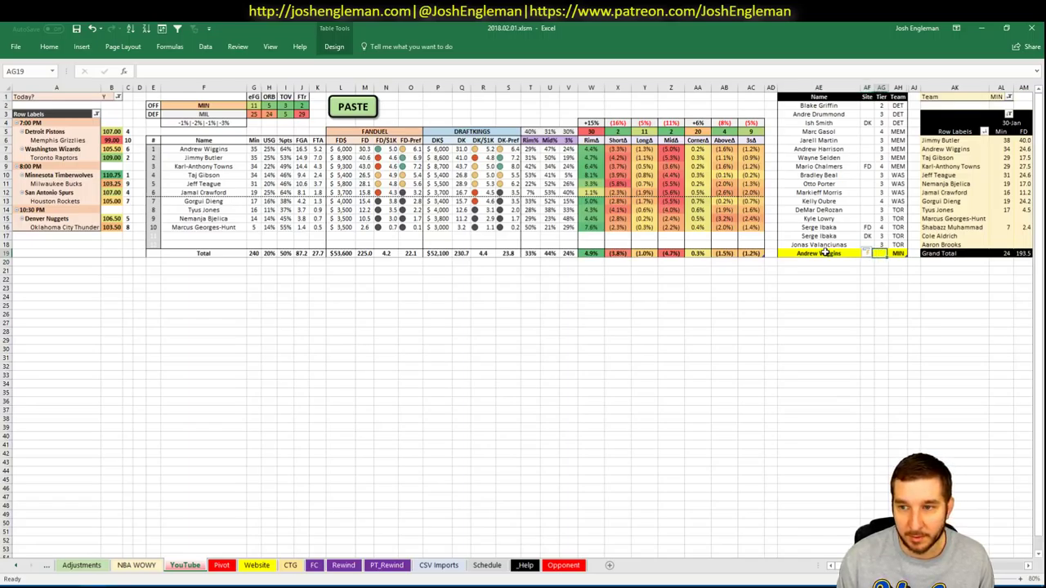
text(3)
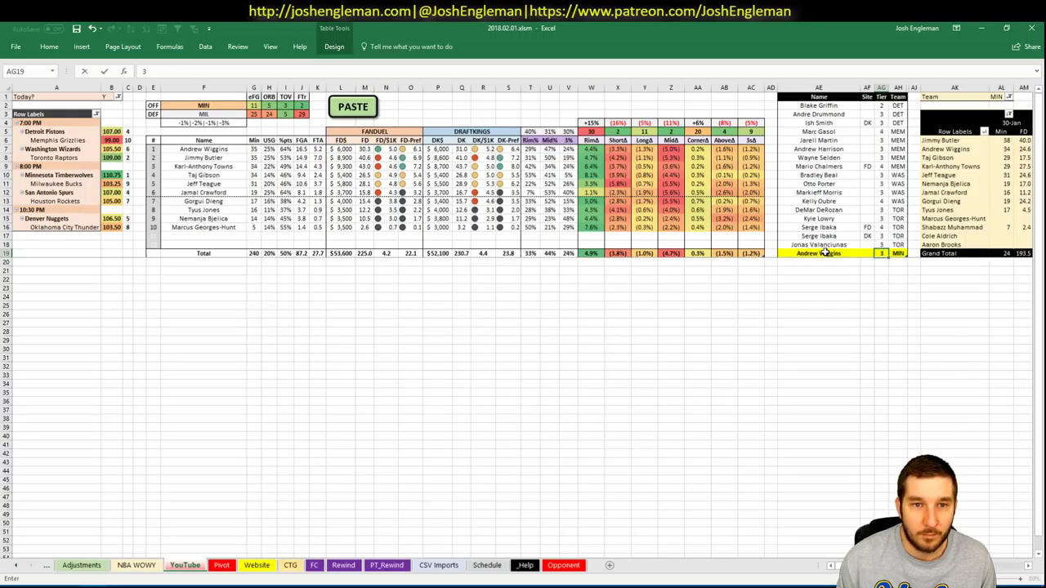
key(Return)
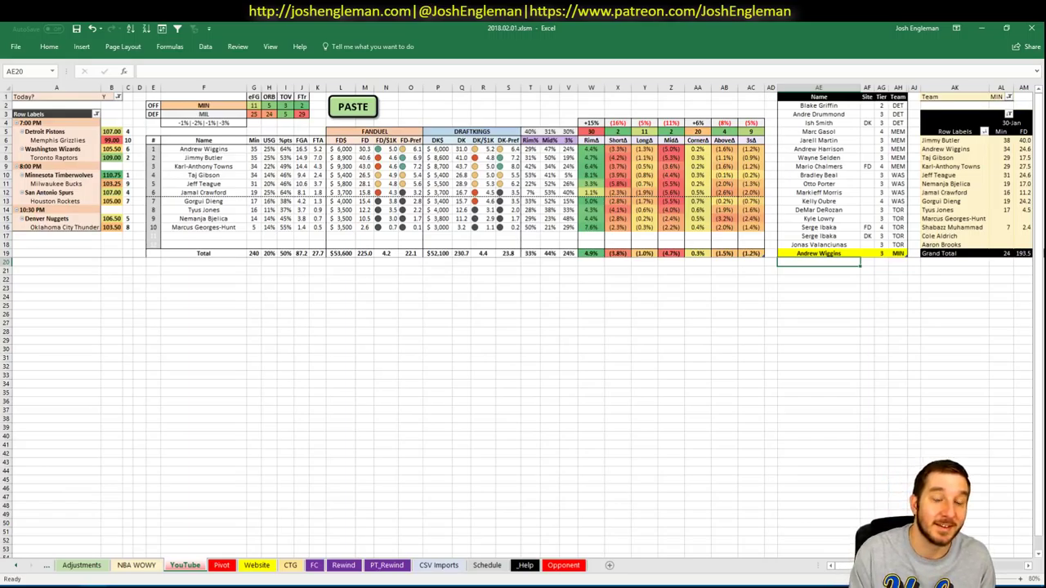
Add Jimmy Butler below Andrew Wiggins in the picks table with tier 3 and no site, checking the Minnesota game log.
text(Jimmy Bu)
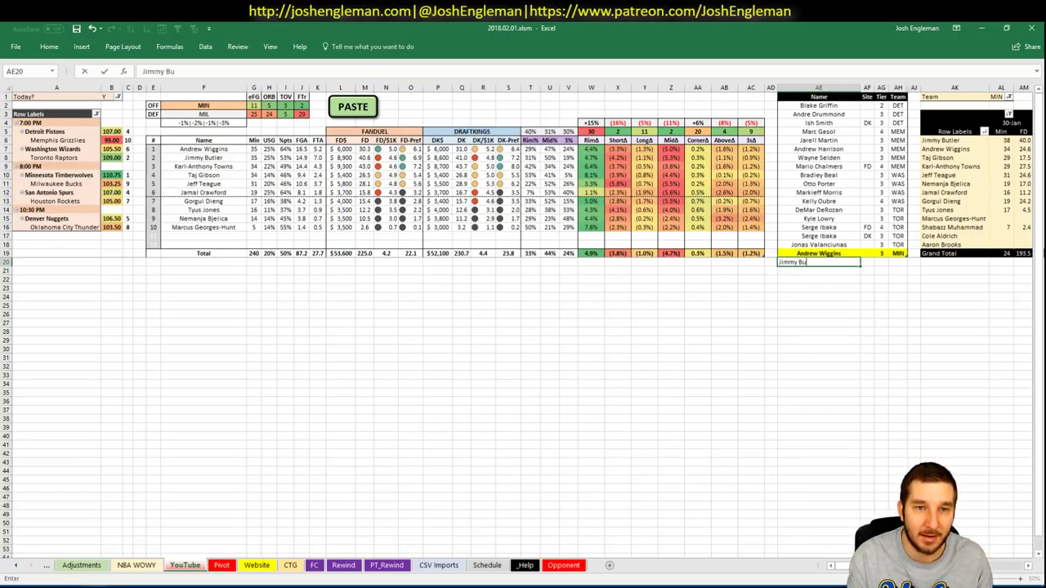
text(tler)
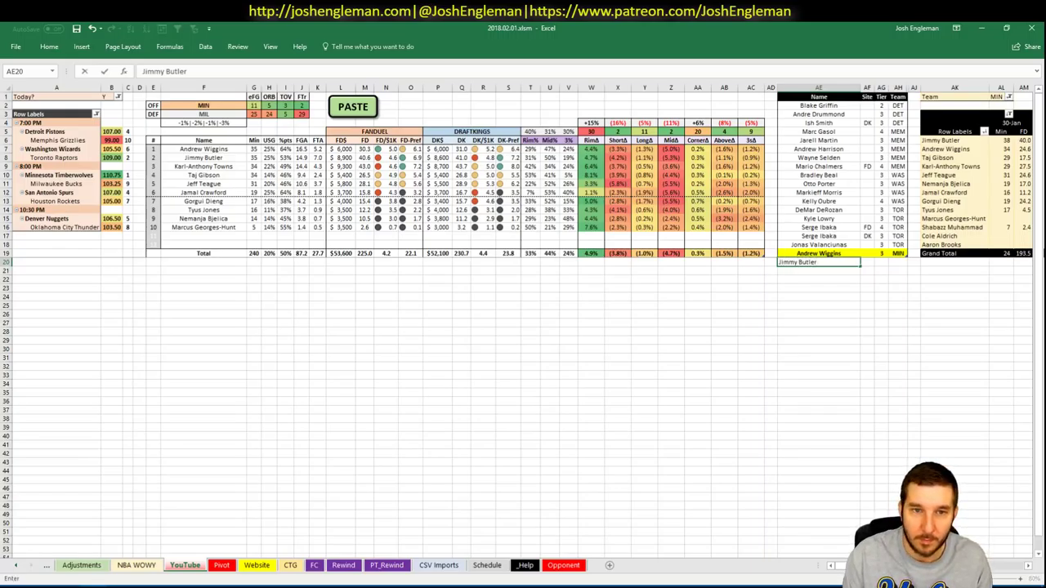
key(Tab)
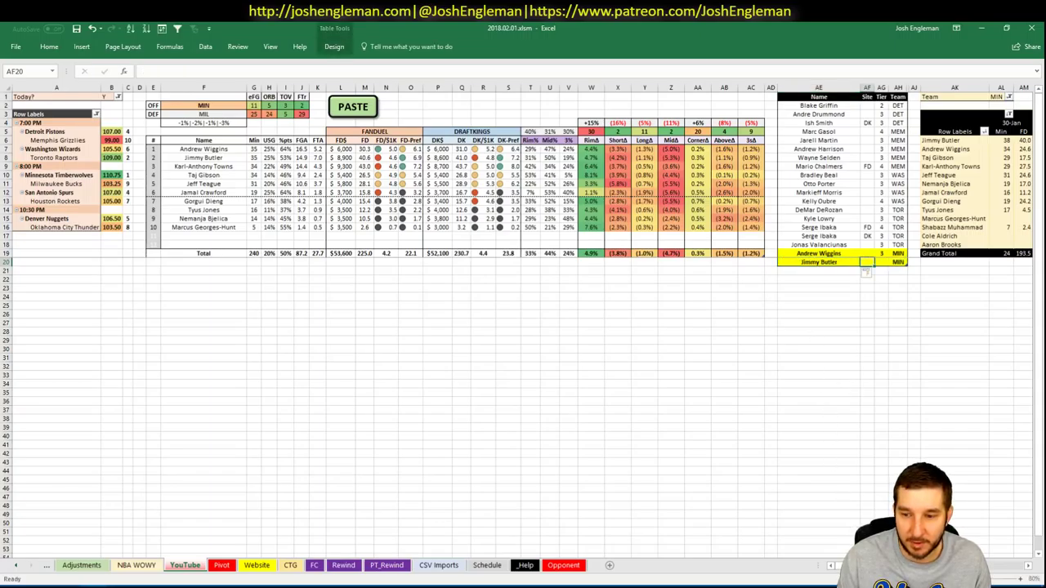
scroll(866, 272, right, 8)
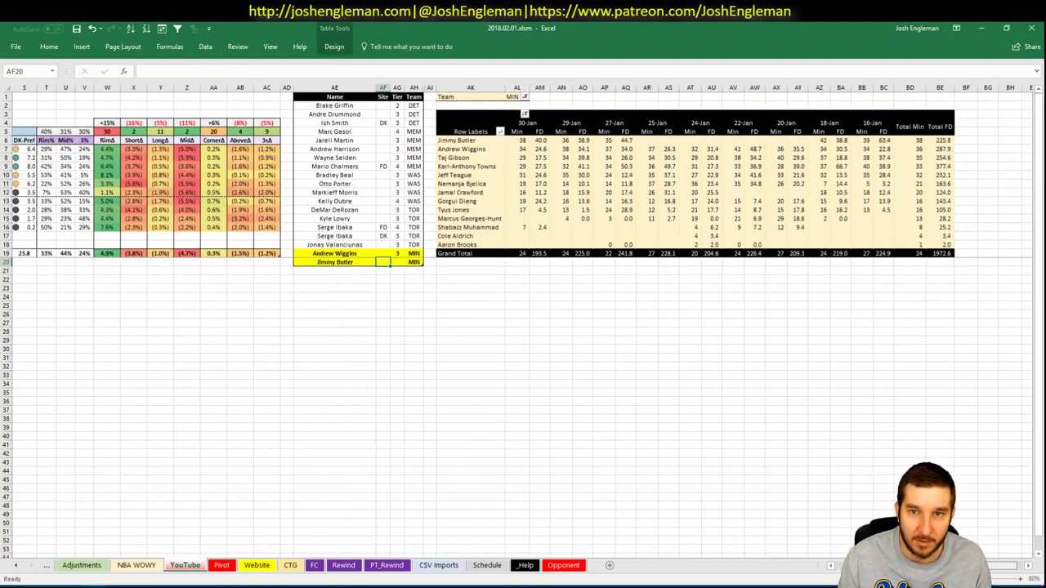
scroll(523, 319, right, 1)
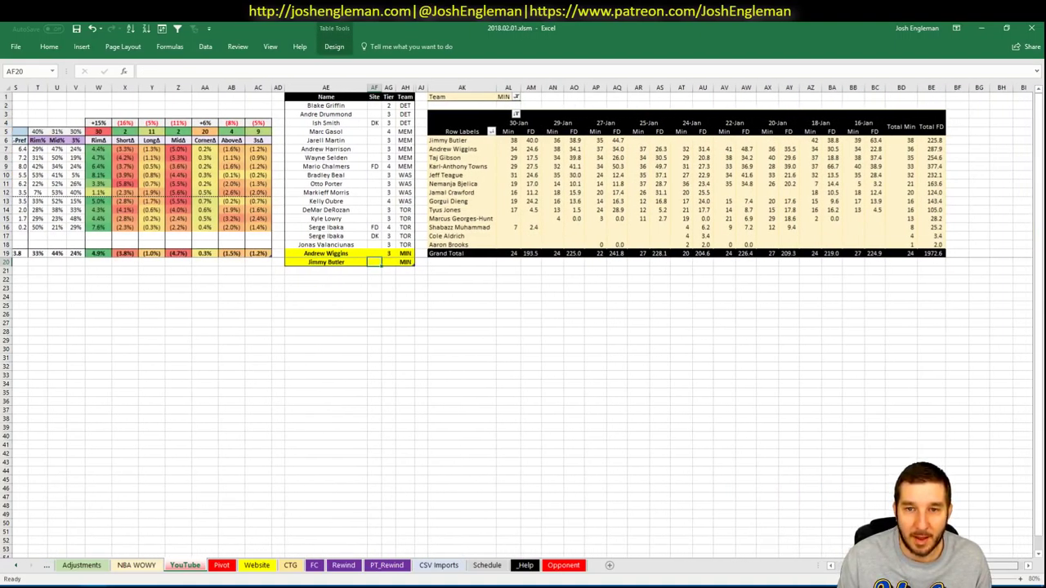
scroll(798, 233, left, 10)
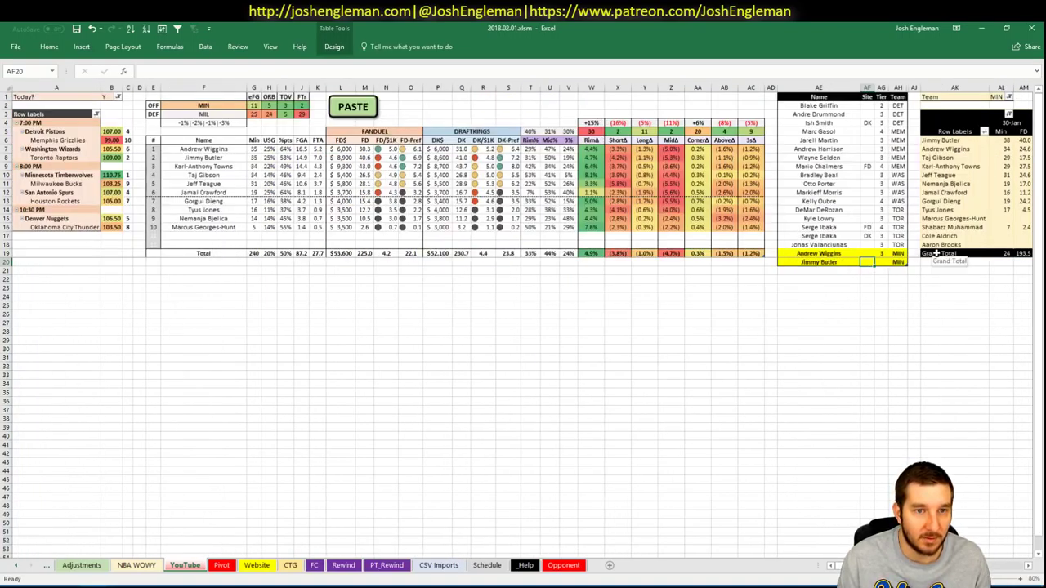
key(Right)
text(3)
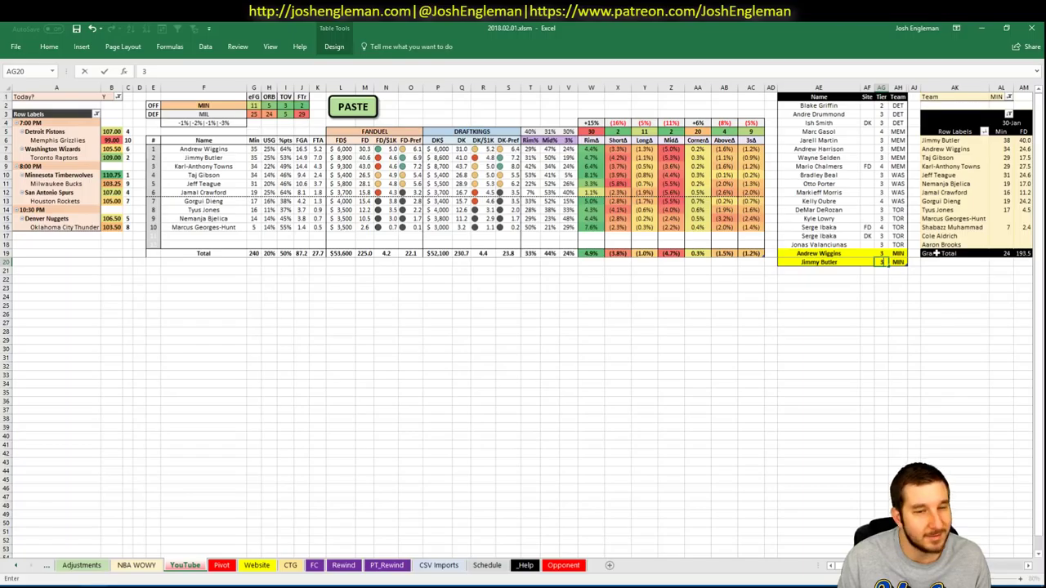
key(Return)
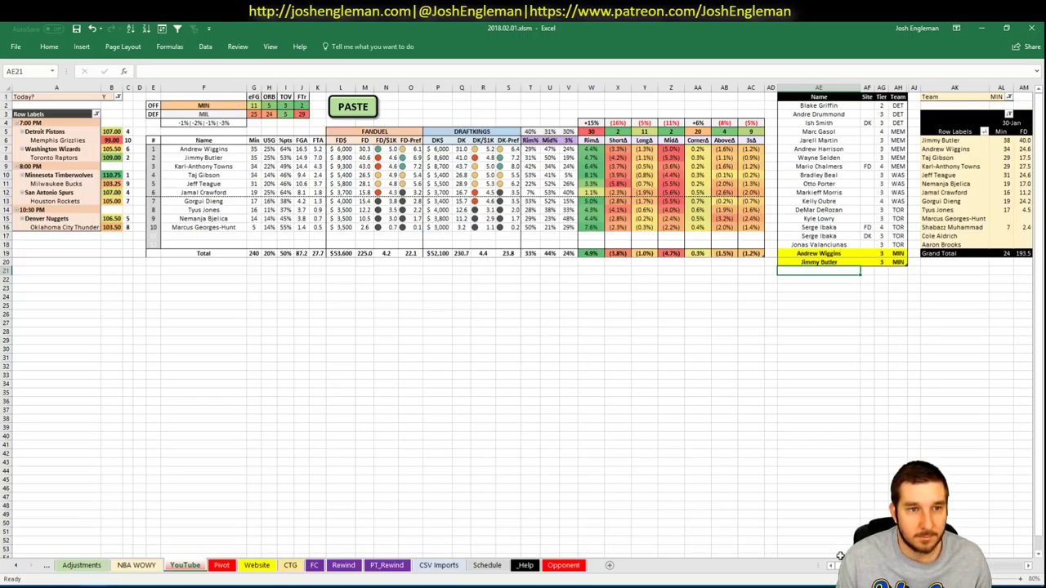
Enter Karl-Anthony Towns as the next name below Jimmy Butler in the picks table.
text(Karl-An)
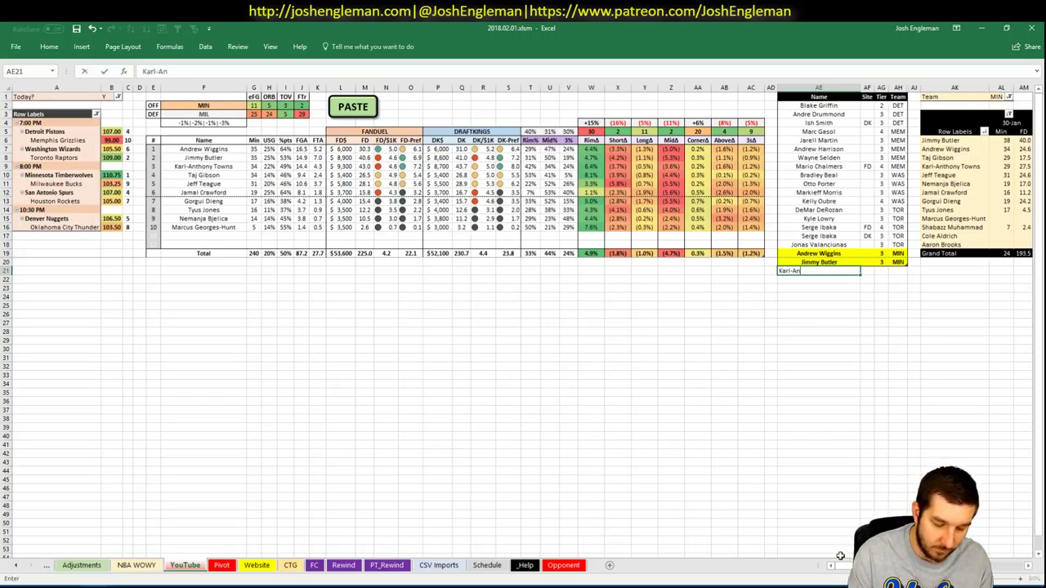
text(thony Towns)
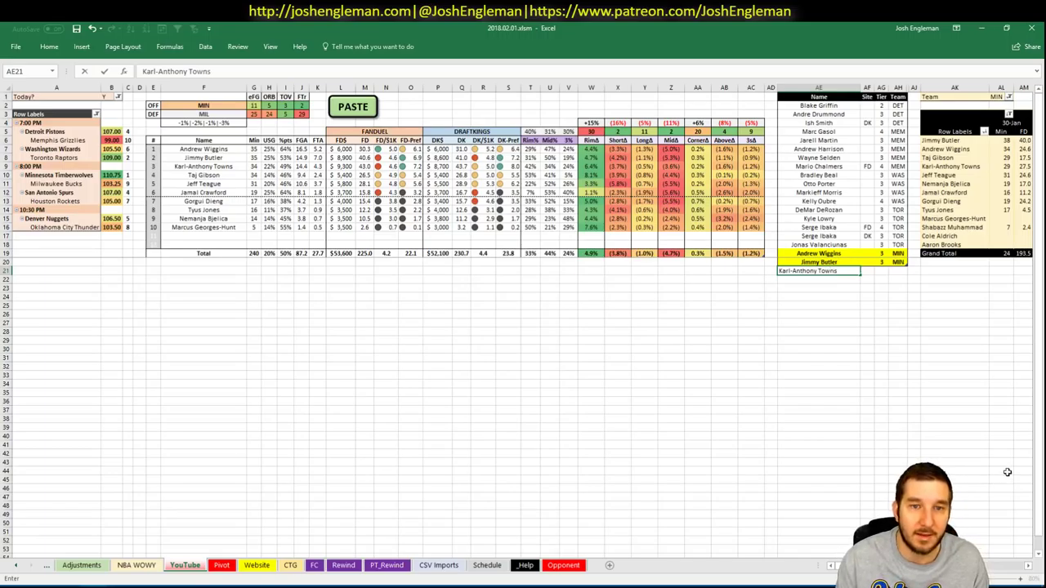
key(Return)
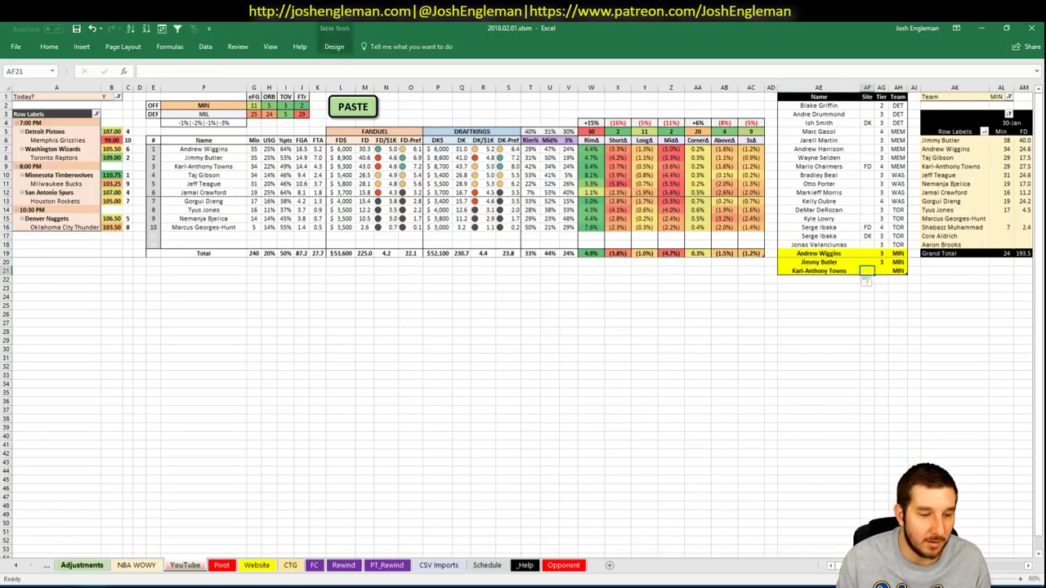
Switch to FantasyCruncher and check Karl-Anthony Towns' game history among the centers, filtered to opponent MIL.
key(alt+Tab)
click(239, 121)
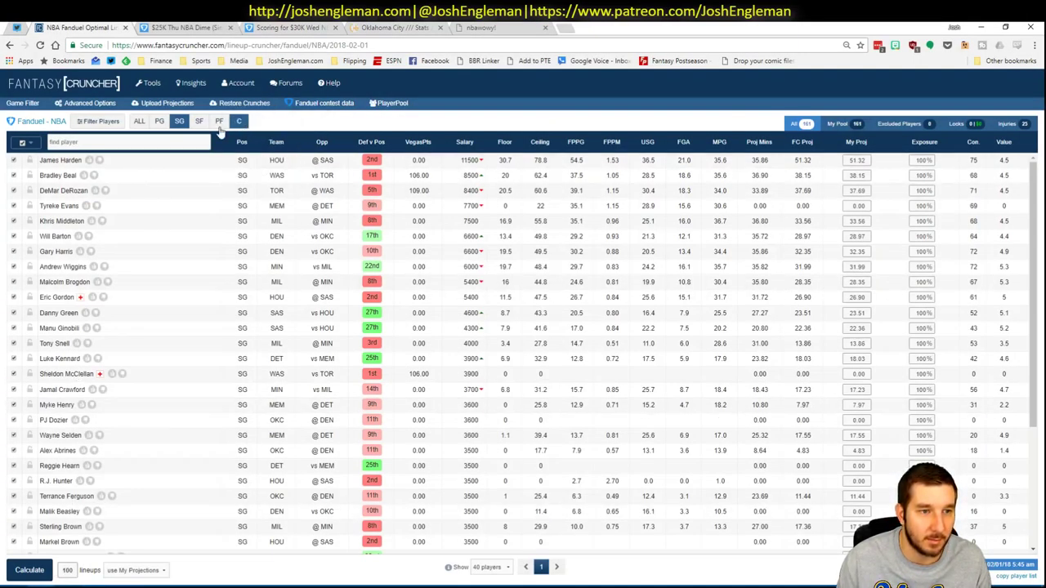
click(72, 191)
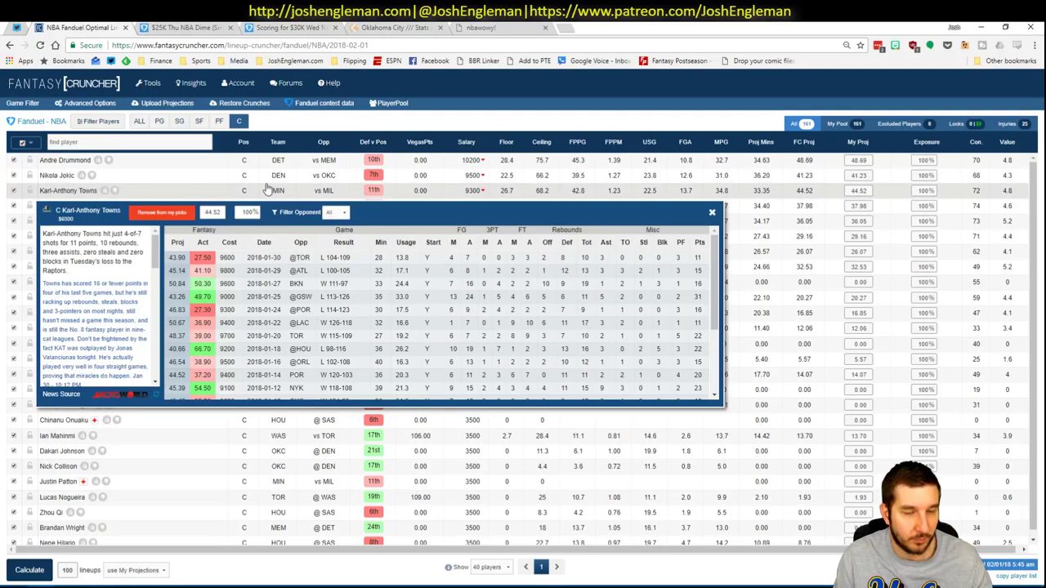
click(337, 213)
click(335, 233)
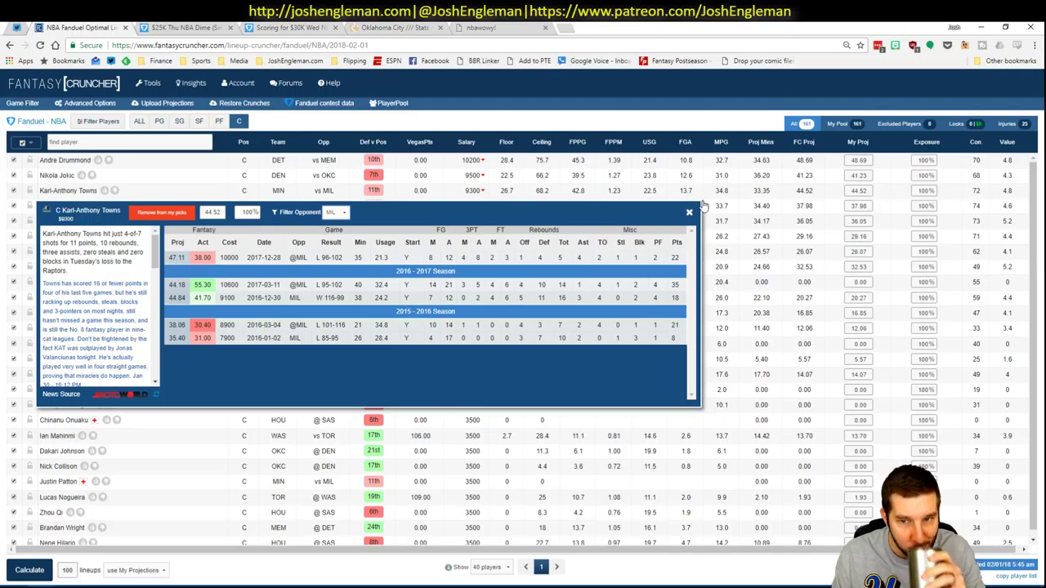
click(689, 213)
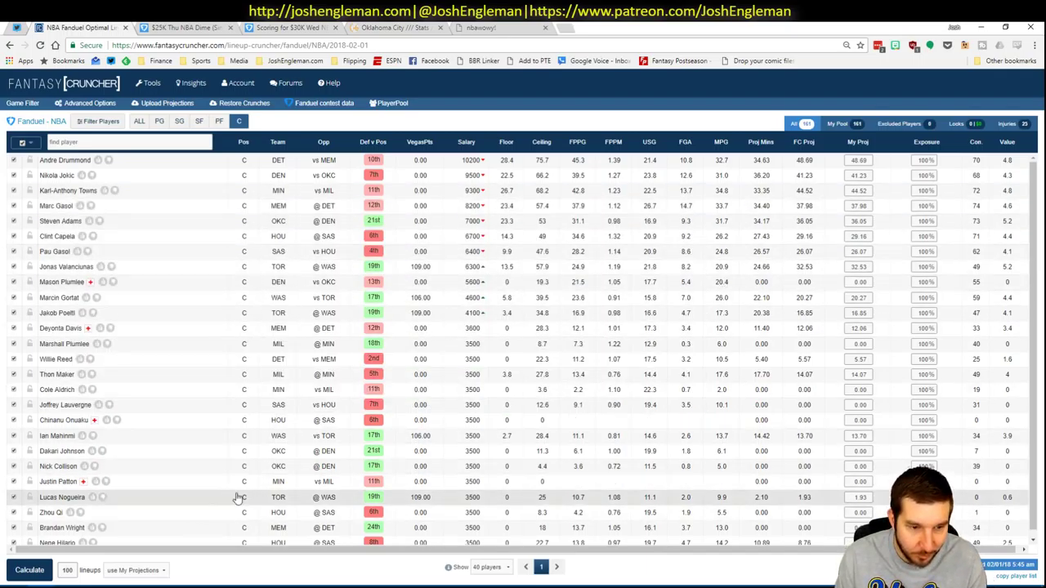
Return to the Excel workbook and give Karl-Anthony Towns tier 4 with no site.
key(alt+Tab)
key(Right)
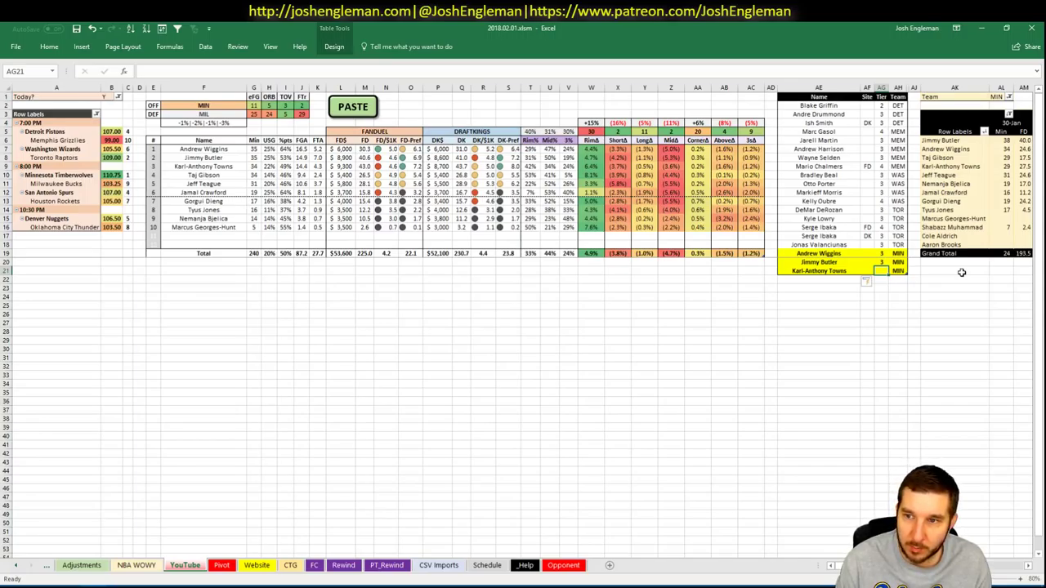
text(4)
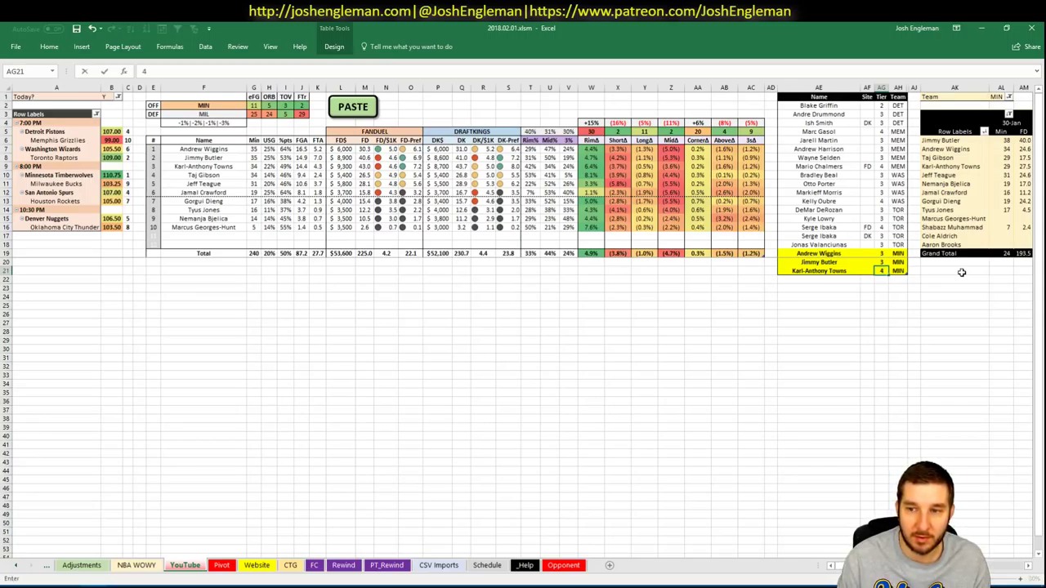
key(Return)
Enter "TajGibson" below Karl-Anthony Towns in the picks table and review his recent FD scores in the Minnesota game log.
text(TajGibson)
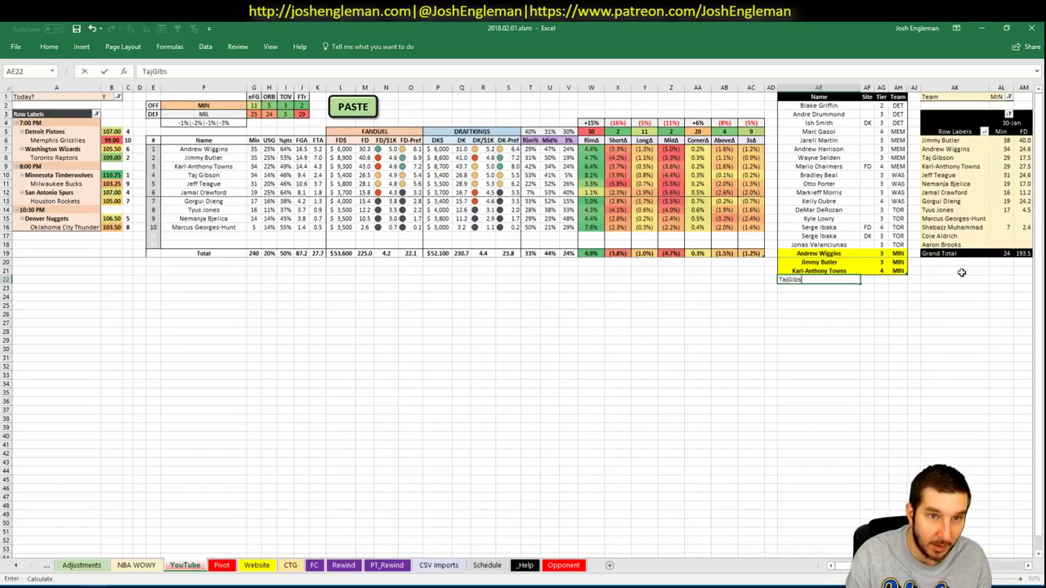
key(Tab)
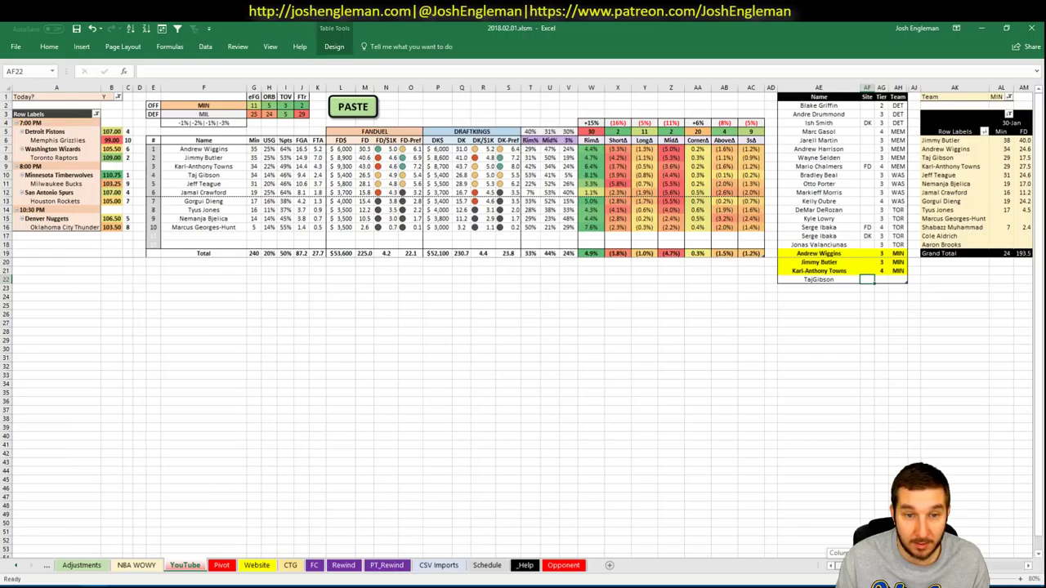
drag(842, 565, 859, 565)
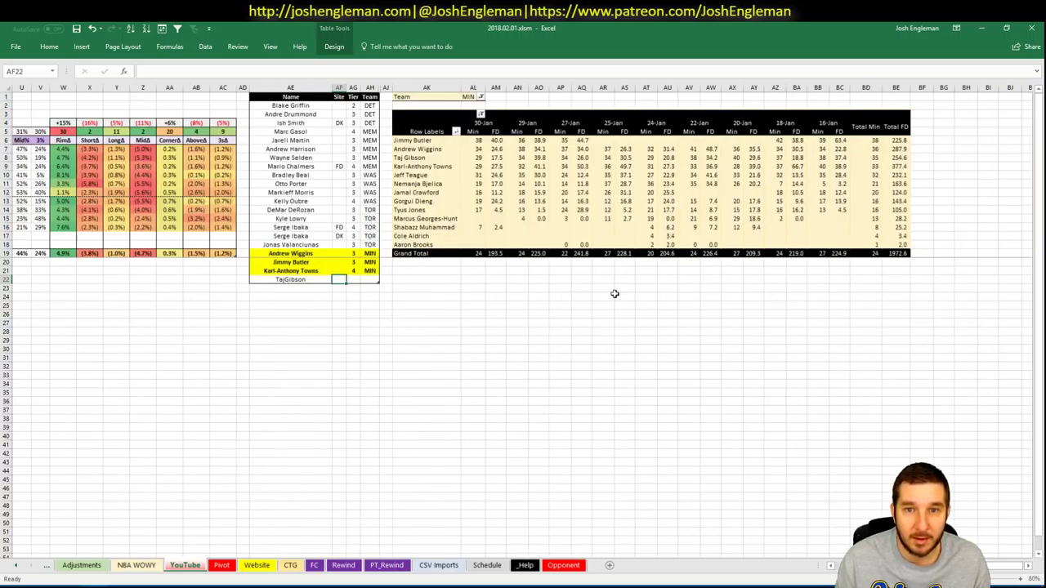
click(539, 157)
click(627, 158)
click(710, 157)
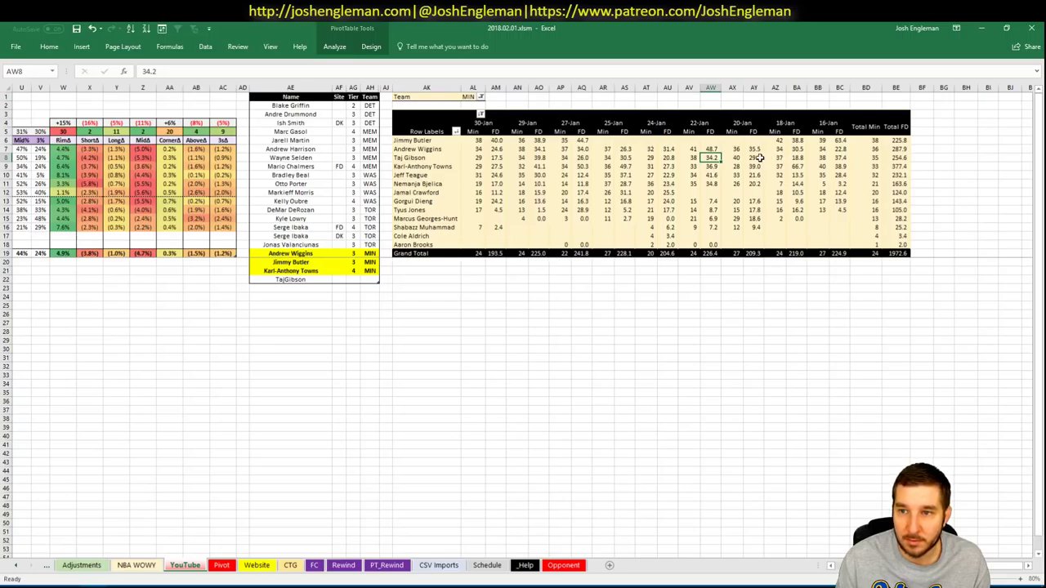
click(754, 158)
click(841, 158)
scroll(523, 318, left, 10)
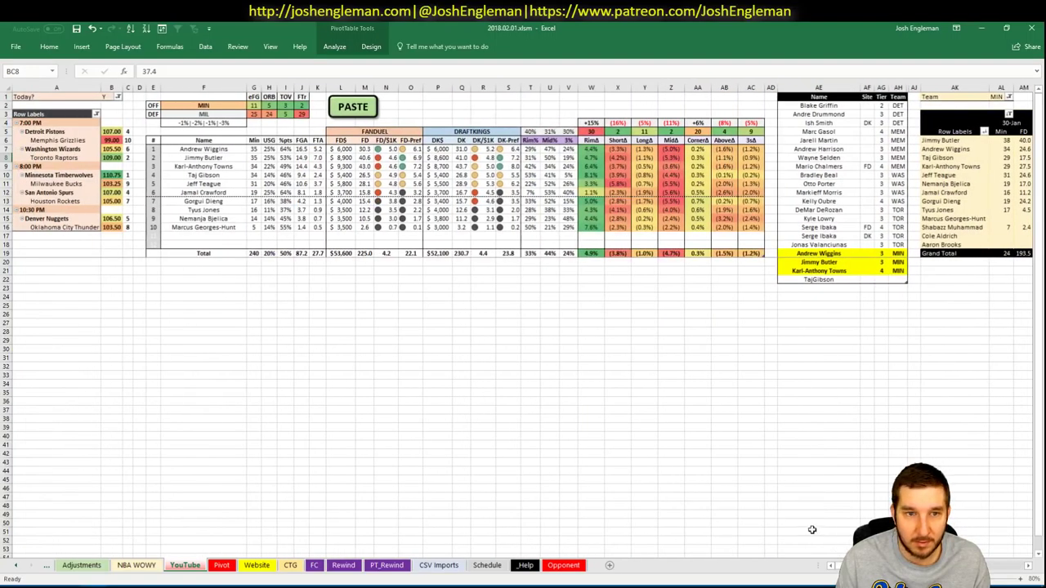
Correct the last pick's name to "Taj Gibson" and give him tier 2 with no site.
click(829, 279)
double_click(829, 279)
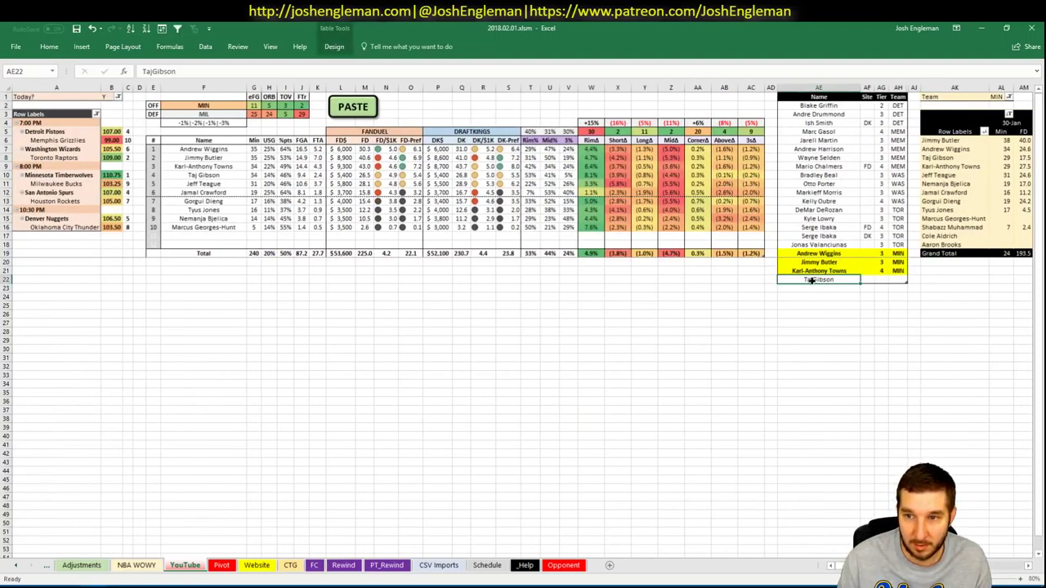
key(Left)
key(Left)
key(Left)
key(Left)
key(Left)
key(Left)
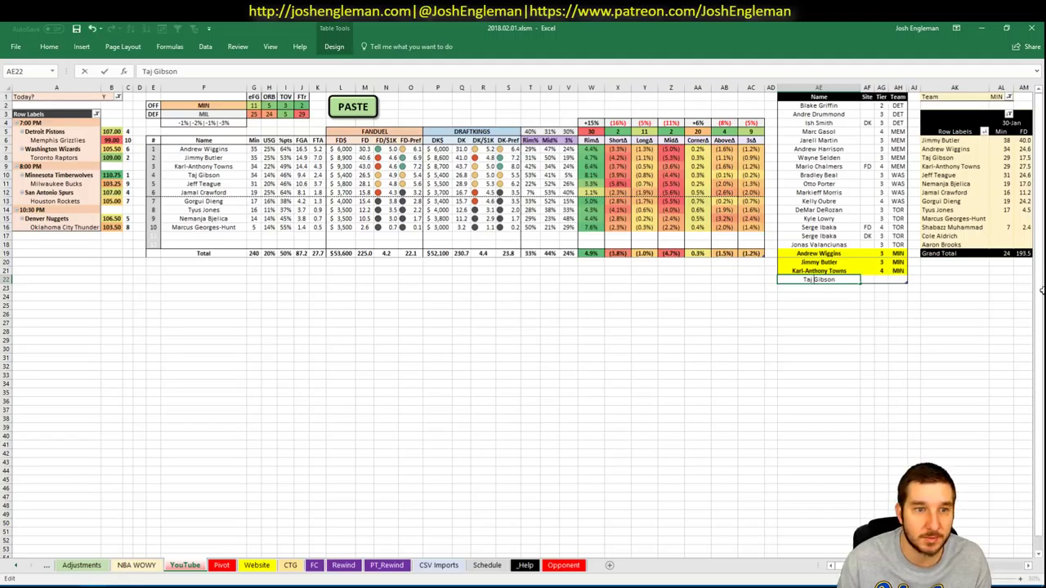
key(Tab)
key(Tab)
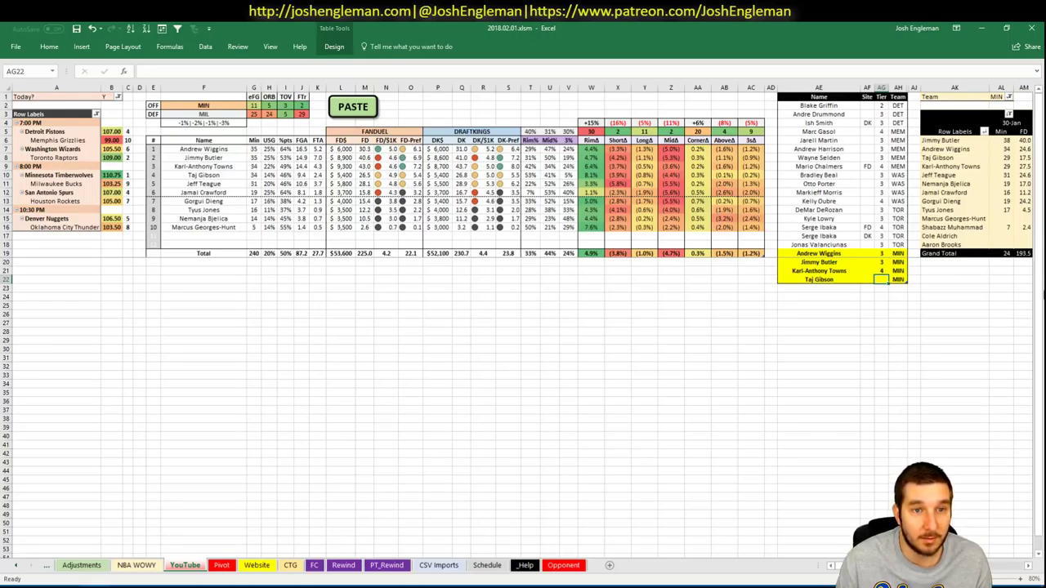
text(2)
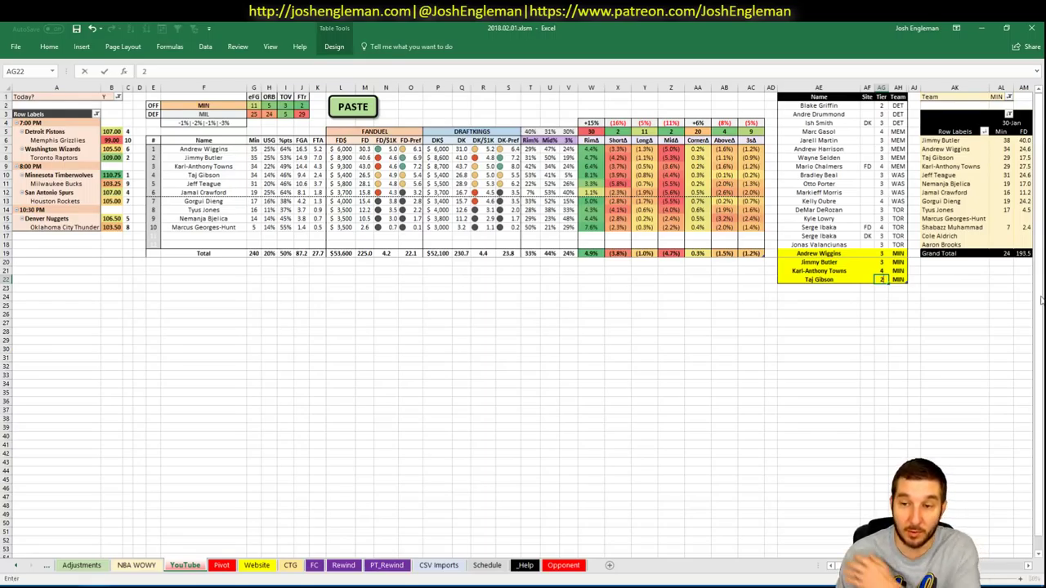
key(Return)
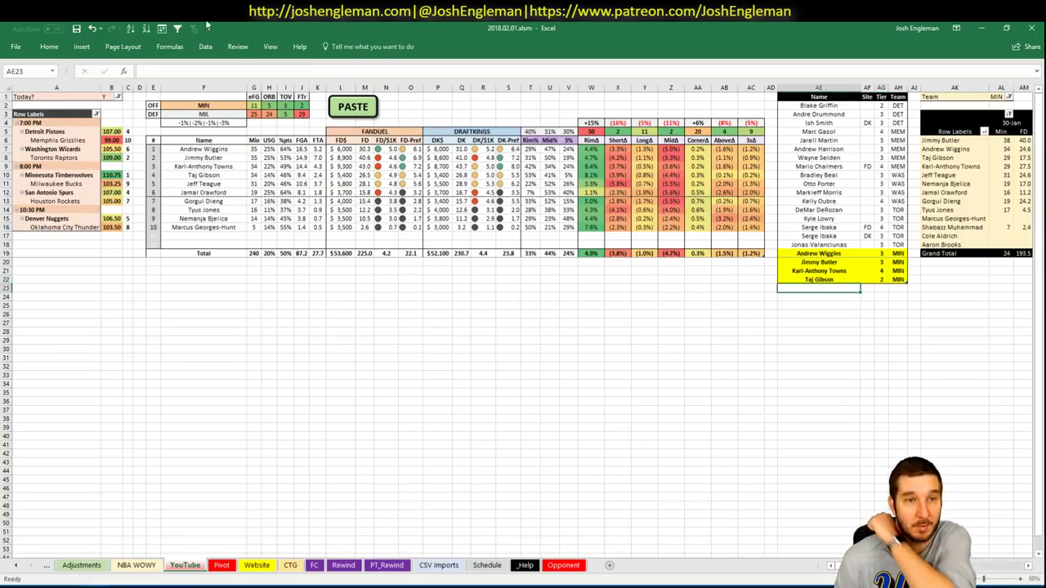
Set the OFF team of the matchup table to MIL.
click(229, 106)
text(MIL)
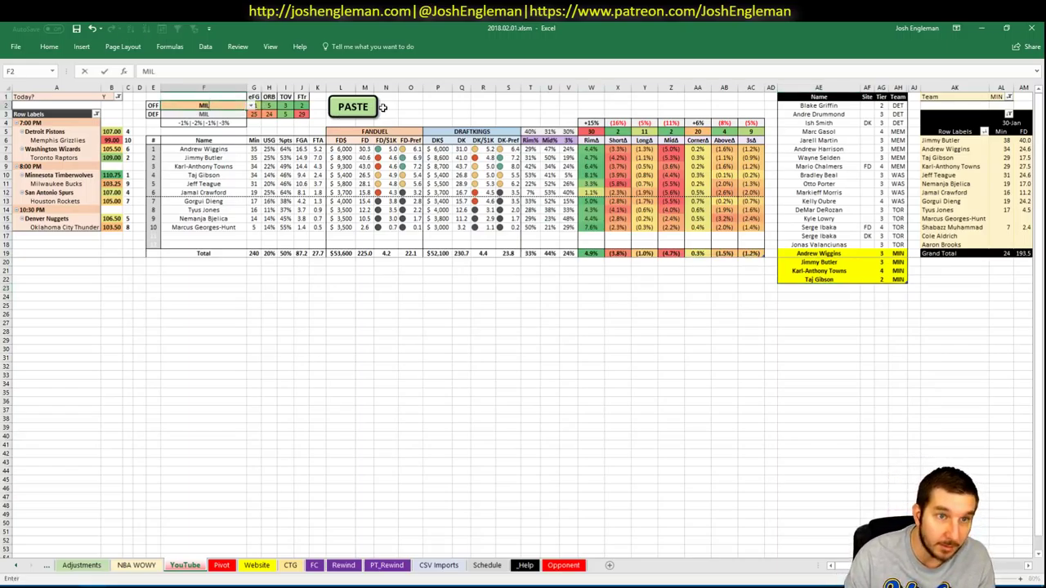
key(Return)
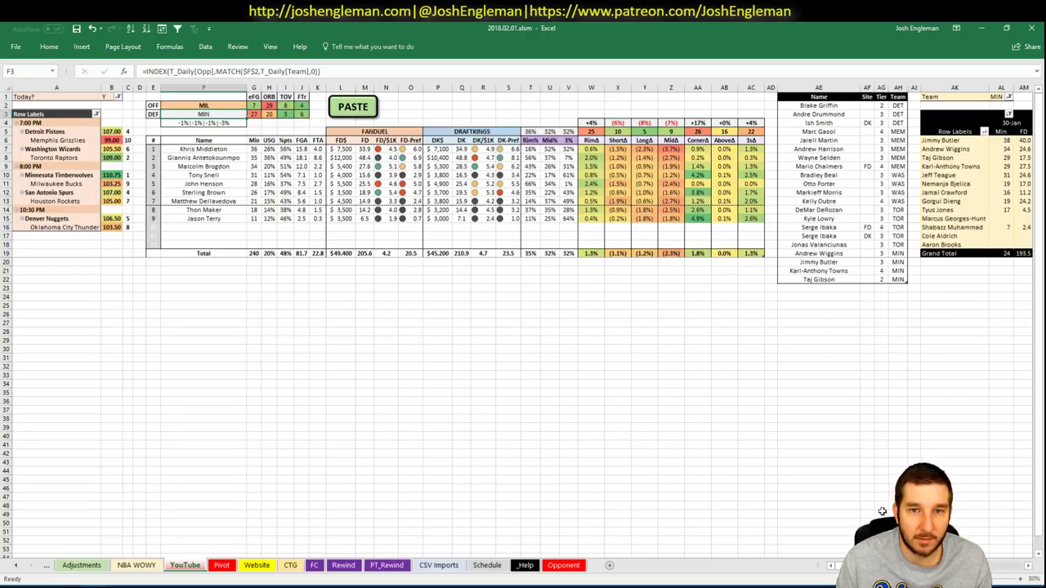
Set the Team filter of the player game-log pivot table to MIL.
click(997, 97)
text(M)
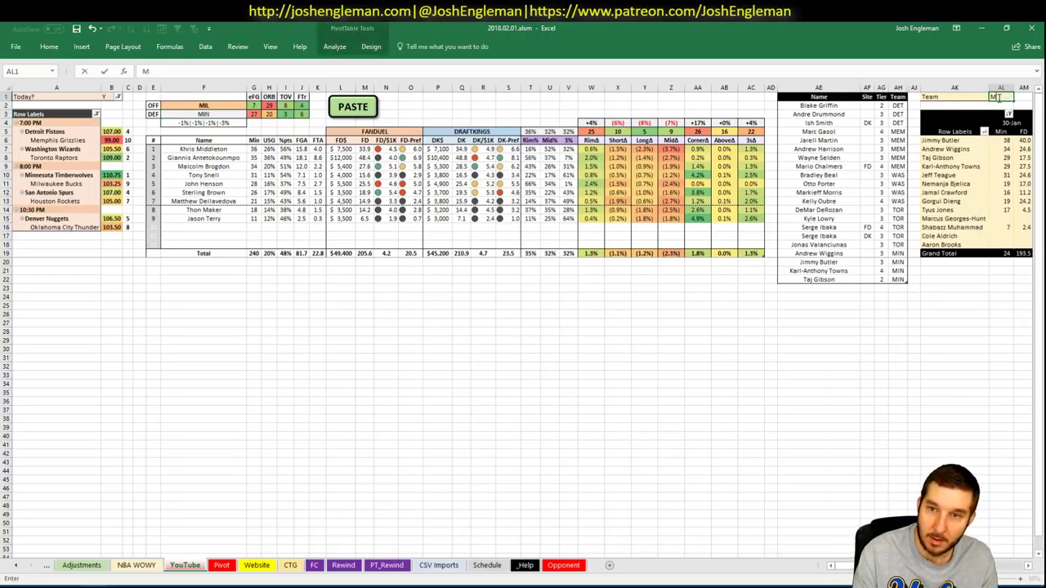
text(IL)
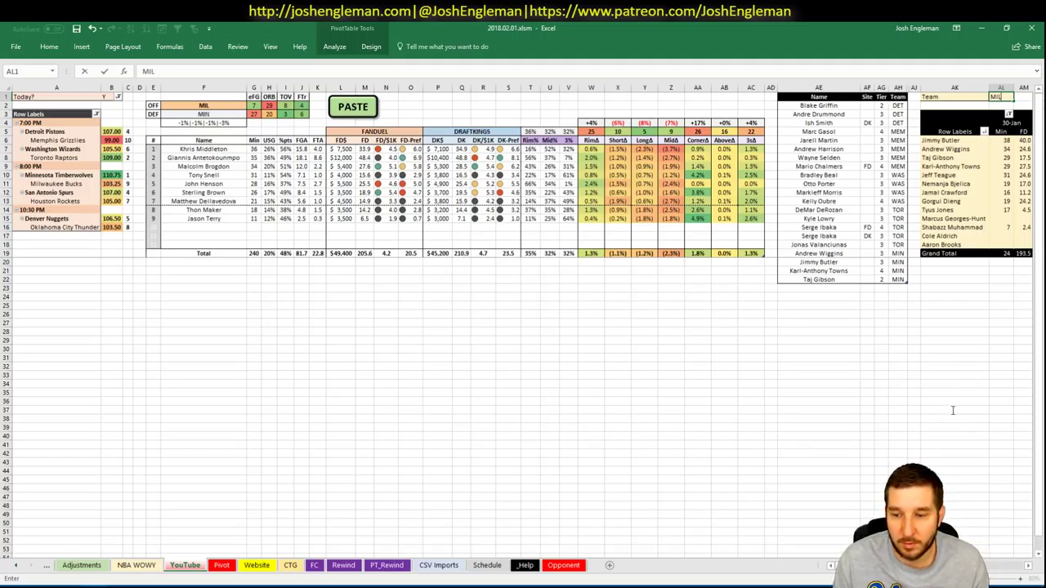
key(Return)
Add Khris Middleton below Taj Gibson in the picks table with tier 3 and no site, after checking the Milwaukee game log.
scroll(523, 326, right, 7)
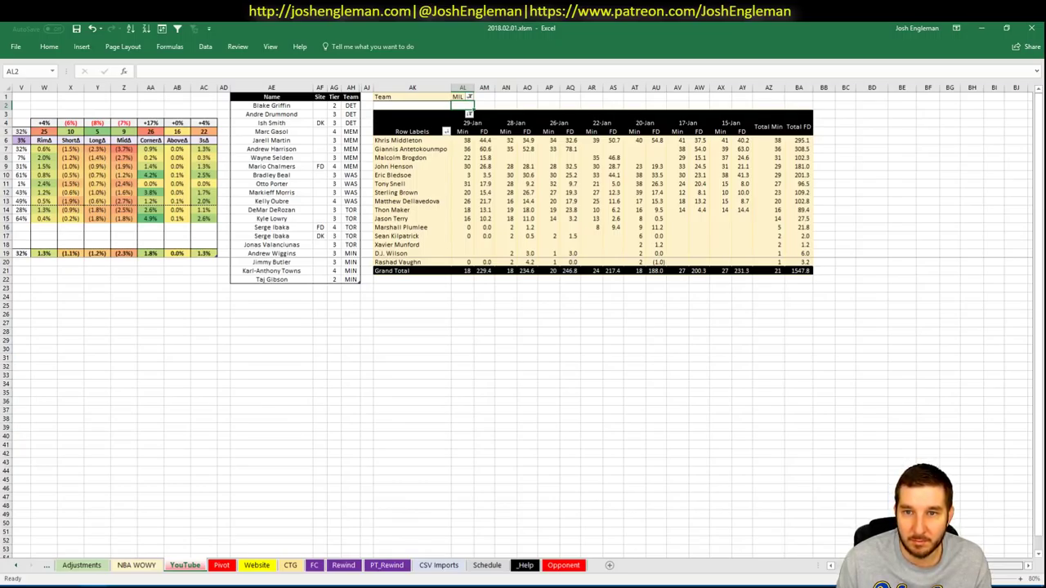
scroll(822, 567, left, 10)
click(835, 287)
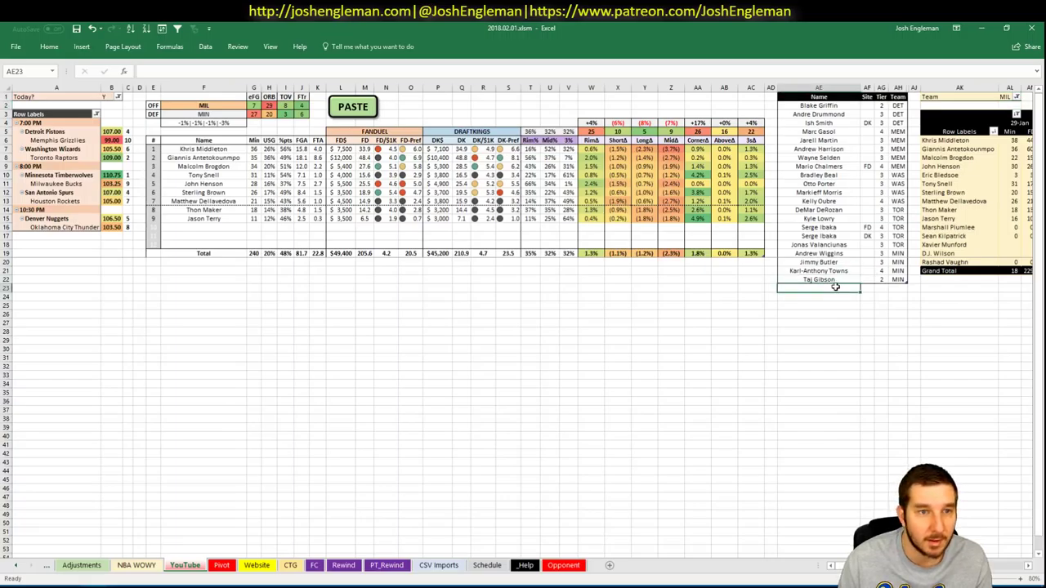
text(Khris Midd)
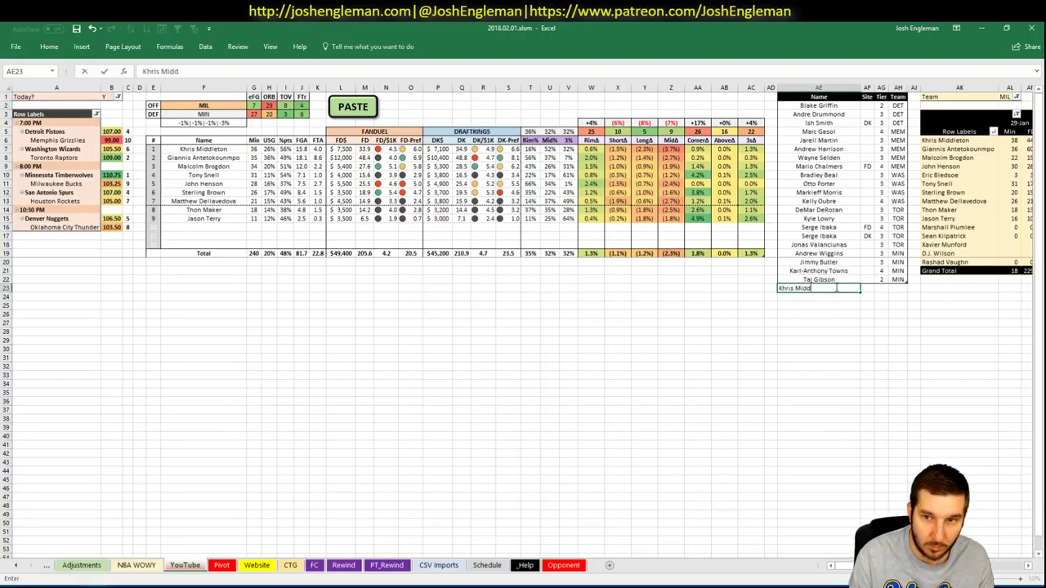
text(leton)
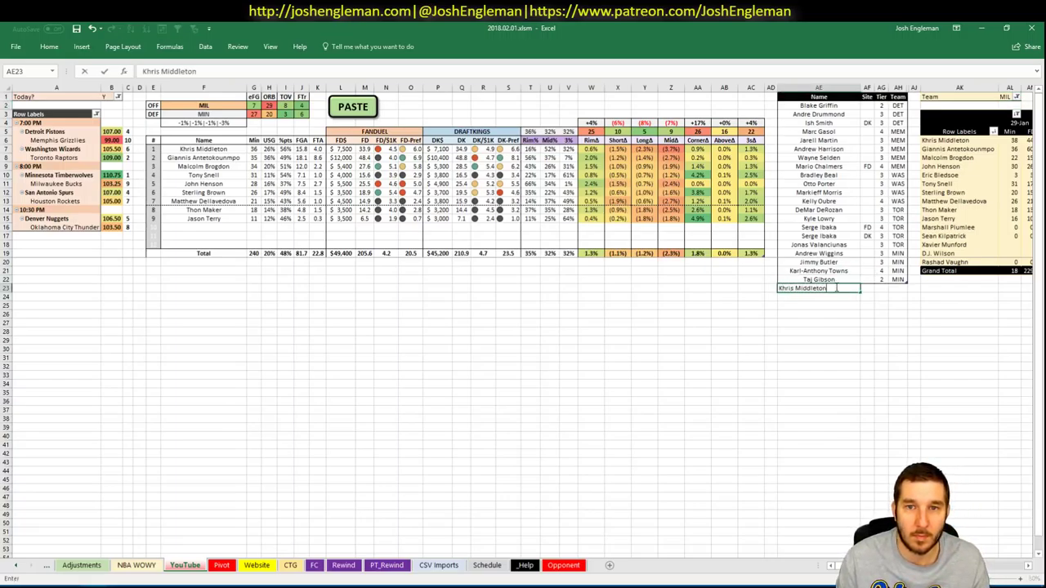
key(Tab)
key(Tab)
text(3)
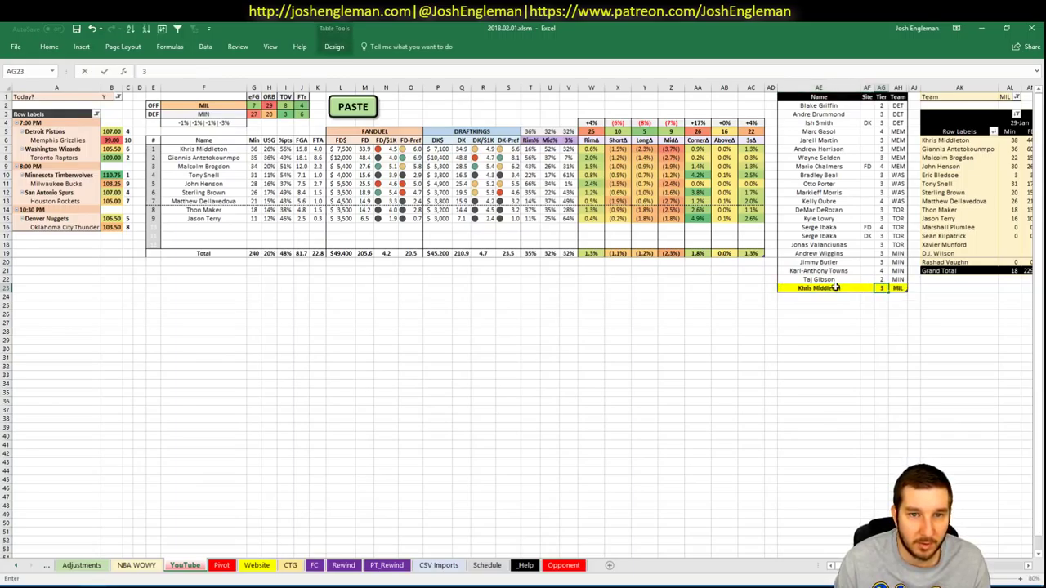
key(Return)
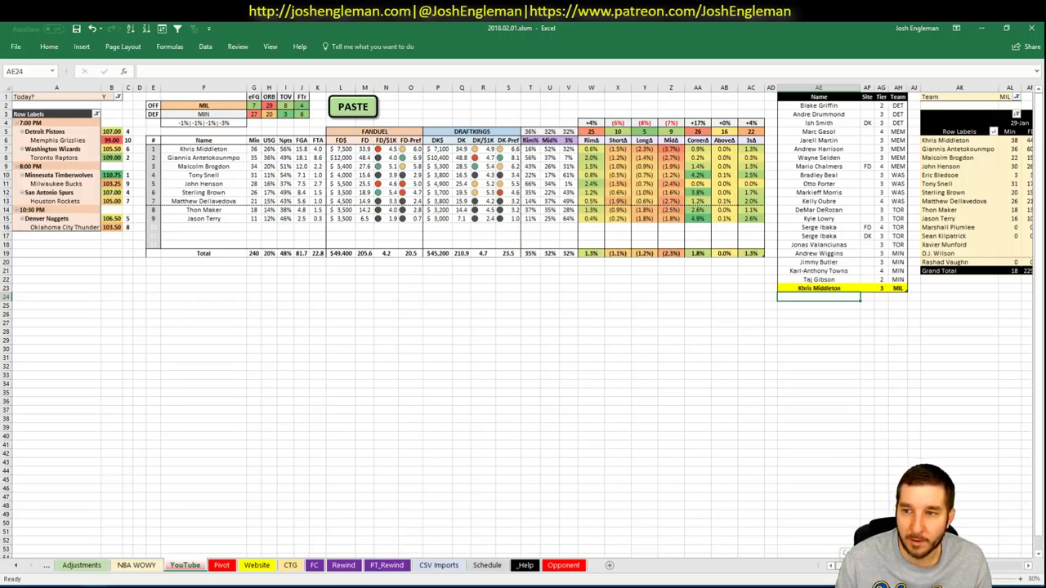
Check the Milwaukee game log and add Giannis Antetokounmpo as the next pick with site FD and tier 4.
scroll(523, 327, right, 5)
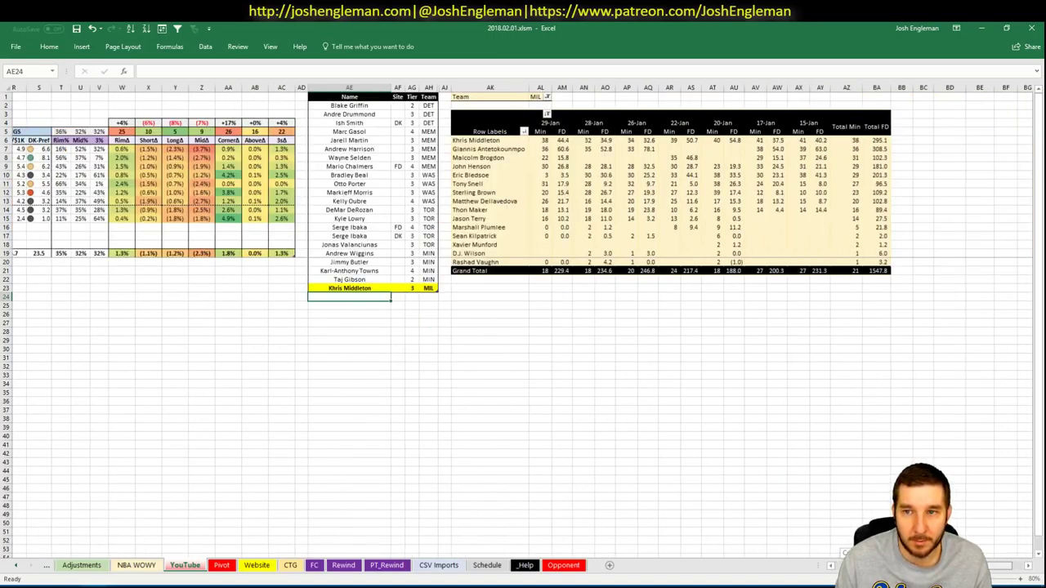
scroll(648, 517, left, 6)
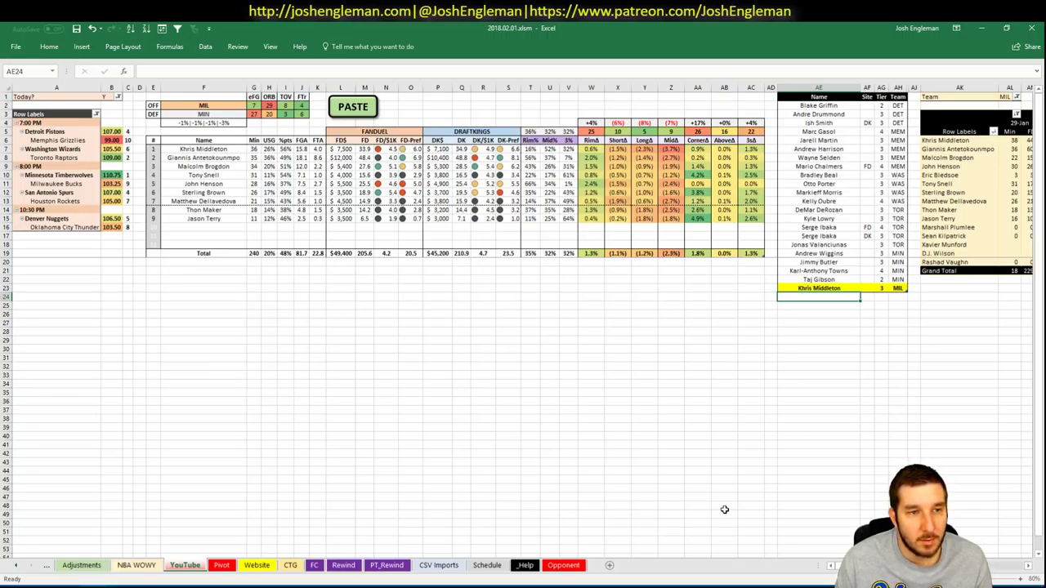
text(Giannis An)
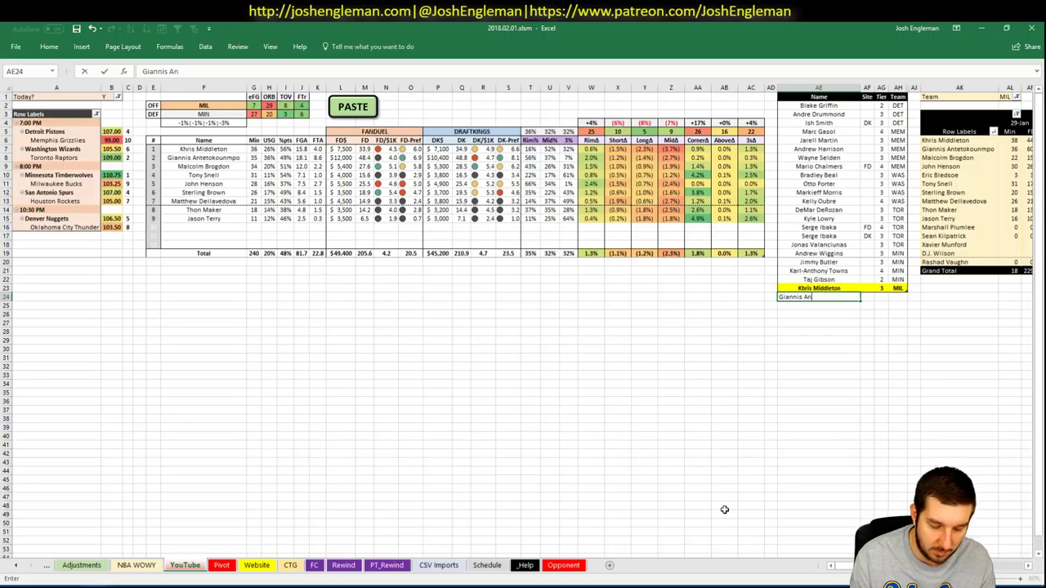
text(tetokounmpo)
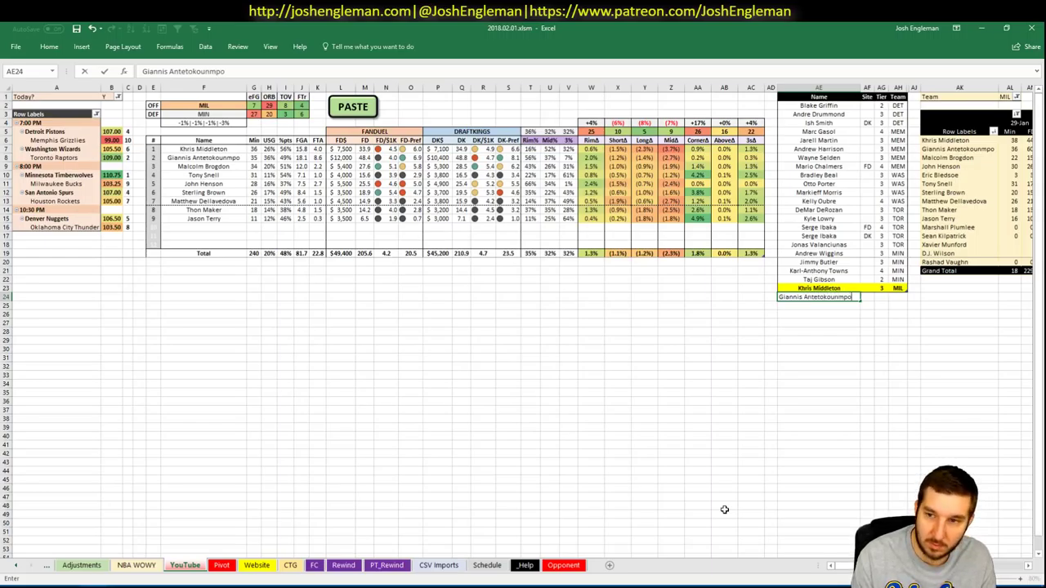
key(Tab)
text(FD)
key(Tab)
text(4)
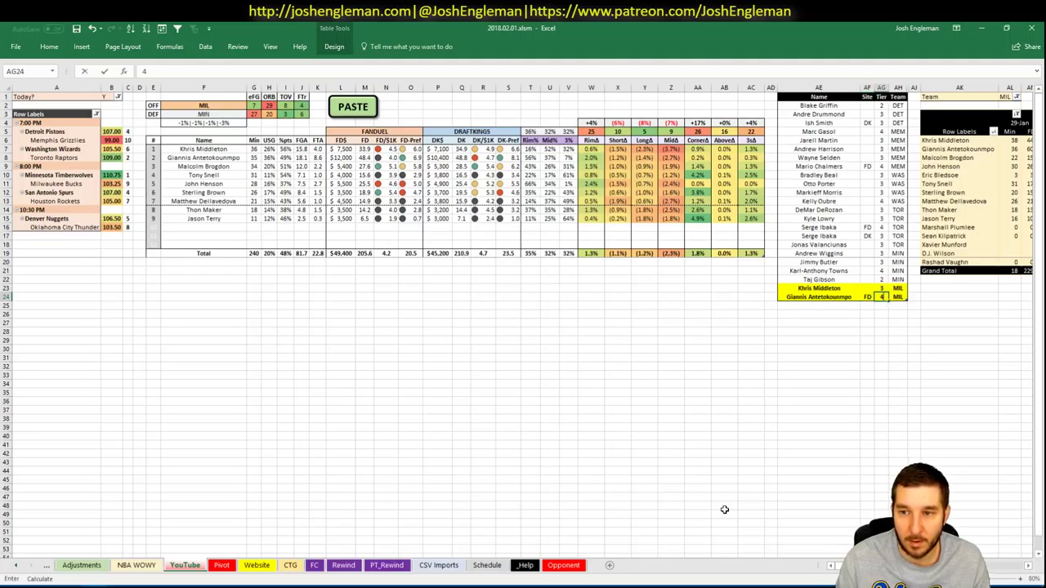
key(Return)
Add a second Giannis Antetokounmpo row to the picks table with site DK and tier 3.
text(Giannis Antetokounmpo)
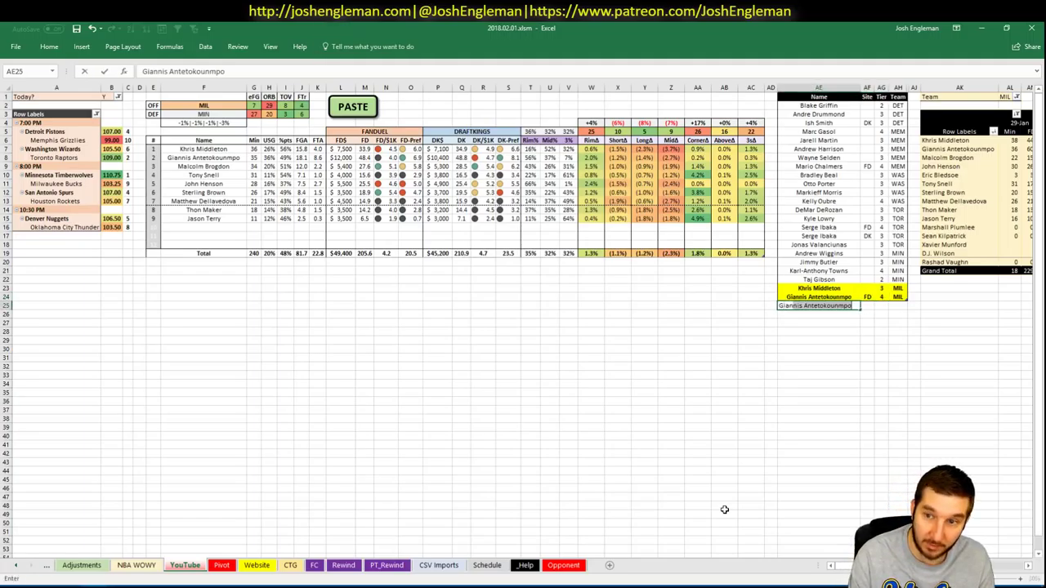
key(Tab)
text(DK)
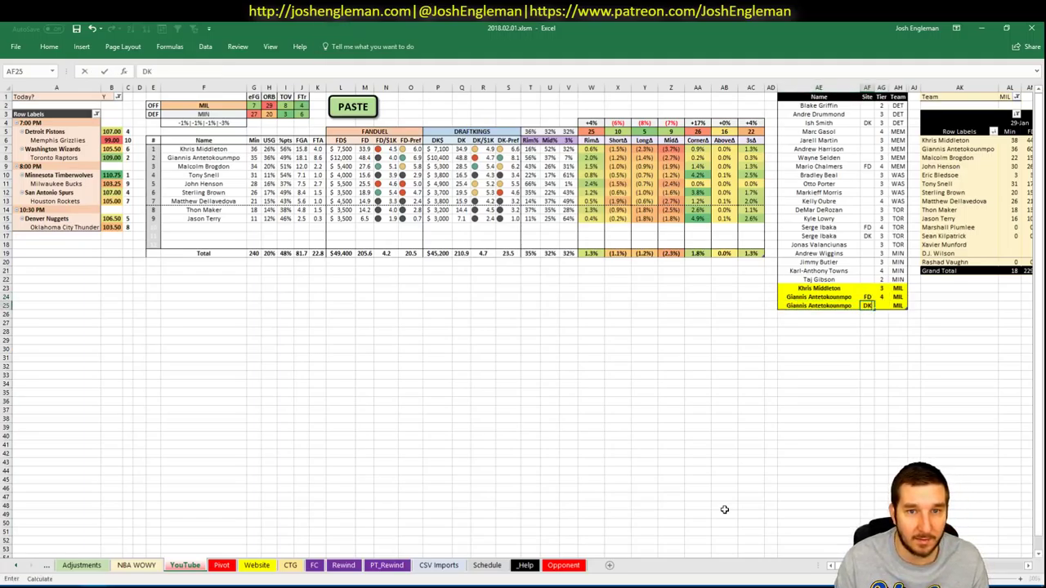
key(Tab)
text(3)
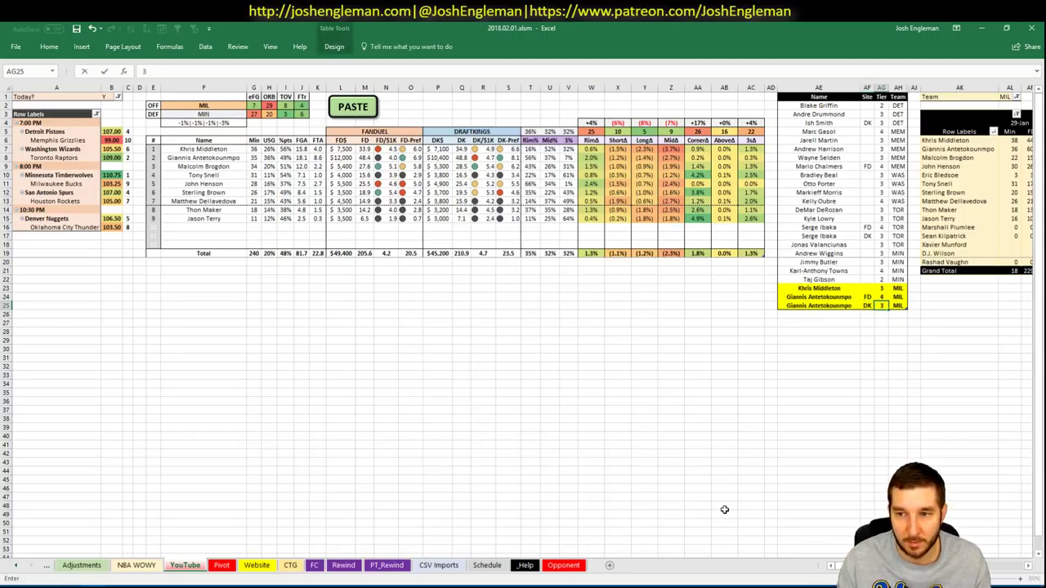
key(Return)
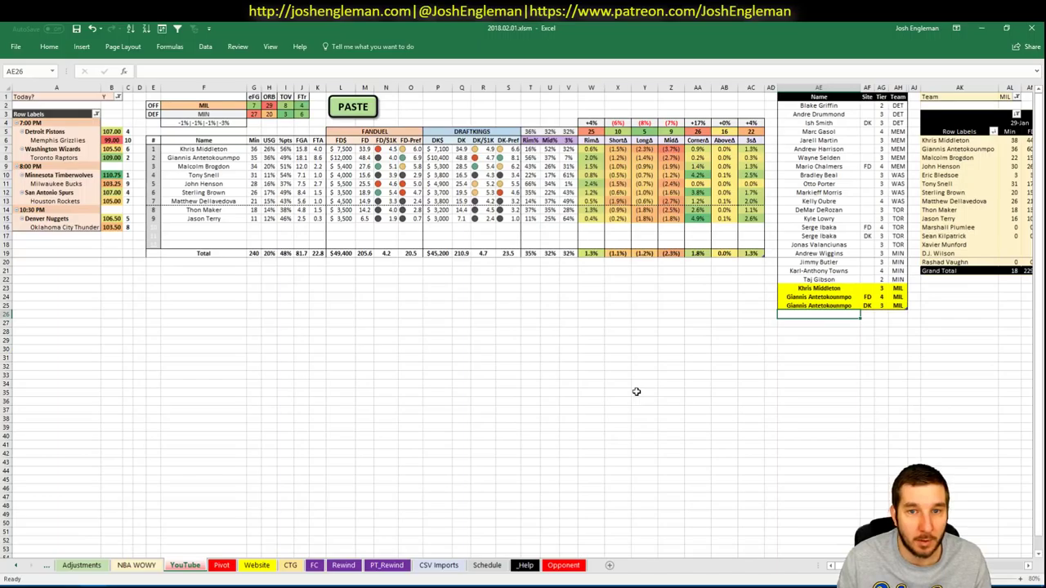
Add Malcolm Brogdon as the next pick, check his recent games in the game log, and give him tier 3 with no site.
text(Malcolm)
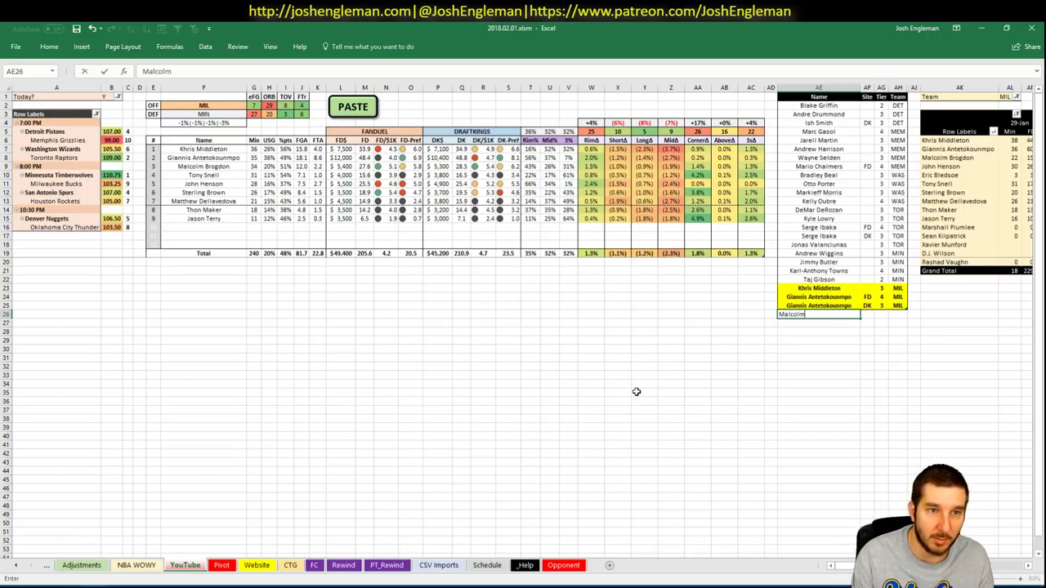
text( Brogdon)
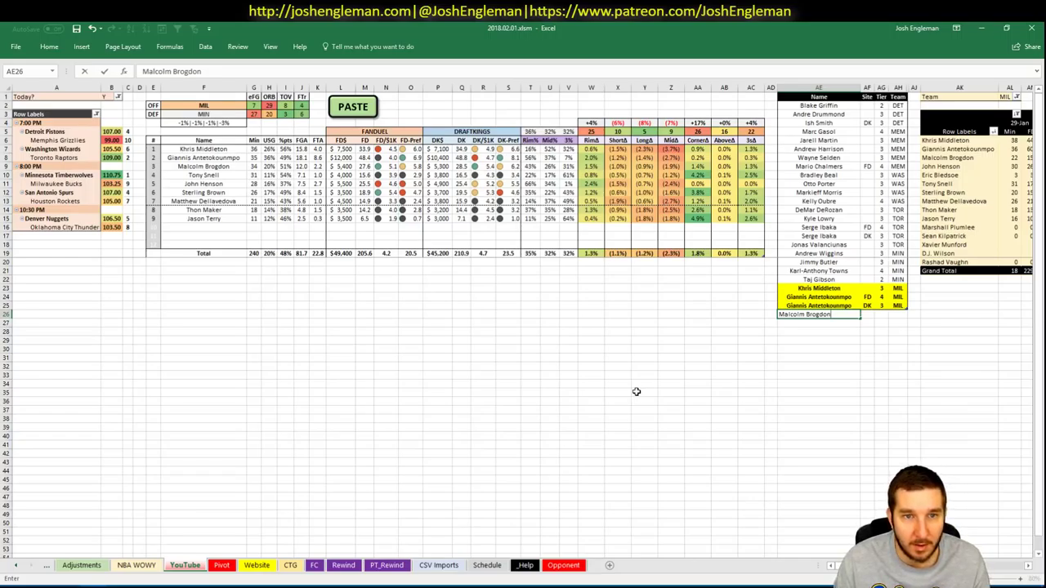
key(Tab)
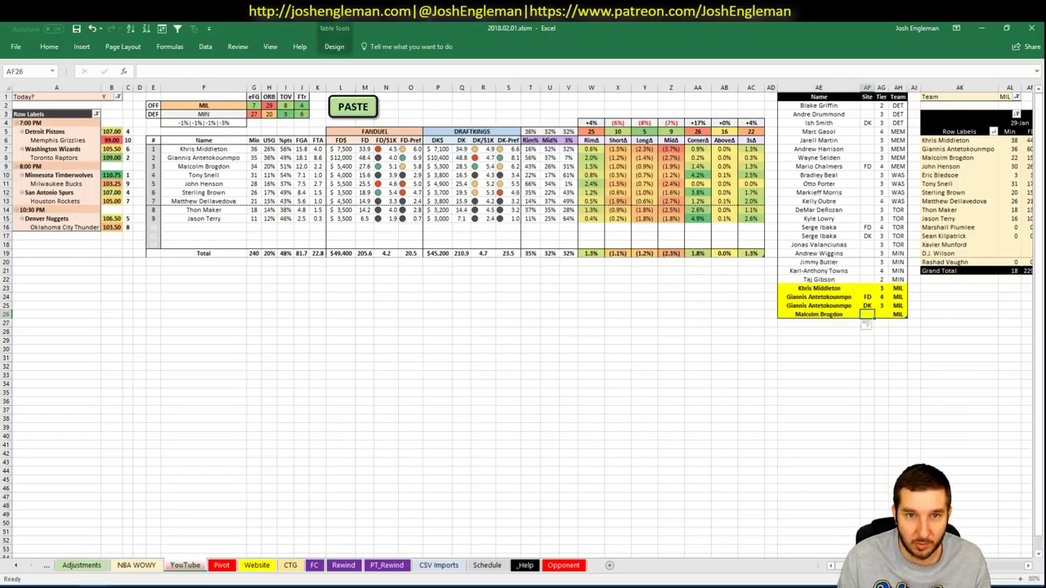
scroll(523, 319, right, 8)
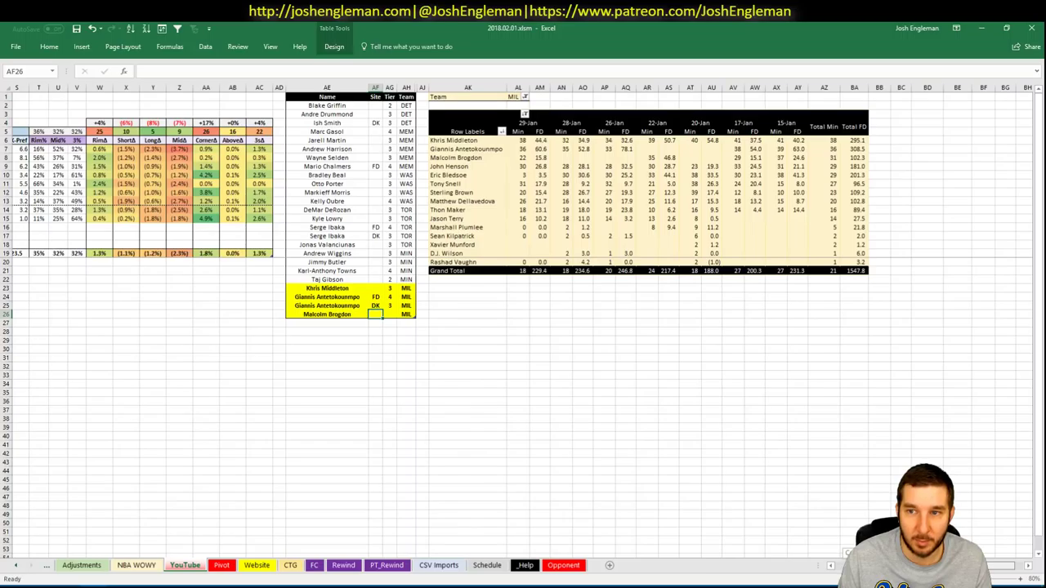
scroll(735, 509, left, 6)
key(Right)
text(3)
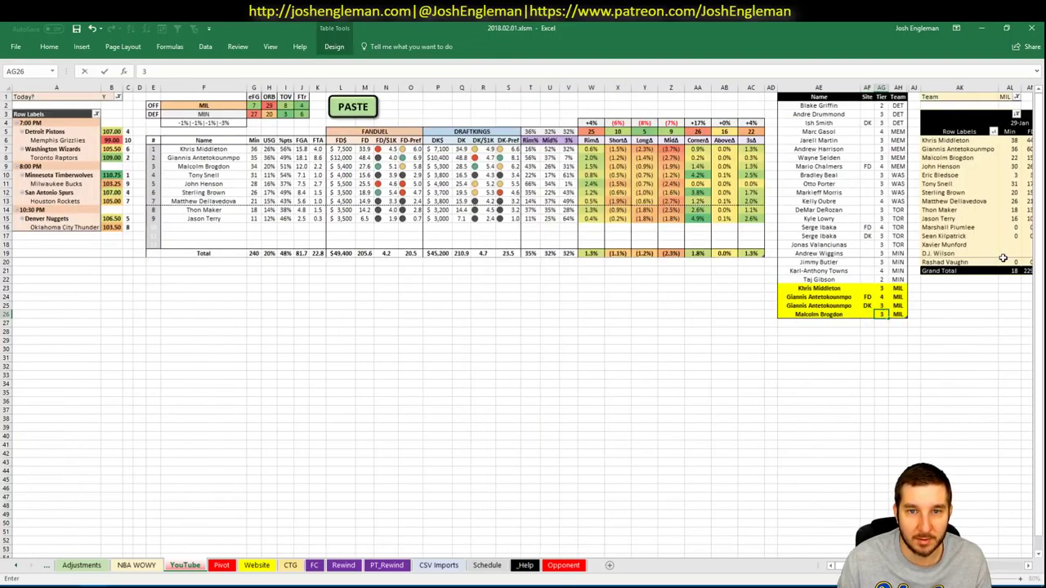
key(Return)
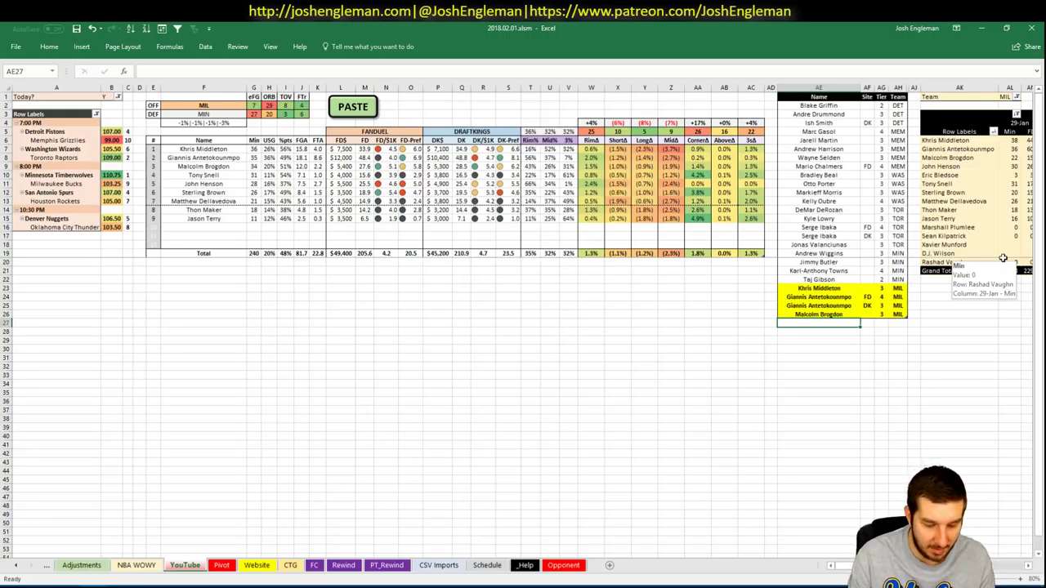
Add John Henson below Malcolm Brogdon, review his recent minutes and FD scores, and give him tier 3 with no site.
text(John Henson)
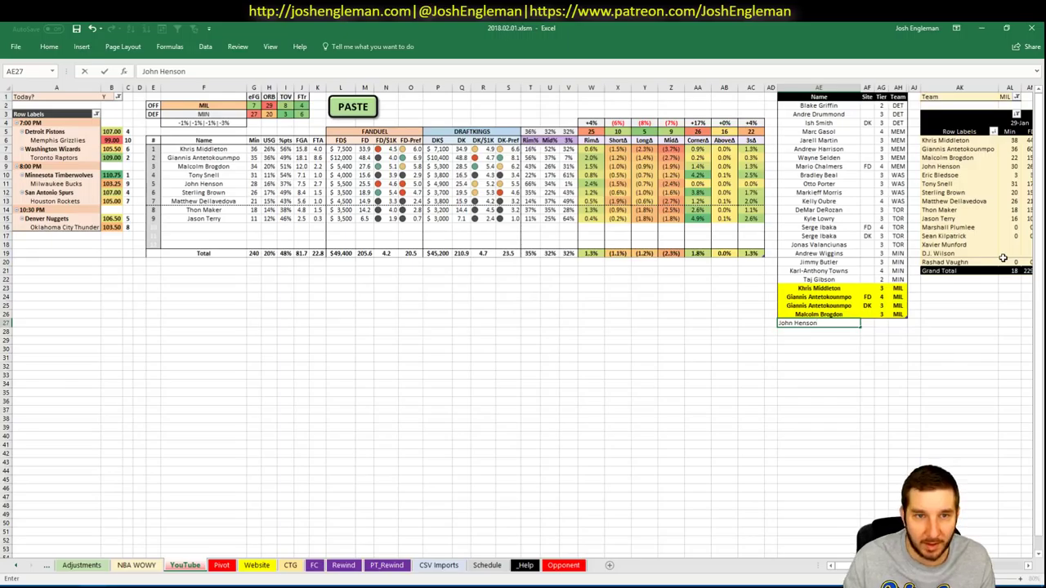
key(Tab)
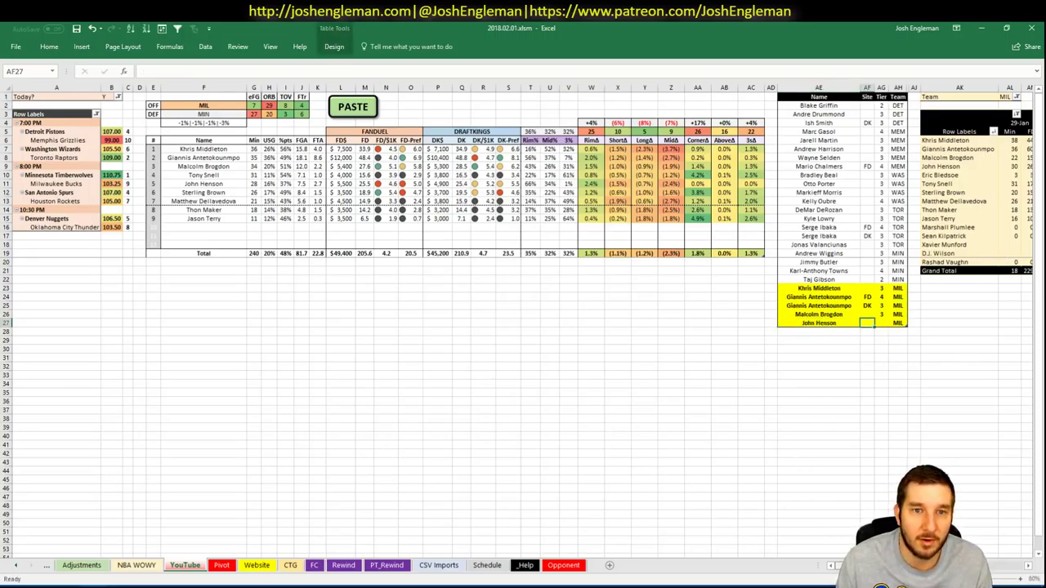
scroll(866, 334, right, 6)
scroll(523, 327, left, 6)
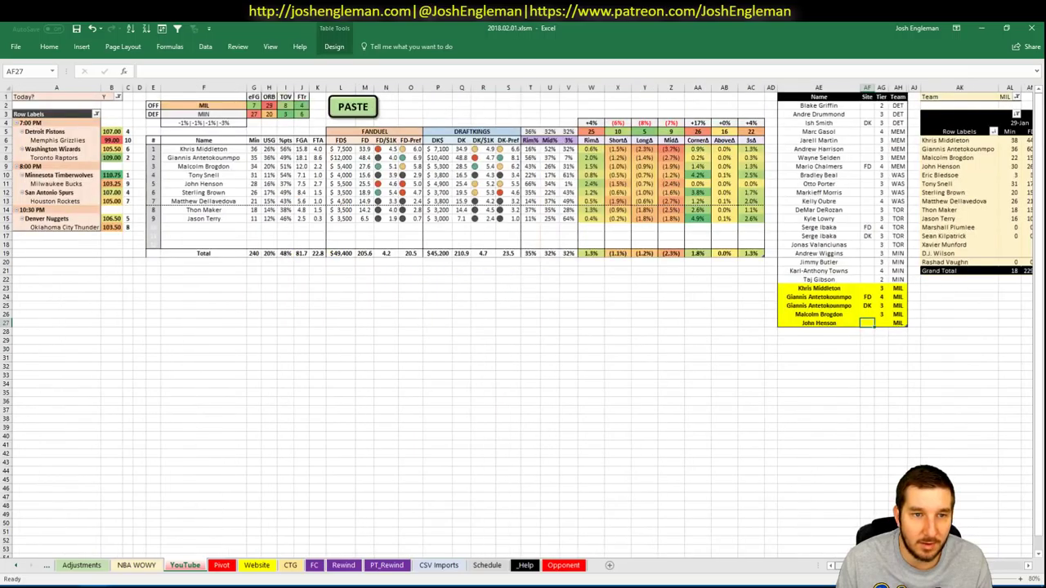
scroll(523, 327, right, 5)
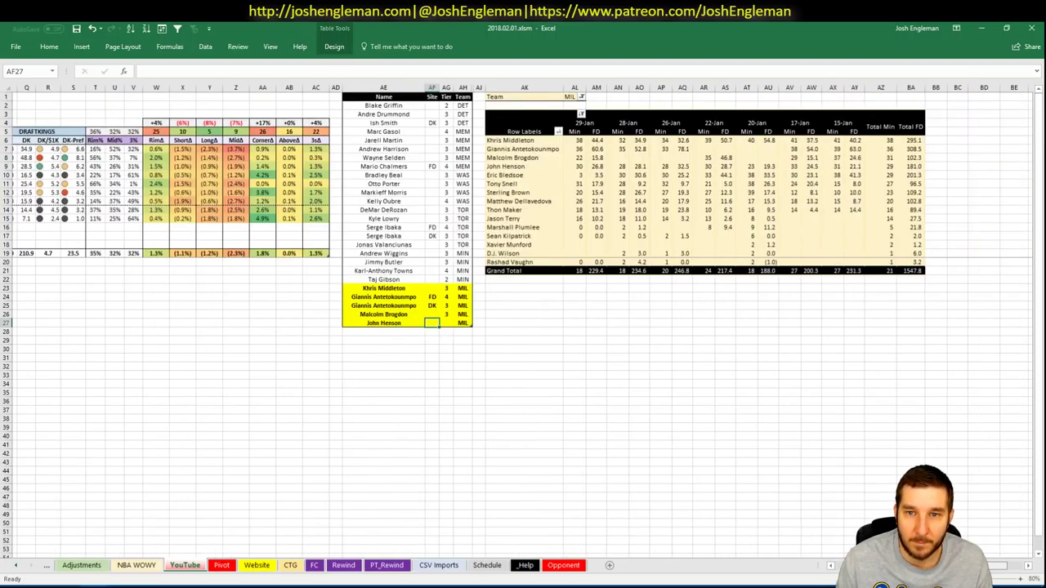
scroll(523, 327, left, 5)
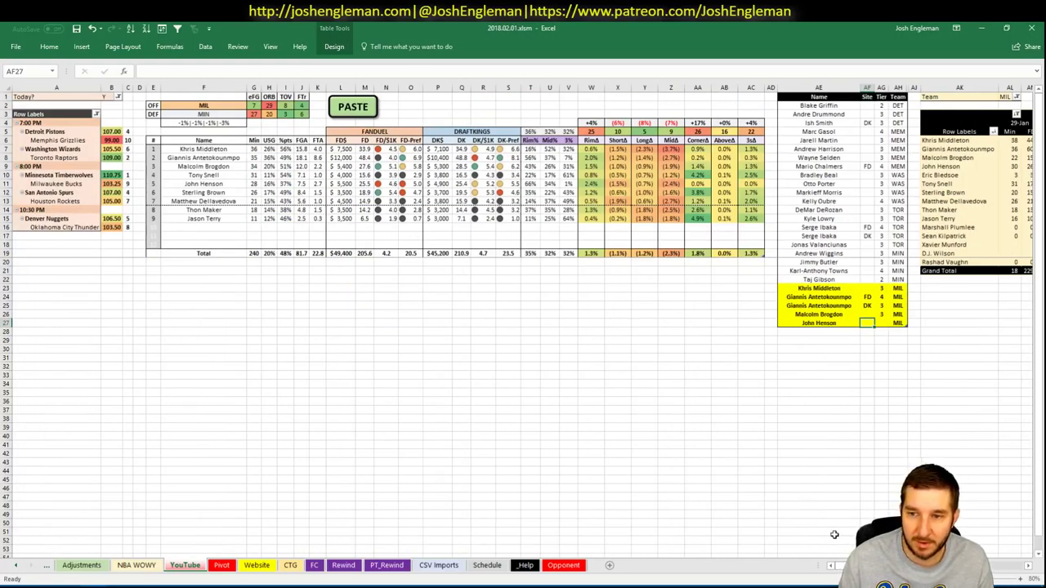
key(Right)
text(3)
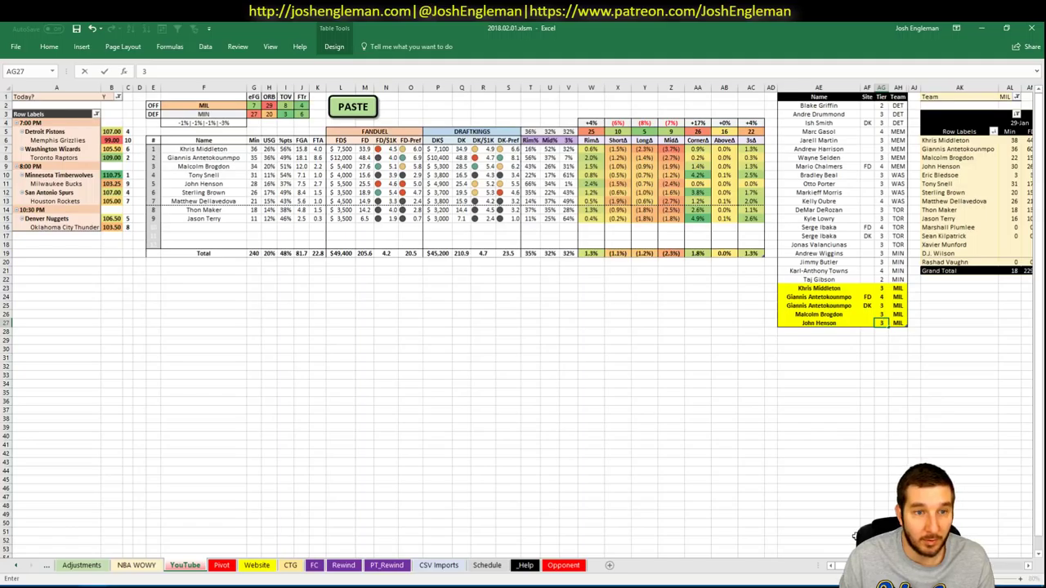
key(Return)
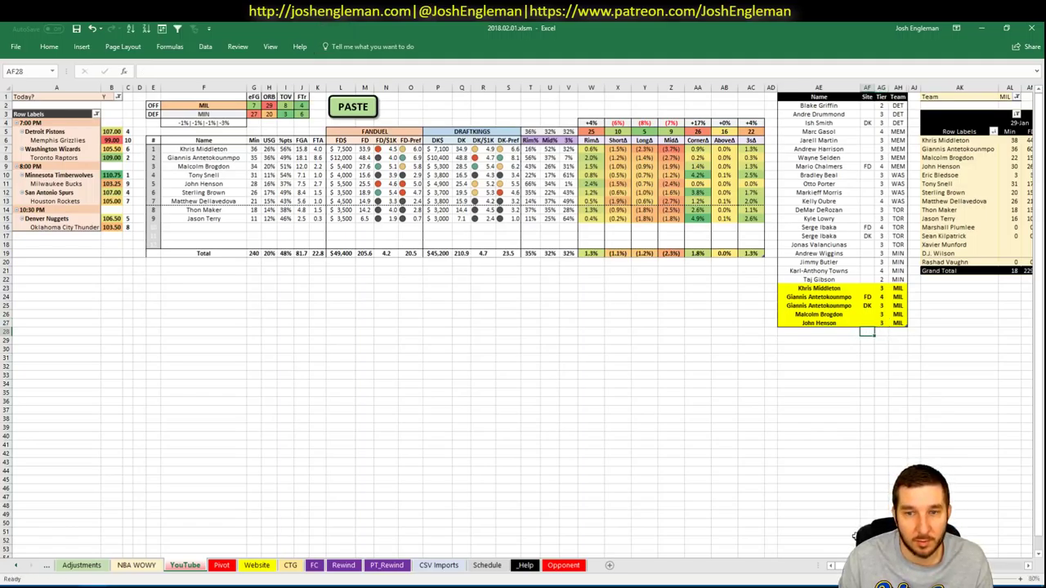
Set the offensive team of the matchup table to SAS.
click(190, 106)
text(SAS)
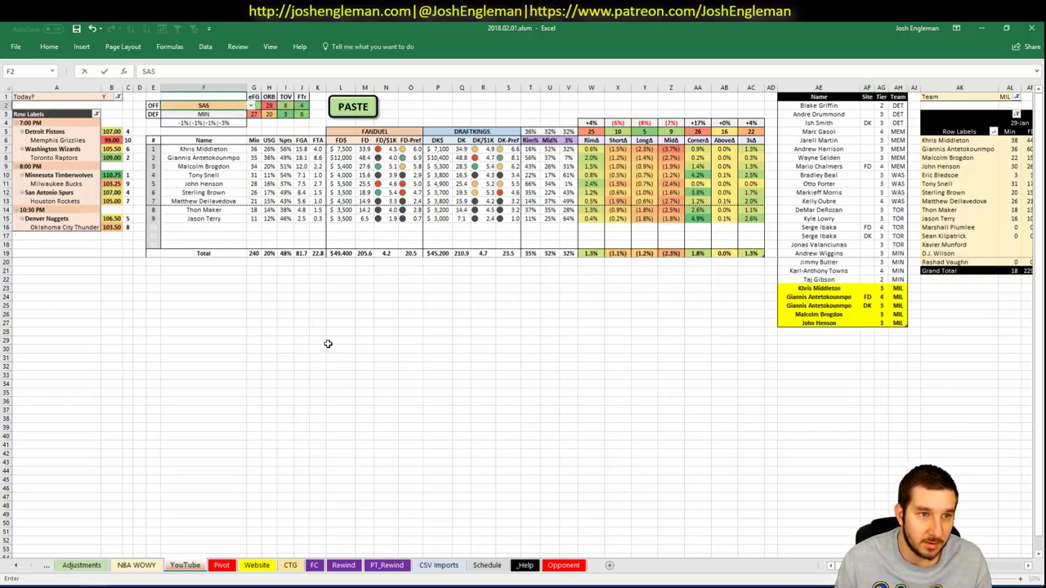
key(Return)
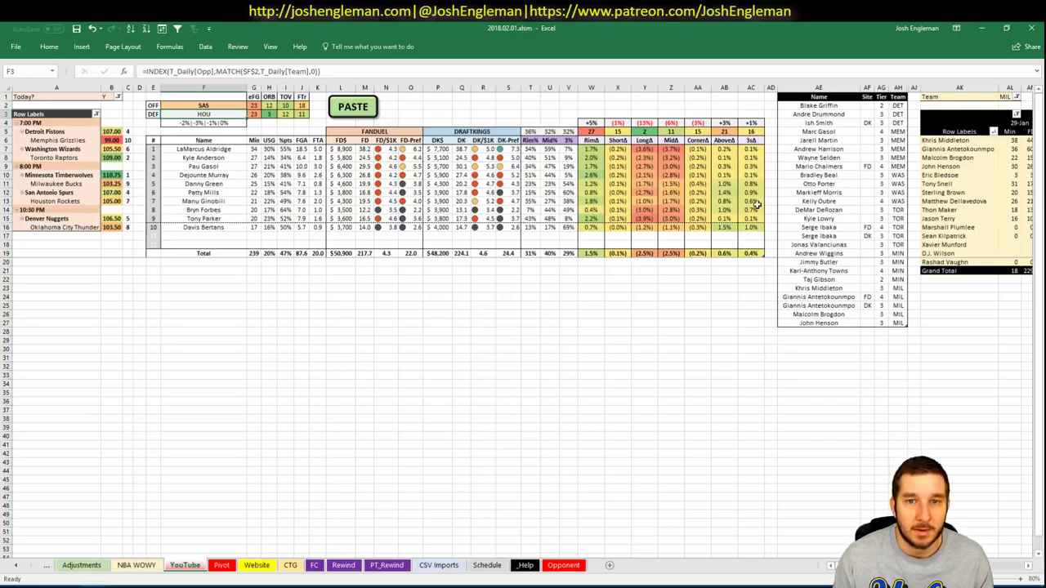
Filter the recent-games pivot table to team SAS and review its minutes and FanDuel points across all dates.
click(813, 333)
click(1006, 97)
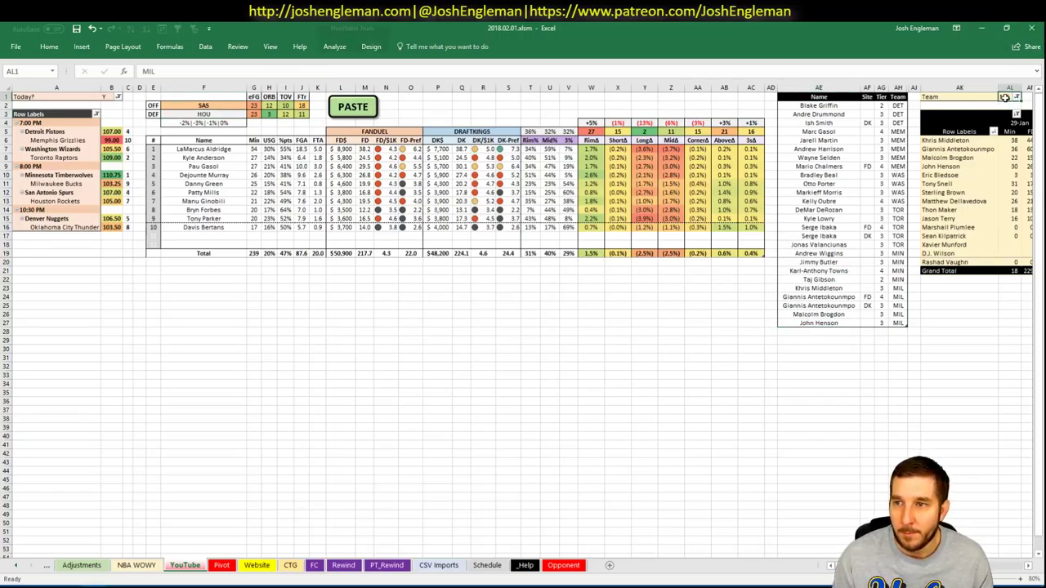
text(SAS)
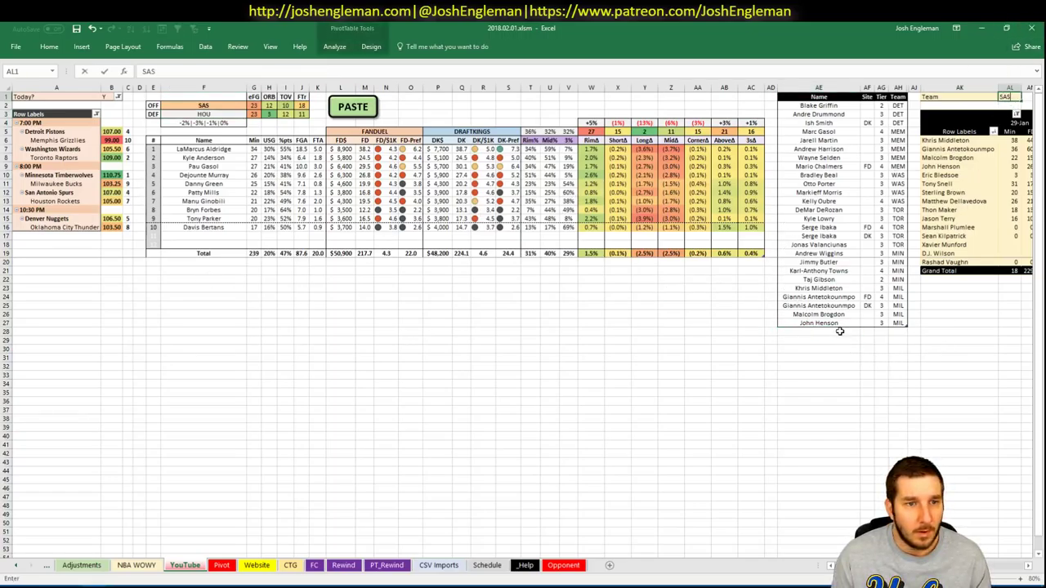
click(840, 331)
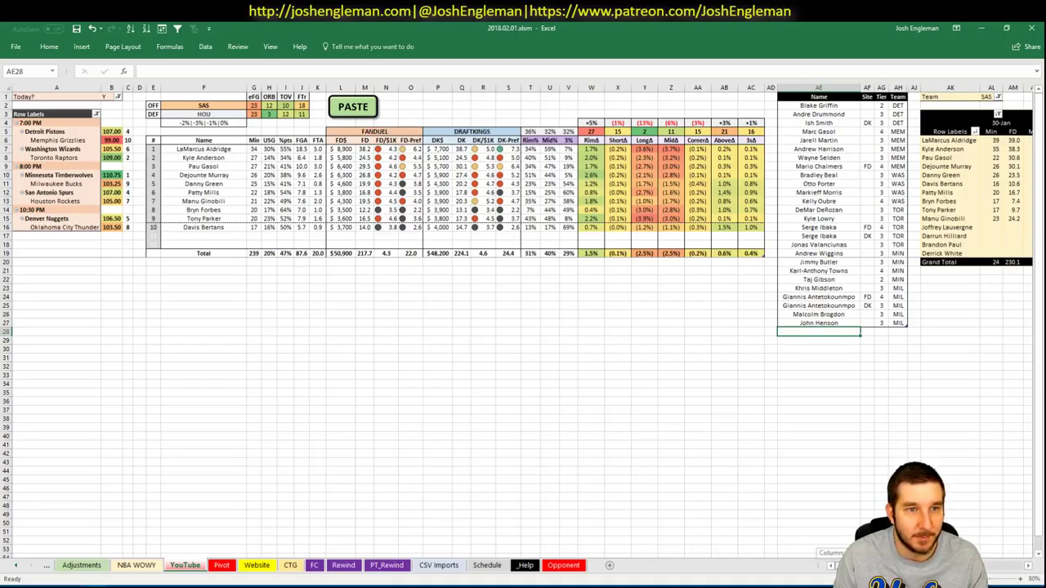
scroll(523, 319, right, 6)
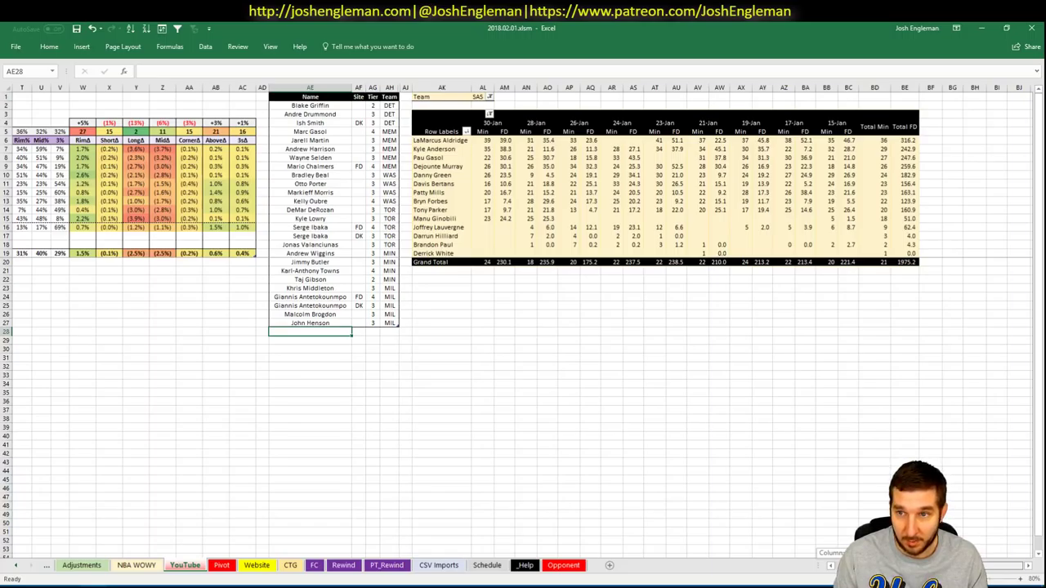
scroll(479, 415, left, 6)
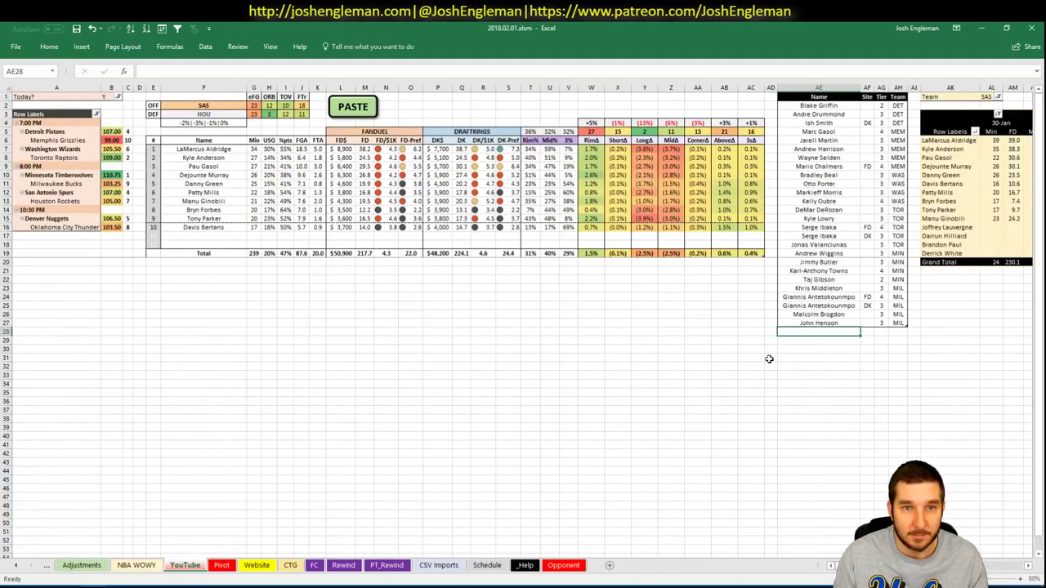
Switch to FantasyCruncher in the browser and check power forward LaMarcus Aldridge's game log against HOU.
click(44, 585)
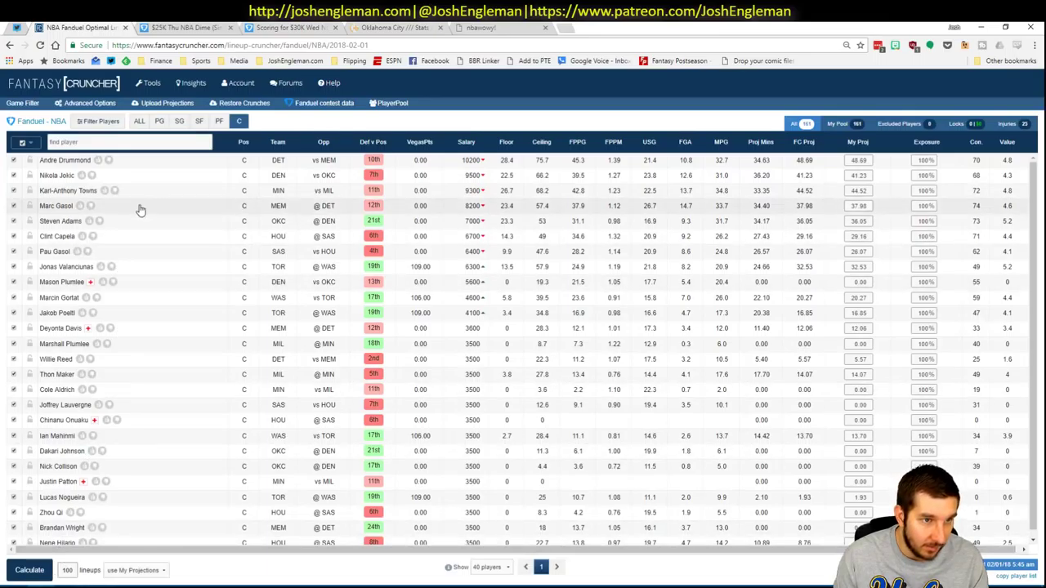
click(219, 121)
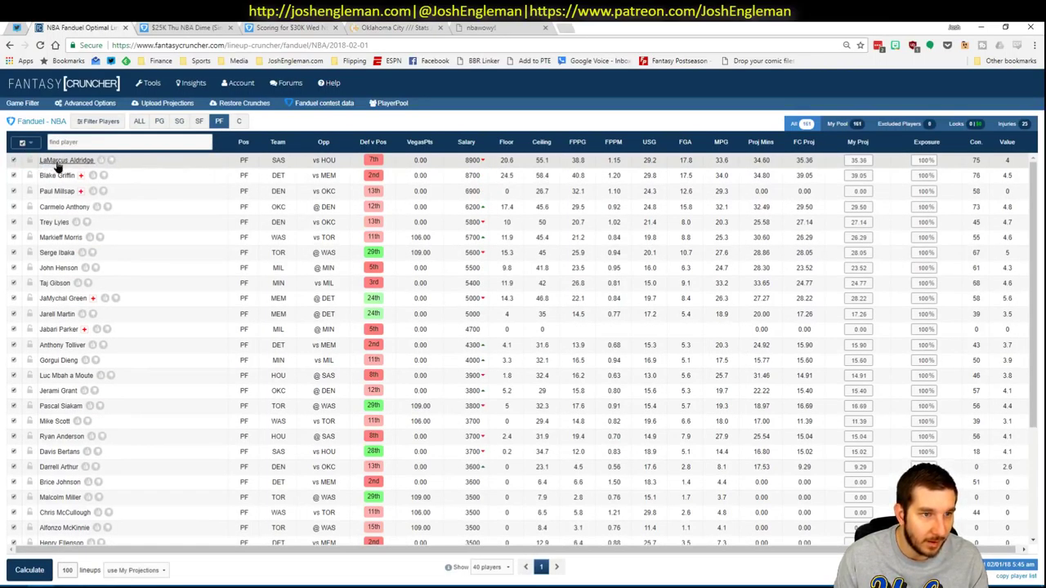
click(67, 160)
click(336, 181)
click(339, 199)
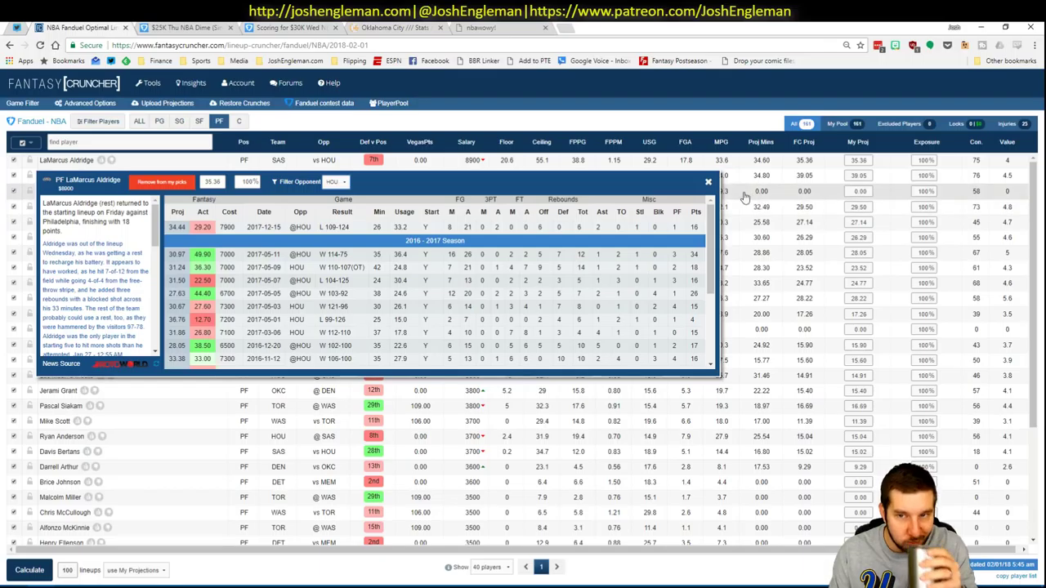
click(708, 182)
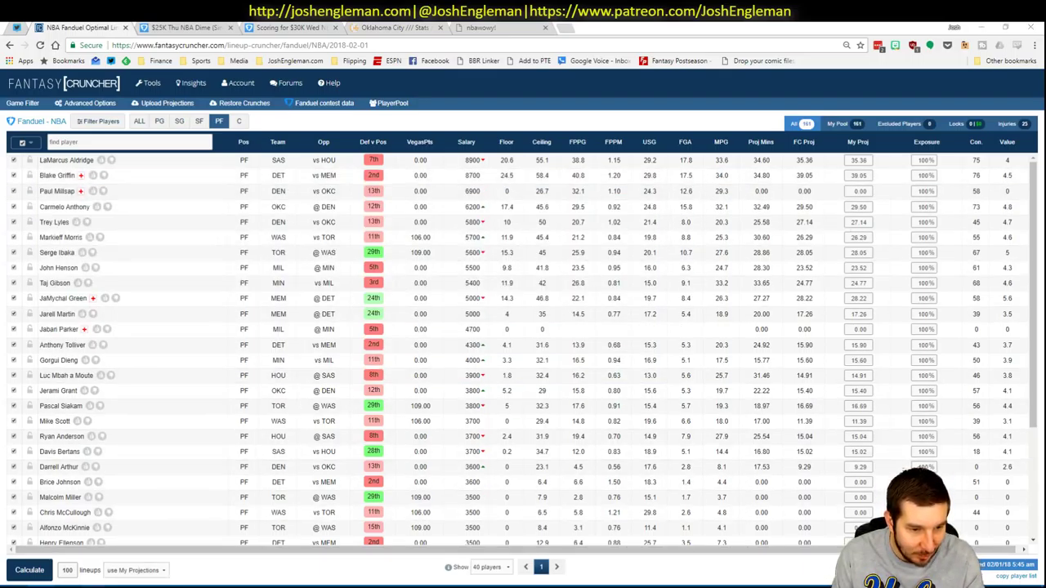
Return to the Excel workbook and add LaMarcus Aldridge to the player tier list with site FD and tier 4.
key(alt+Tab)
text(LaM)
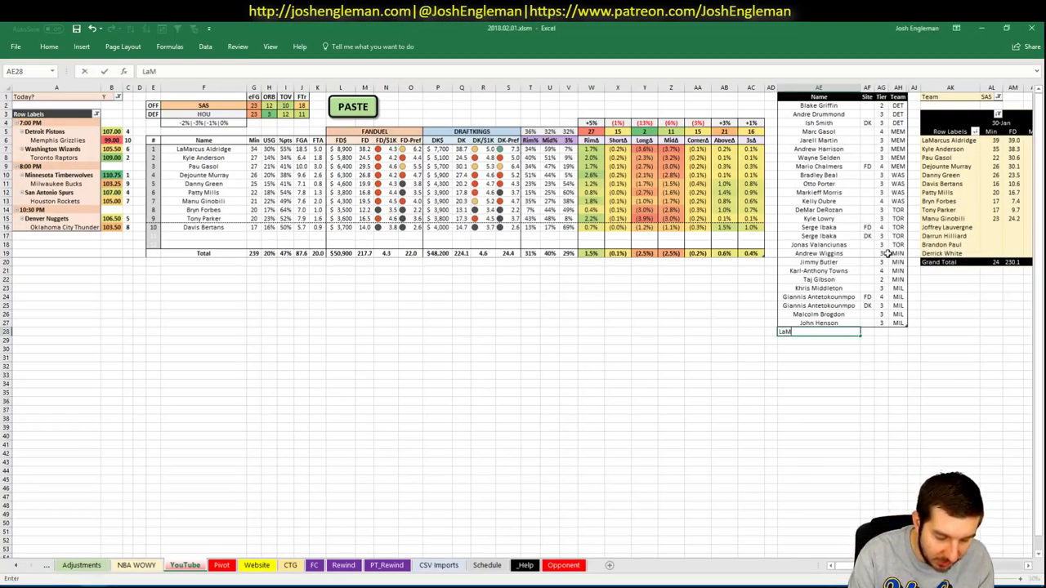
text(arcus Aldridge)
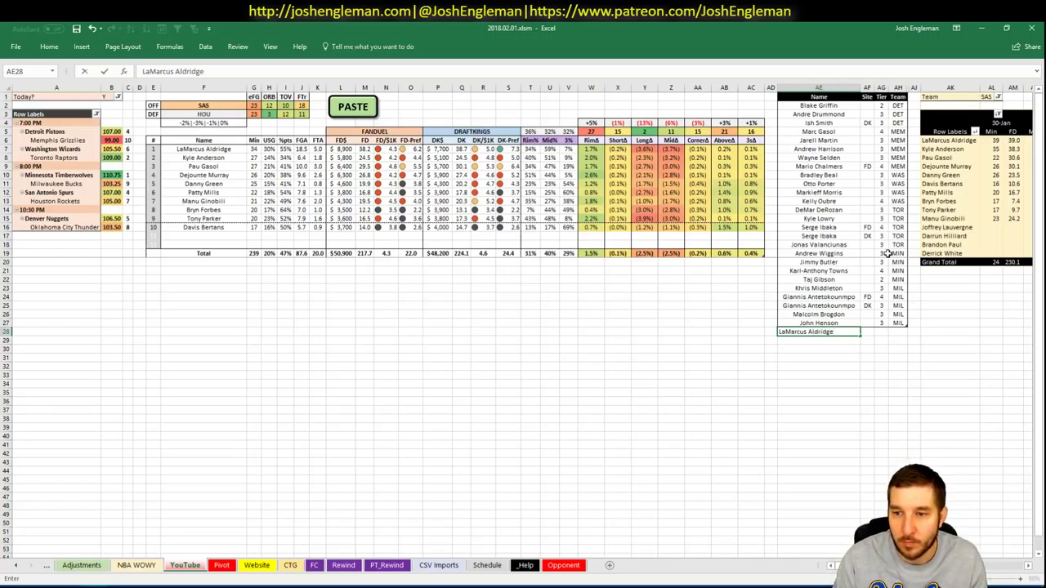
key(Tab)
key(Tab)
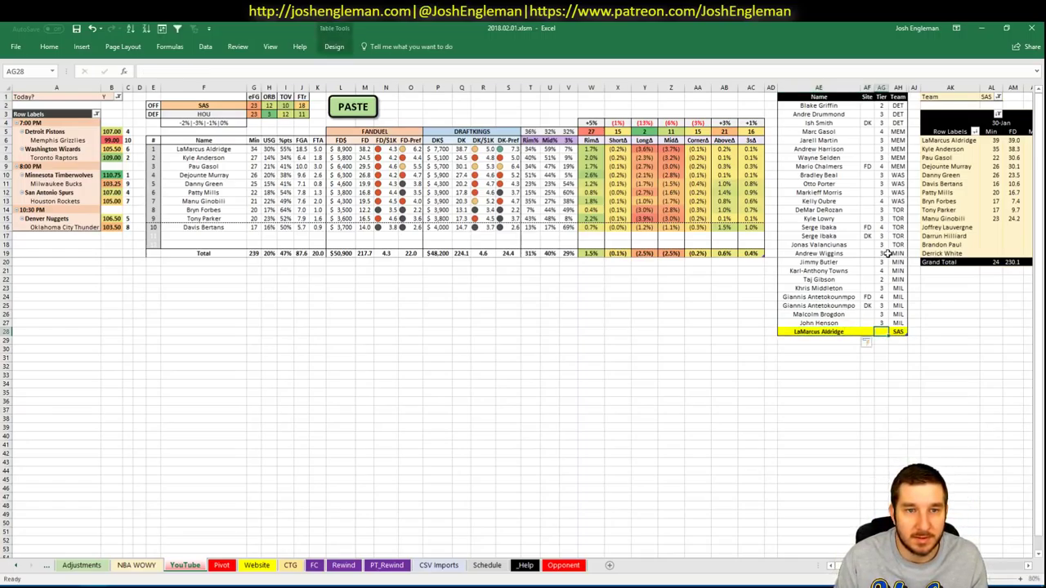
key(shift+Tab)
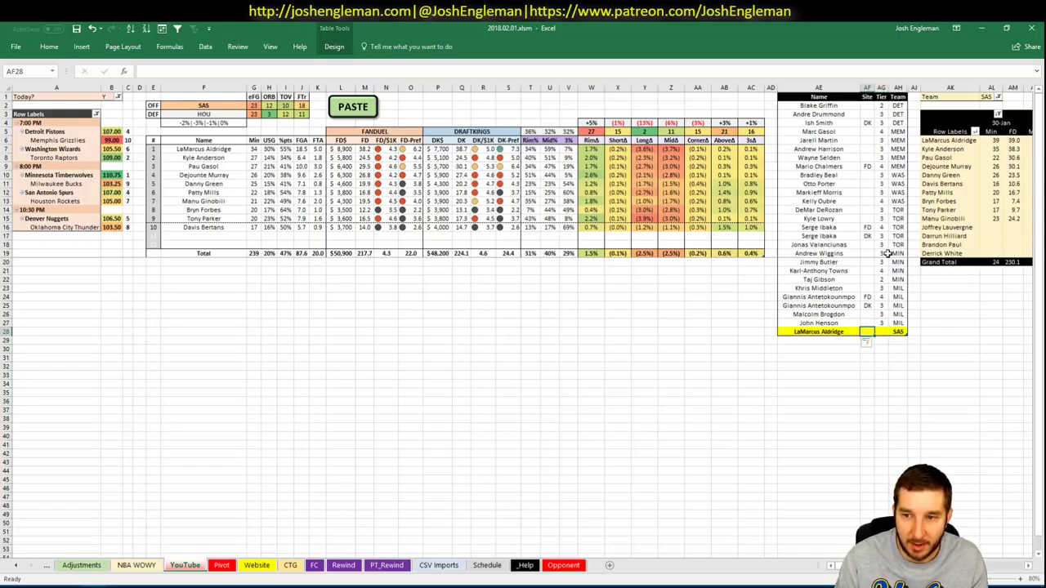
text(FD)
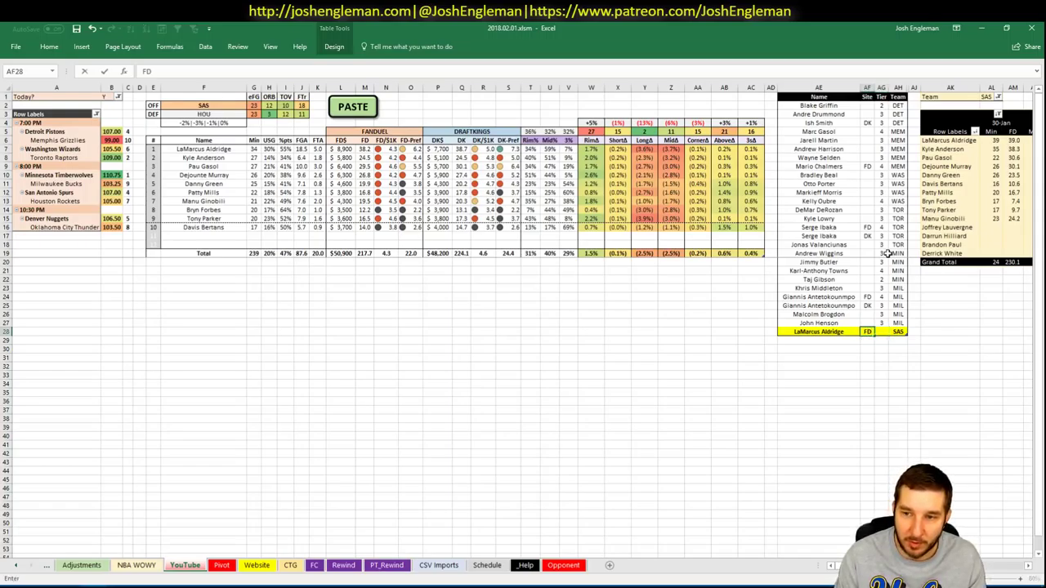
key(Tab)
text(4)
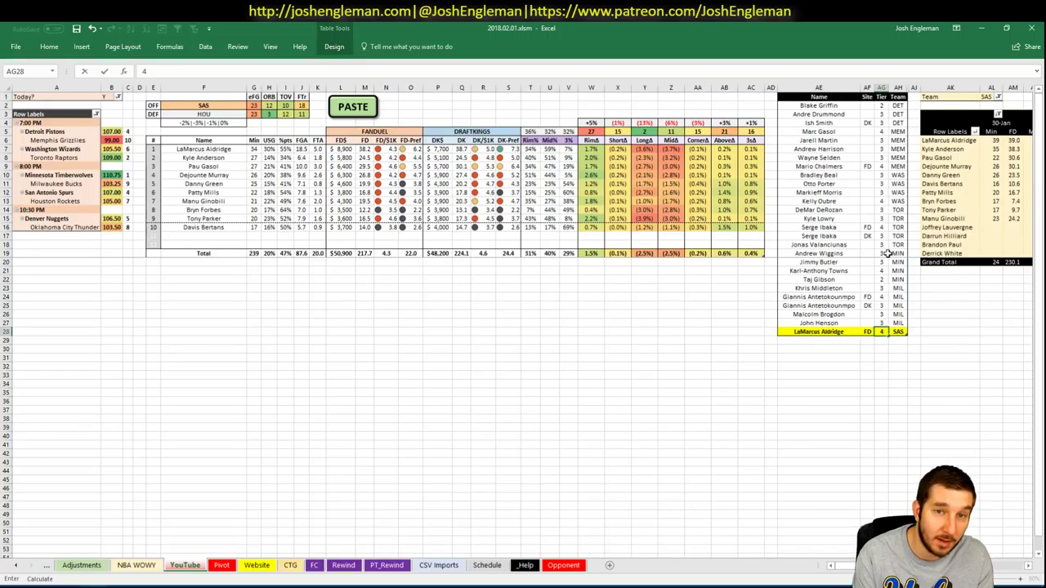
key(Return)
Add a second LaMarcus Aldridge row to the tier list with site DK and tier 3.
text(LaMarcus Aldridge)
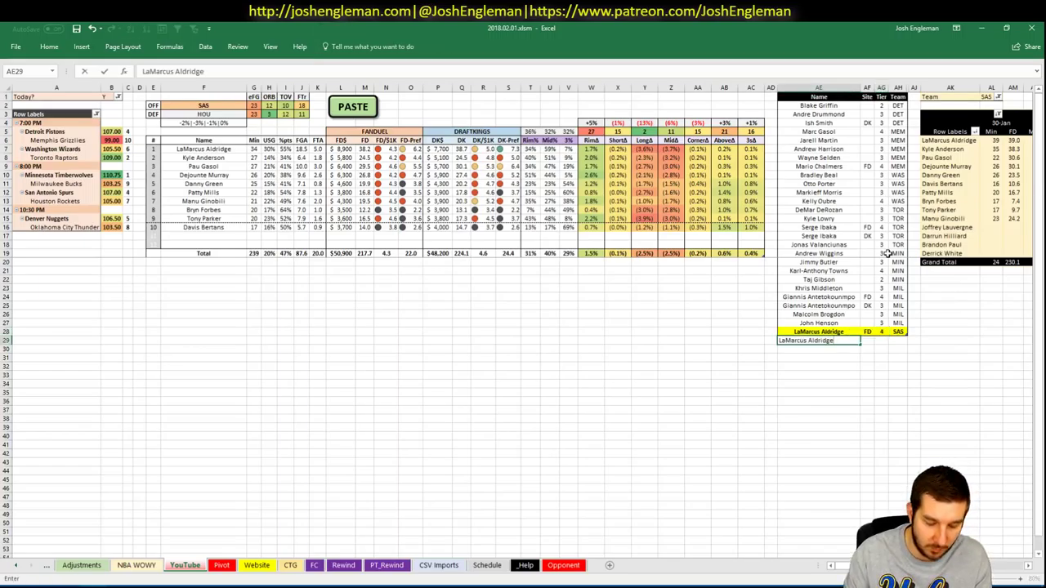
key(Tab)
text(DK)
key(Tab)
key(Tab)
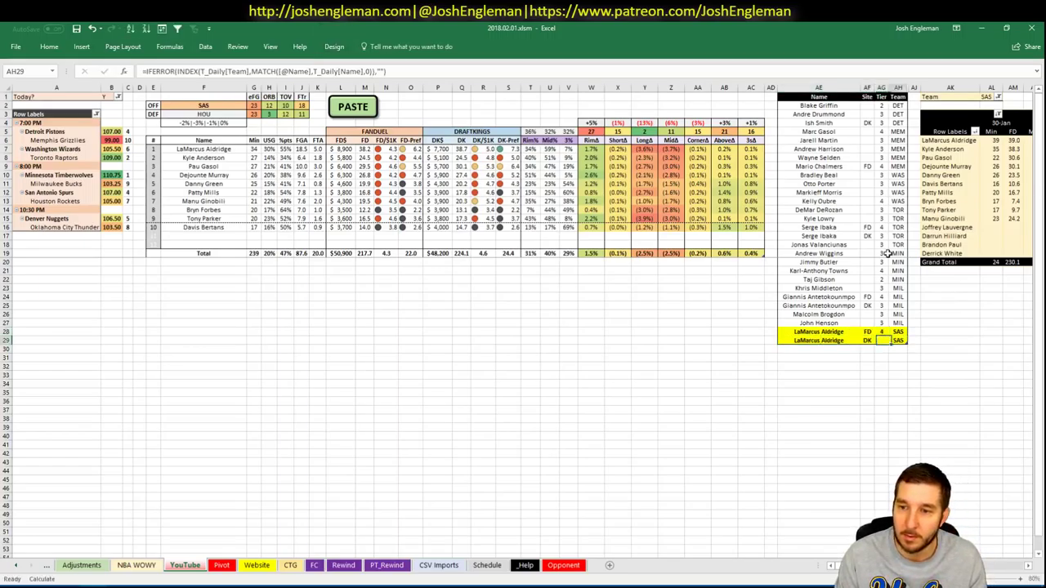
key(Left)
text(3)
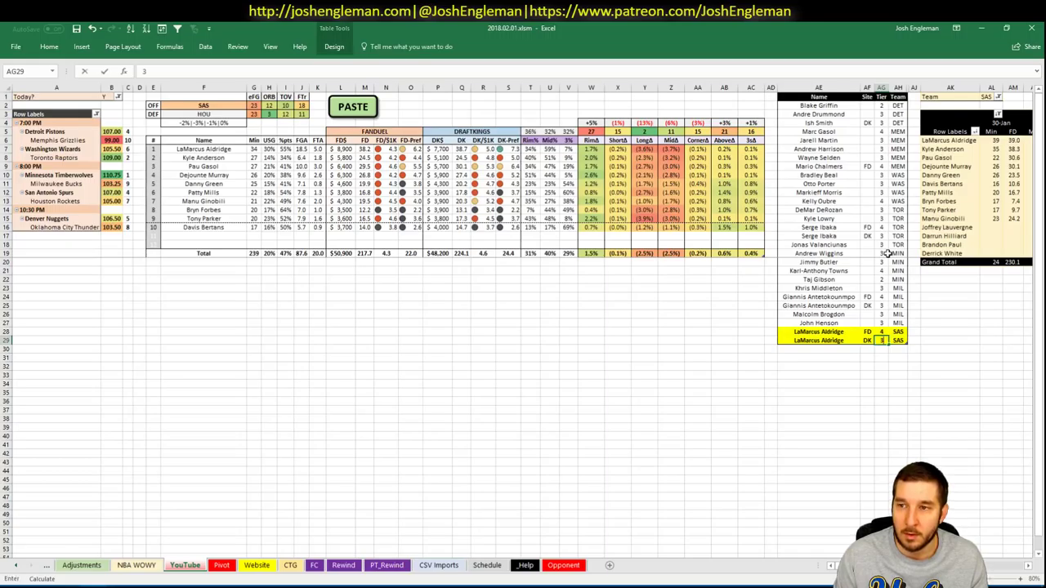
key(Return)
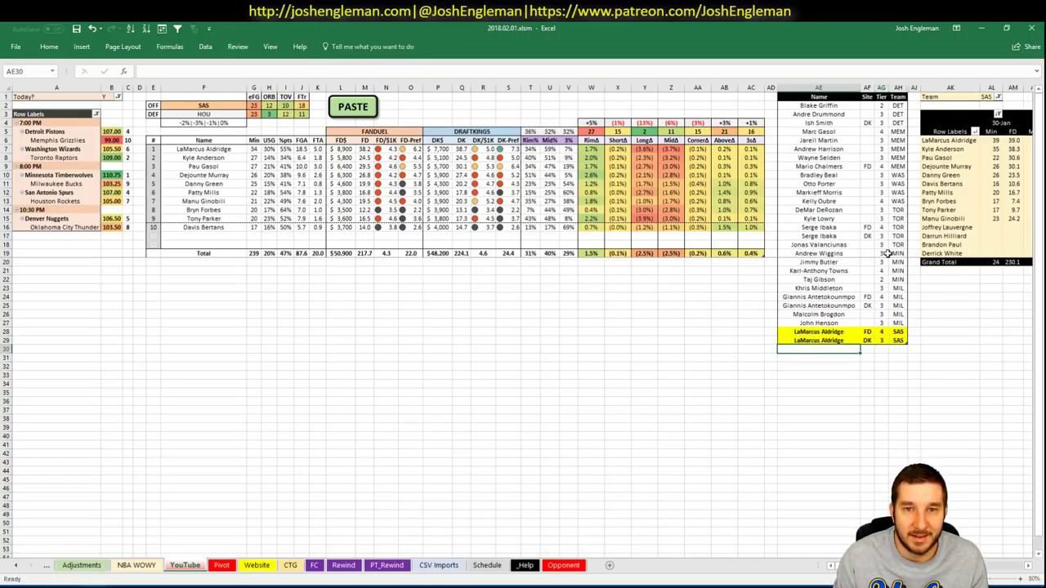
Add Kyle Anderson to the tier list with tier 3, leaving the site blank.
scroll(703, 154, right, 6)
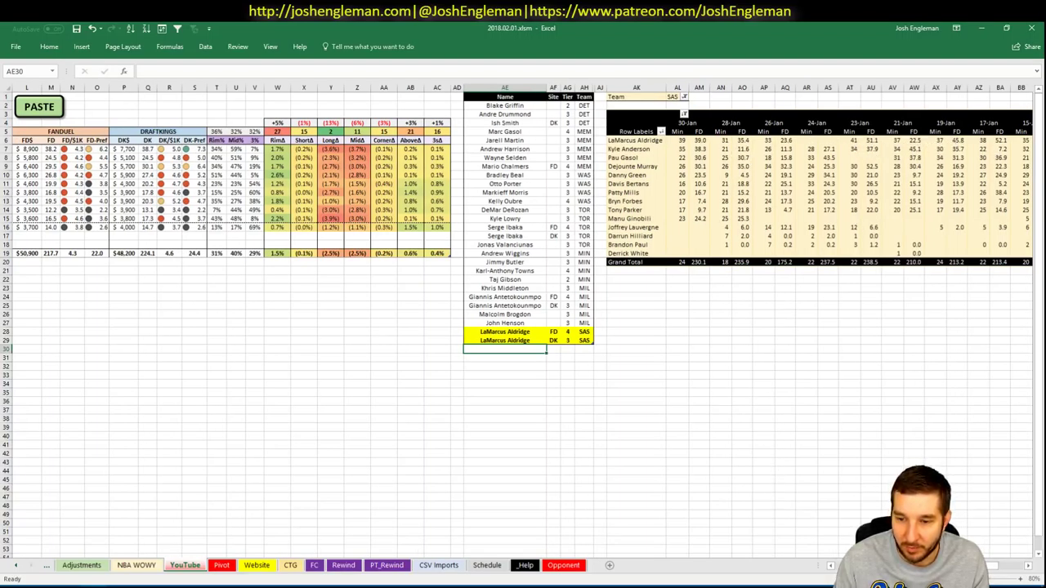
scroll(656, 485, left, 6)
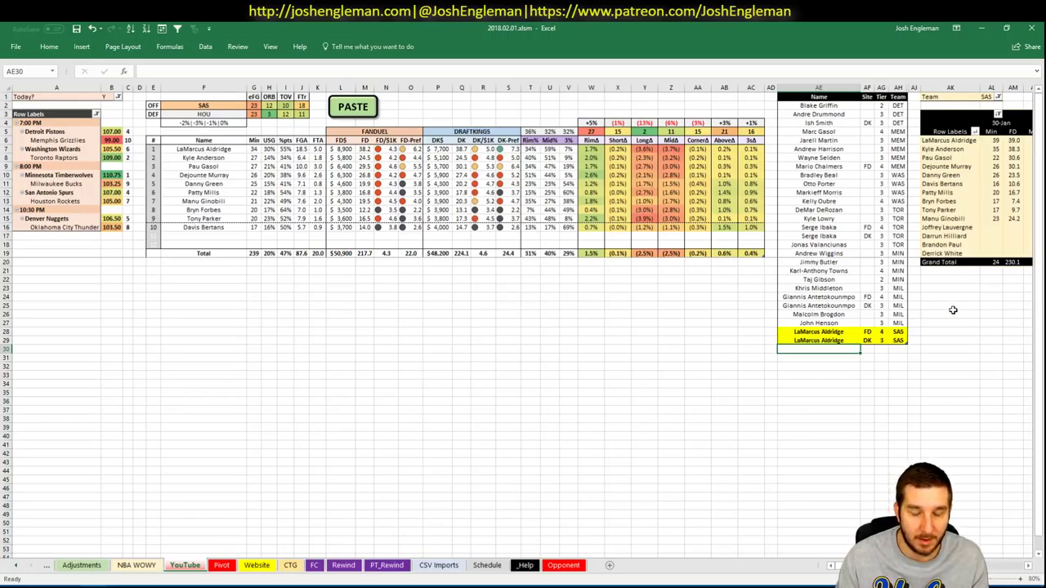
text(Kyle L)
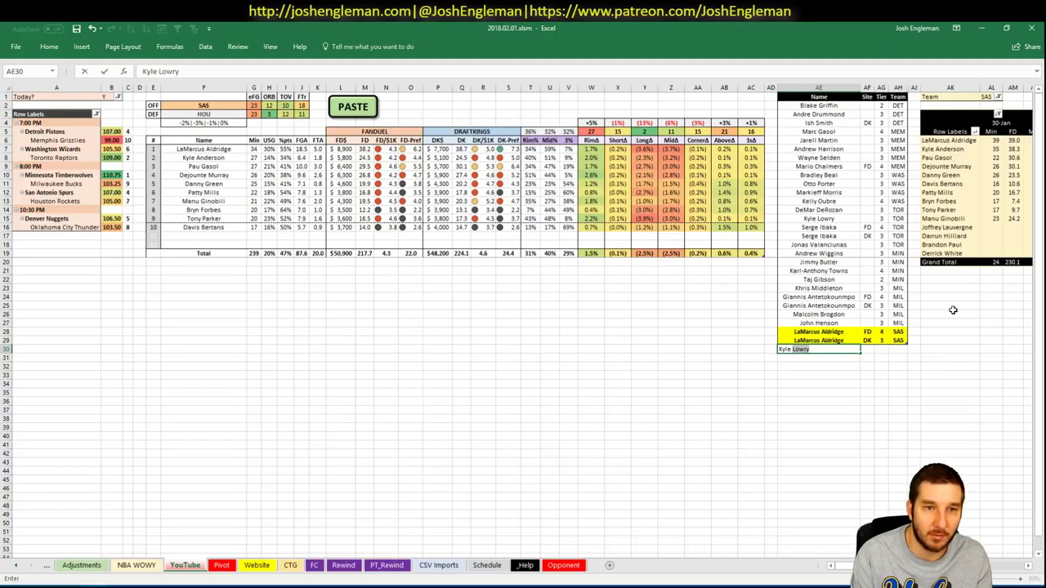
key(BackSpace)
key(BackSpace)
text(Anderson)
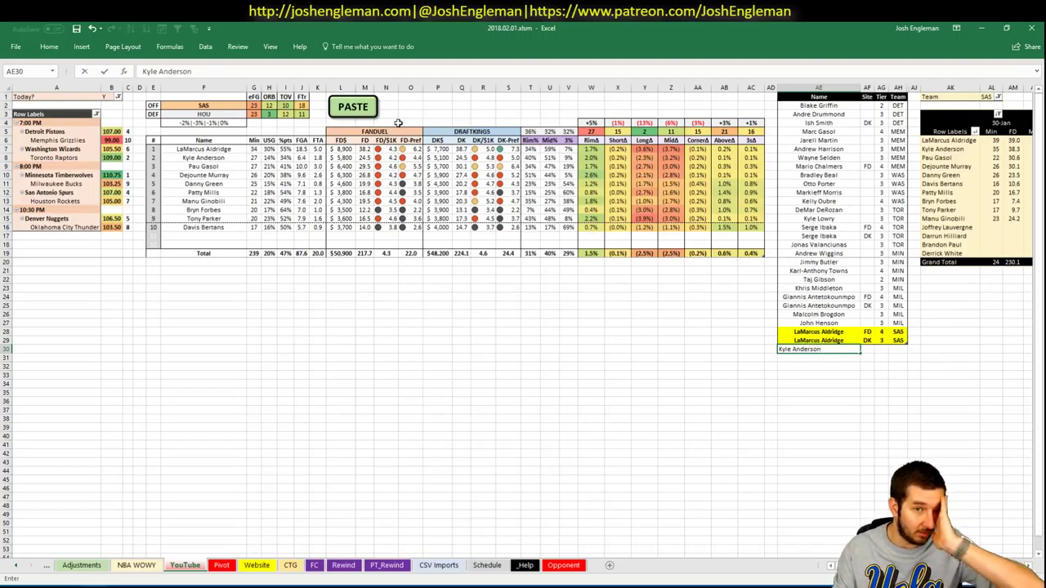
key(Tab)
click(281, 156)
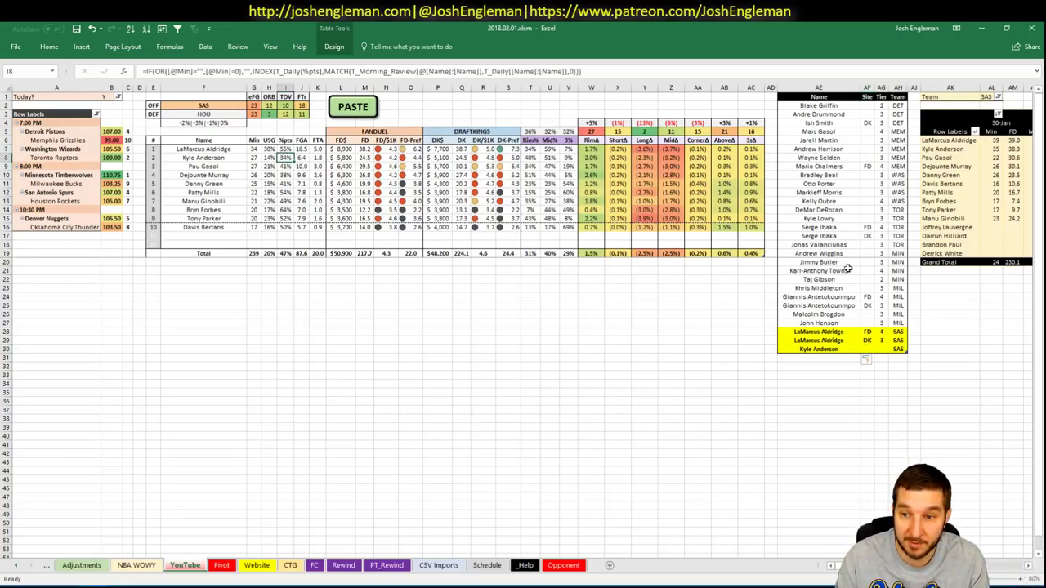
click(881, 342)
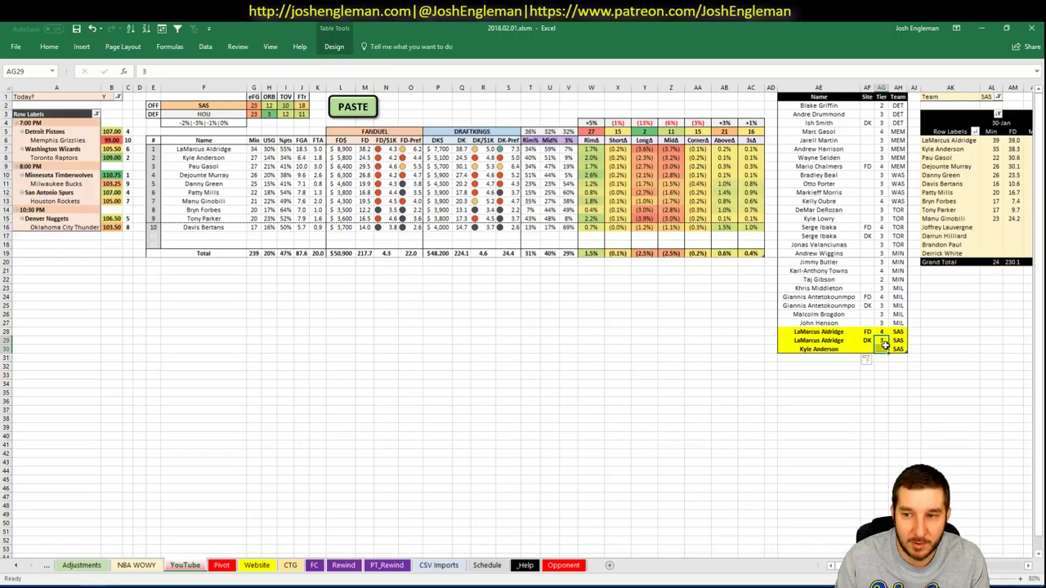
click(881, 348)
text(3)
key(Return)
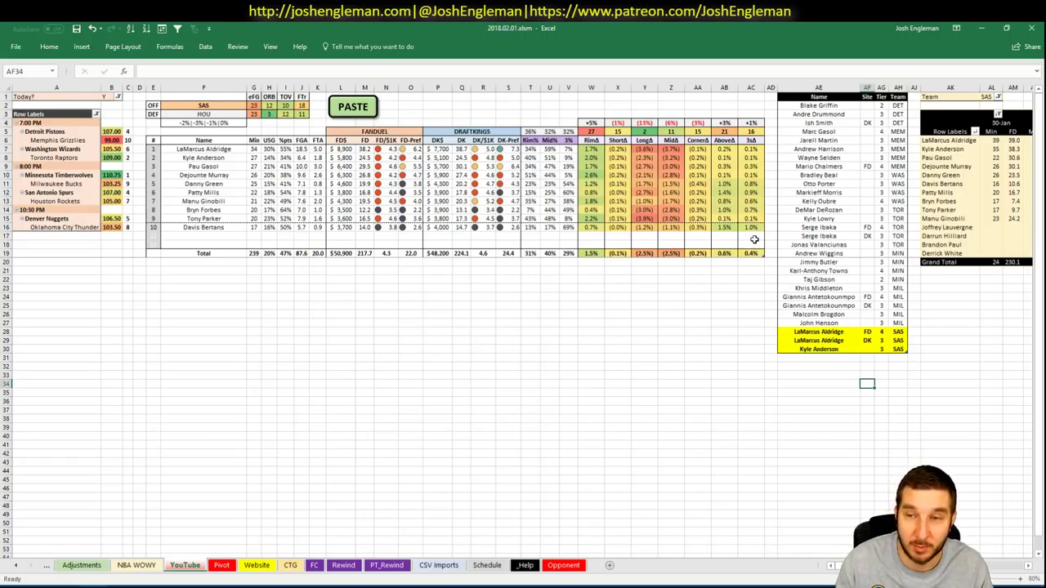
Select the next empty name cell under Kyle Anderson and examine the Spurs' recent minutes and FanDuel points in the pivot table.
key(Left)
key(Up)
key(Up)
key(Up)
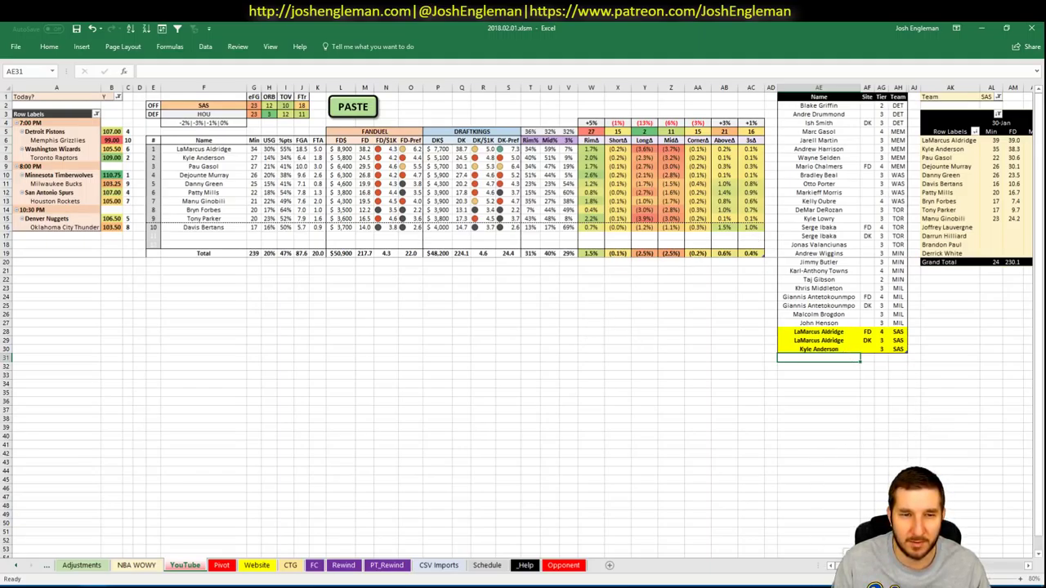
scroll(523, 327, right, 5)
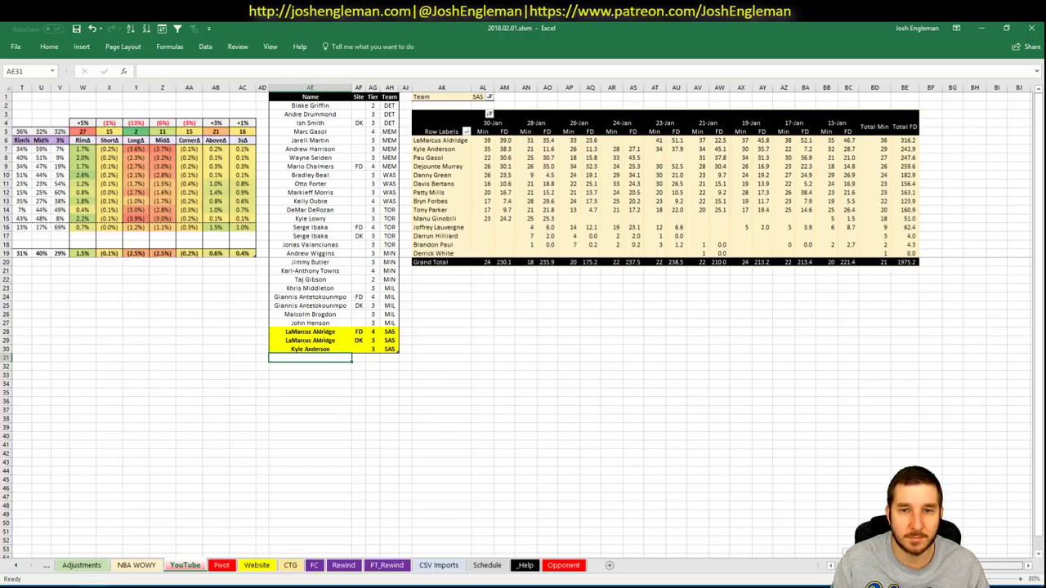
scroll(523, 327, left, 5)
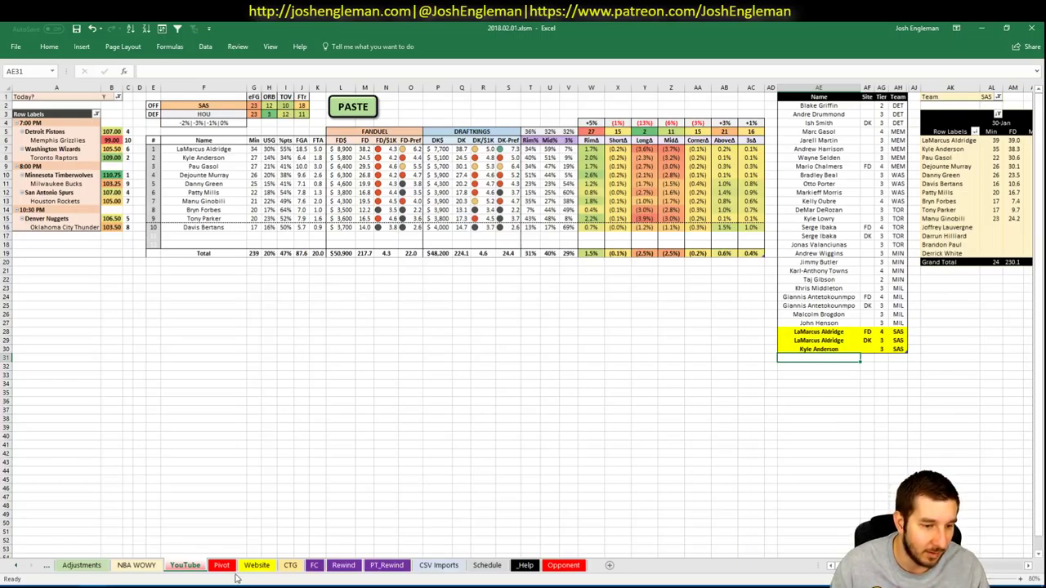
Check center Pau Gasol's game log against HOU in FantasyCruncher, and return to the Excel workbook.
click(41, 585)
click(238, 121)
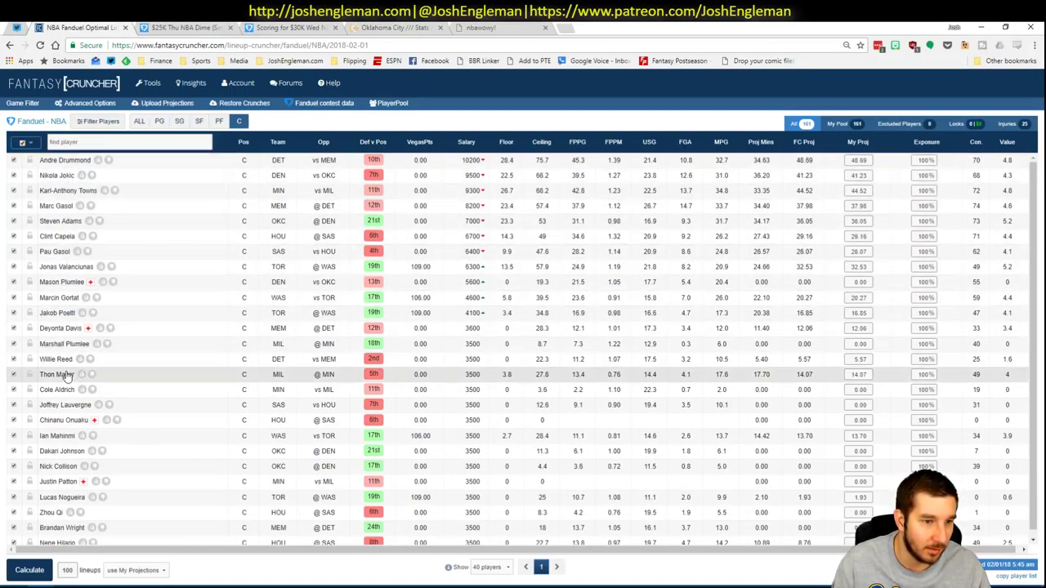
click(62, 251)
click(309, 273)
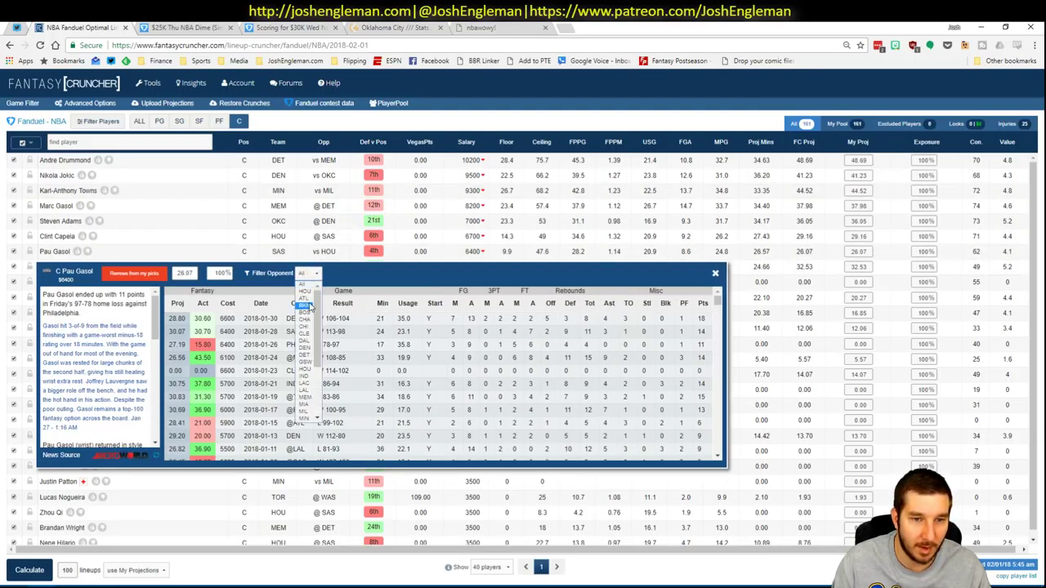
click(304, 303)
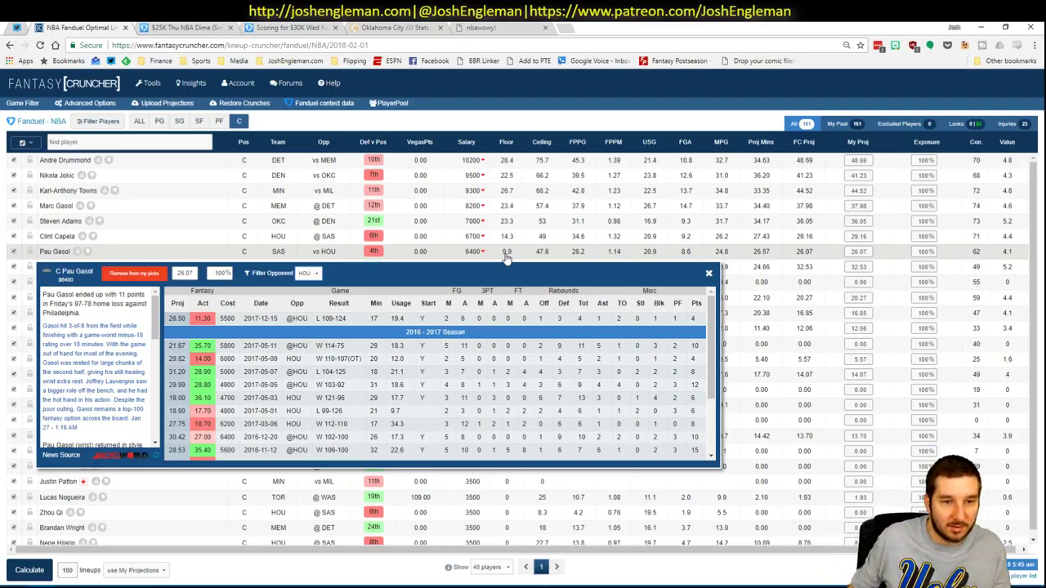
key(alt+Tab)
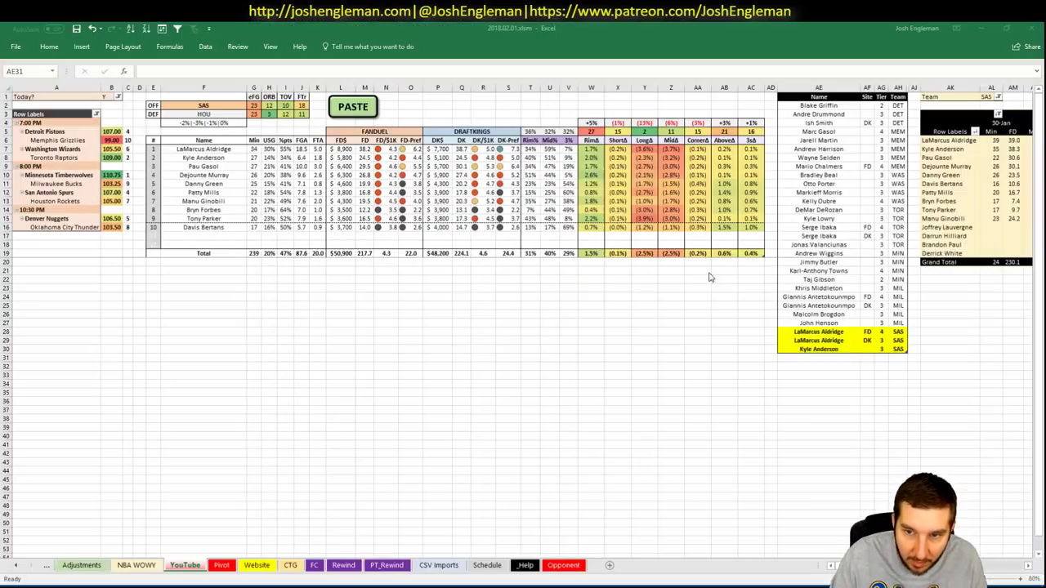
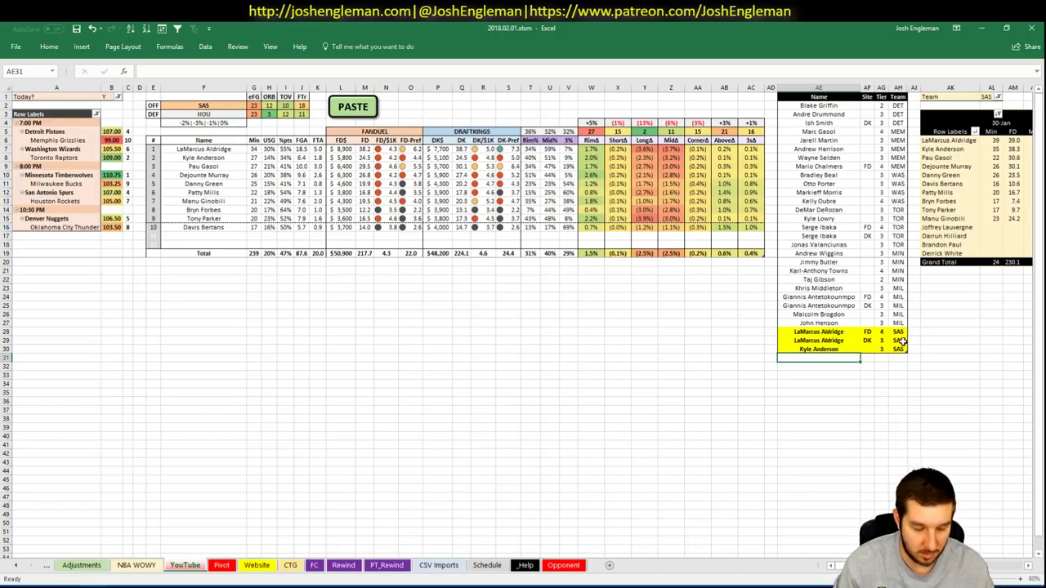
Add Dejounte Murray to the tier list below Kyle Anderson with tier 3, leaving the site blank.
text(Dejount)
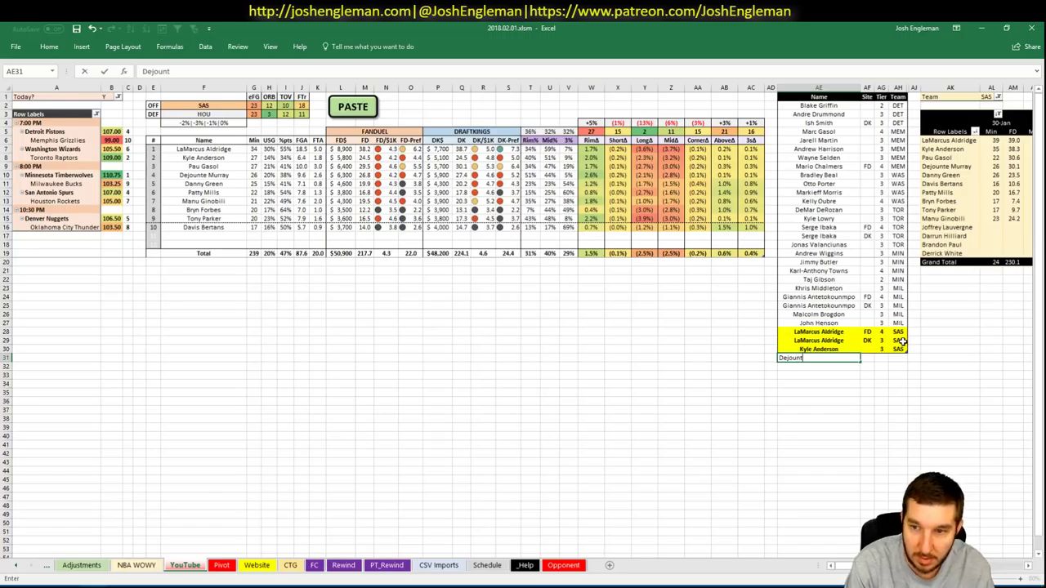
text(e Murray)
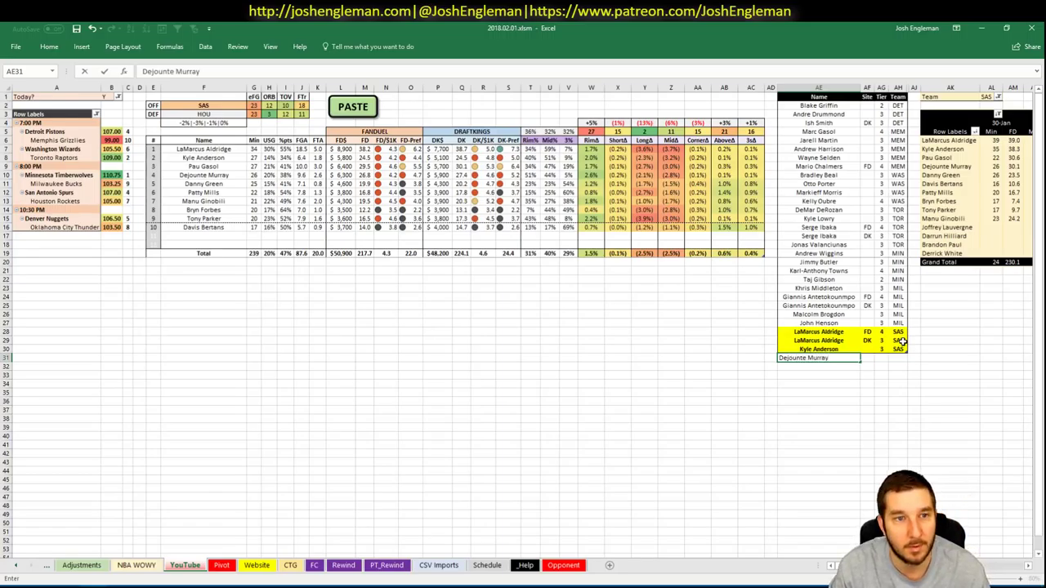
key(Tab)
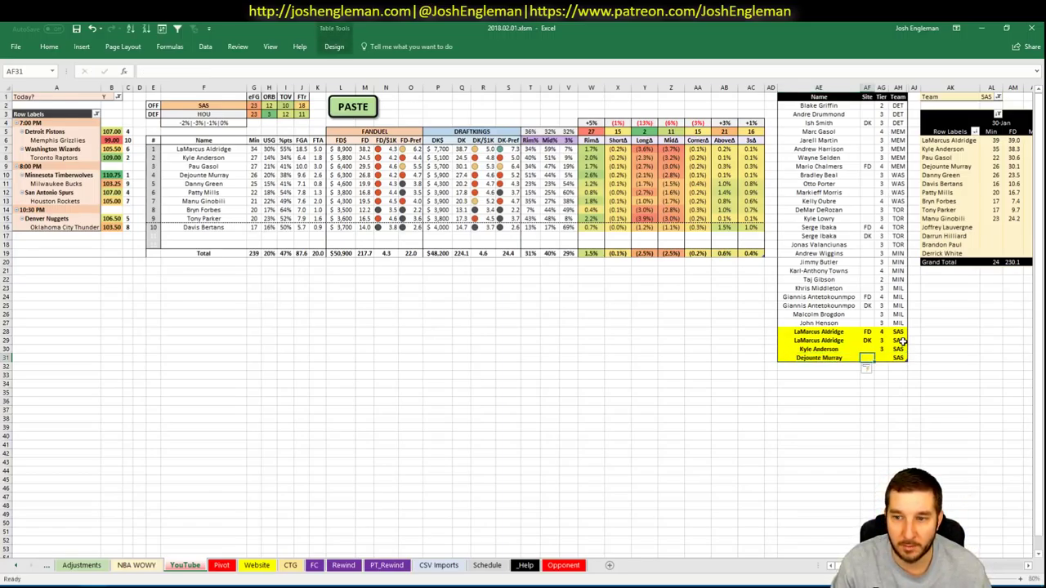
key(Tab)
text(3)
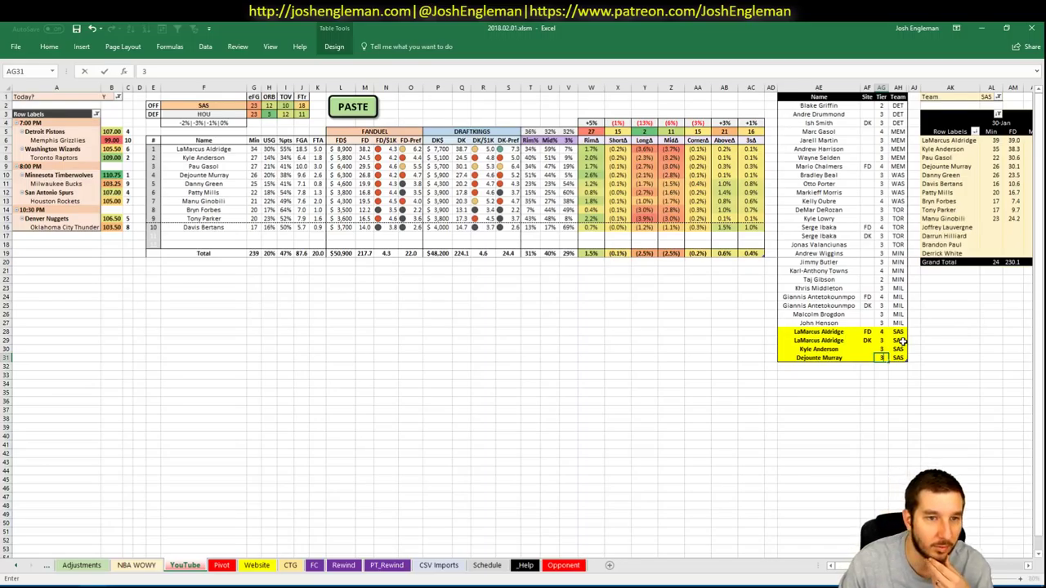
key(Return)
Set the offensive team of the matchup table to HOU.
click(186, 106)
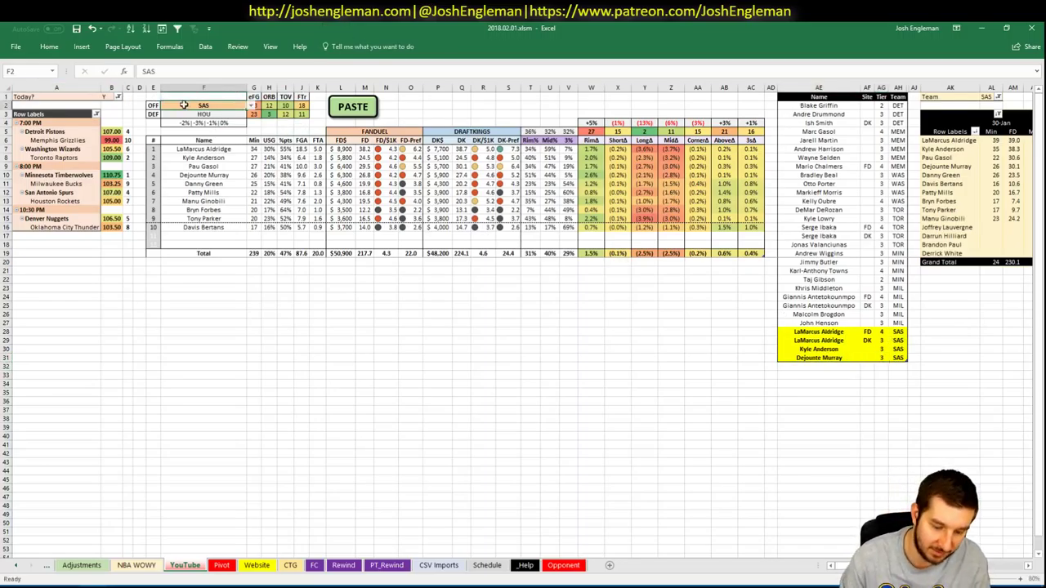
text(HOU)
key(Return)
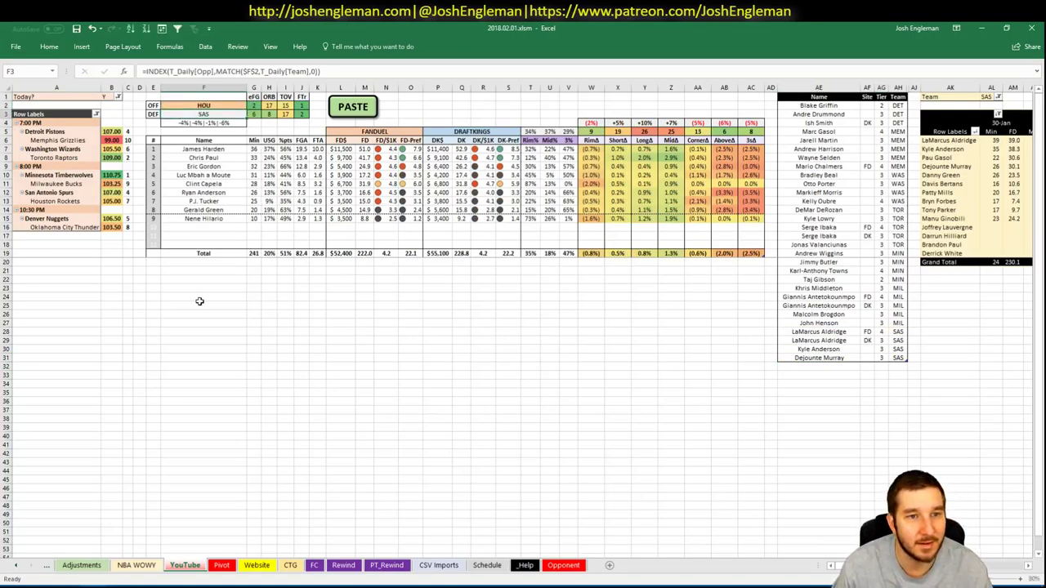
click(381, 324)
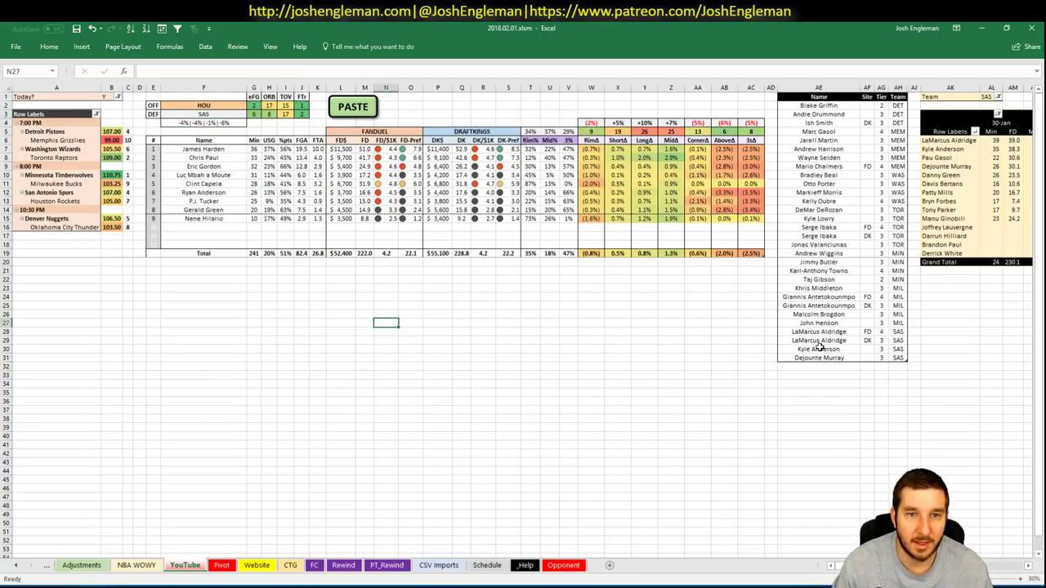
click(827, 384)
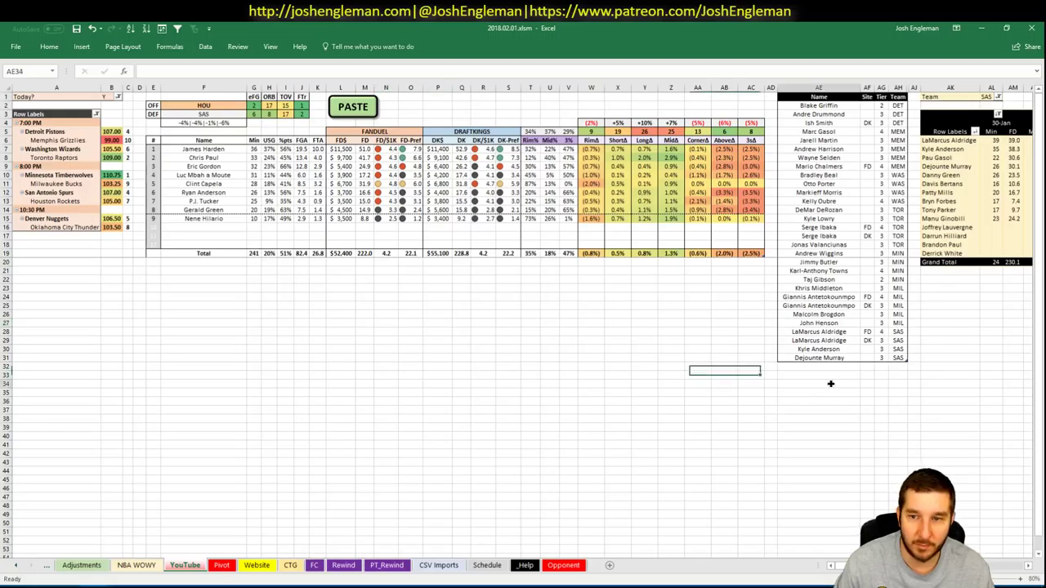
Filter the recent-games pivot table to team HOU and review the players' minutes and FanDuel points by date.
click(989, 97)
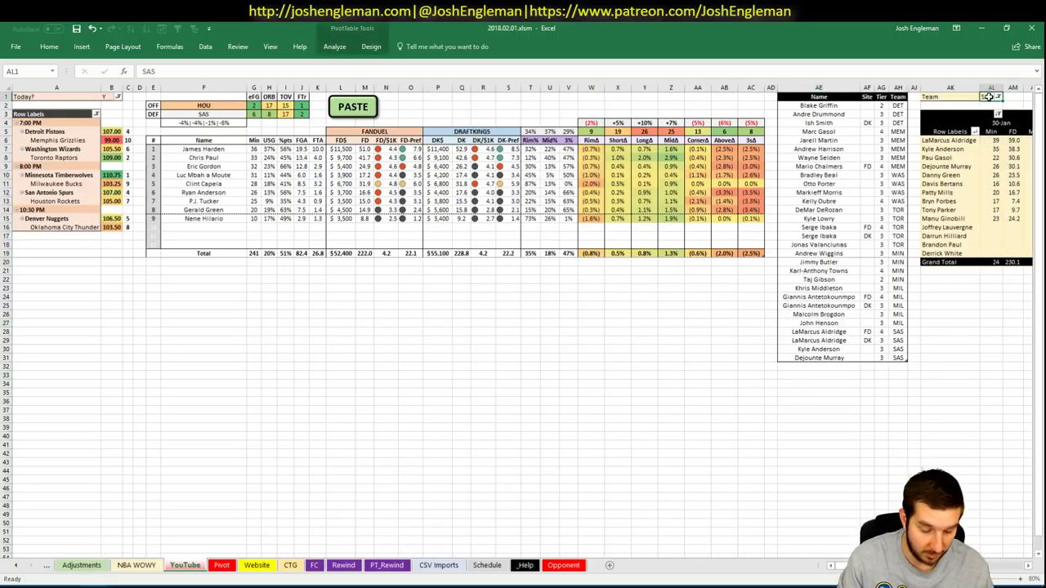
text(HOU)
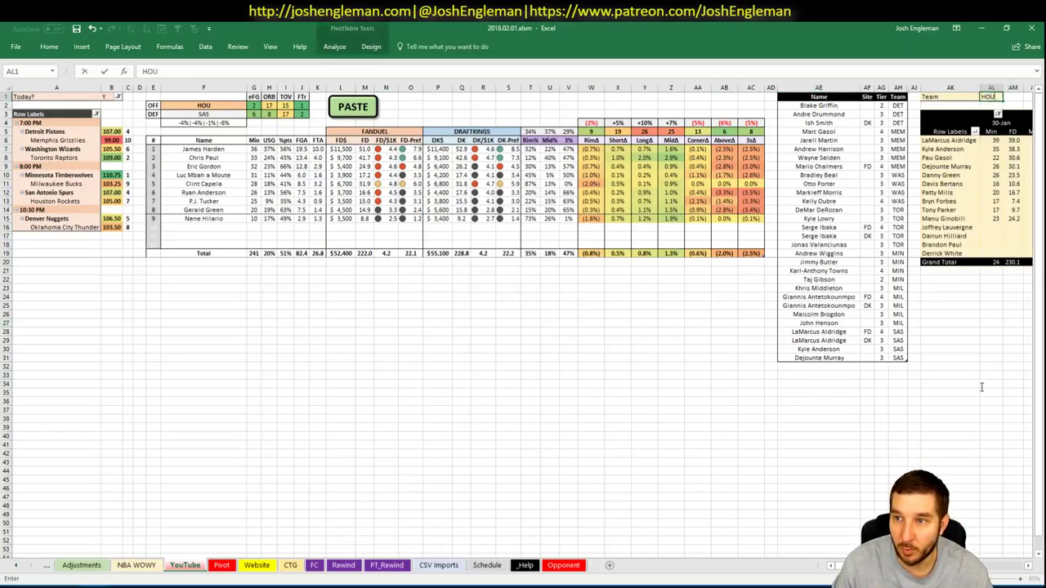
key(Return)
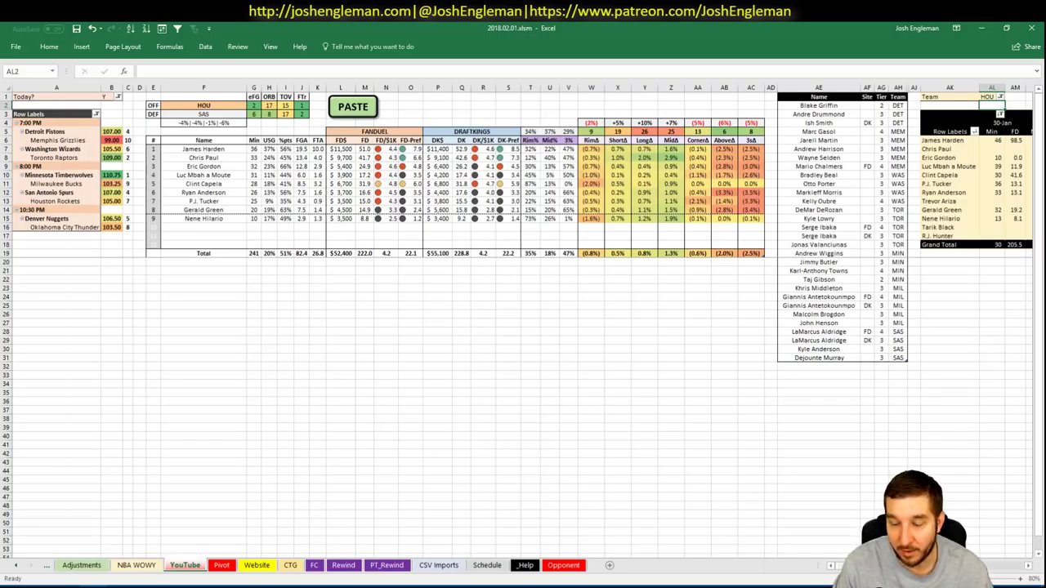
scroll(523, 327, right, 2)
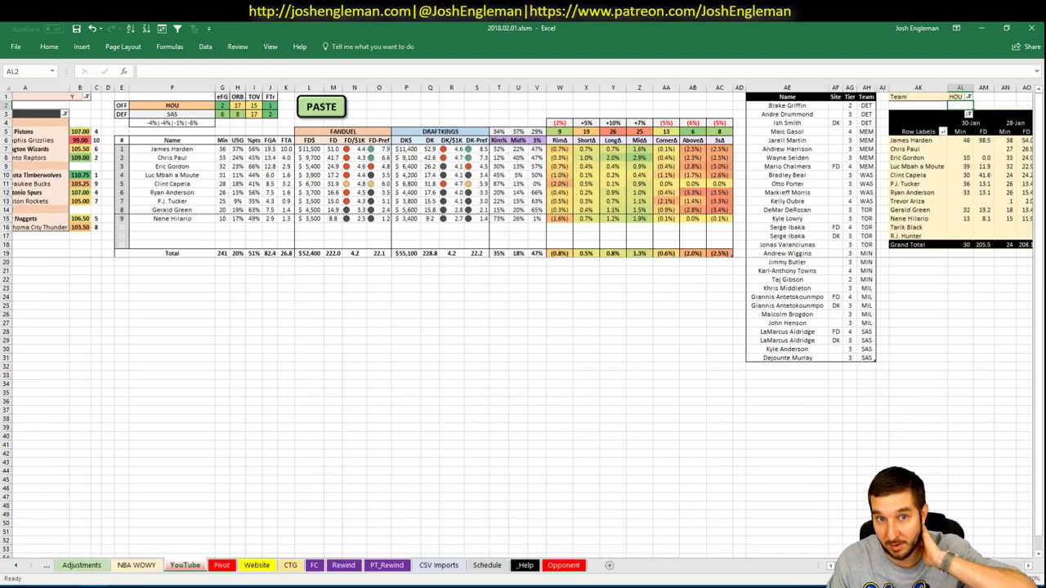
scroll(523, 327, right, 3)
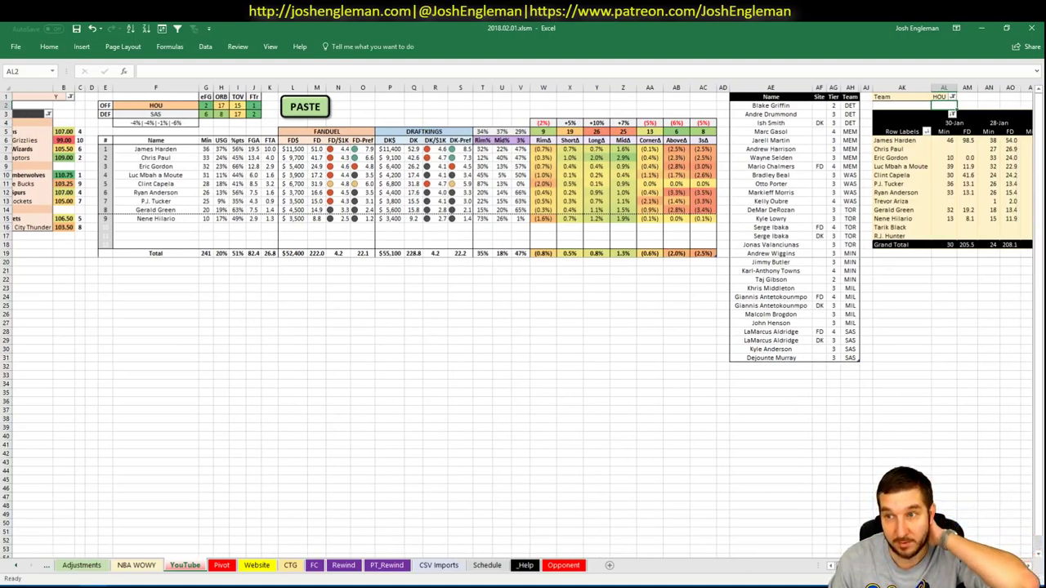
scroll(523, 327, right, 1)
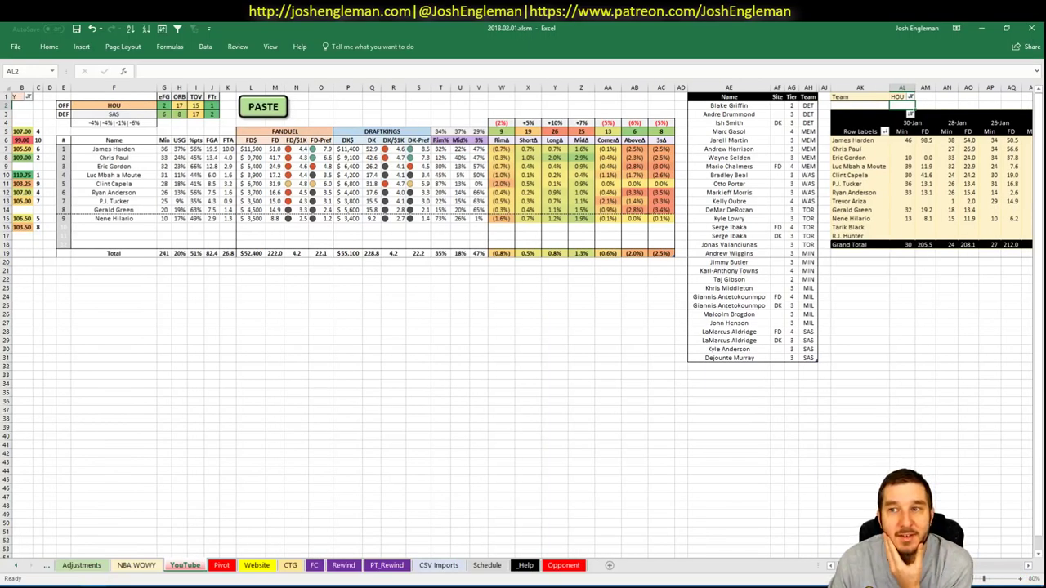
scroll(524, 327, right, 1)
scroll(523, 327, right, 1)
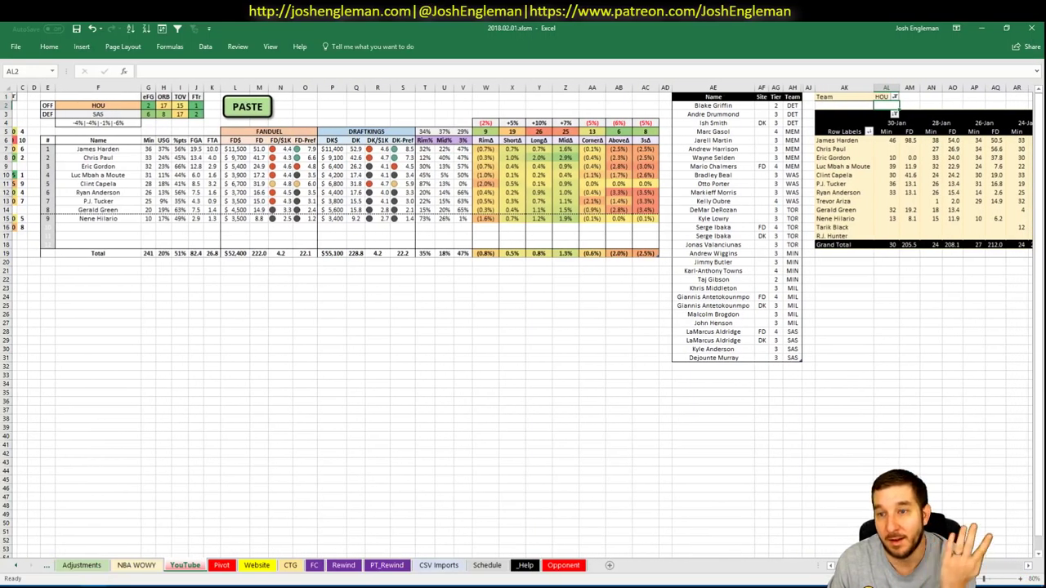
scroll(826, 557, left, 3)
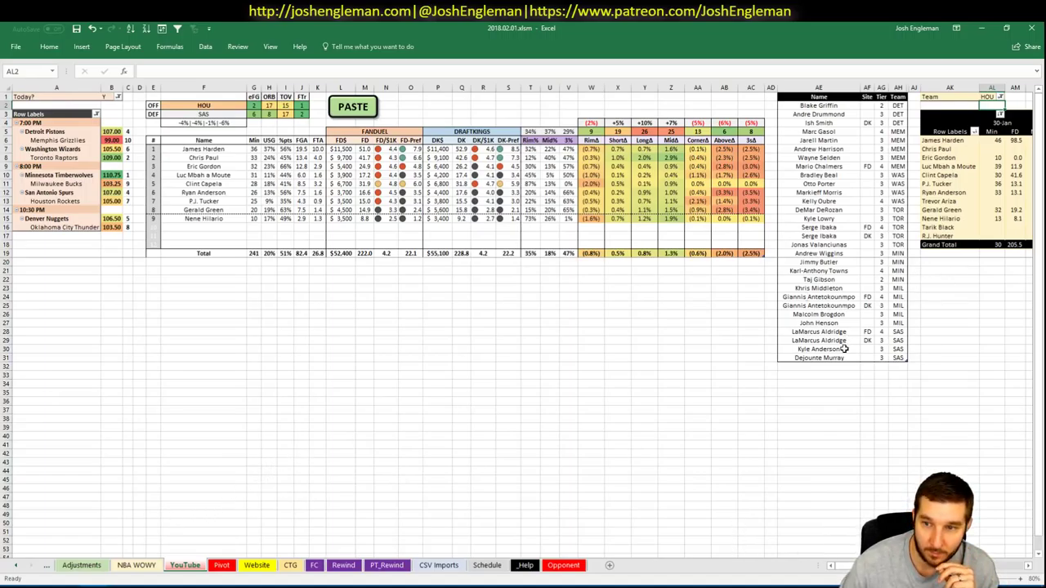
Add James Harden to the tier list below Dejounte Murray with tier 3, leaving the site blank.
click(804, 366)
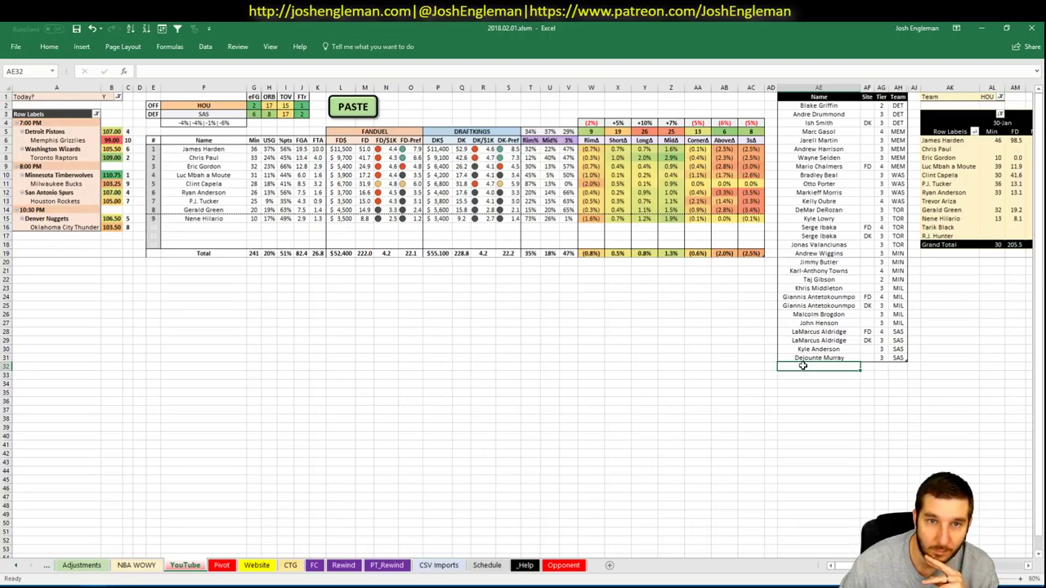
text(James Harden)
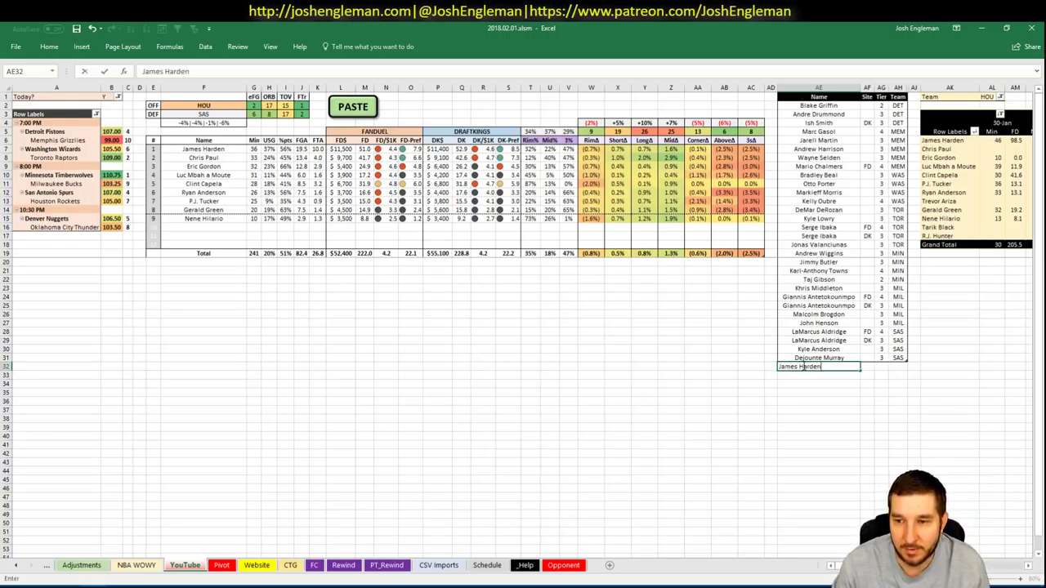
key(Tab)
key(Tab)
text(3)
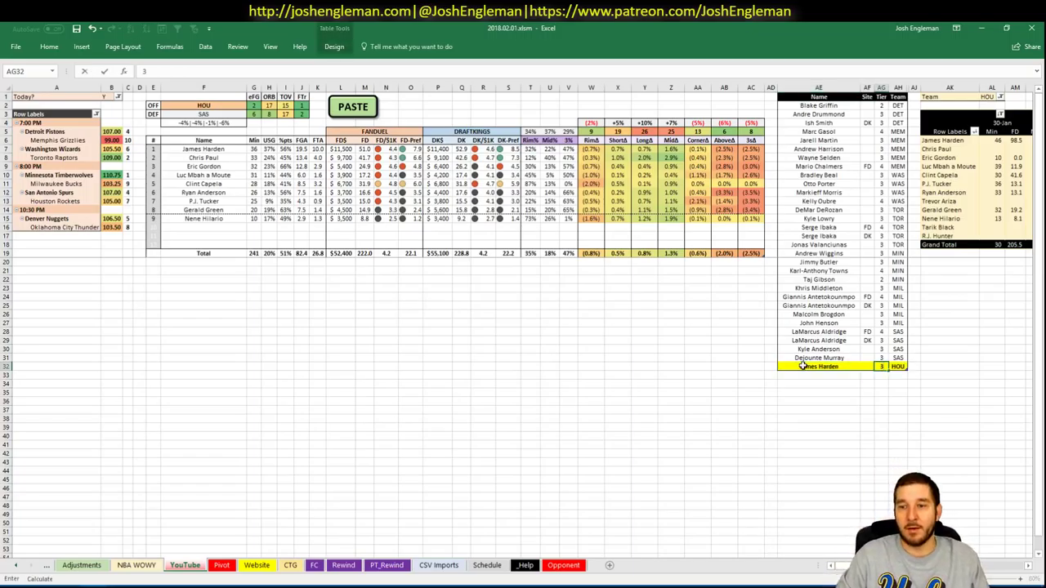
key(Return)
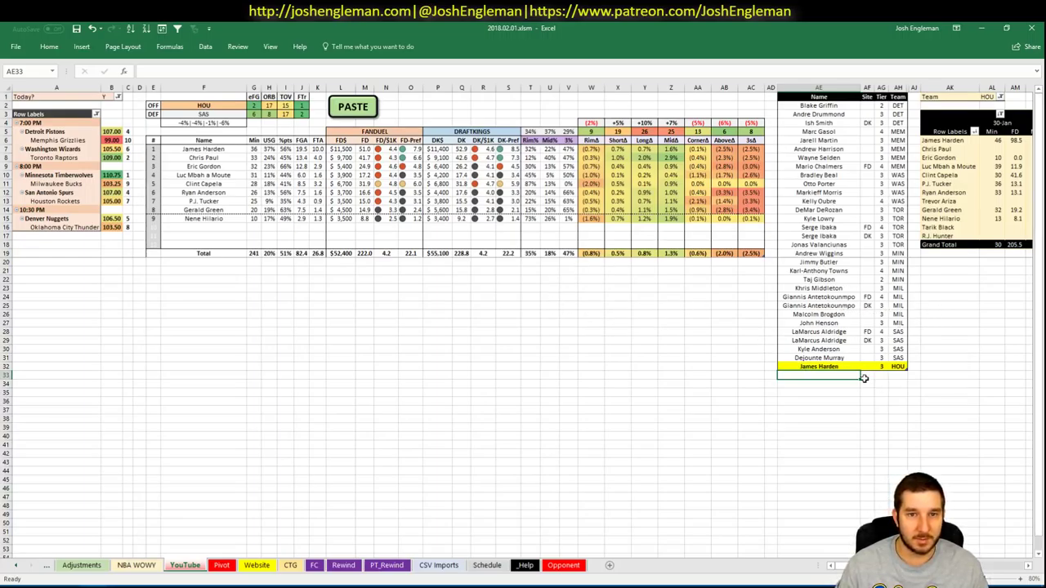
Review Houston's recent games in the pivot table and add Eric Gordon to the tier list with tier 3, leaving the site blank.
scroll(523, 319, right, 5)
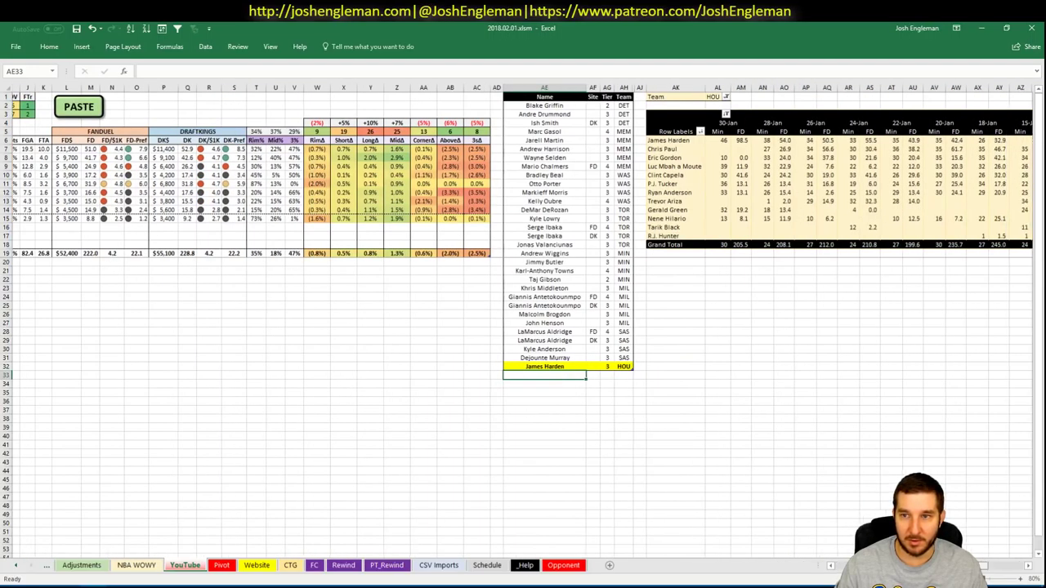
scroll(523, 319, left, 4)
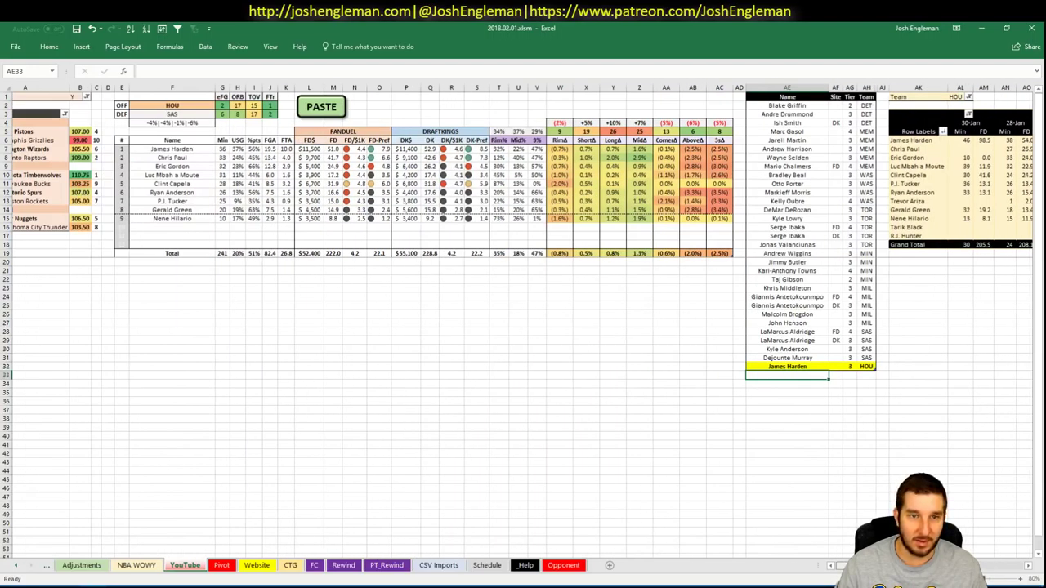
scroll(1018, 567, right, 5)
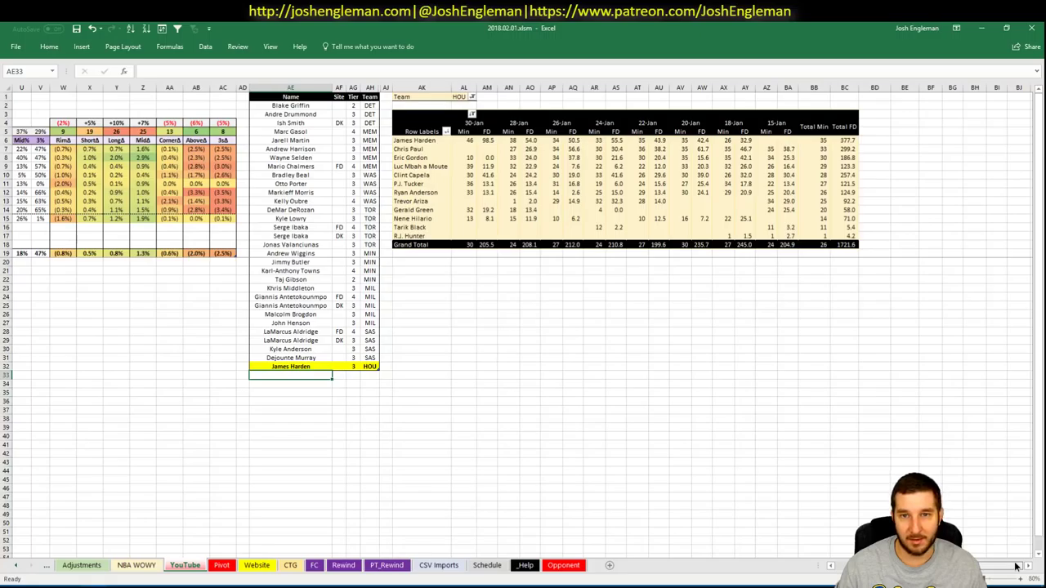
scroll(879, 404, left, 5)
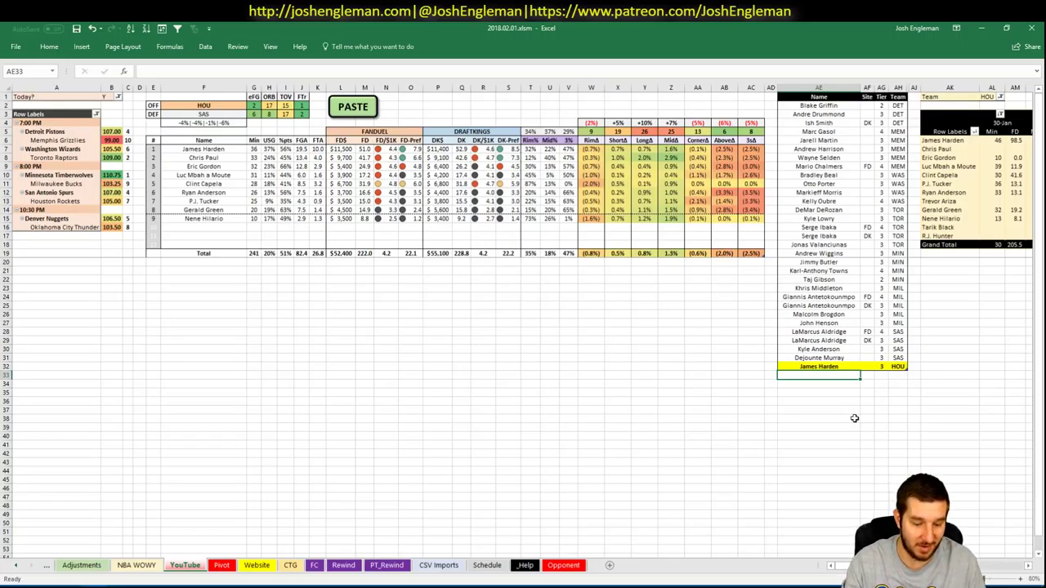
text(Eric G)
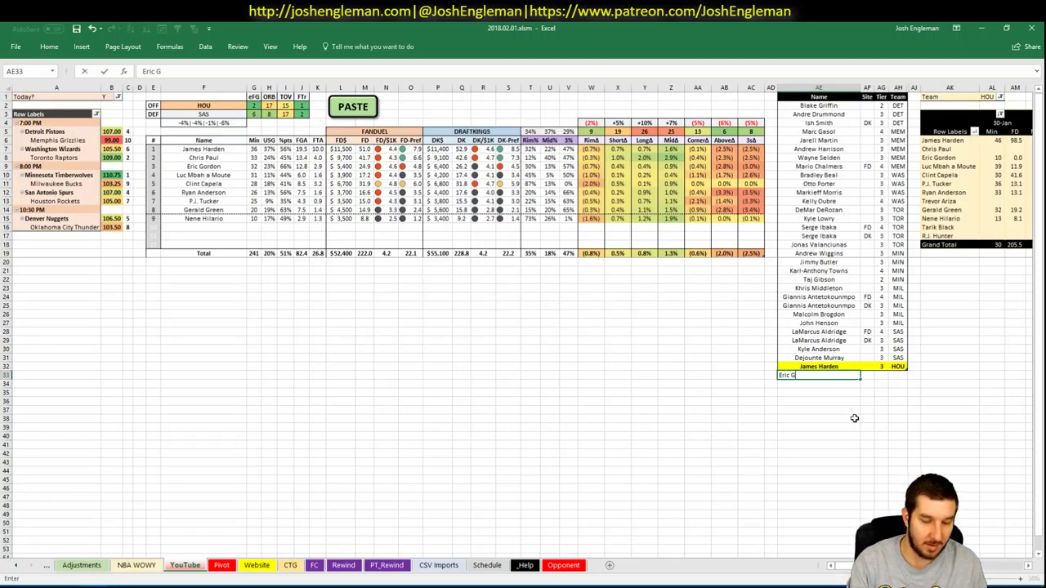
text(ordon)
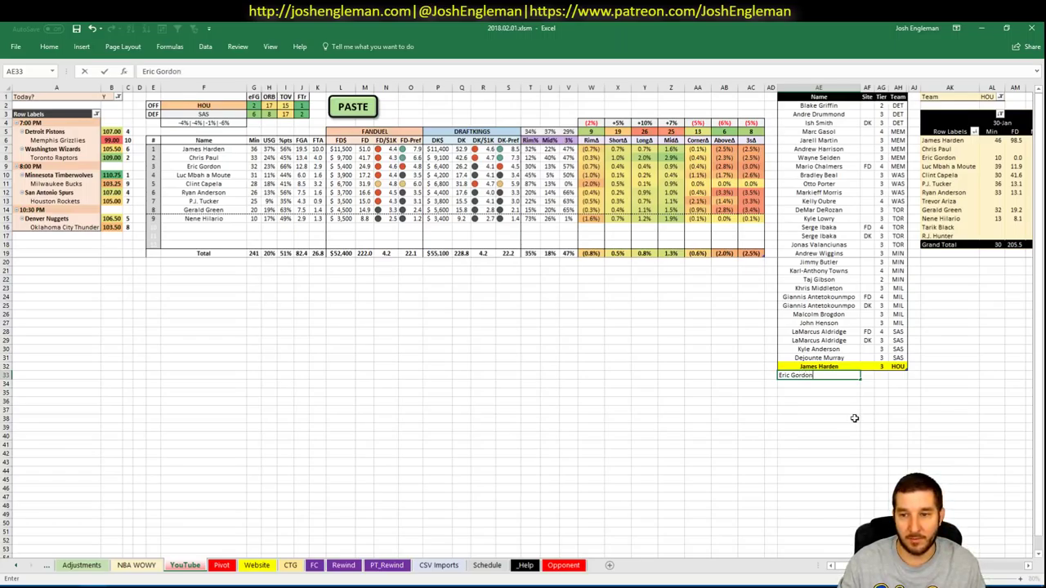
key(Tab)
key(Tab)
text(3)
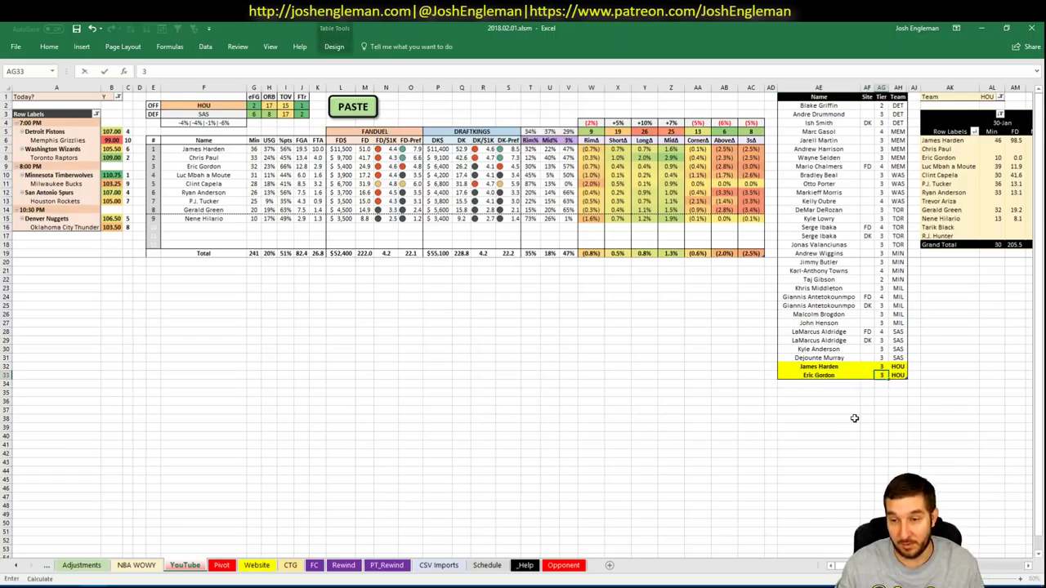
key(Return)
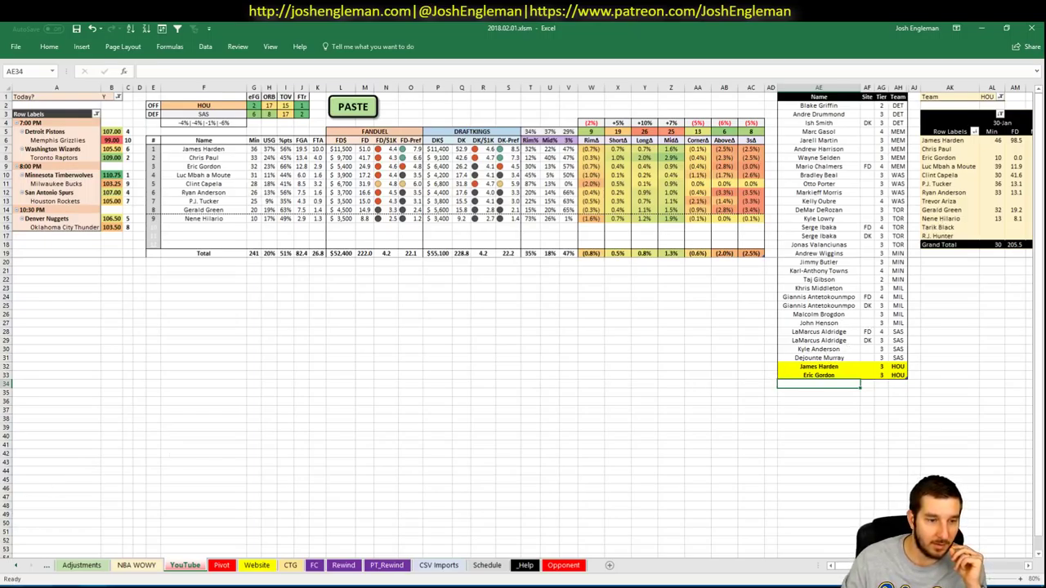
Check center Clint Capela's game log against SAS in FantasyCruncher, and return to the Excel workbook.
key(alt+Tab)
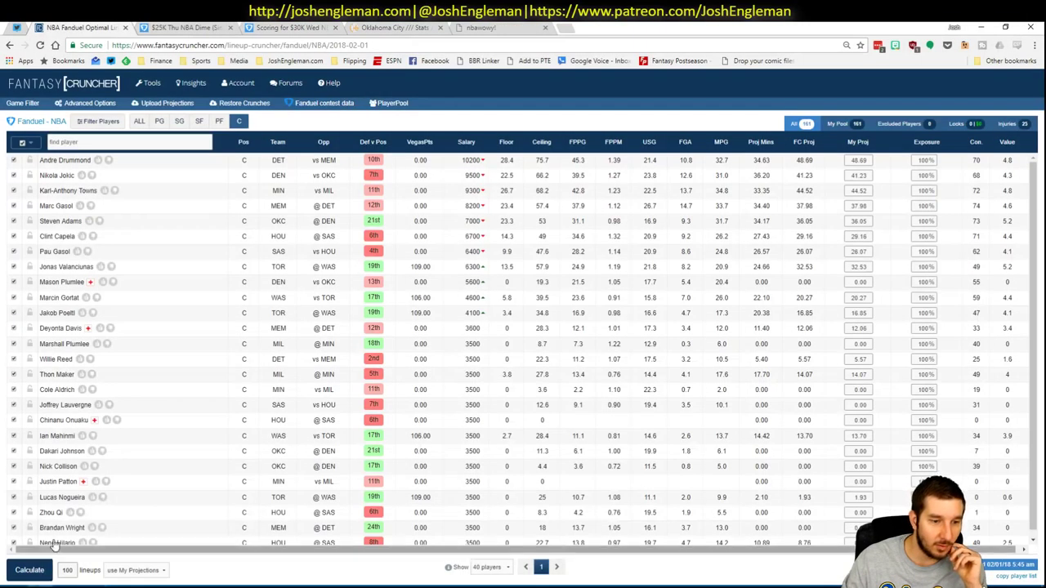
click(62, 238)
click(309, 259)
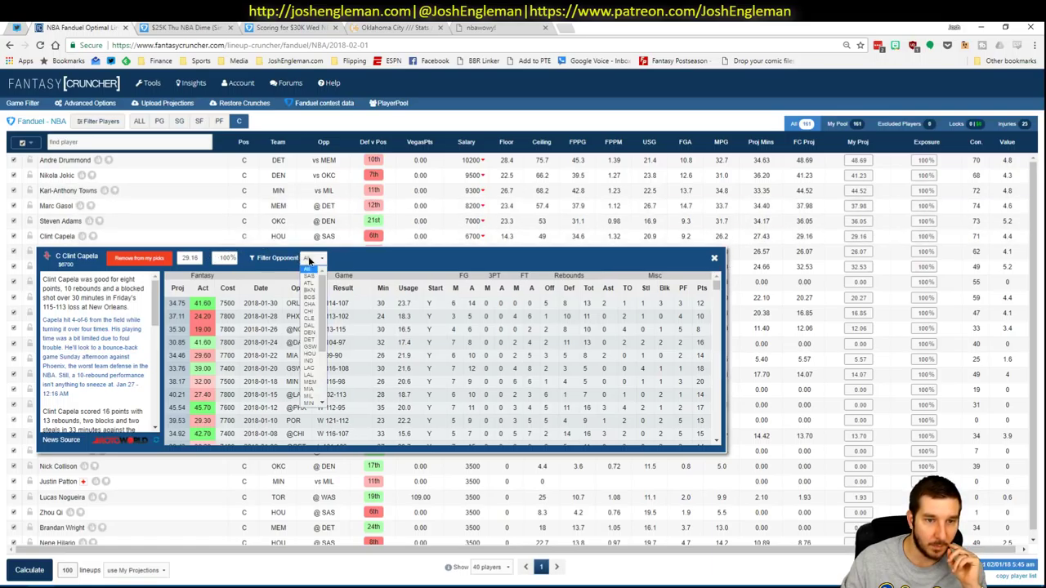
click(309, 275)
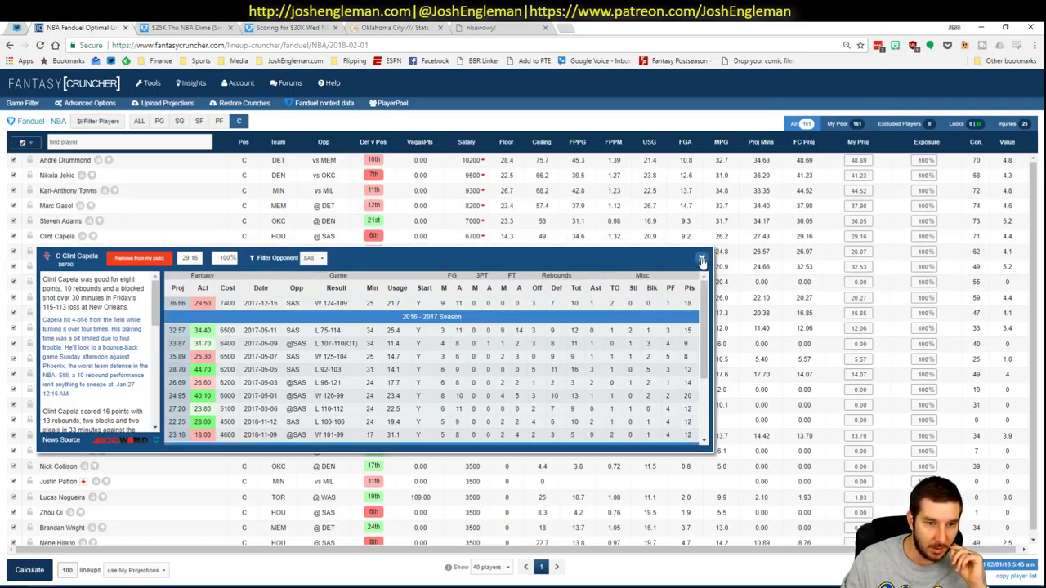
click(702, 261)
key(alt+Tab)
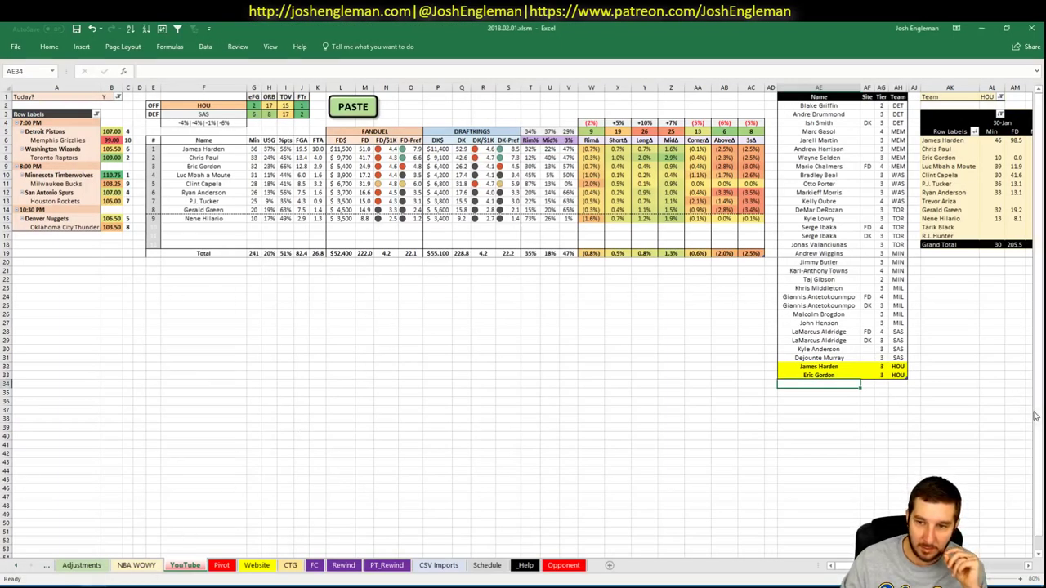
Add Clint Capela to the tier list below Eric Gordon, leaving the site blank, and review his recent FanDuel points in the pivot table.
text(Clint Capela)
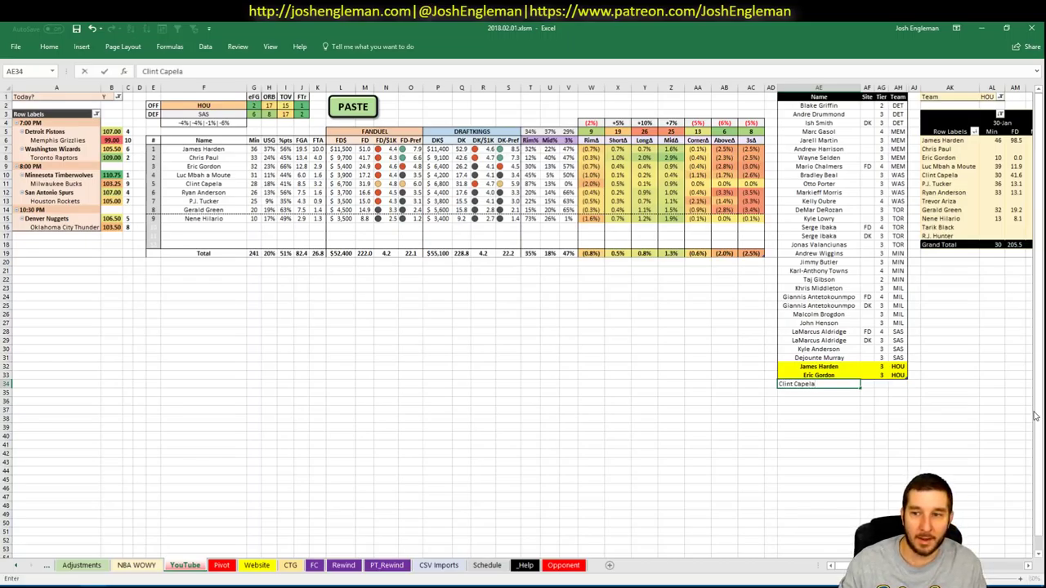
key(Tab)
key(Tab)
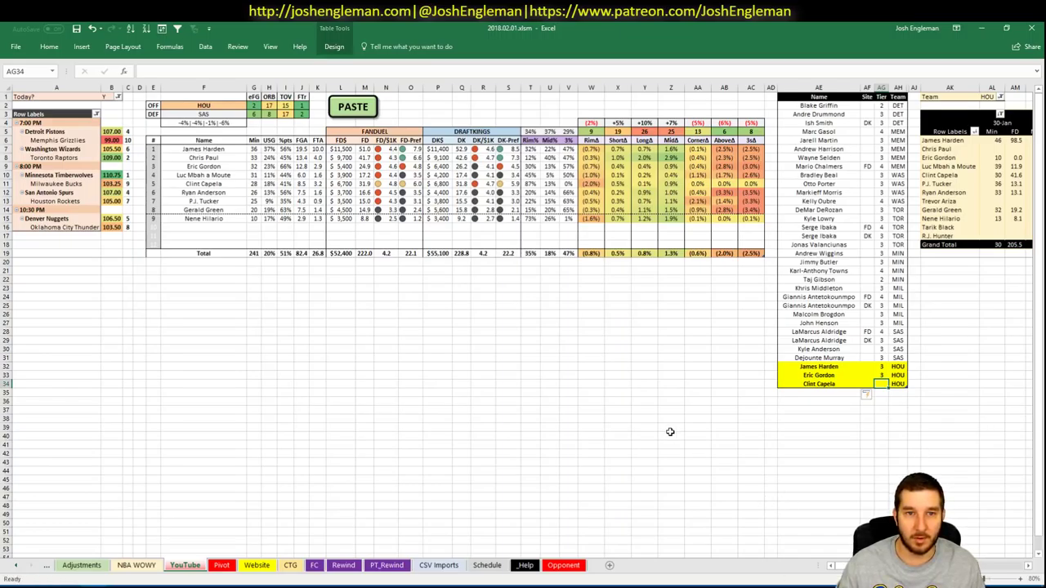
scroll(523, 319, right, 1)
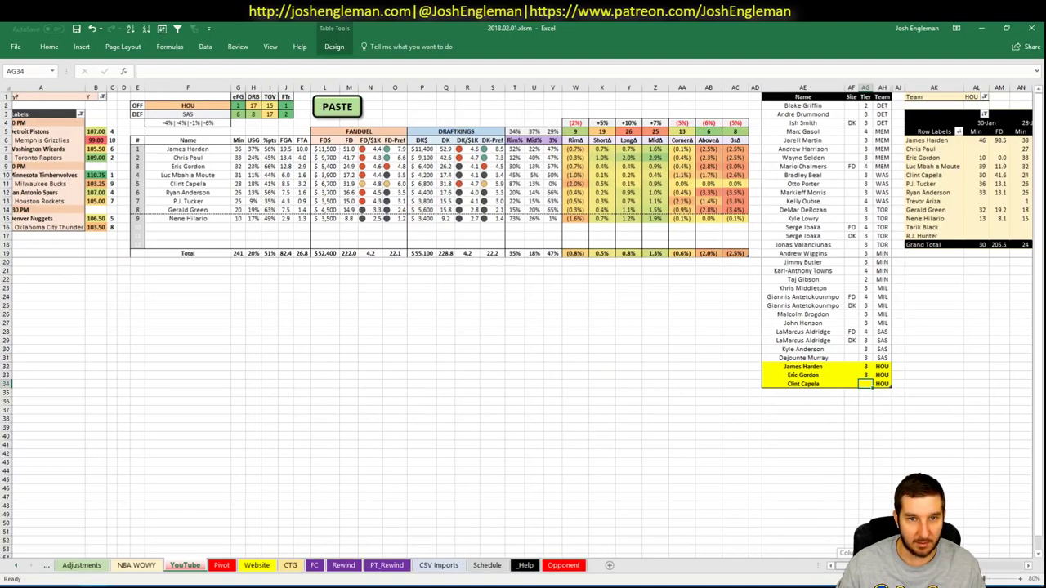
scroll(523, 319, right, 5)
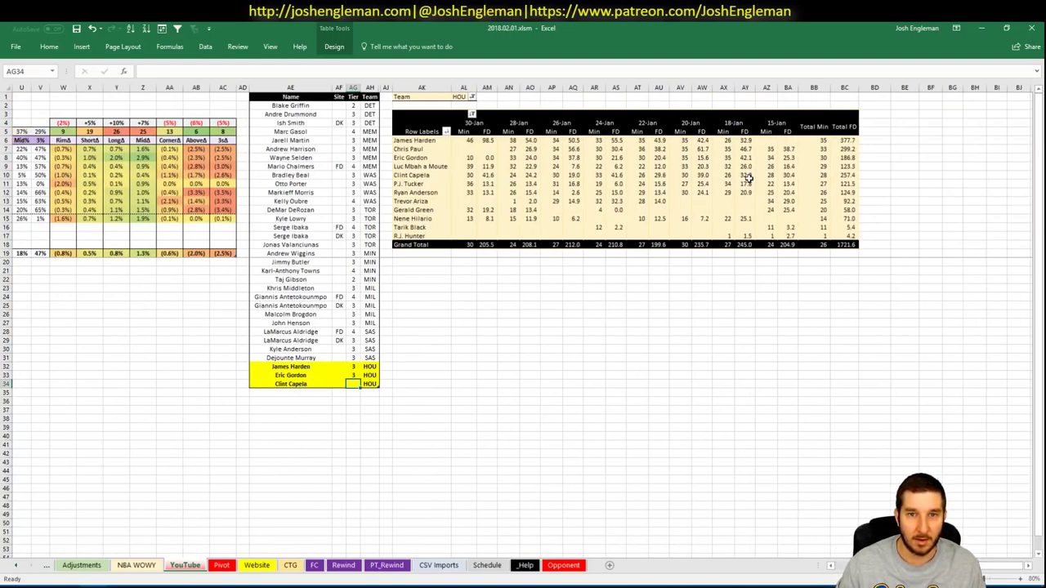
click(487, 175)
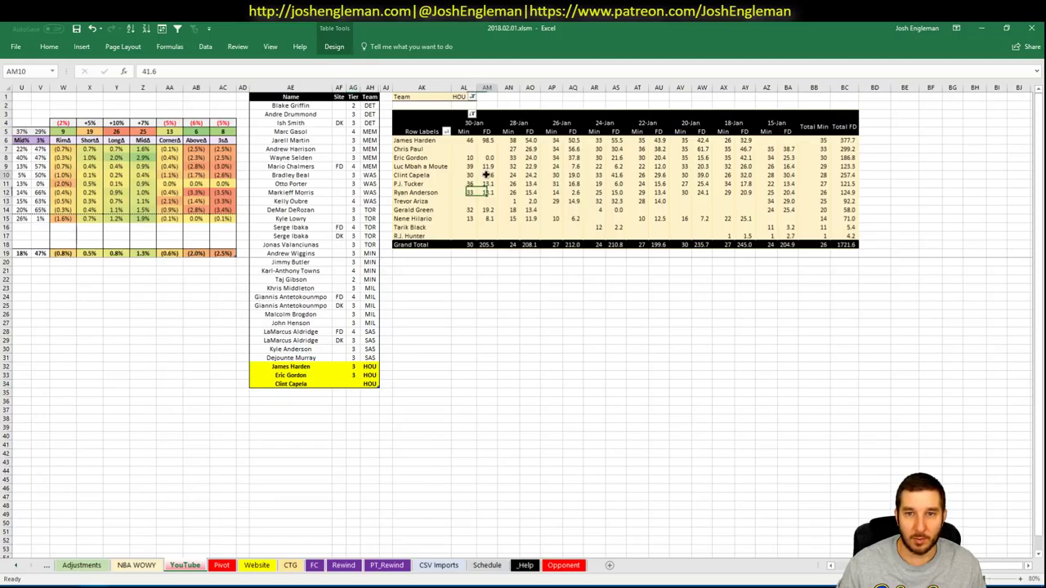
click(618, 175)
click(696, 175)
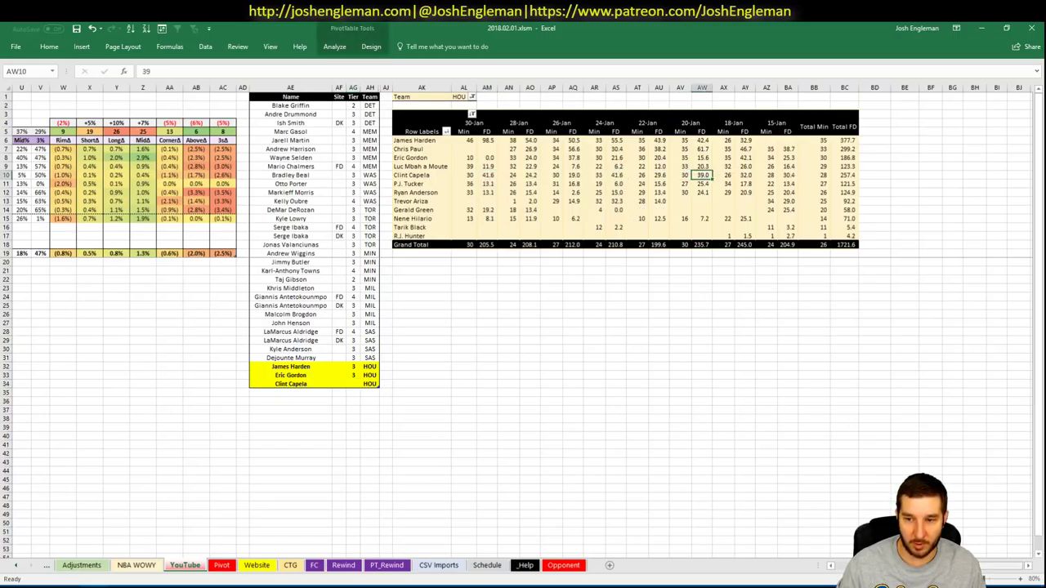
Set Clint Capela's tier to 3 in the tier list.
scroll(785, 270, left, 5)
click(848, 390)
click(879, 384)
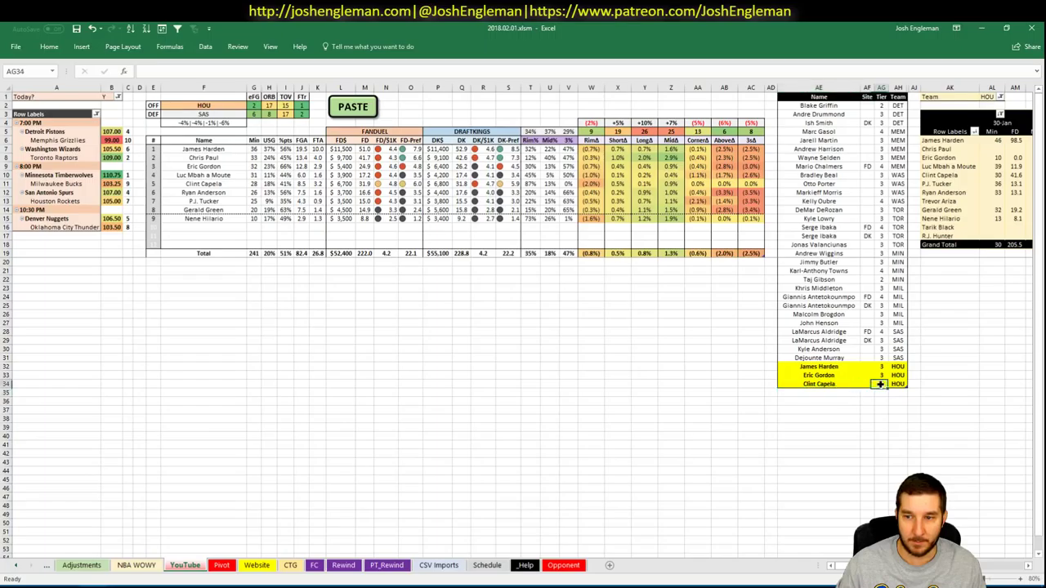
text(3)
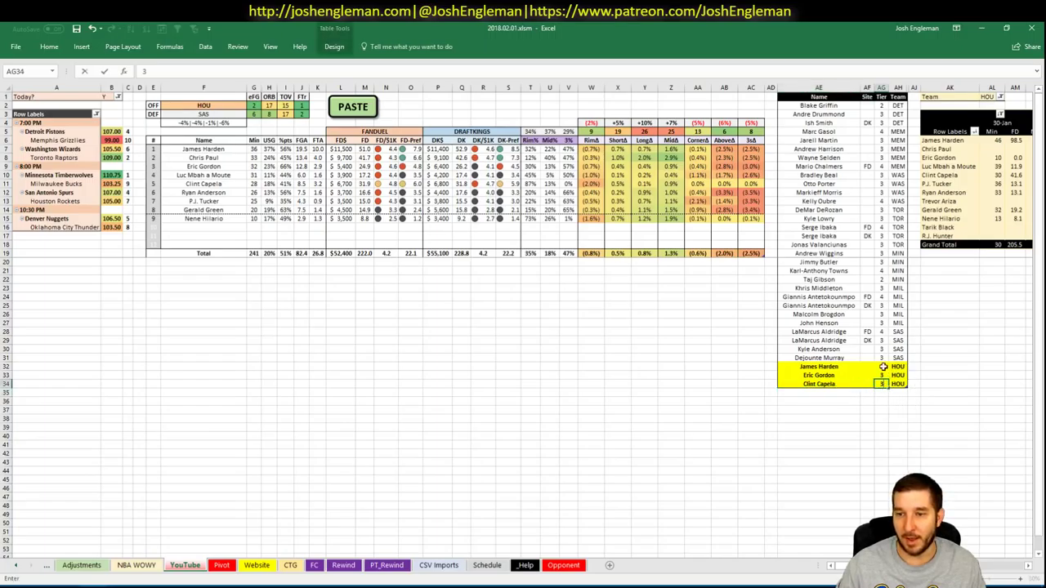
click(880, 425)
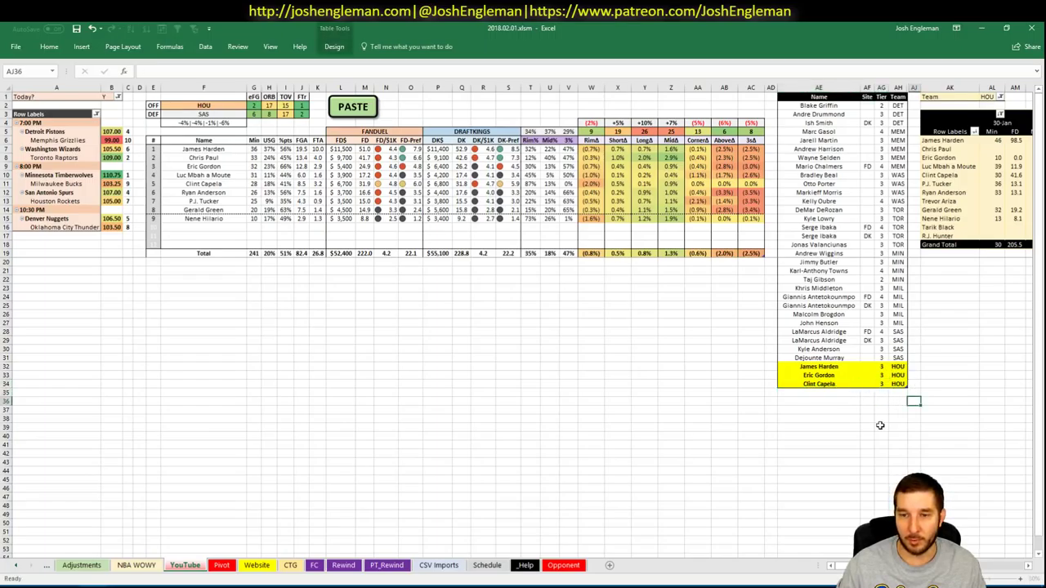
Change the offensive team in the matchup table to DEN.
click(223, 105)
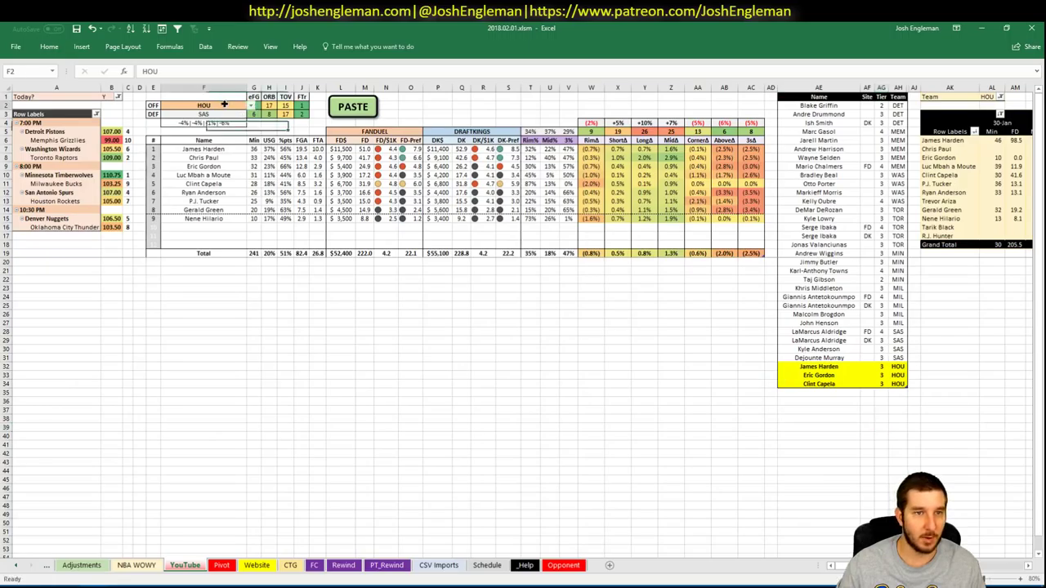
text(DEN)
key(Return)
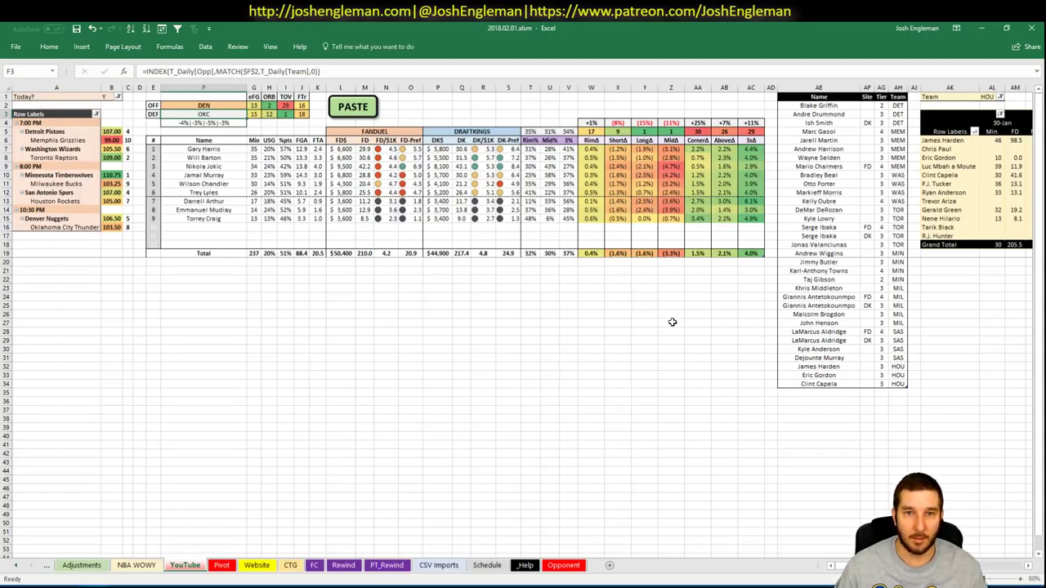
Filter the recent-games pivot table to team DEN and review the players' minutes and FanDuel points by date.
click(802, 393)
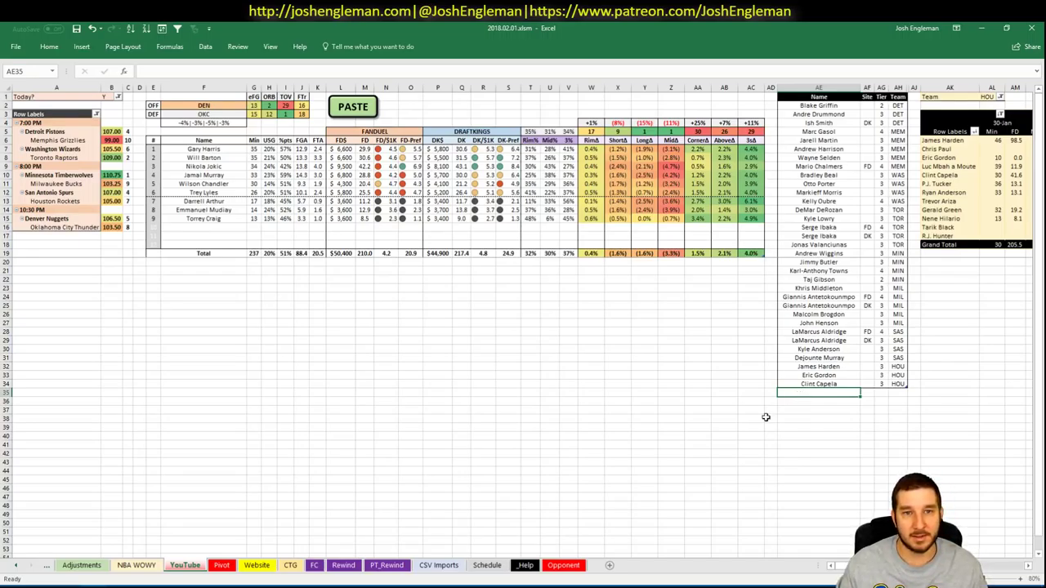
click(986, 97)
text(DE)
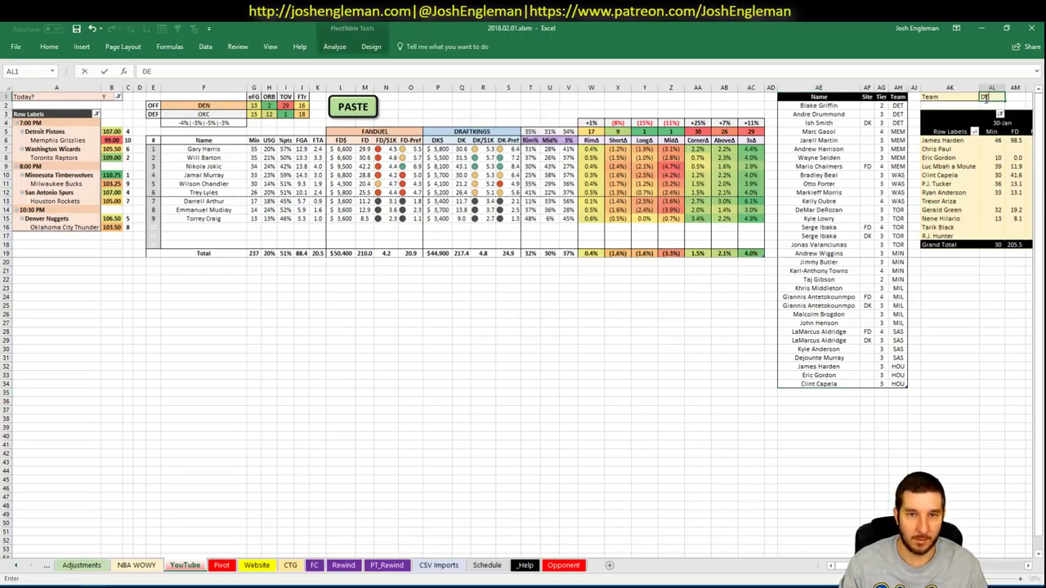
text(N)
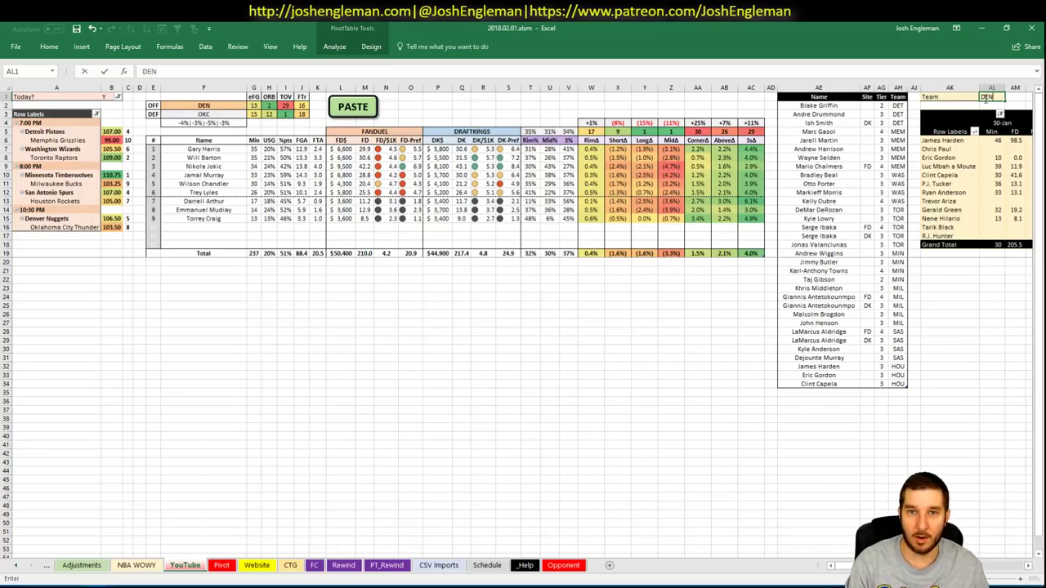
key(Return)
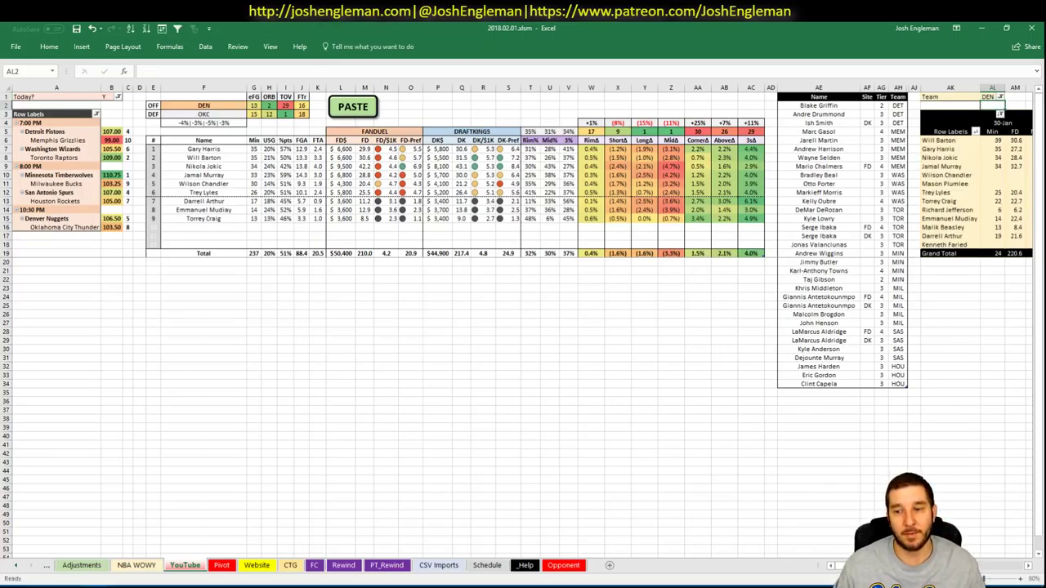
scroll(523, 327, right, 5)
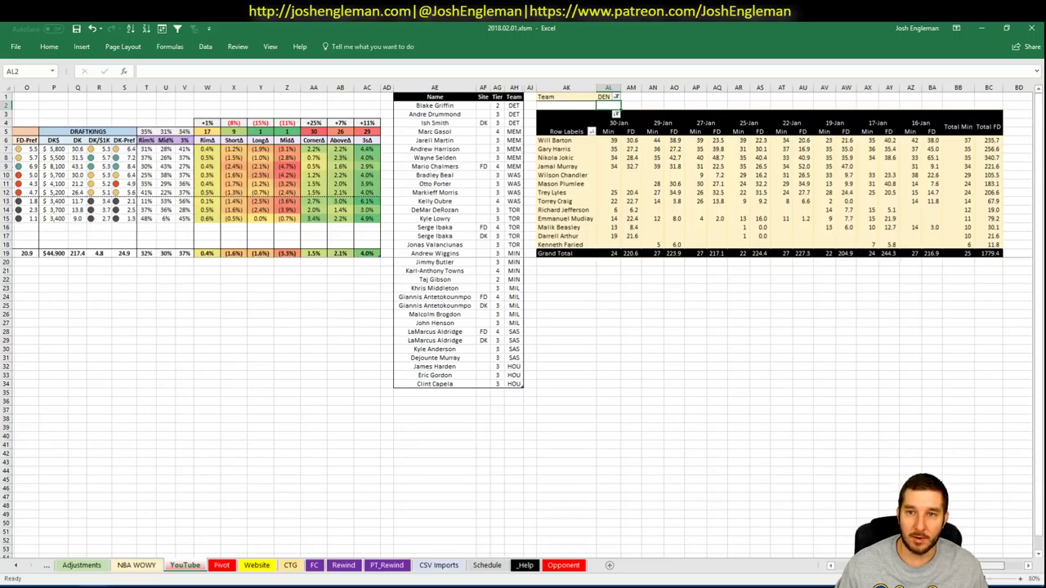
scroll(815, 392, left, 5)
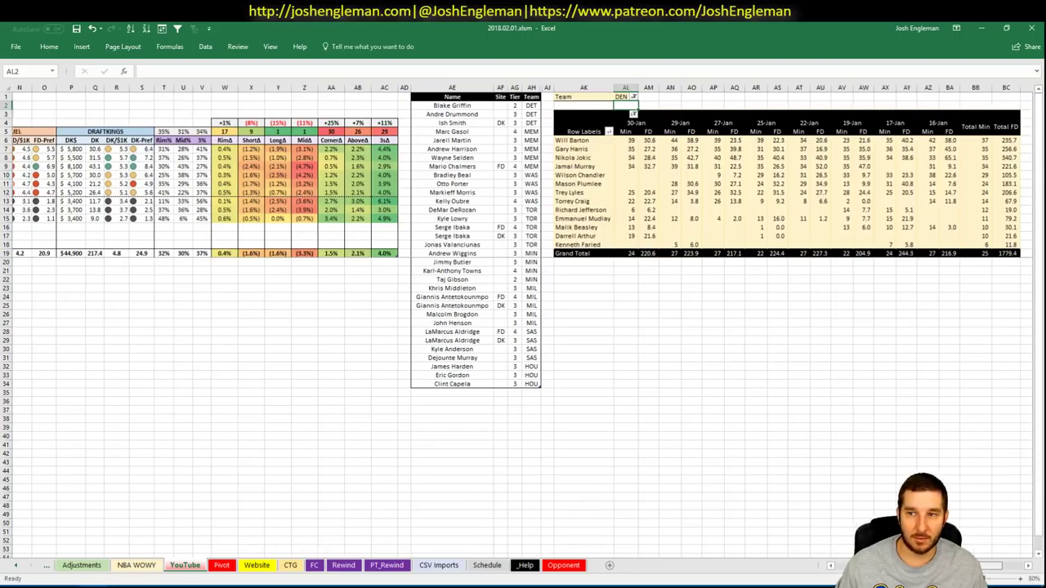
Add Gary Harris to the tier list below Clint Capela with site FD and tier 4.
click(851, 391)
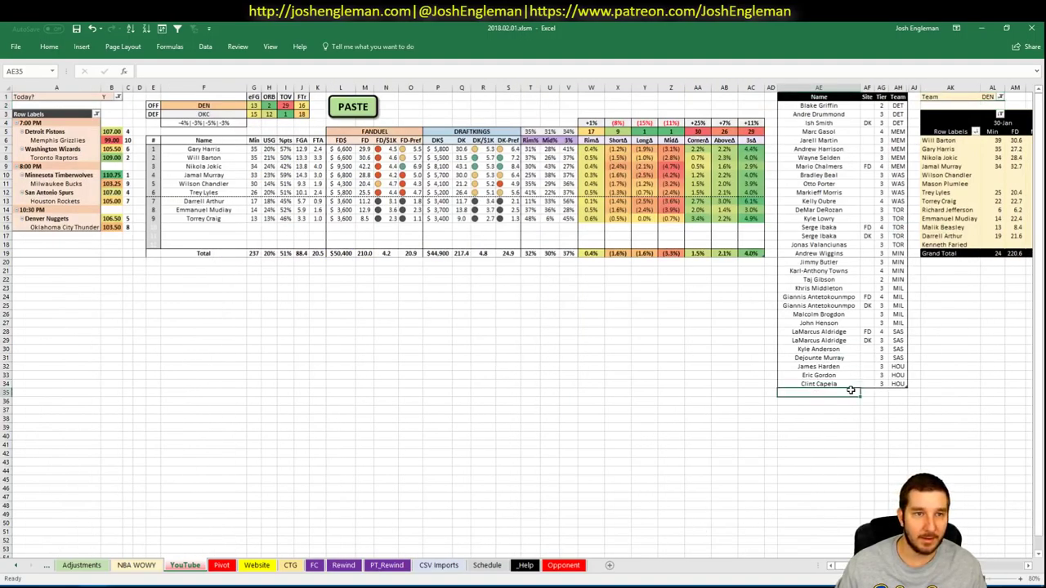
text(Gary Harris)
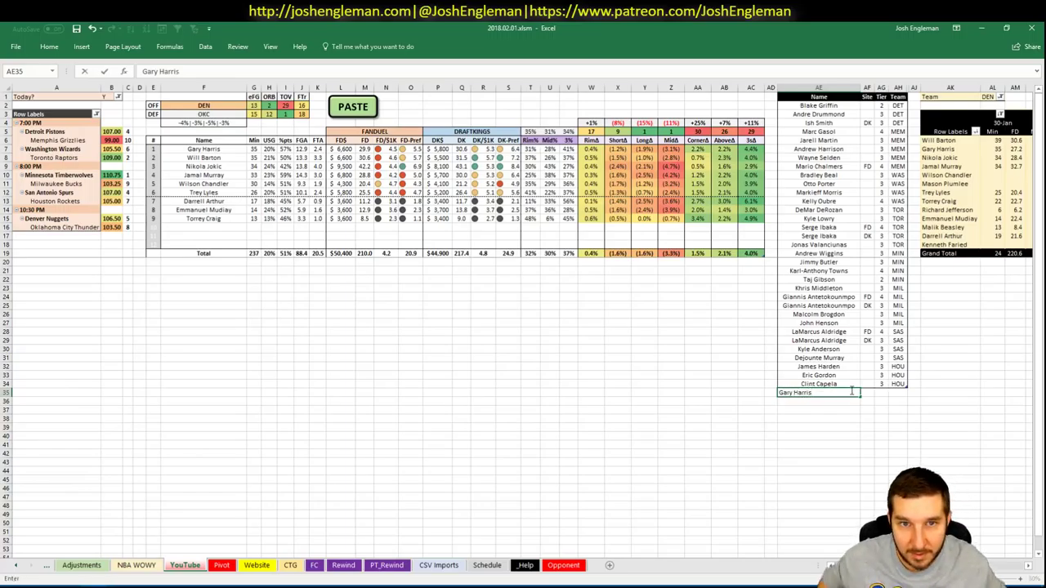
key(Tab)
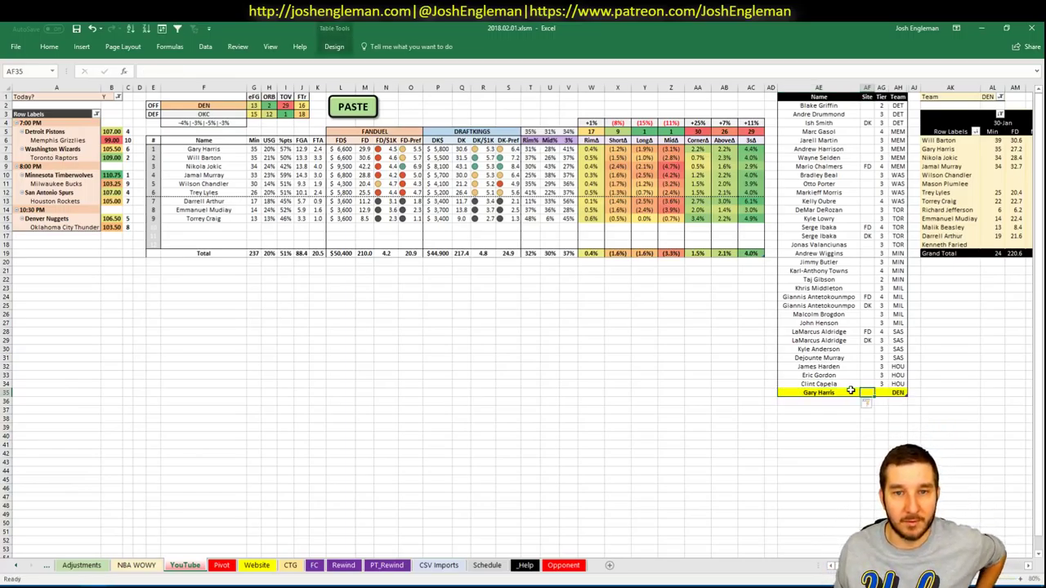
text(FD)
key(Tab)
text(4)
key(Return)
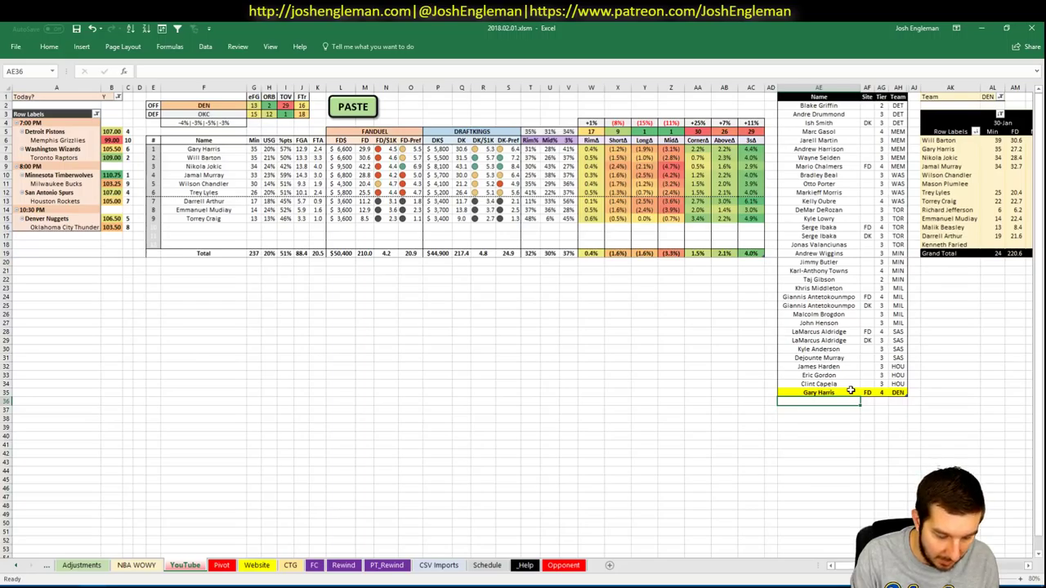
Add a second Gary Harris entry to the tier list with site DK and tier 3.
text(Gary Harris)
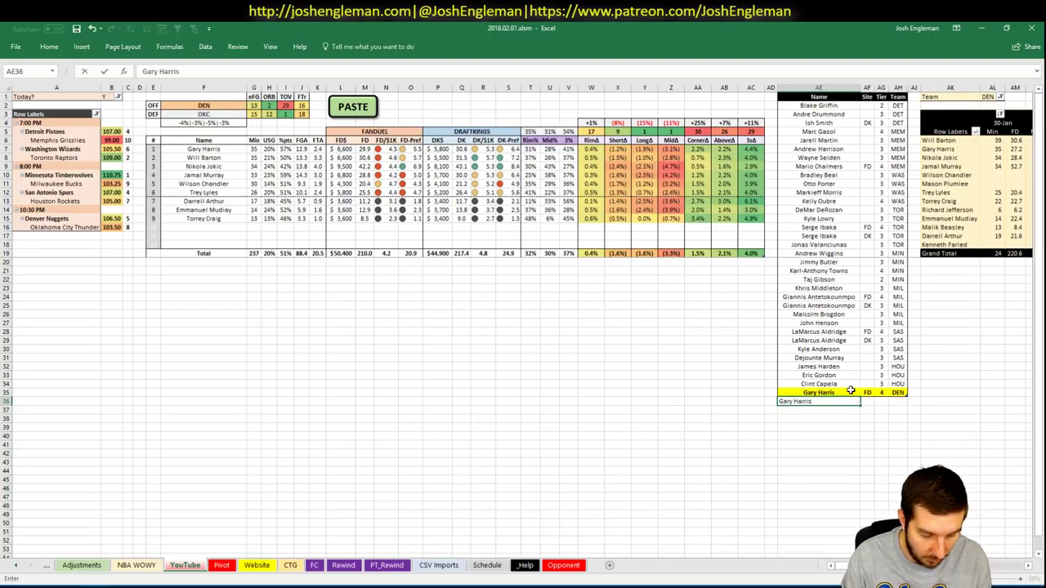
key(Tab)
text(DK)
key(Tab)
text(3)
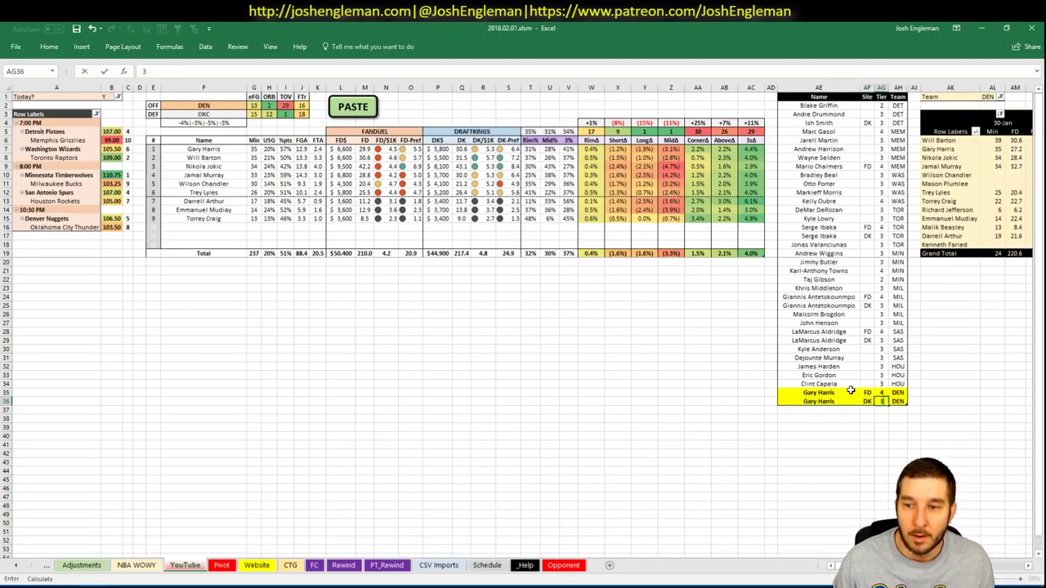
key(Return)
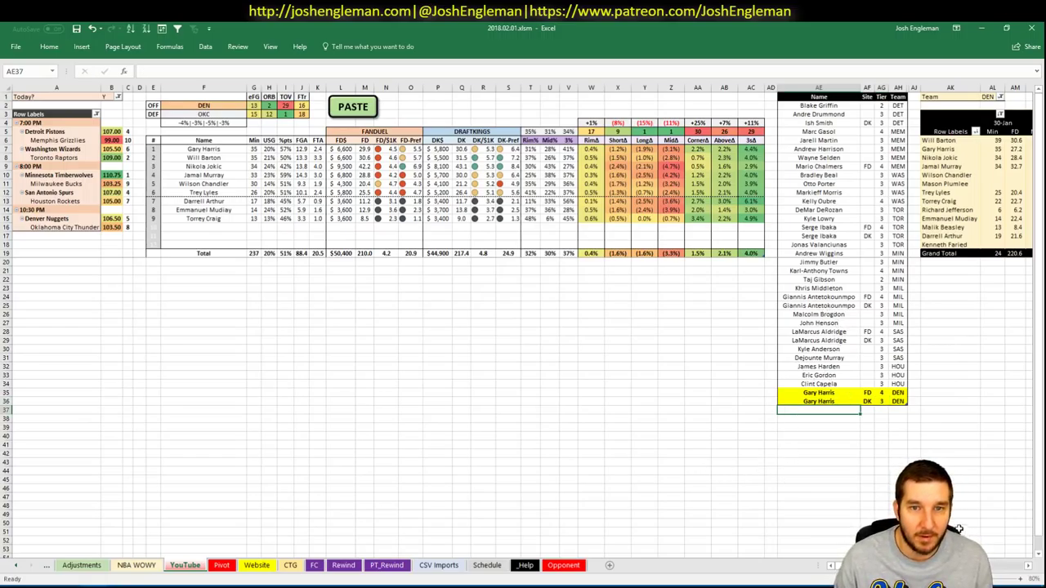
Review Denver's recent games in the pivot table and add Will Barton to the tier list with site FD and tier 4.
scroll(854, 566, right, 1)
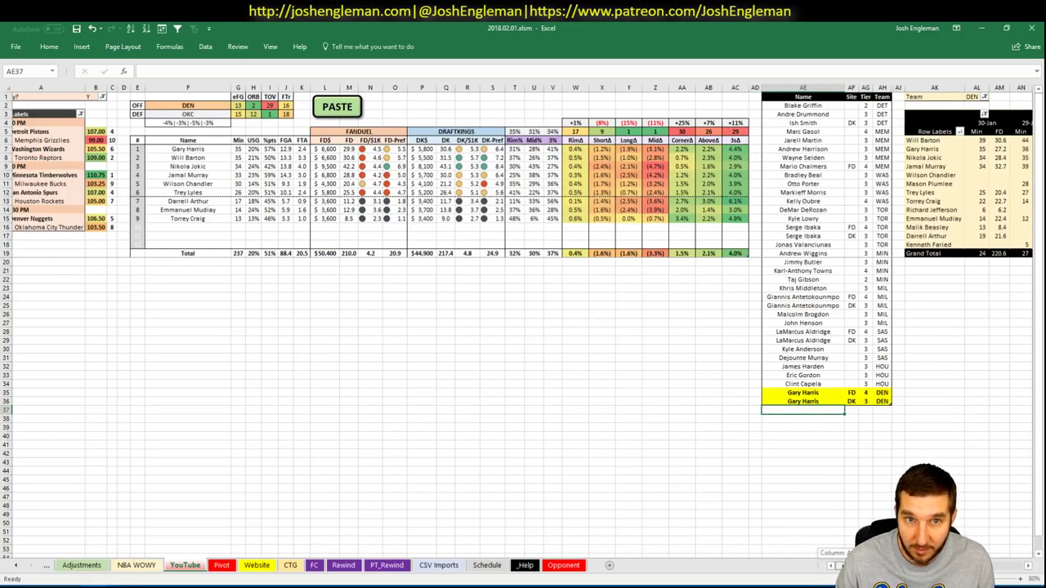
scroll(855, 566, right, 10)
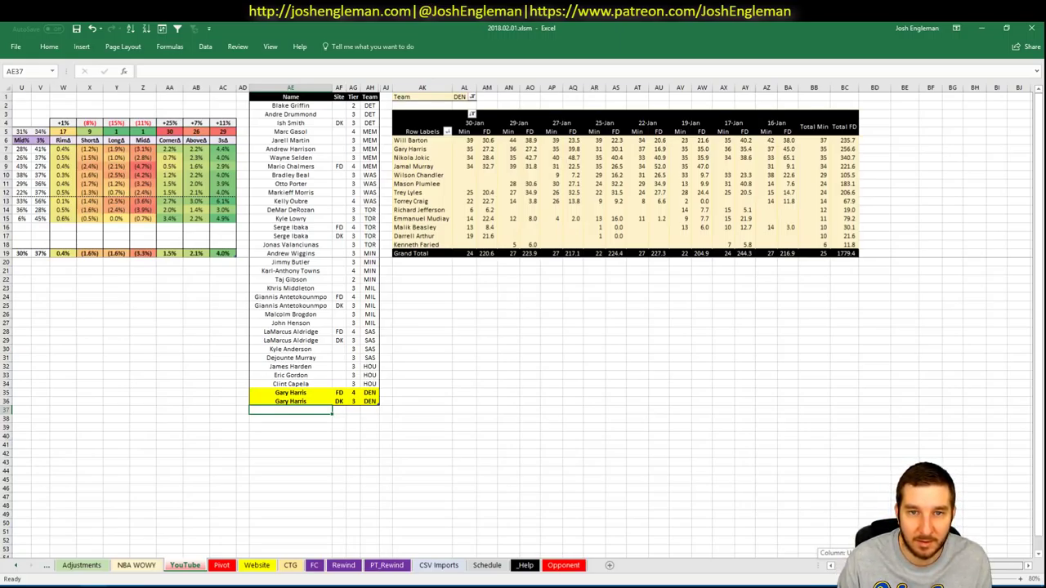
scroll(854, 566, left, 10)
text(Wi)
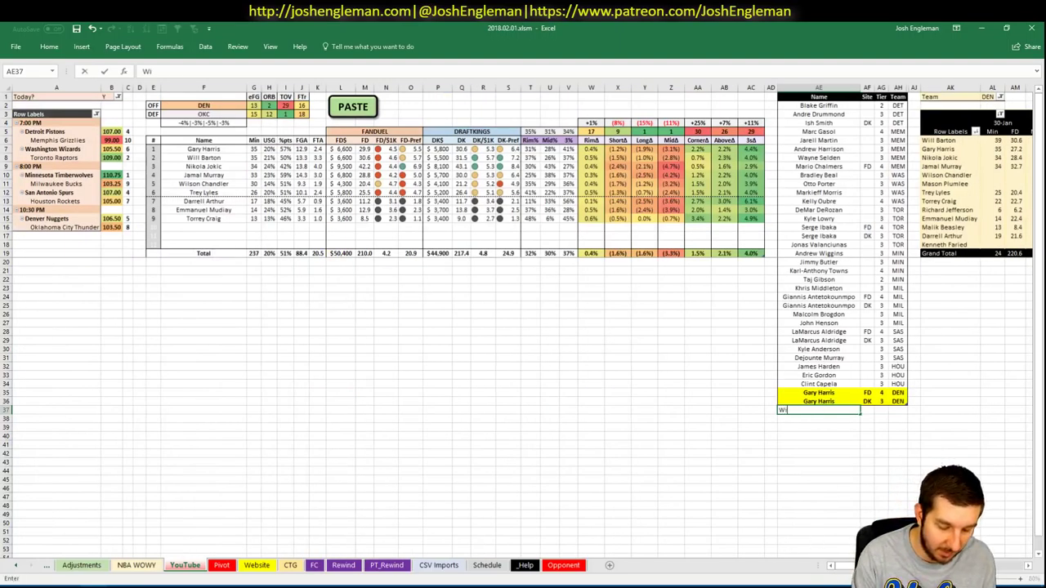
text(ll Barton)
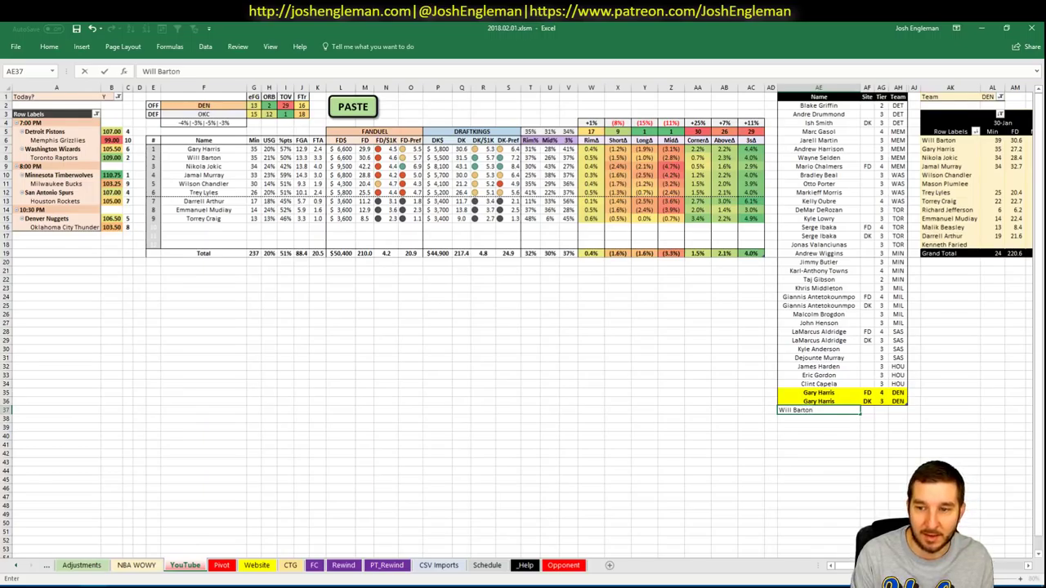
key(Tab)
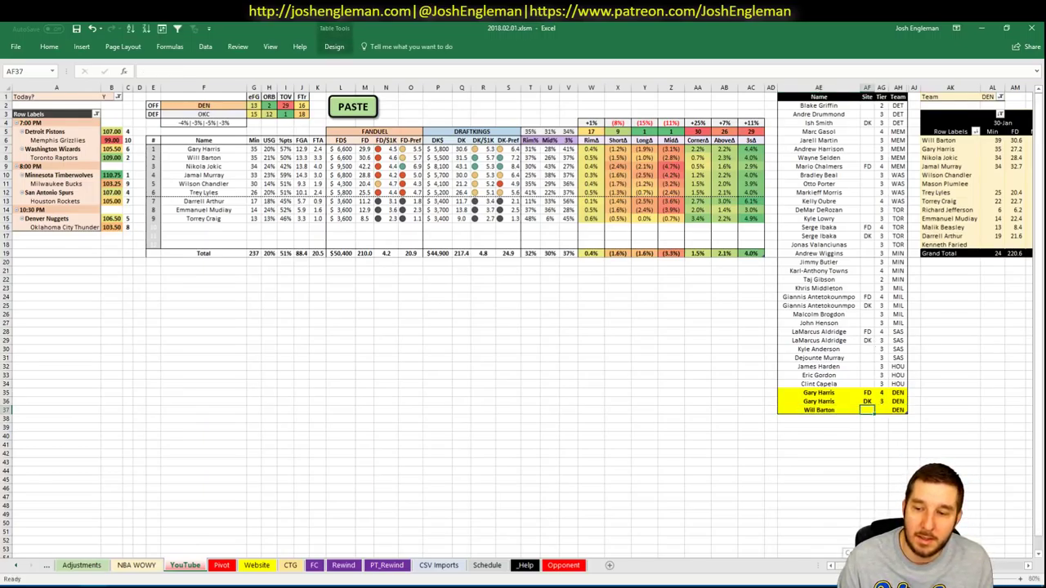
scroll(523, 327, right, 5)
scroll(523, 327, right, 1)
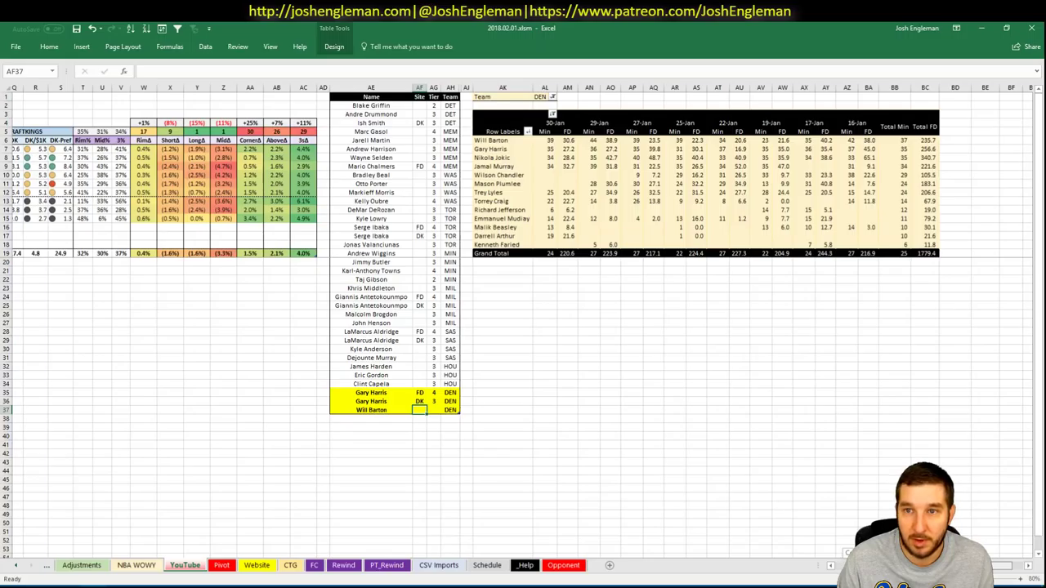
scroll(684, 532, left, 6)
text(FD)
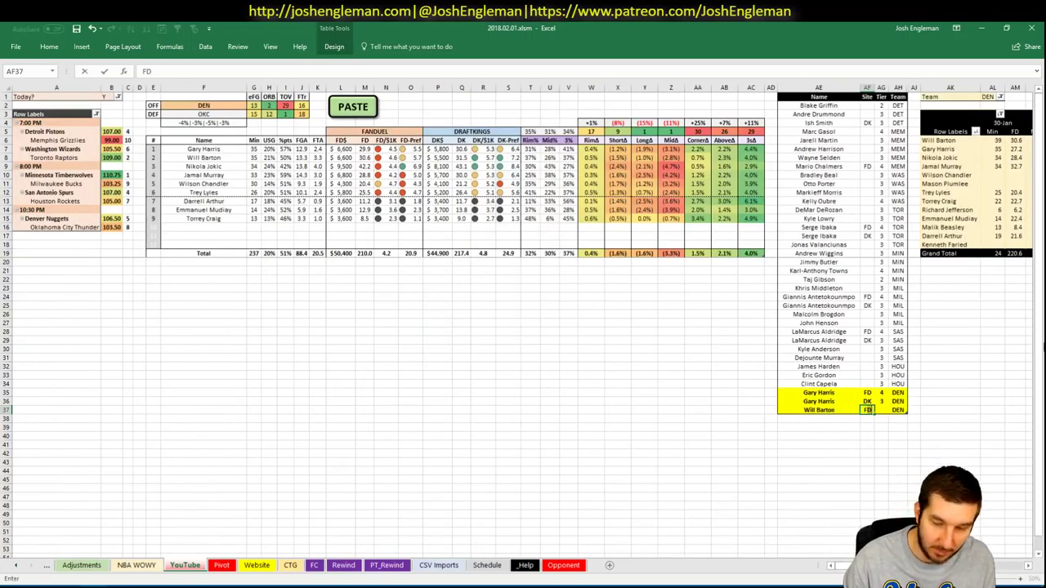
key(Tab)
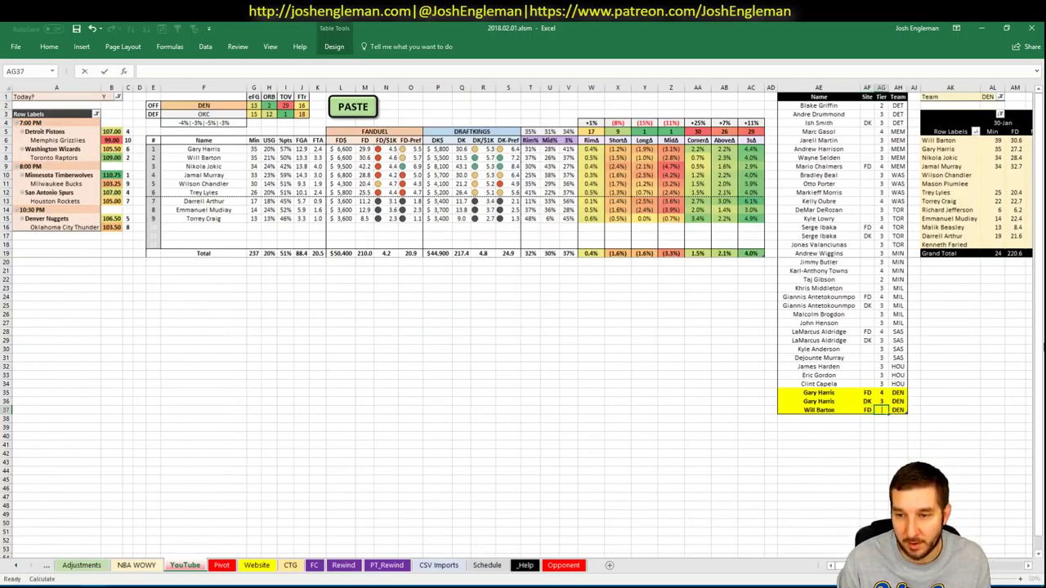
text(4)
key(Return)
Add a second Will Barton entry to the tier list with site DK and tier 3.
text(DK)
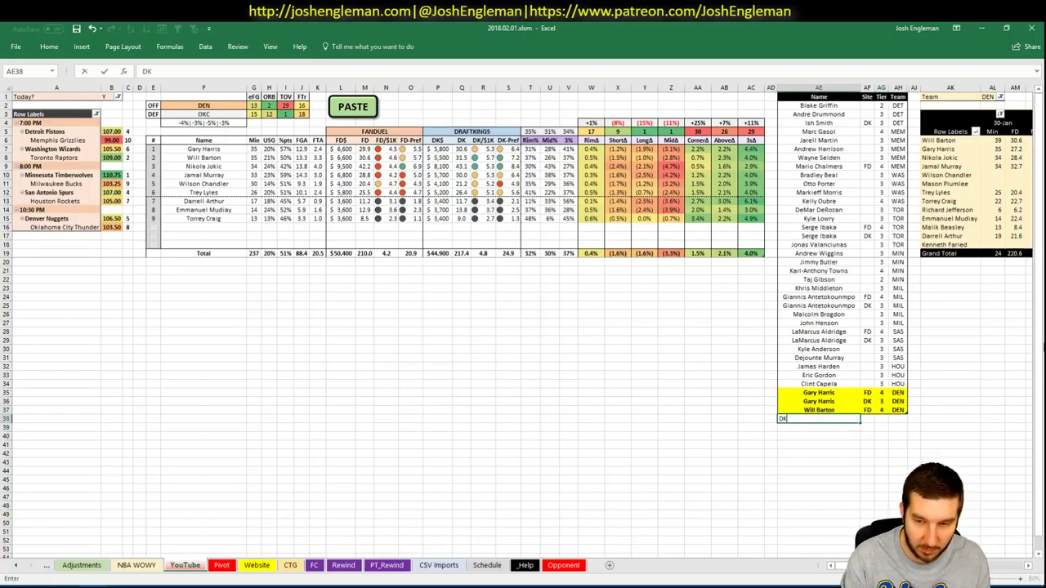
key(Tab)
text(DK)
click(819, 418)
text(Will Barton)
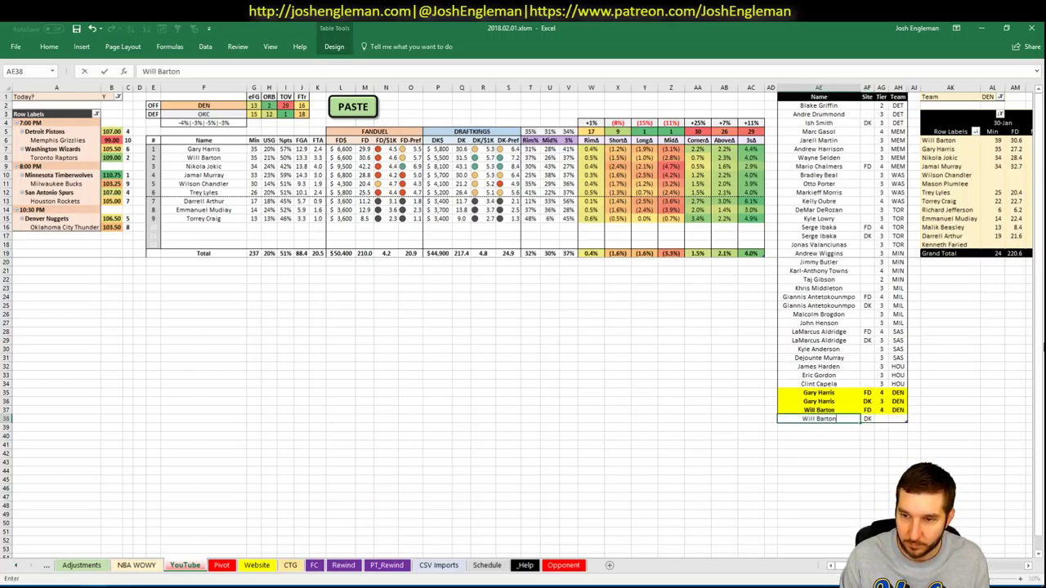
key(Tab)
key(Tab)
text(3)
key(Return)
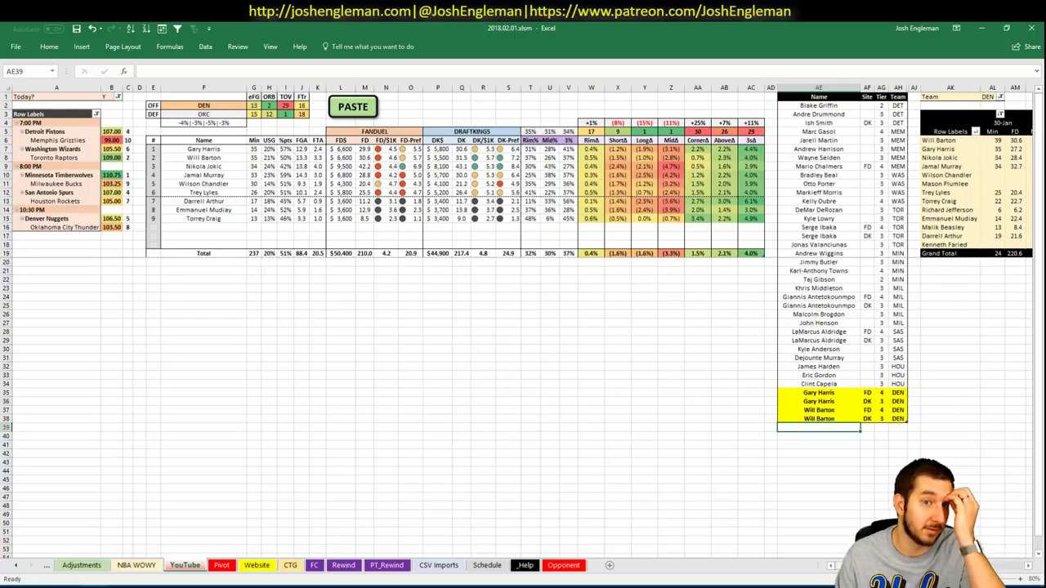
Review Denver's recent games in the pivot table and add Nikola Jokic to the tier list with site FD and tier 3.
scroll(523, 327, right, 6)
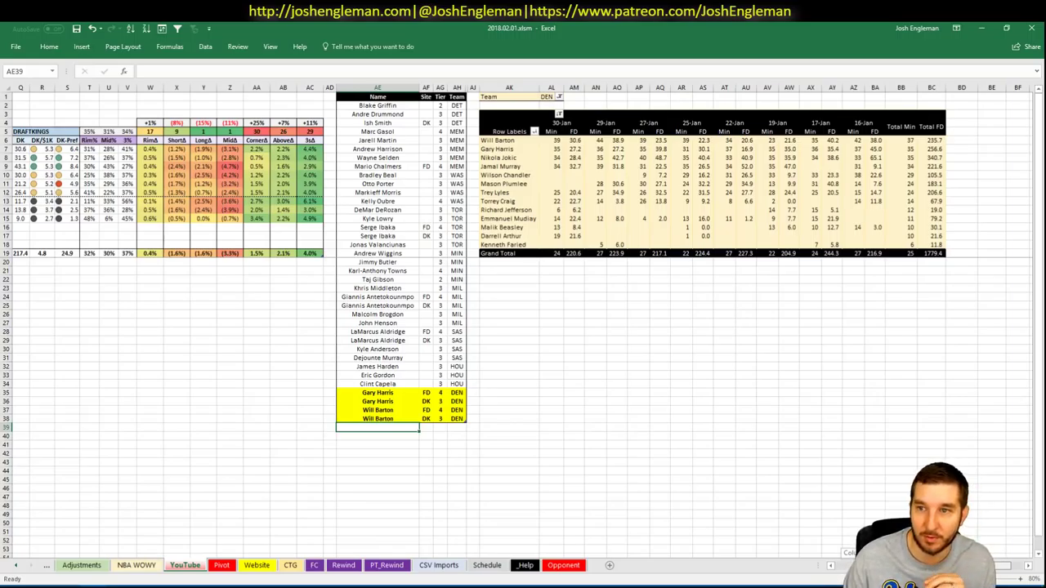
scroll(800, 470, left, 6)
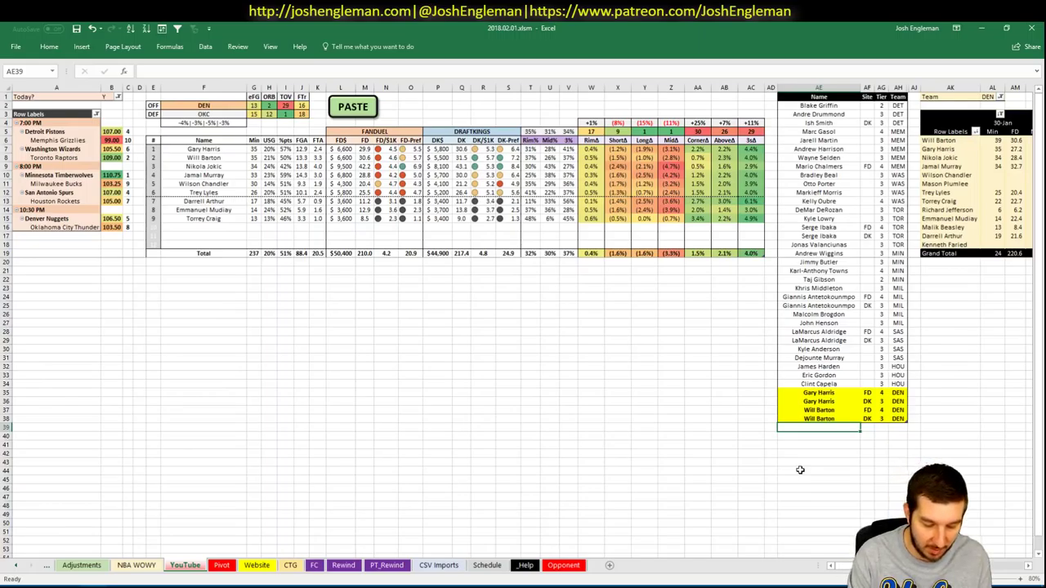
text(Nikola Jokic)
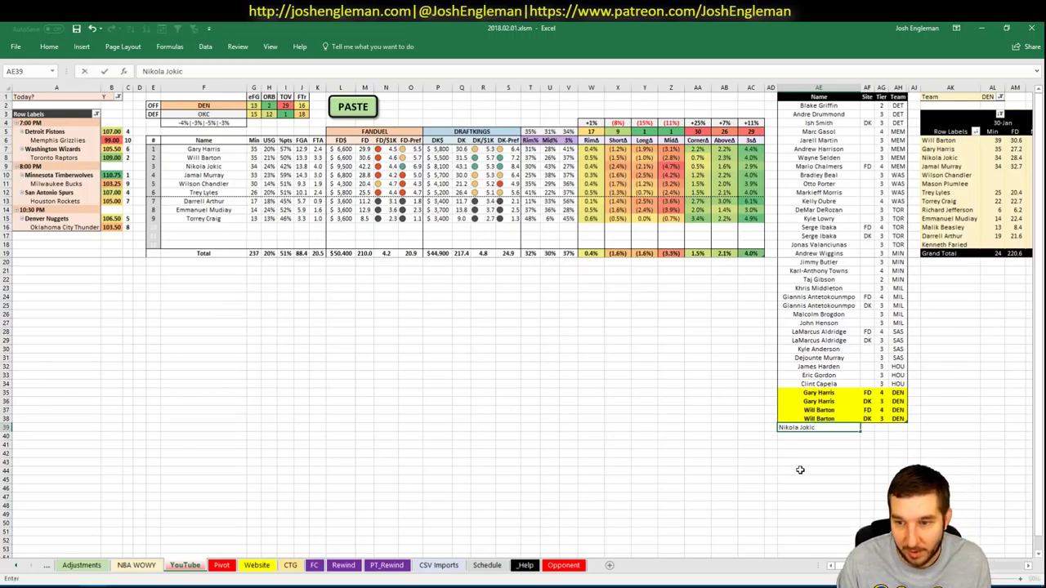
key(Tab)
text(FD)
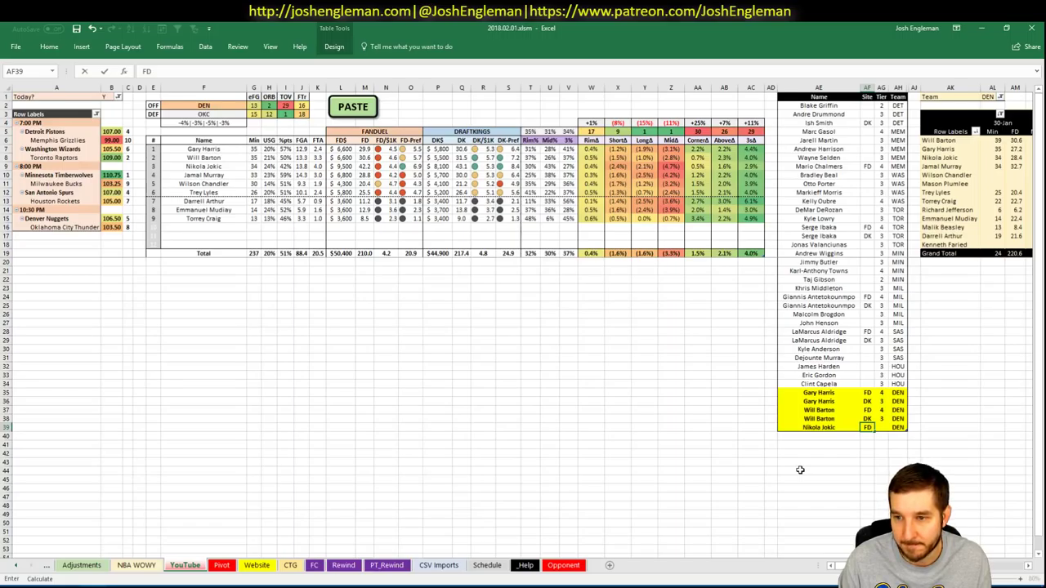
key(Tab)
text(3)
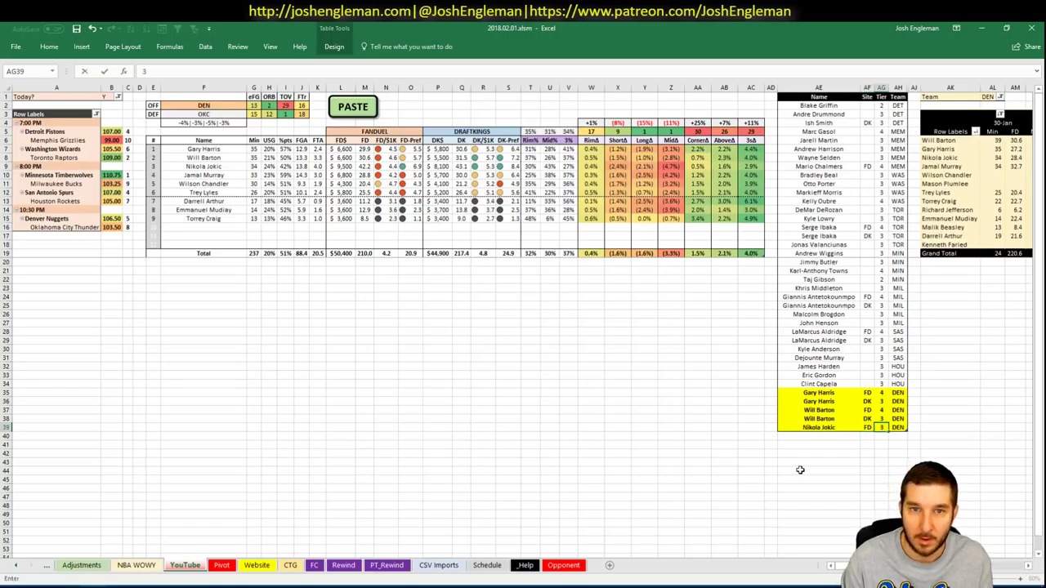
key(Return)
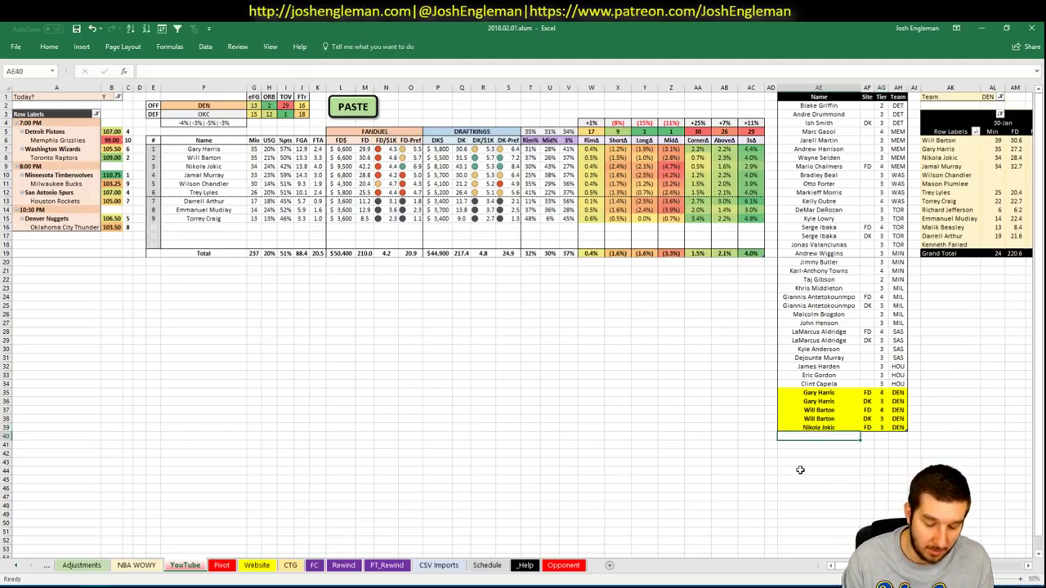
Add a second Nikola Jokic entry to the tier list with site DK and tier 2.
text(Nikola Jokic)
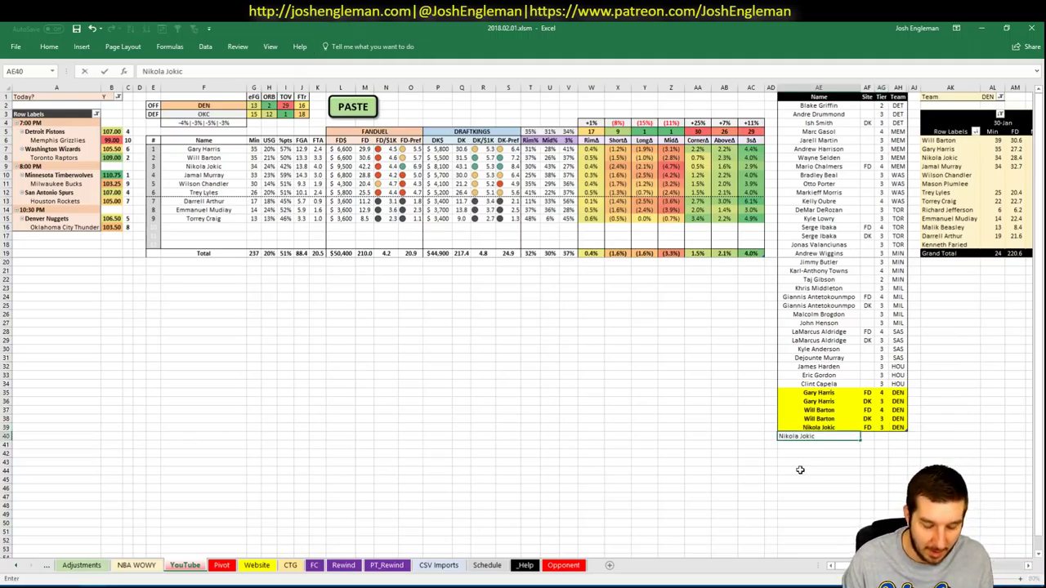
key(Tab)
text(DK)
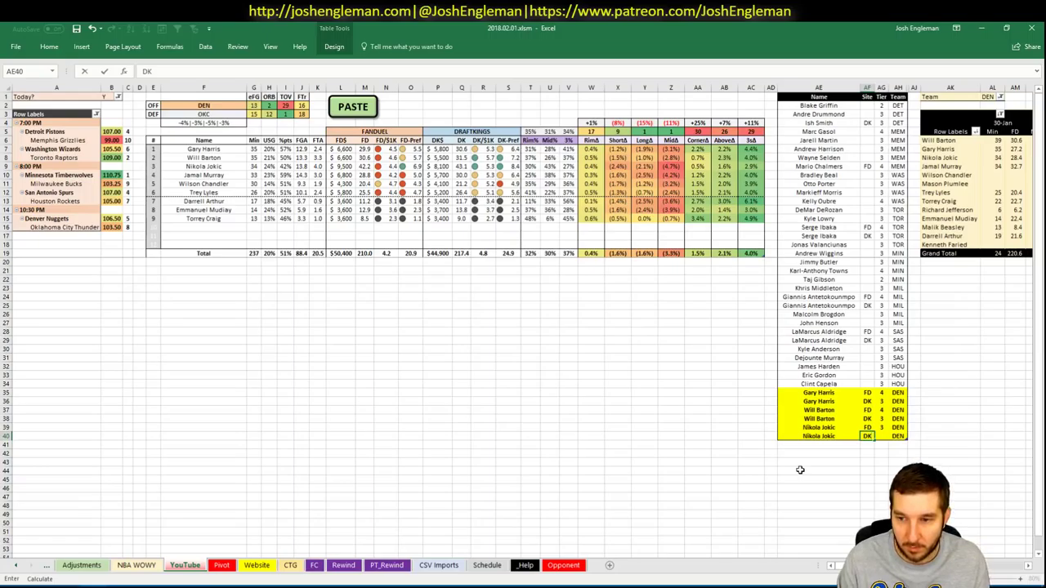
key(Tab)
text(2)
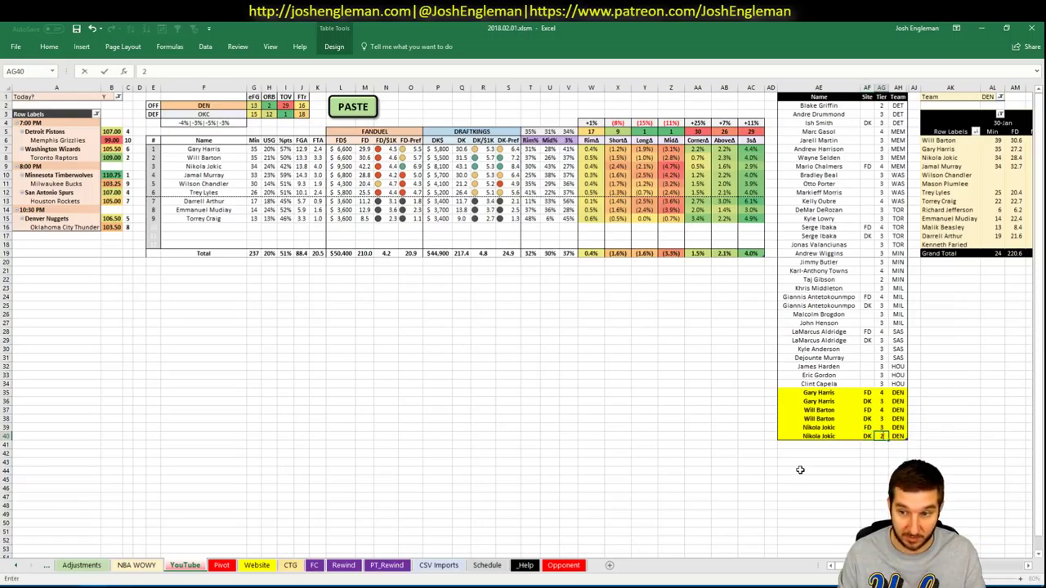
key(Return)
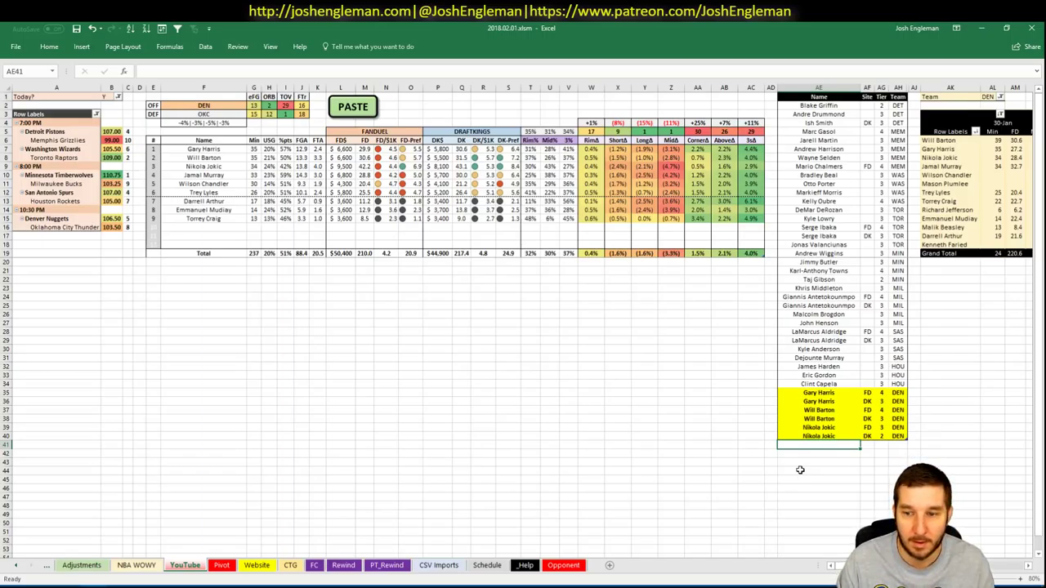
Add Jamal Murray to the tier list with site DK and tier 3.
text(Jamal Murray)
key(Tab)
text(DK)
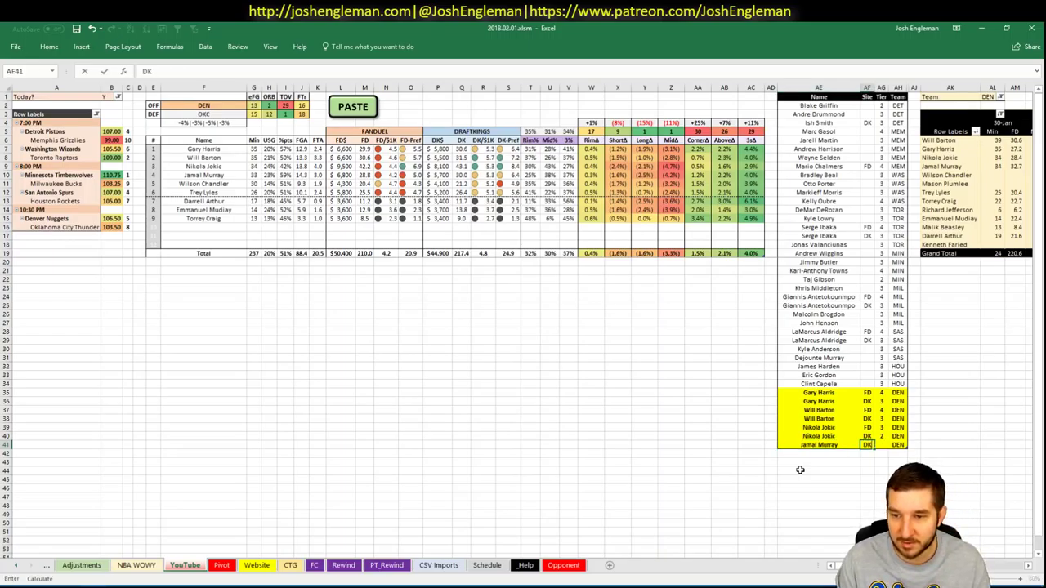
key(Tab)
text(3)
key(Return)
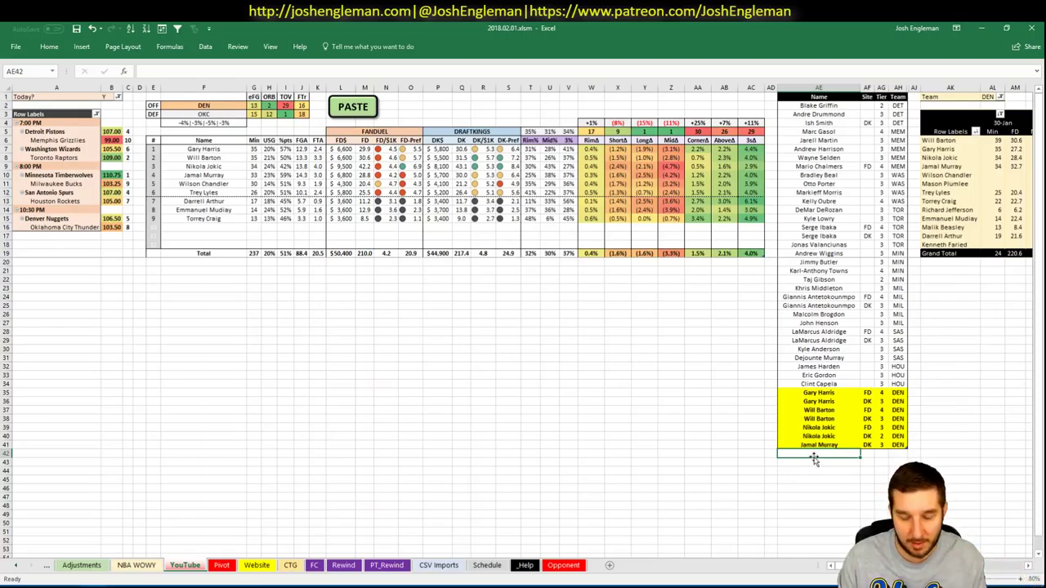
Add Trey Lyles to the tier list with tier 3, leaving the site blank.
text(Trey Lyles)
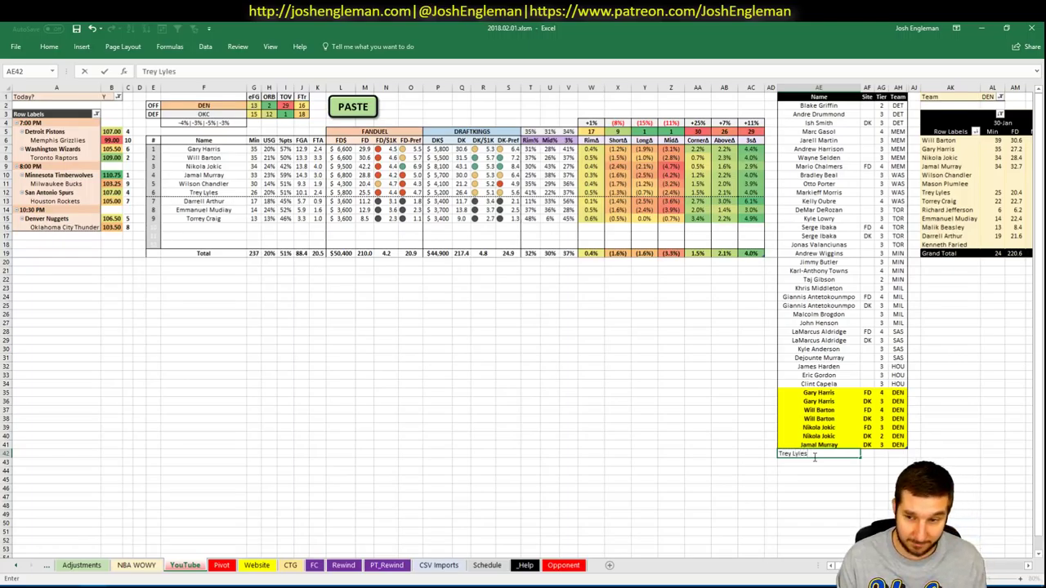
key(Tab)
key(Tab)
text(3)
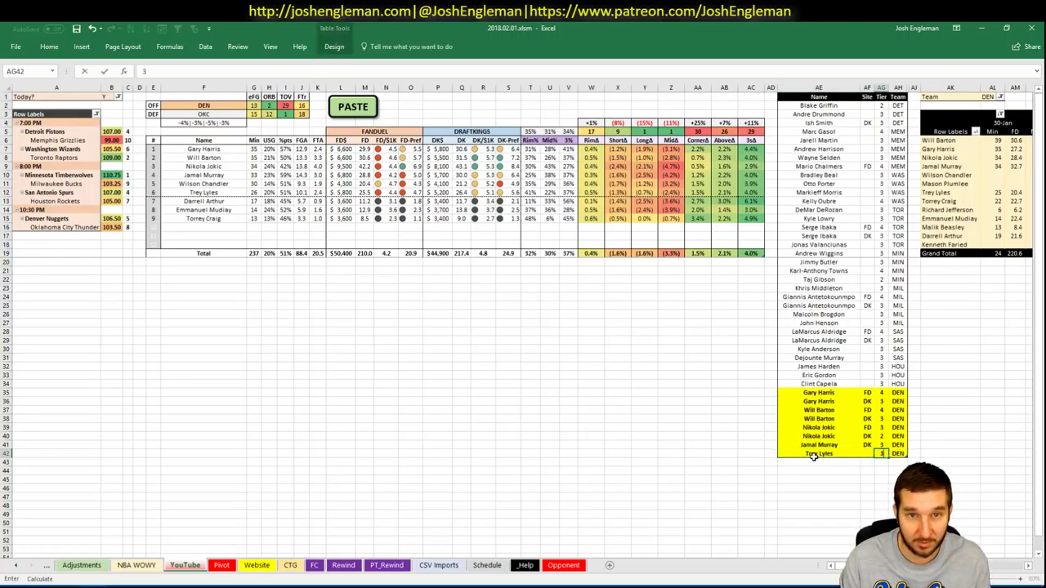
key(Return)
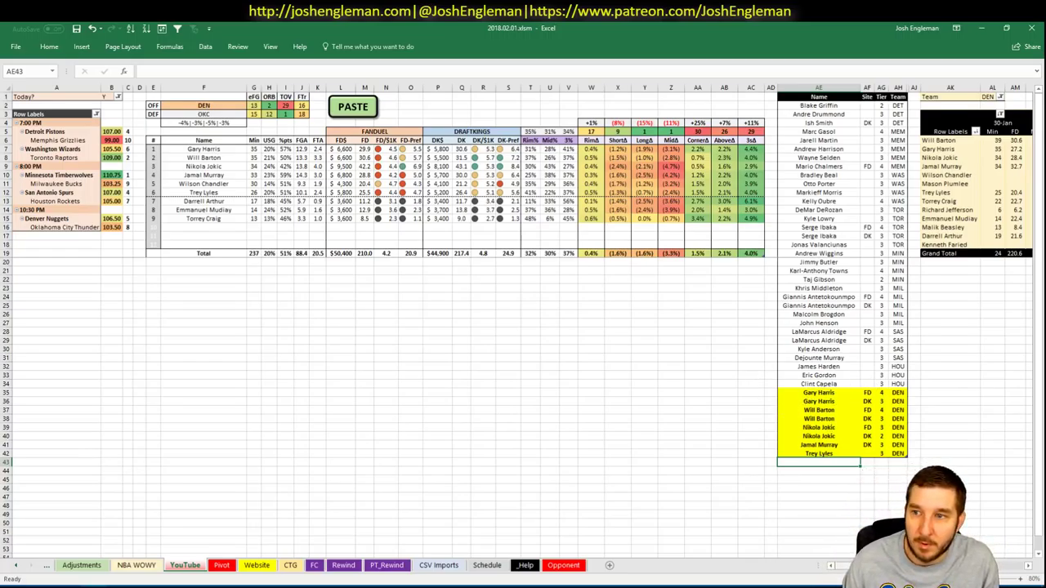
Switch the offensive team of the matchup table to OKC.
scroll(523, 319, right, 3)
scroll(523, 319, right, 1)
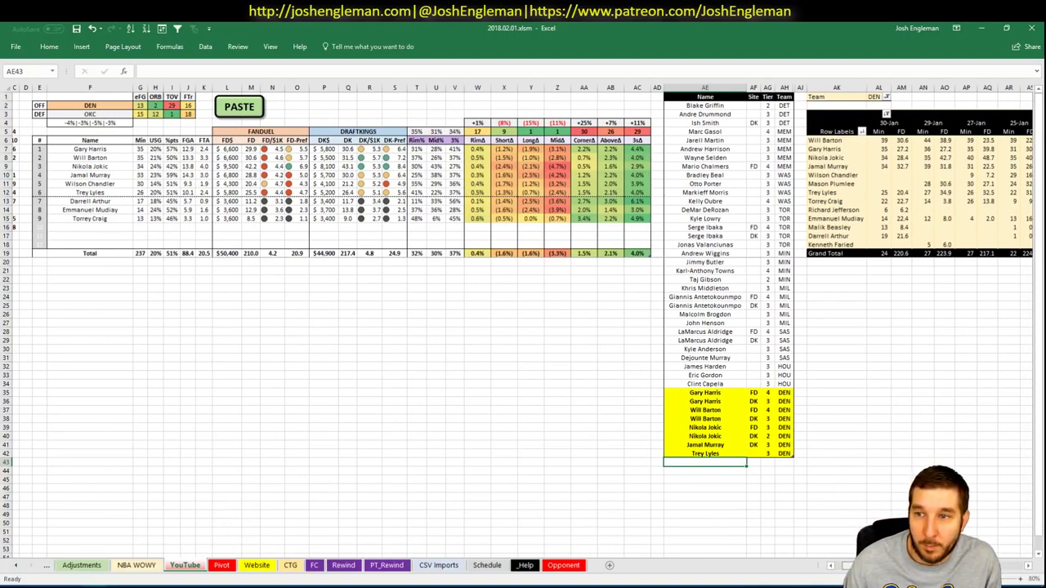
scroll(774, 248, left, 4)
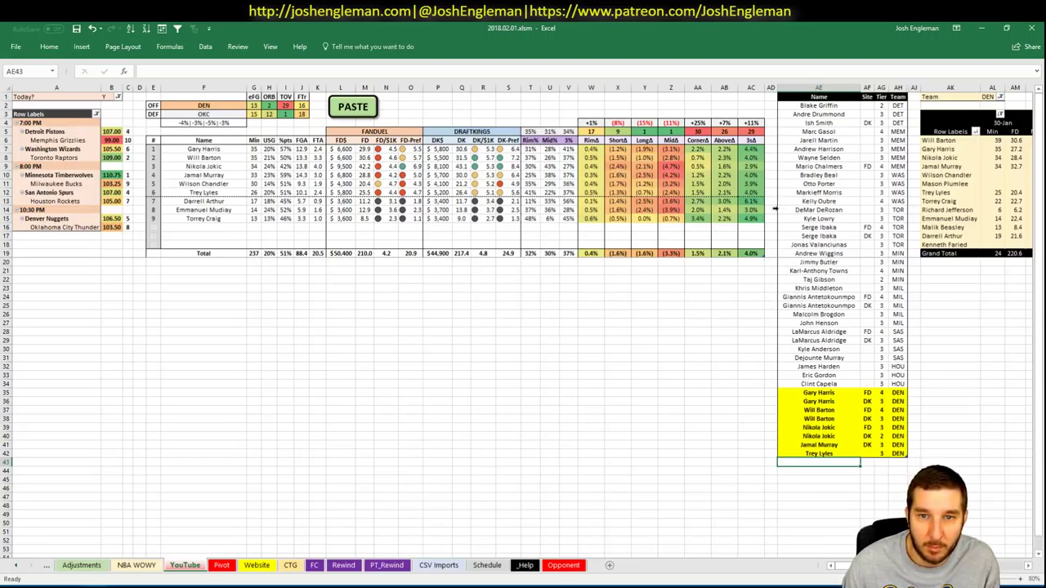
click(207, 105)
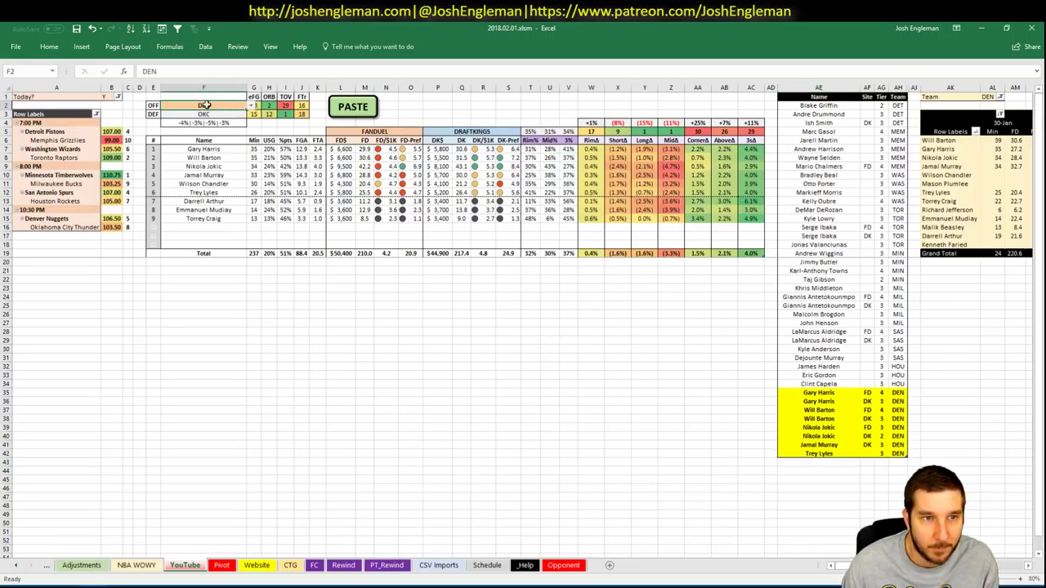
text(OKC)
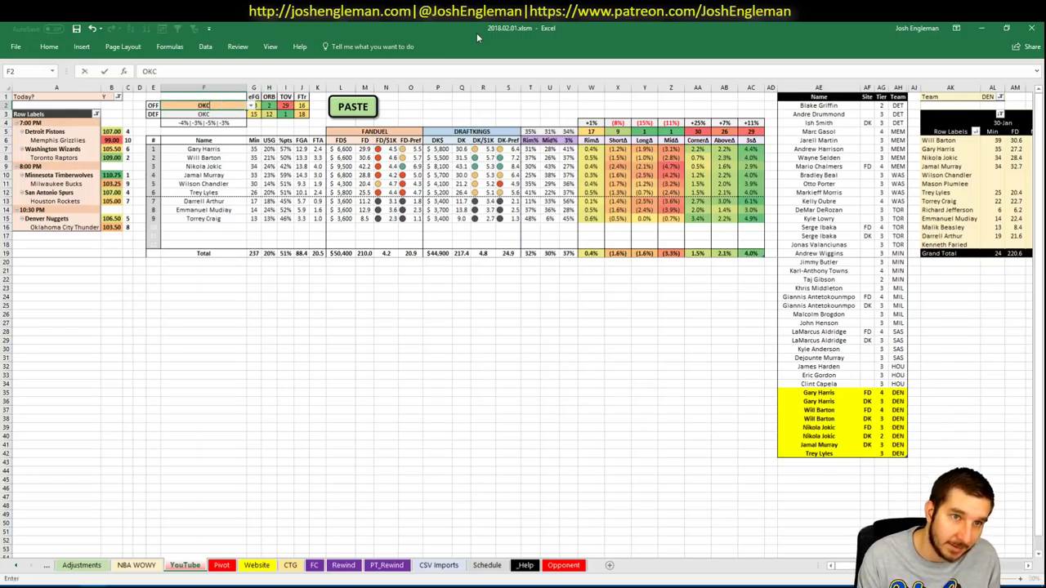
key(Return)
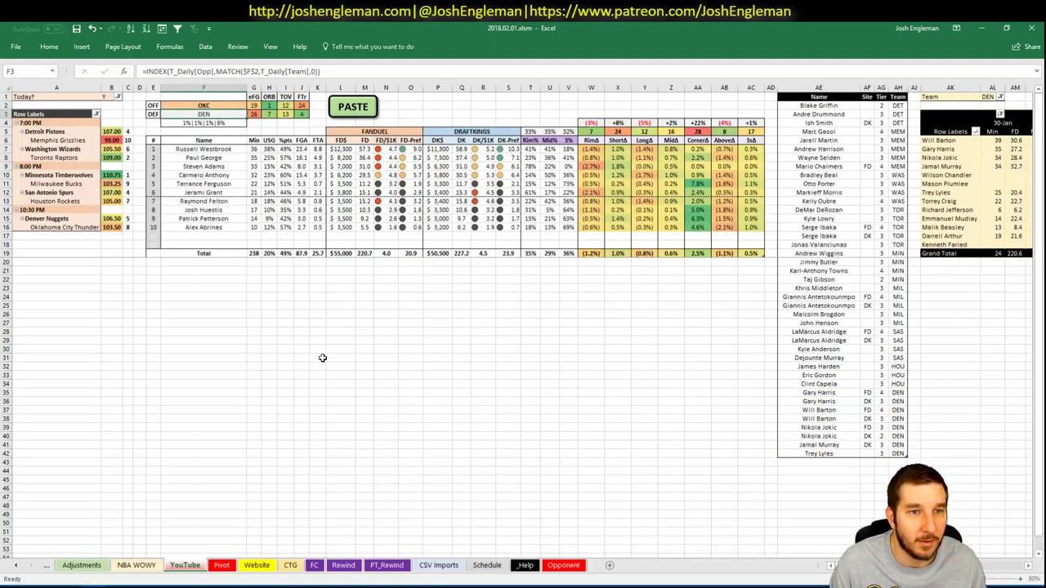
click(95, 263)
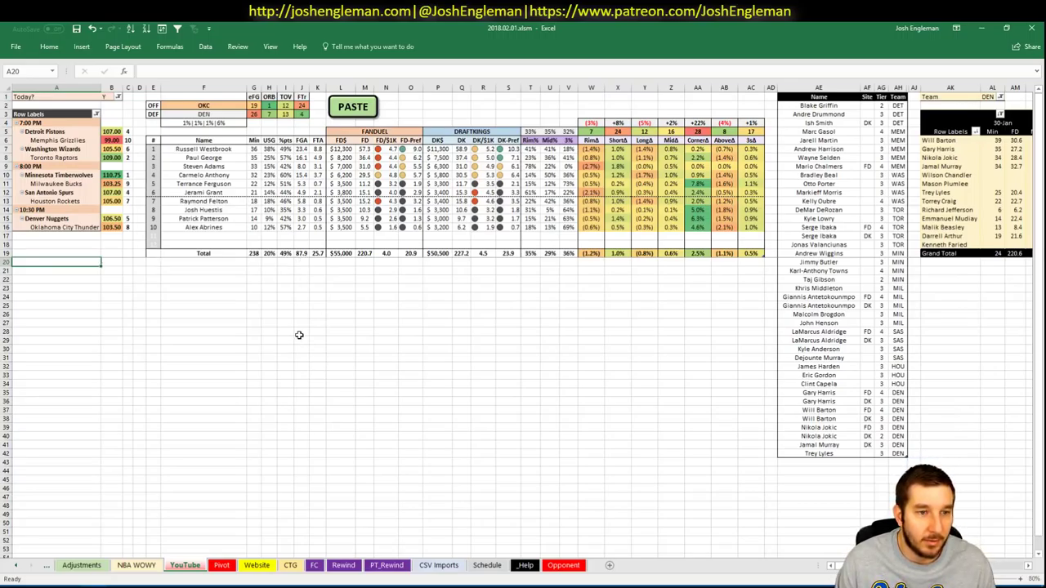
Filter the recent games pivot table by team OKC.
click(830, 464)
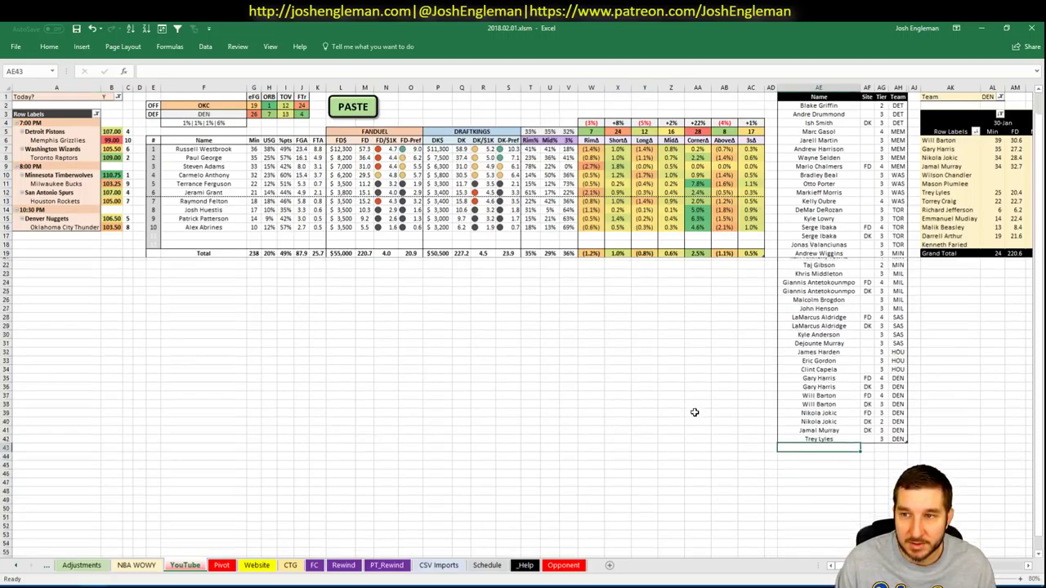
click(988, 97)
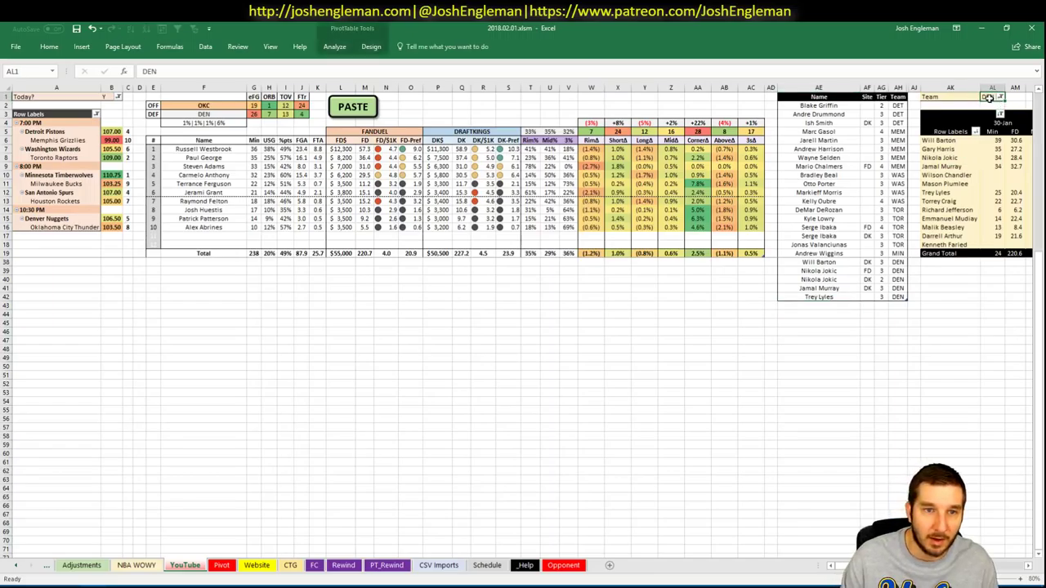
text(OKC)
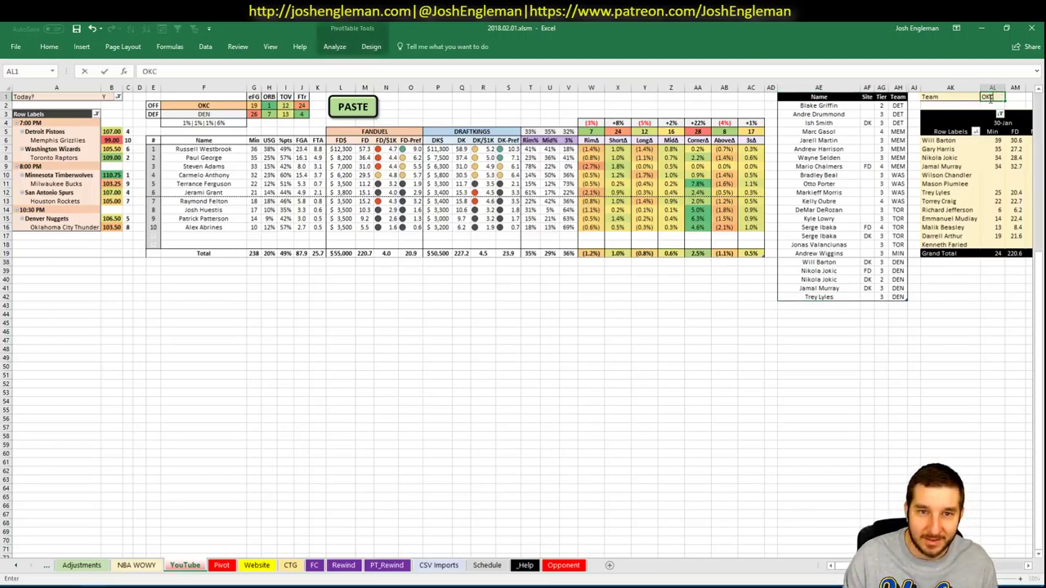
key(Return)
click(751, 349)
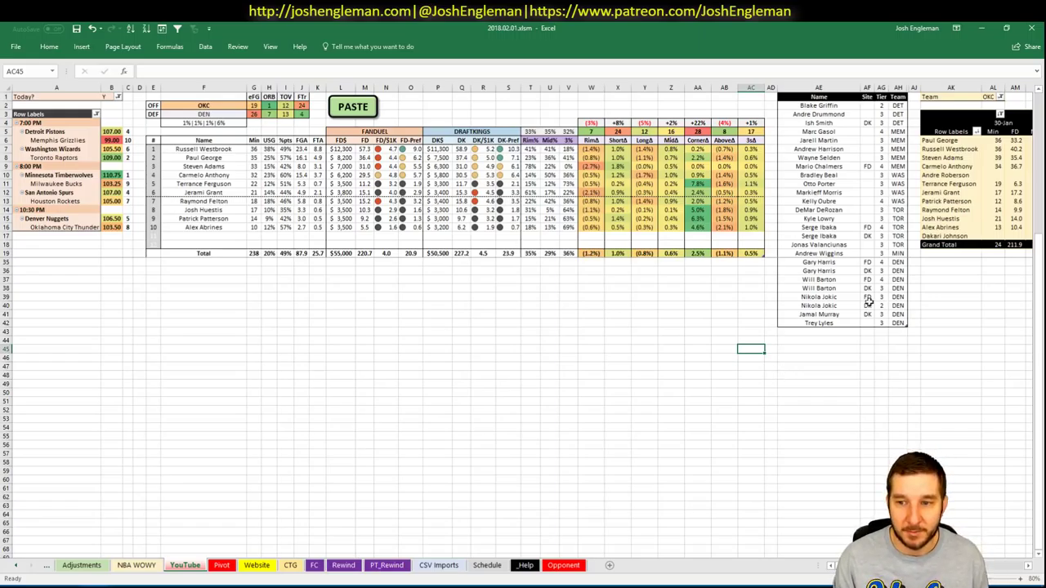
Add Russell Westbrook to the tier list below Trey Lyles with tier 4, leaving the site blank.
click(828, 330)
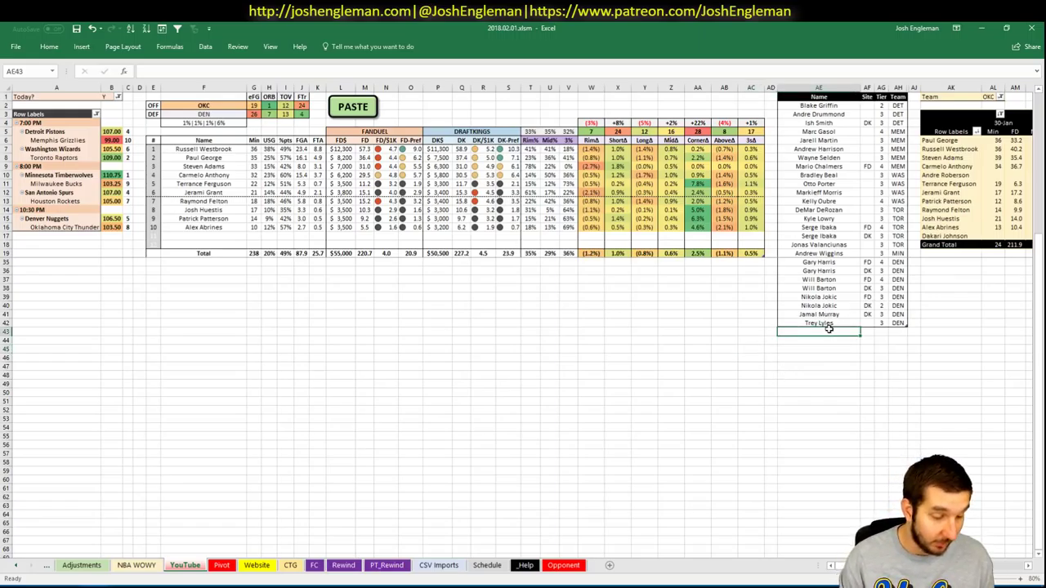
text(Russell)
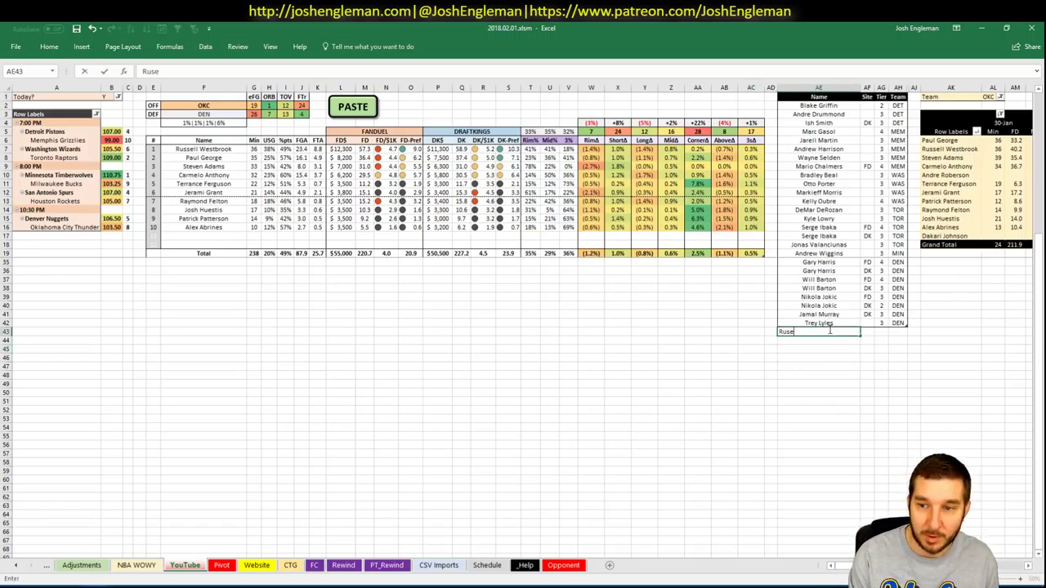
text( Westbrook)
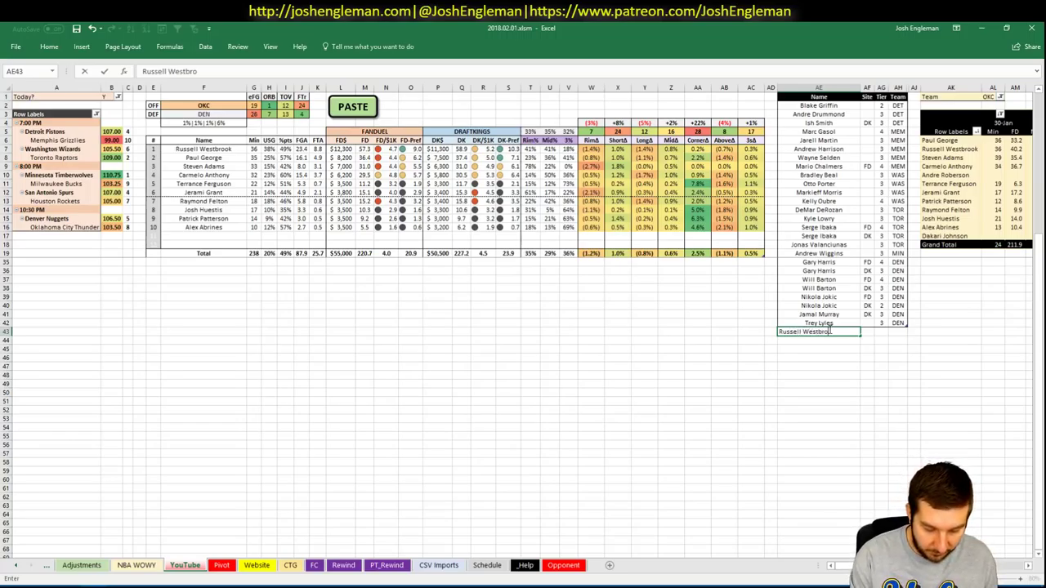
key(Tab)
key(Tab)
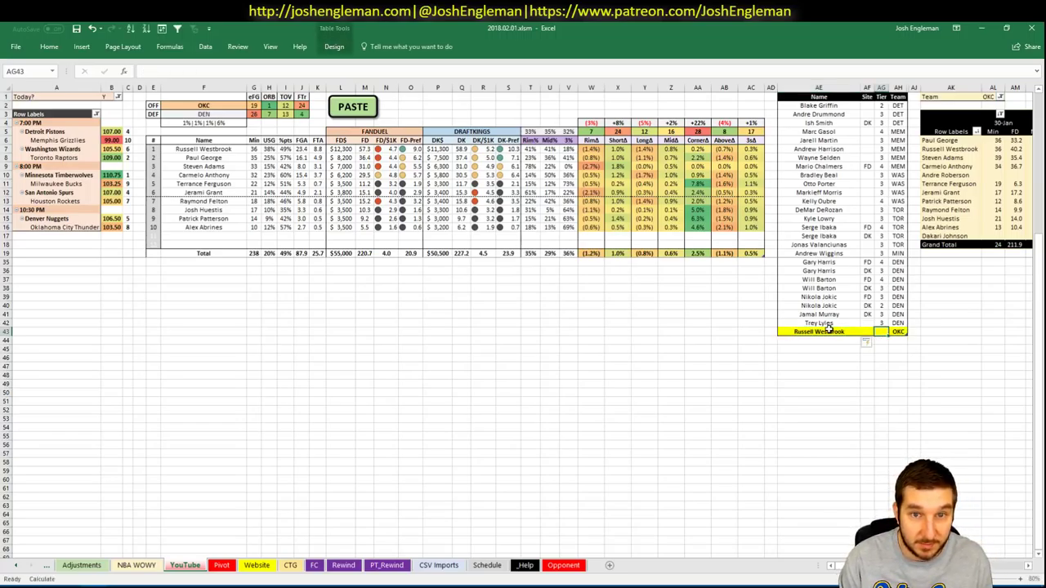
text(4)
key(Return)
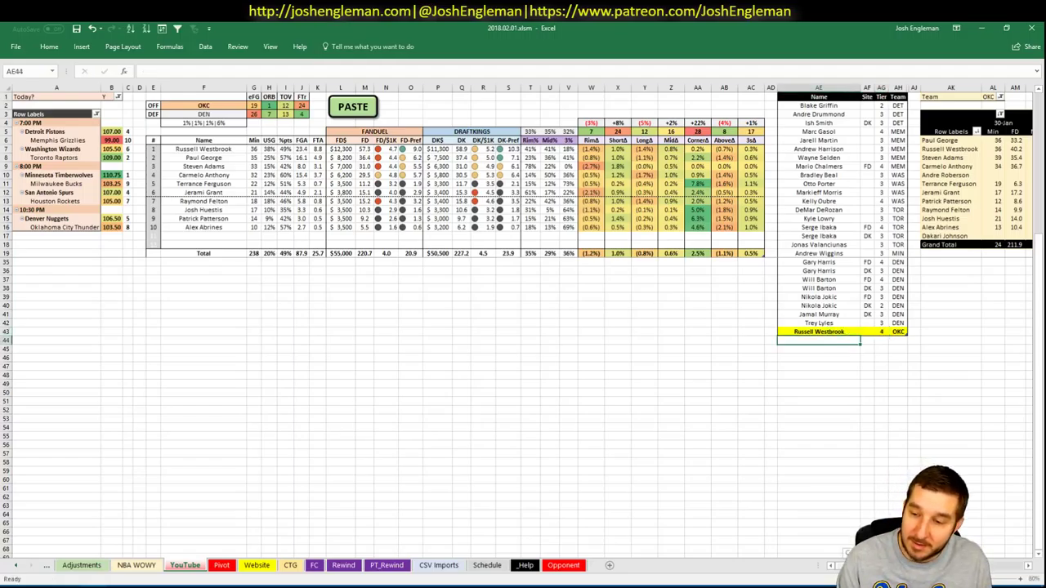
Add Paul George to the tier list below Russell Westbrook with tier 3, leaving the site blank.
scroll(523, 327, right, 6)
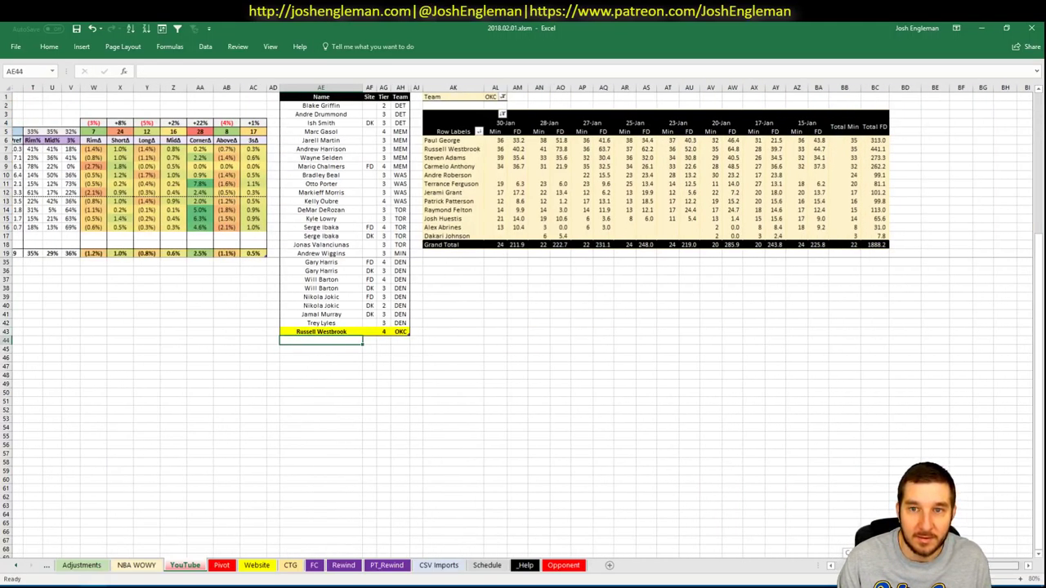
scroll(523, 327, left, 6)
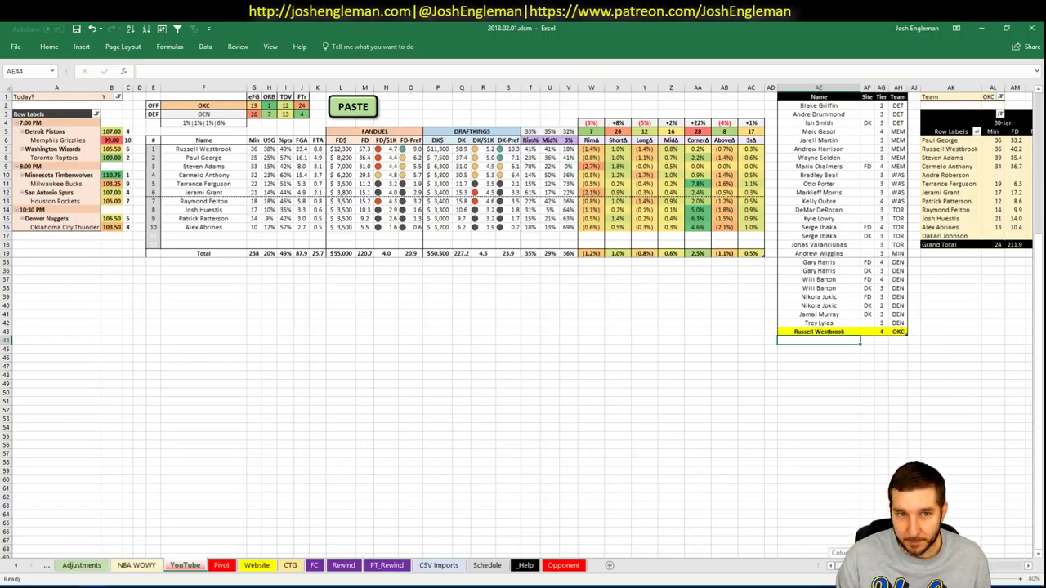
scroll(523, 327, right, 6)
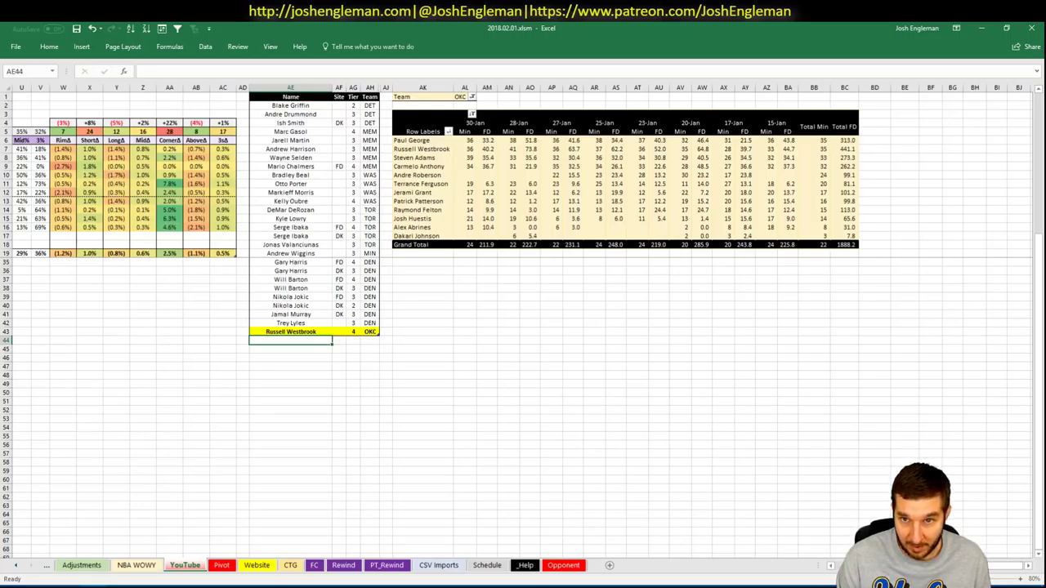
scroll(523, 327, left, 6)
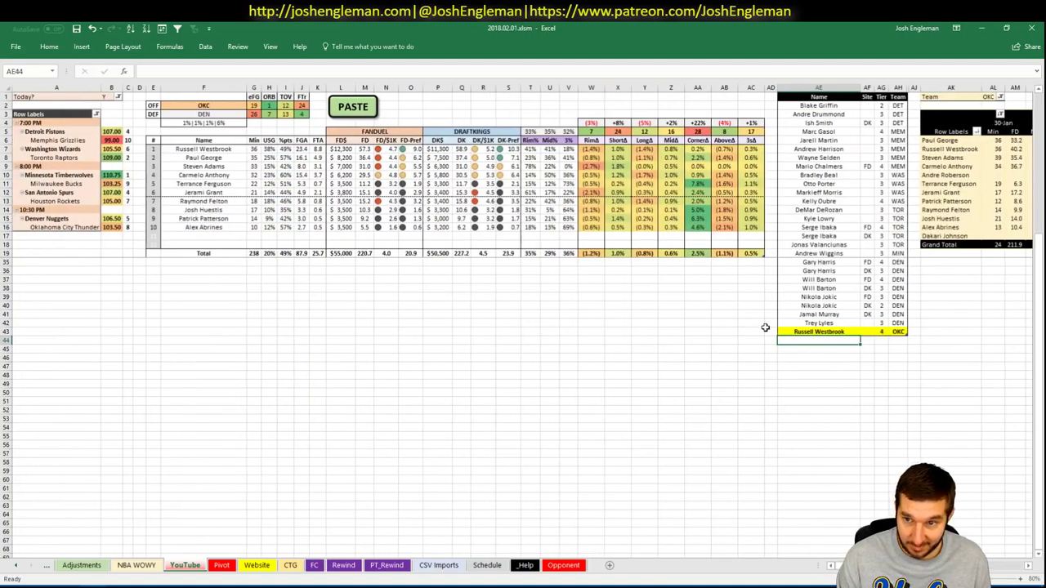
text(Pau)
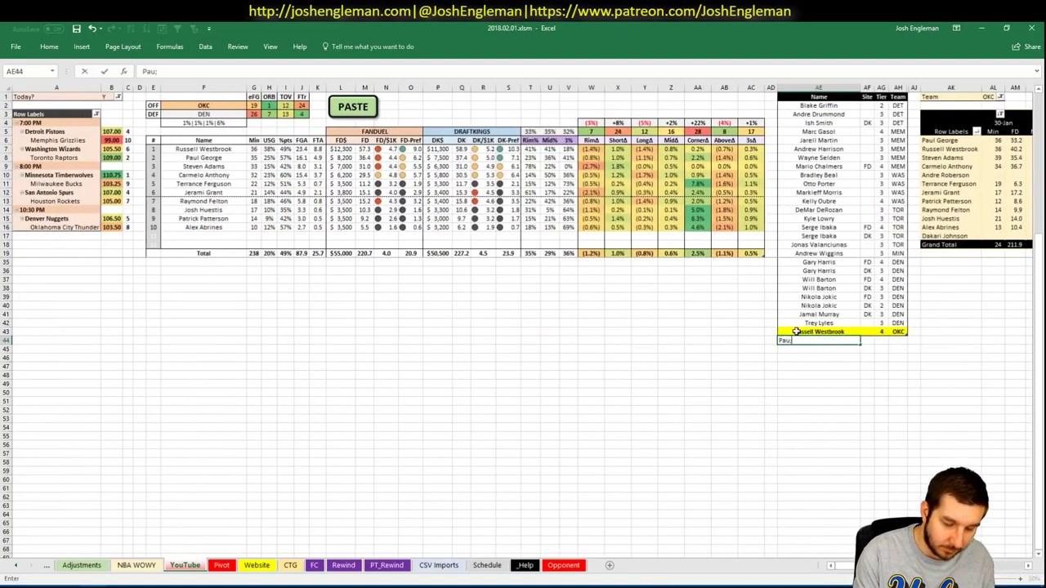
text(l George)
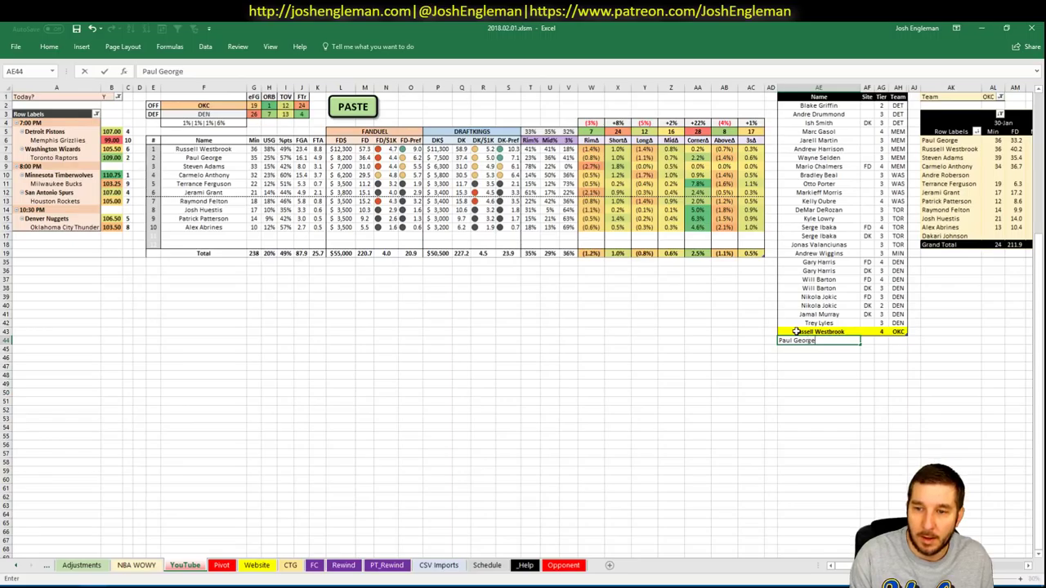
key(Tab)
key(Tab)
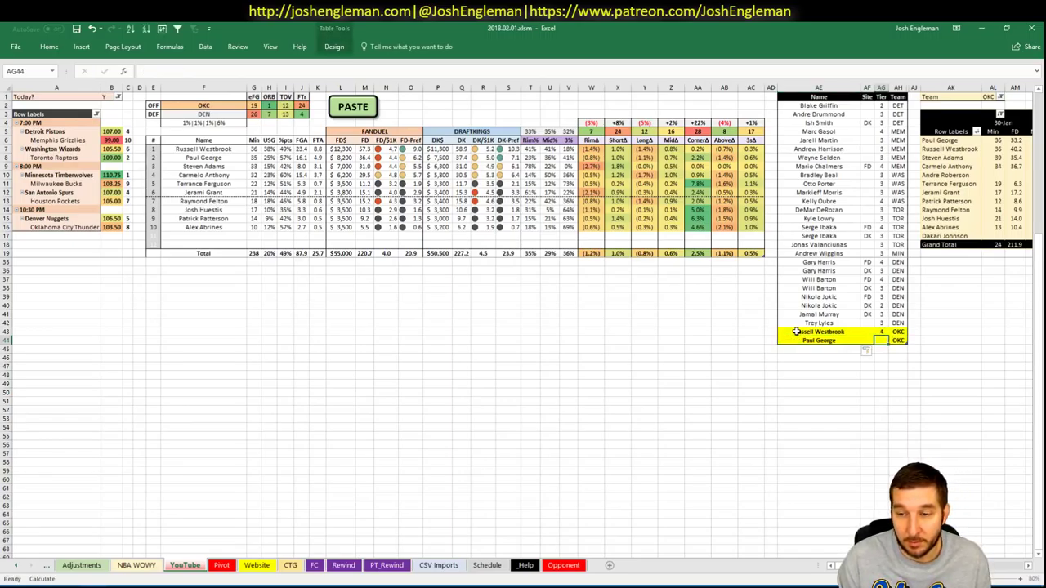
text(3)
key(Return)
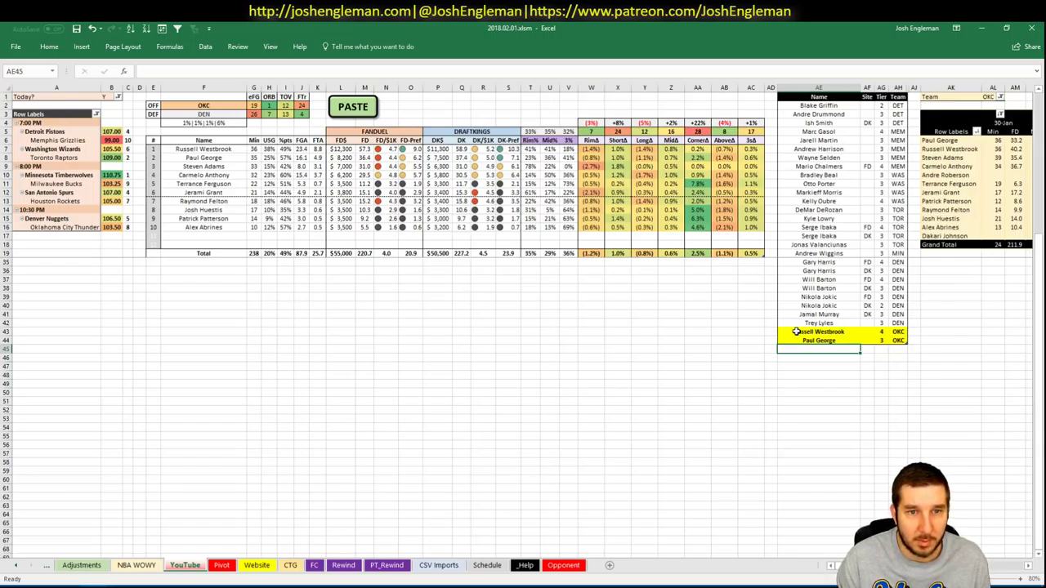
Add Steven Adams to the tier list below Paul George with tier 3, leaving the site blank.
text(Steven Adams)
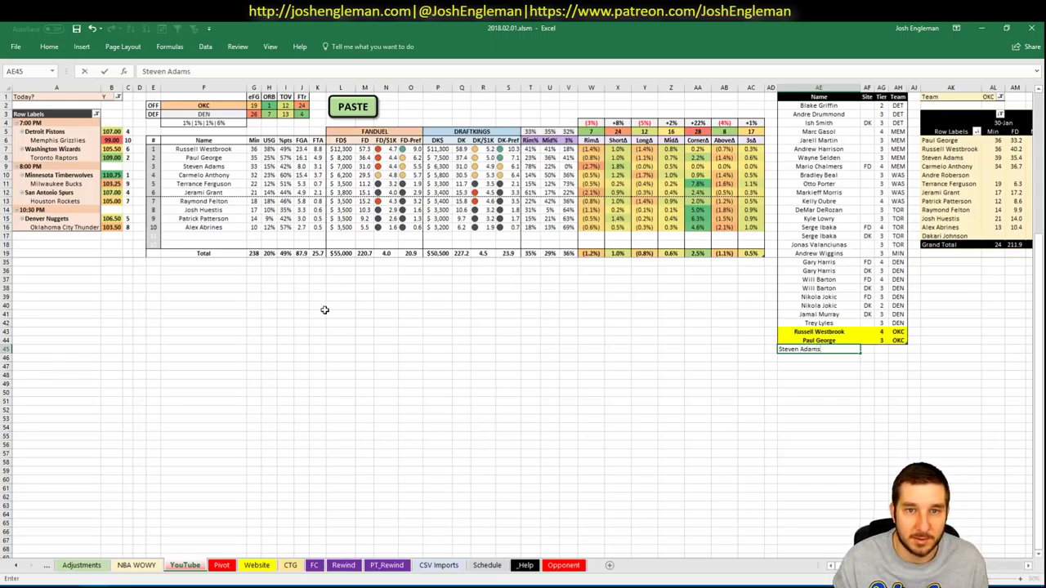
key(Tab)
drag(842, 565, 1022, 566)
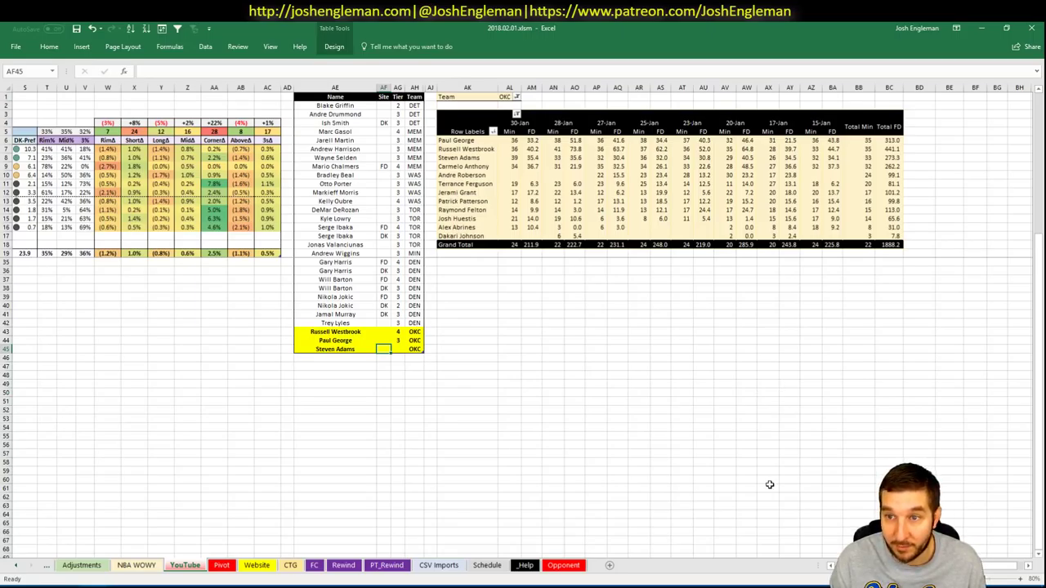
scroll(523, 319, left, 6)
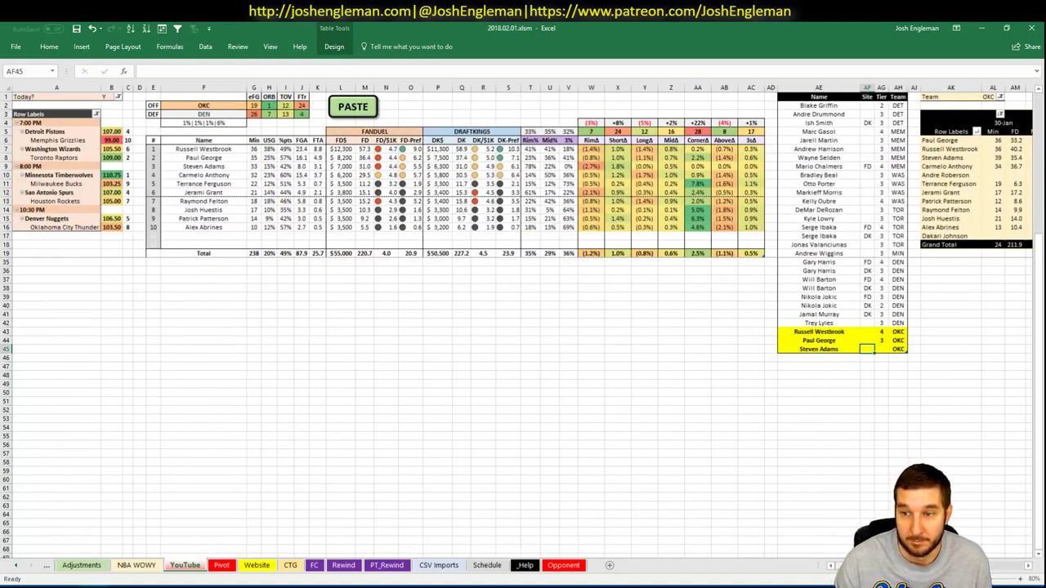
key(Right)
text(3)
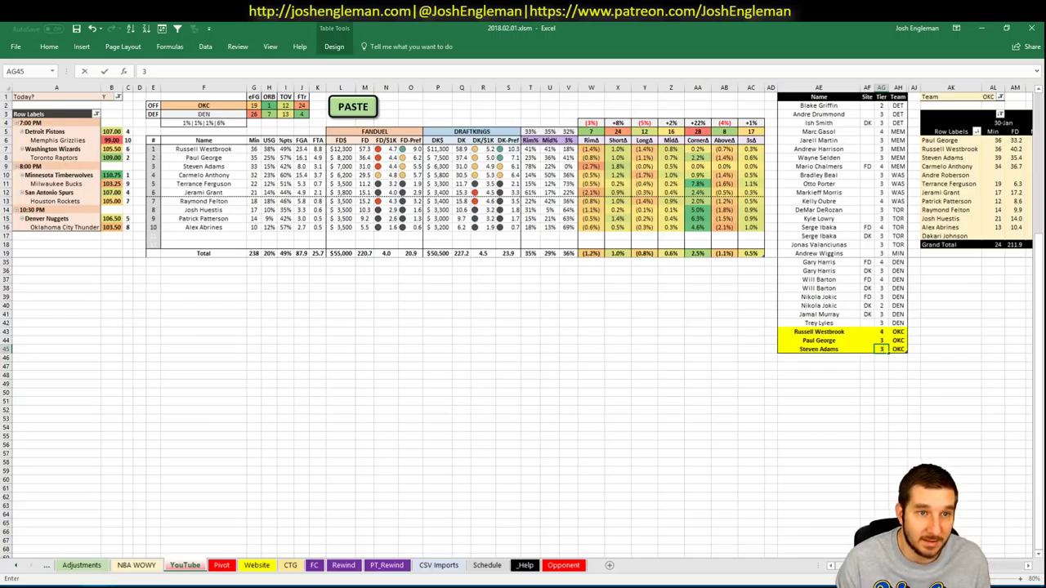
key(Return)
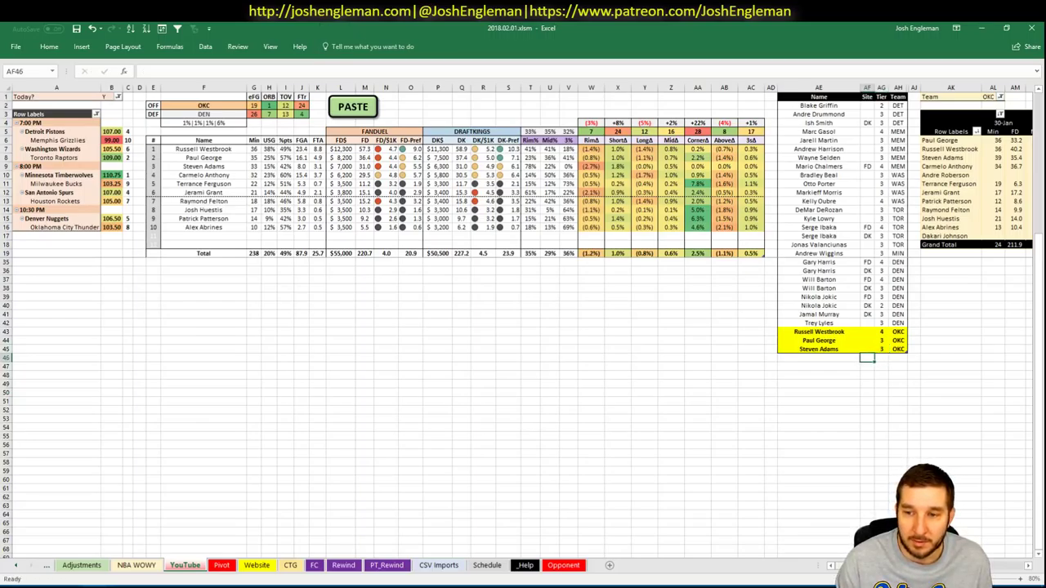
Enter Carmelo Anthony as a new player in the tier list below Steven Adams.
click(819, 357)
text(Clint Capela)
key(Escape)
text(Carm)
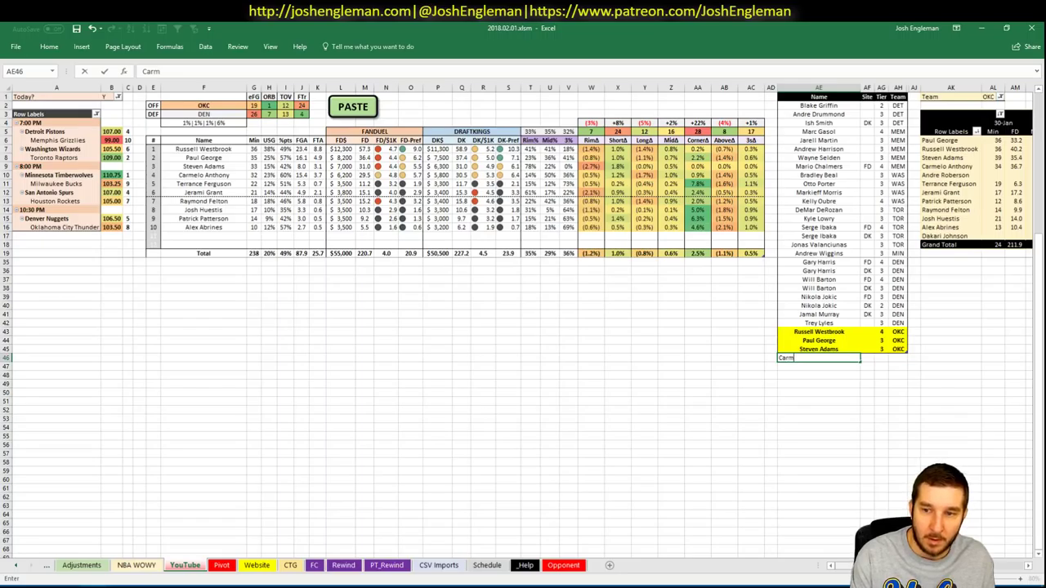
text(elo Anthony)
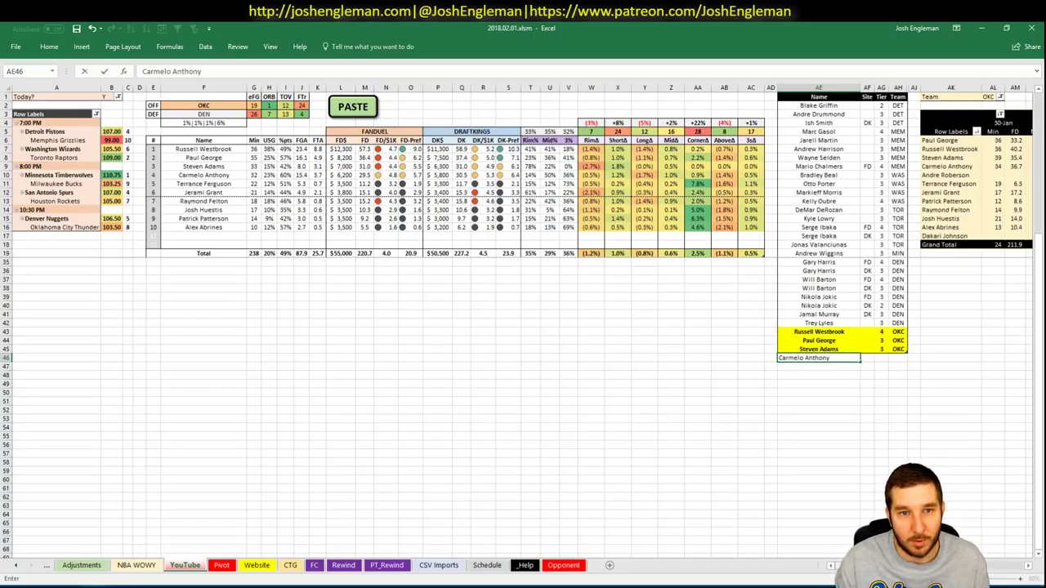
key(Tab)
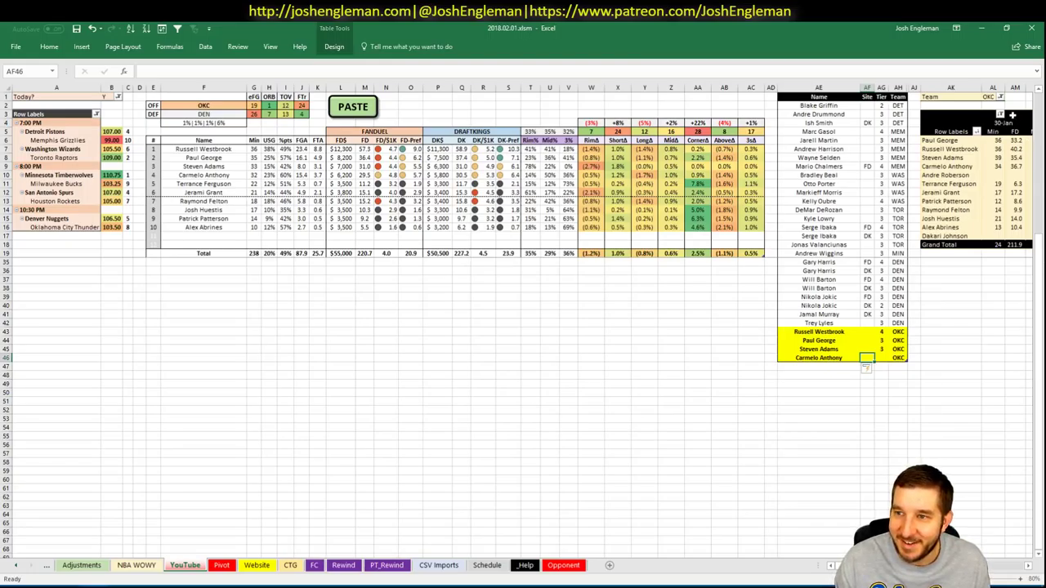
Set Carmelo Anthony's tier to 3 in the tier list, leaving the site blank.
click(989, 96)
text(DEN)
key(Return)
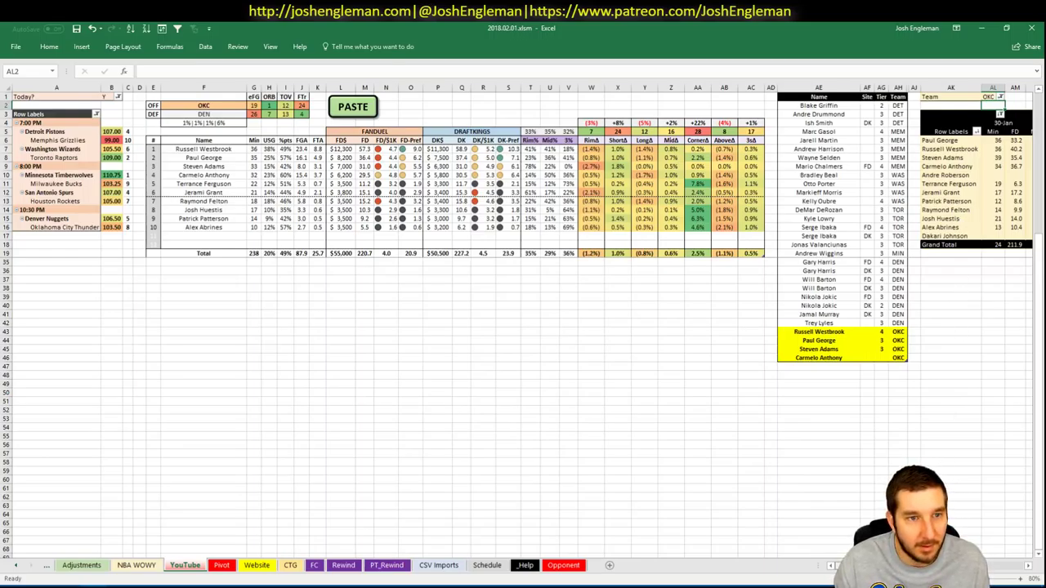
scroll(989, 572, right, 5)
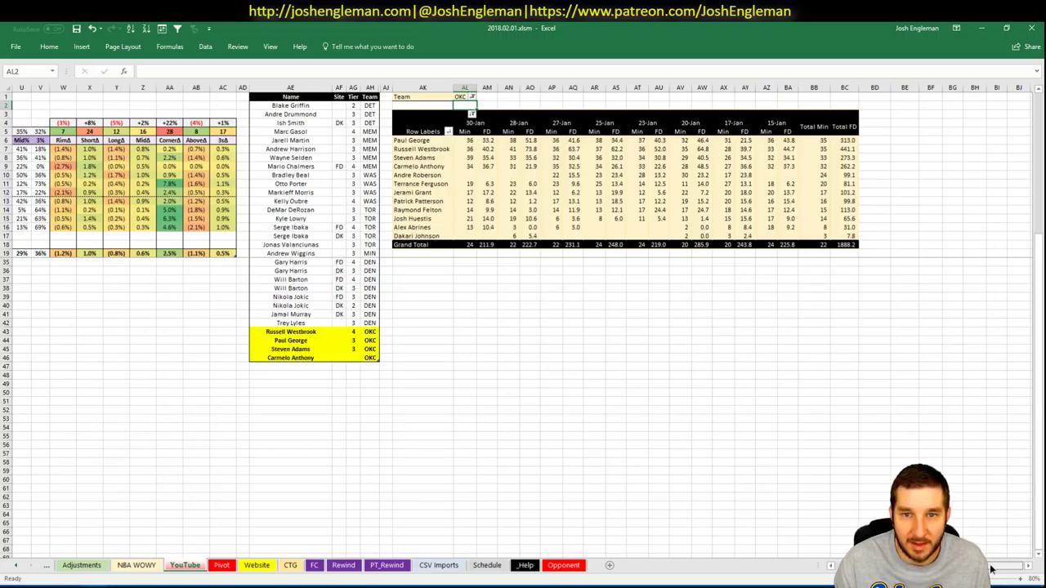
scroll(991, 570, left, 5)
click(880, 359)
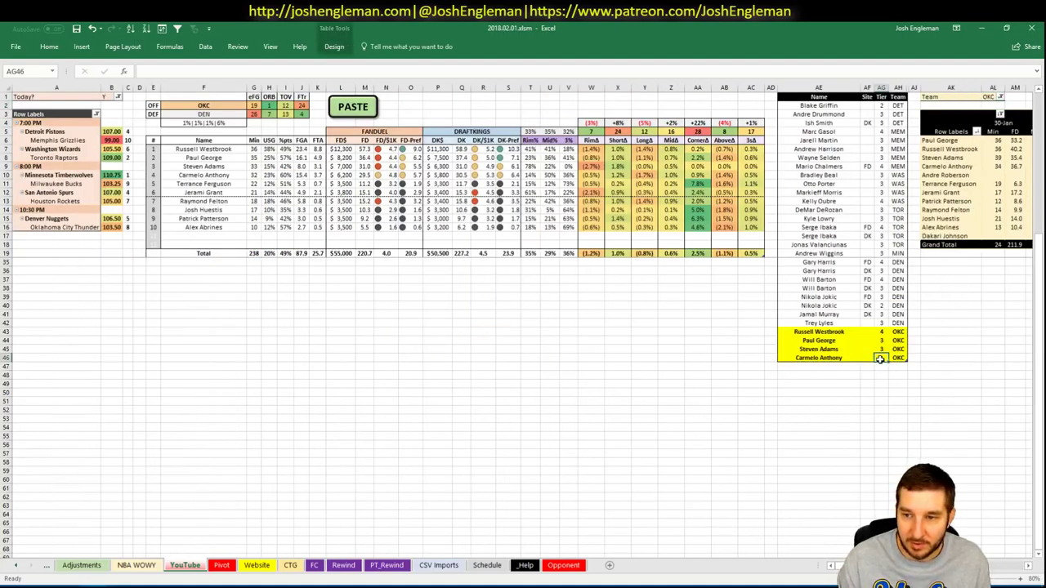
text(3)
click(832, 391)
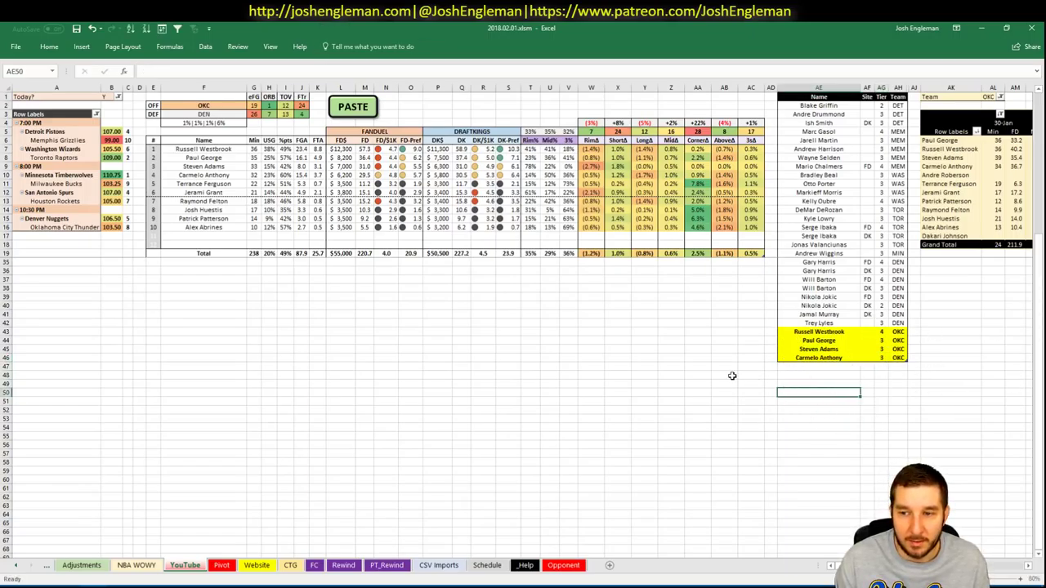
click(654, 368)
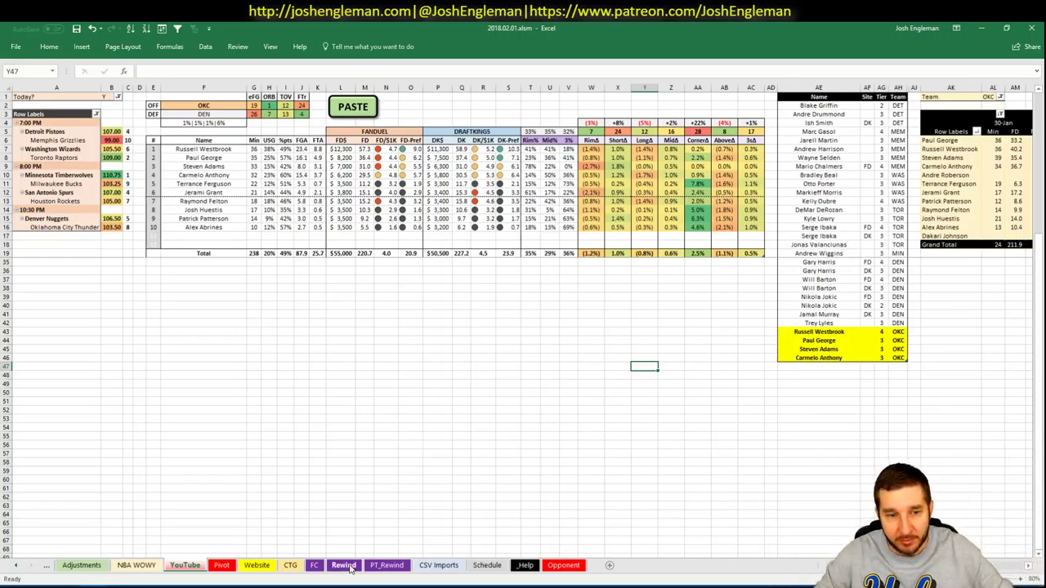
Refresh the pivot tables on the Daily sheet and copy the FanDuel players with their blended projections.
click(233, 513)
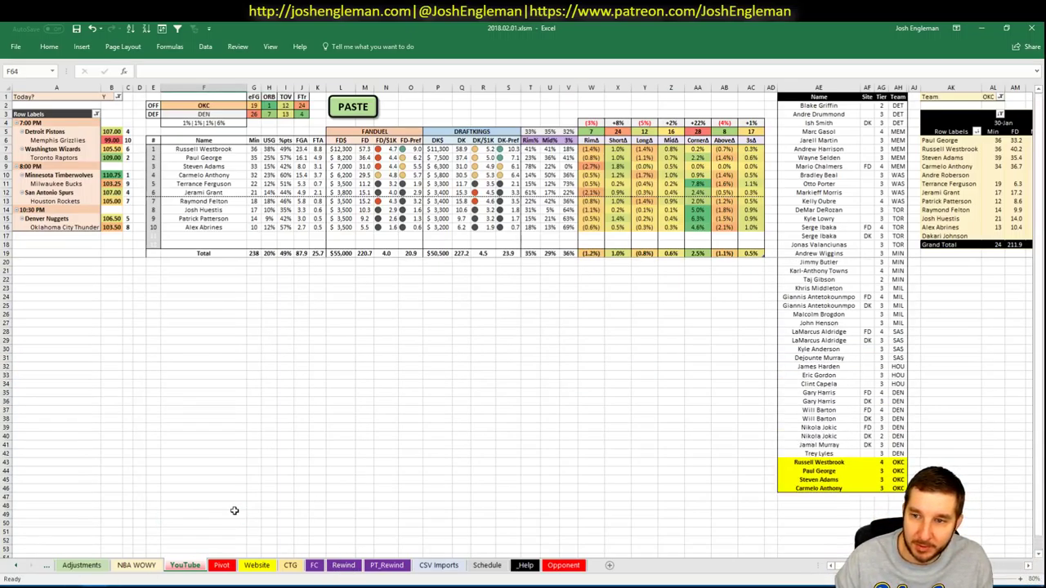
click(15, 565)
click(15, 566)
click(115, 566)
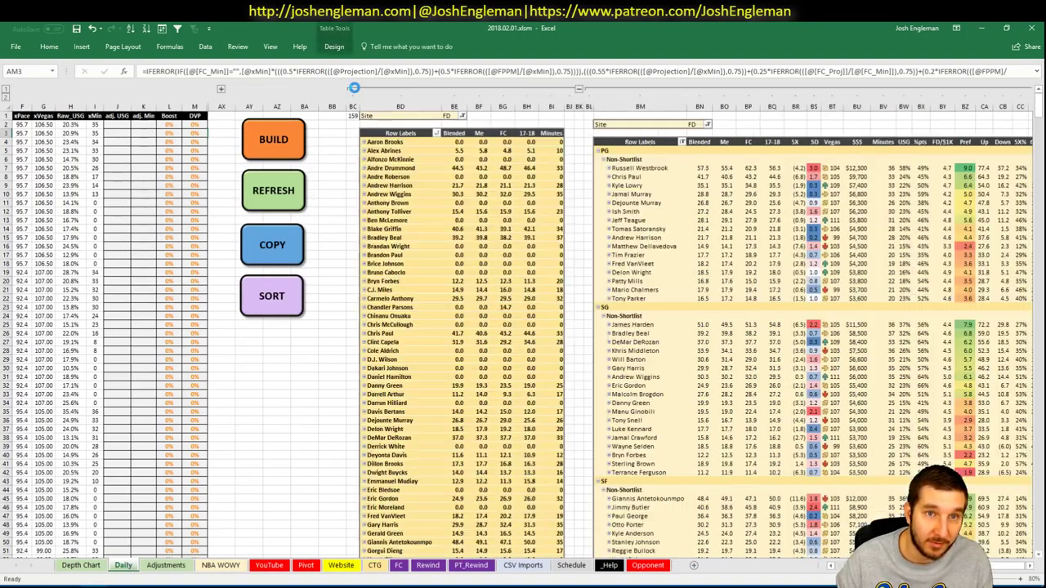
click(279, 181)
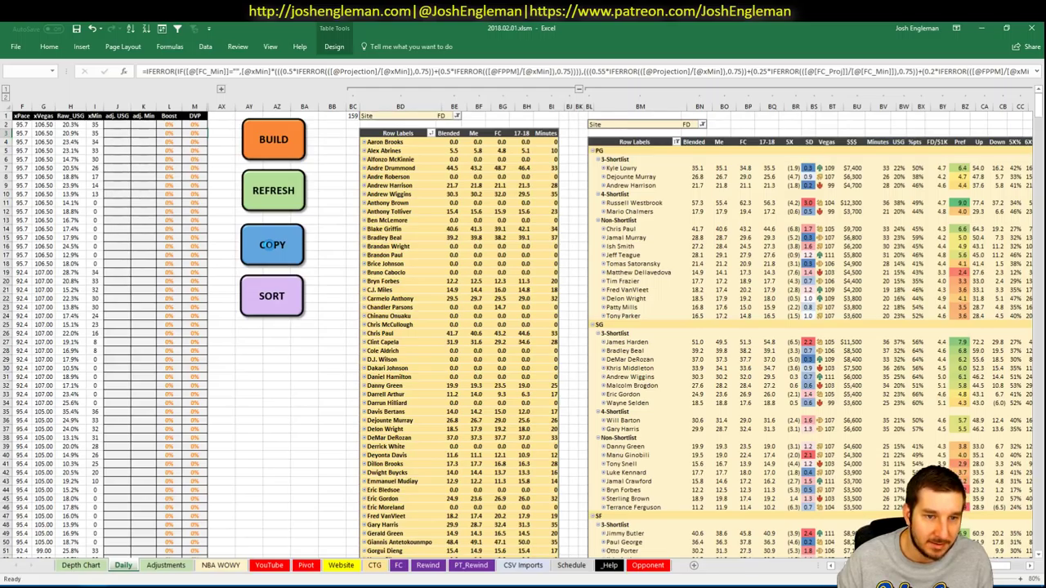
click(269, 244)
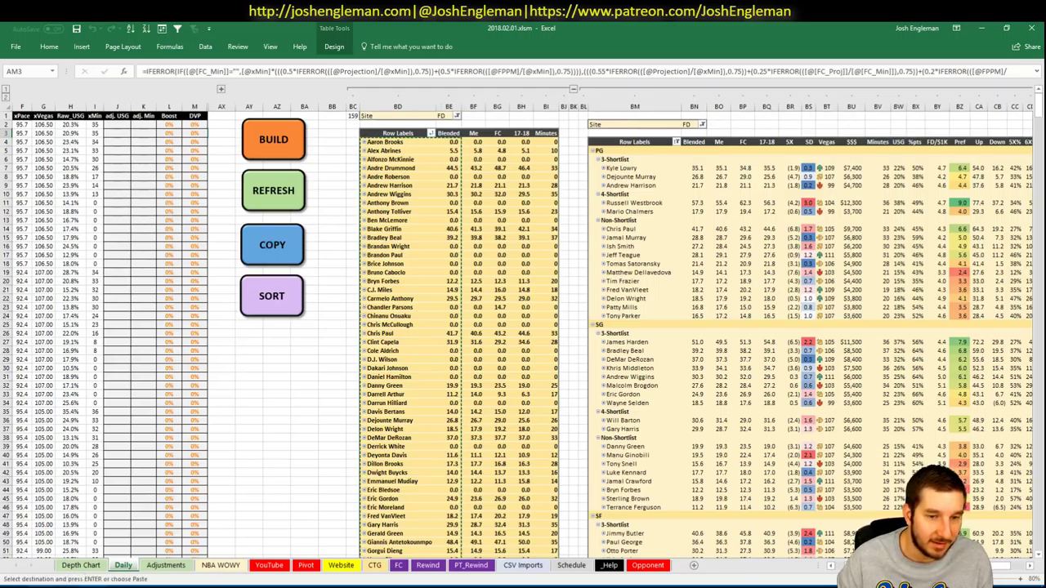
Switch to FantasyCruncher in the browser and upload the copied player projections for NBA FanDuel 2018-02-01.
key(alt+Tab)
click(149, 106)
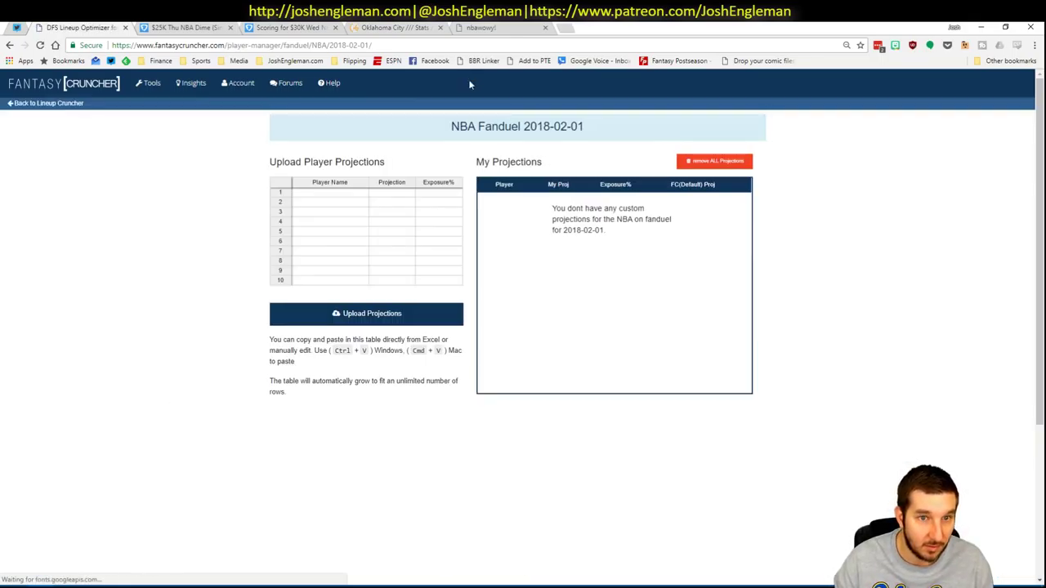
click(353, 195)
key(ctrl+v)
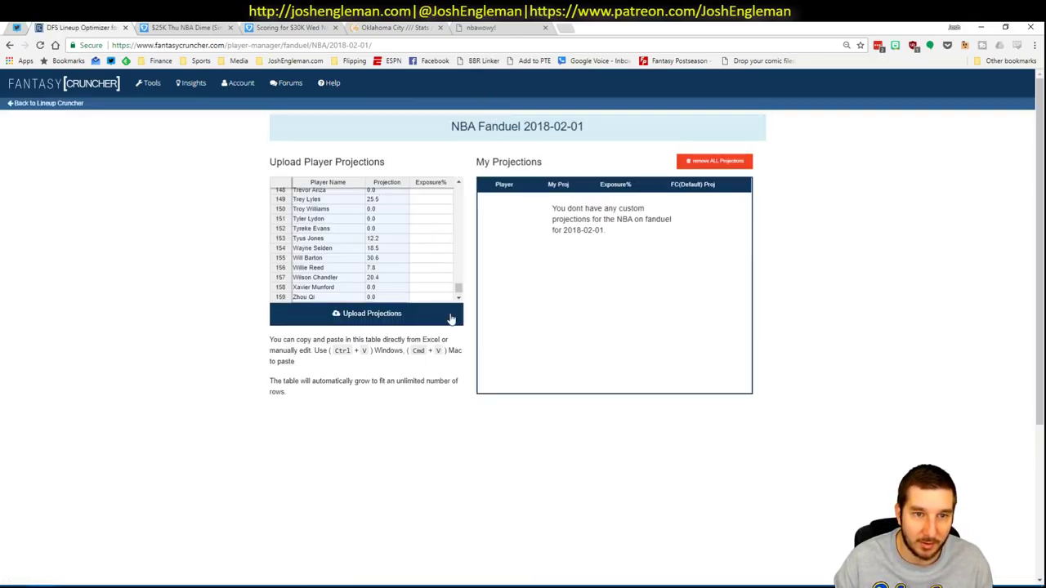
click(392, 320)
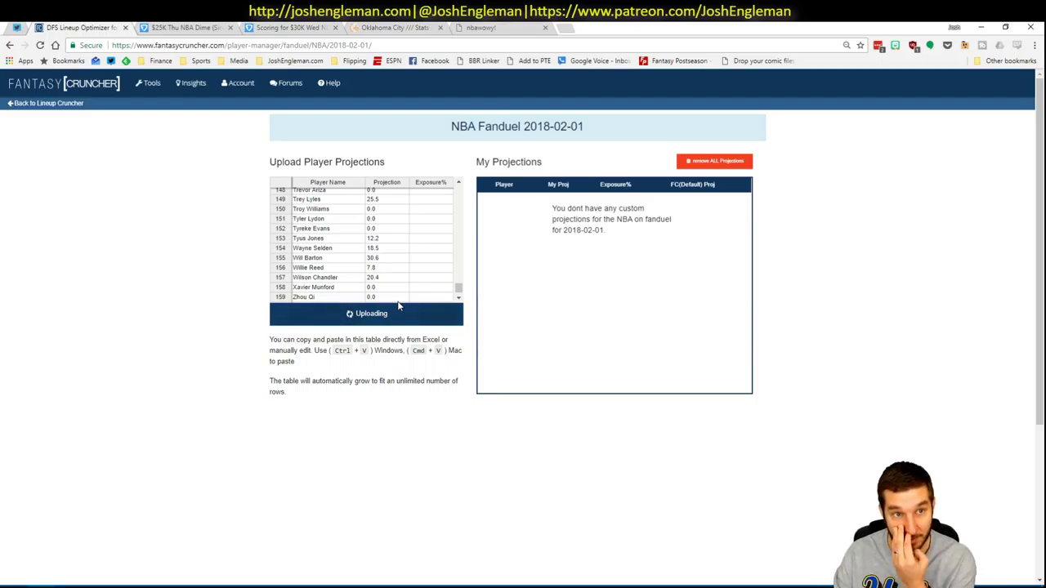
Return to the lineup cruncher and set the randomness to 10% in the general advanced options.
click(33, 109)
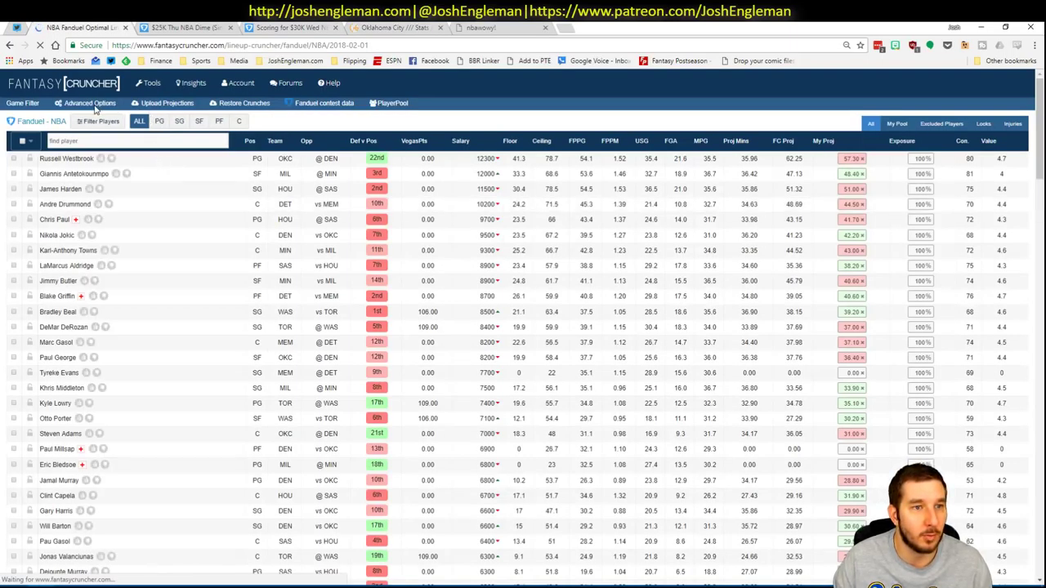
click(90, 103)
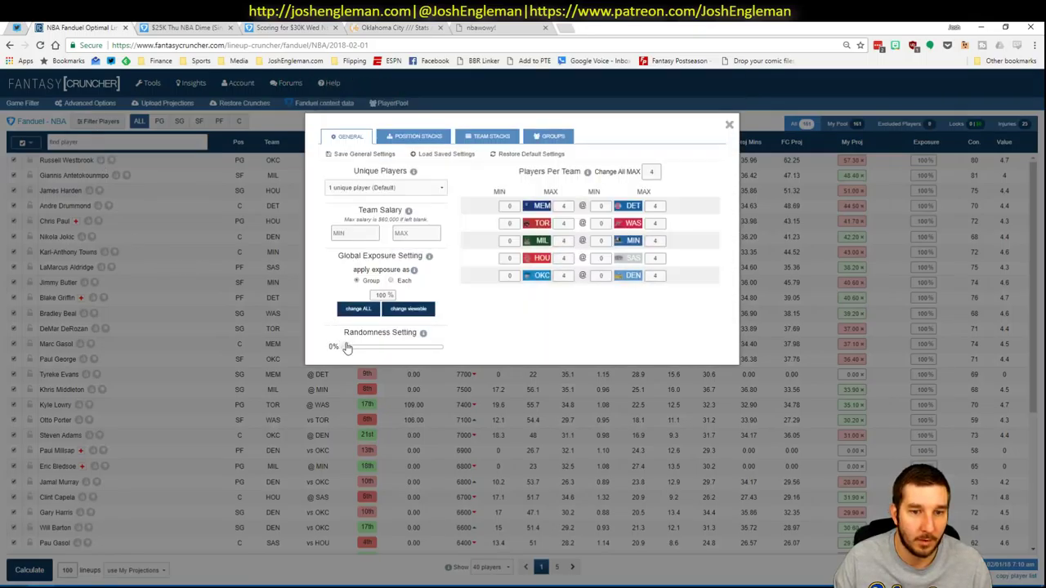
drag(348, 352, 355, 351)
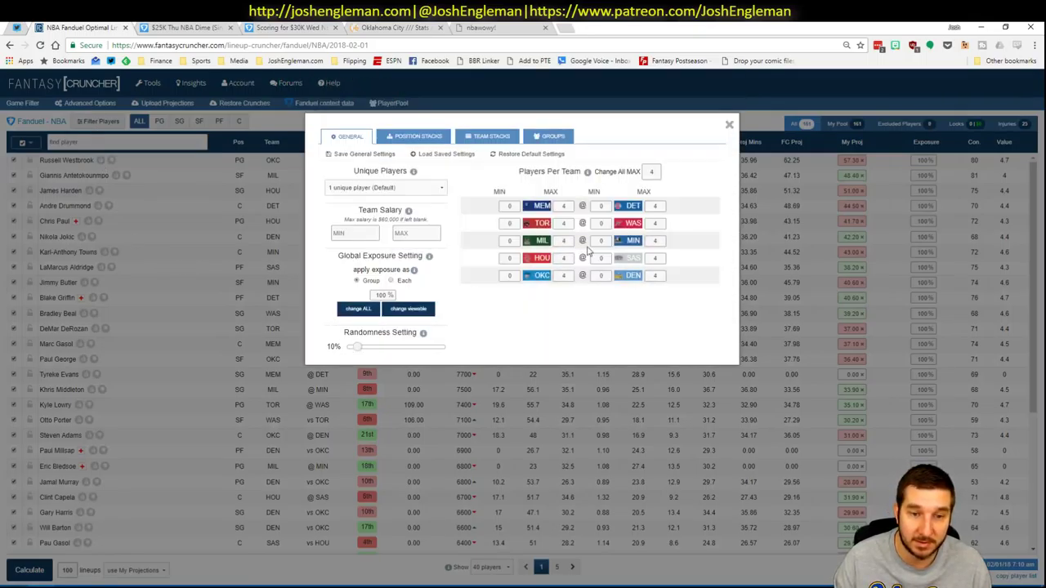
click(731, 127)
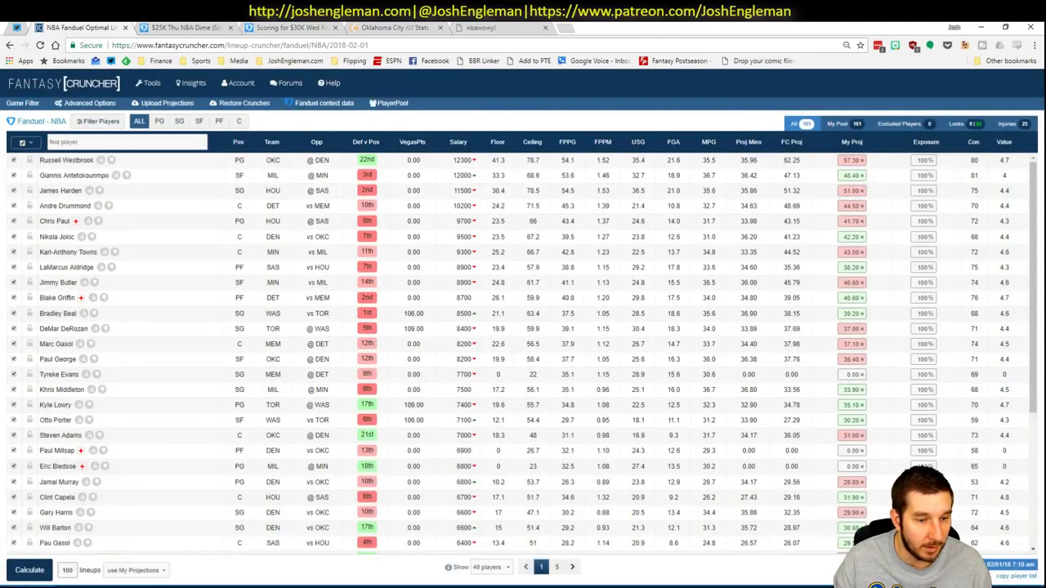
Calculate 100 FanDuel lineups using My Projections and sort them by My Projected.
click(29, 570)
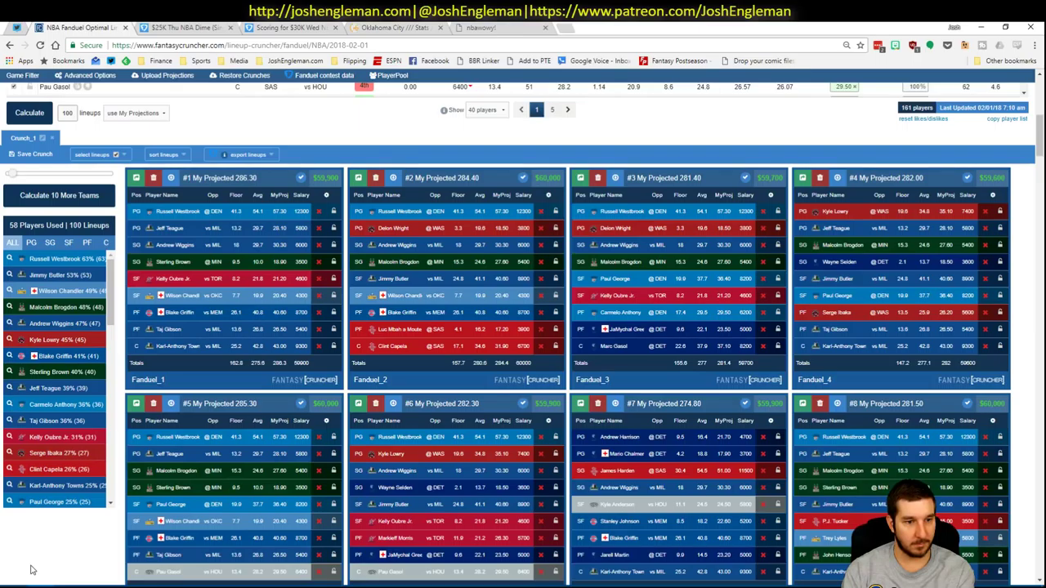
click(186, 155)
click(183, 203)
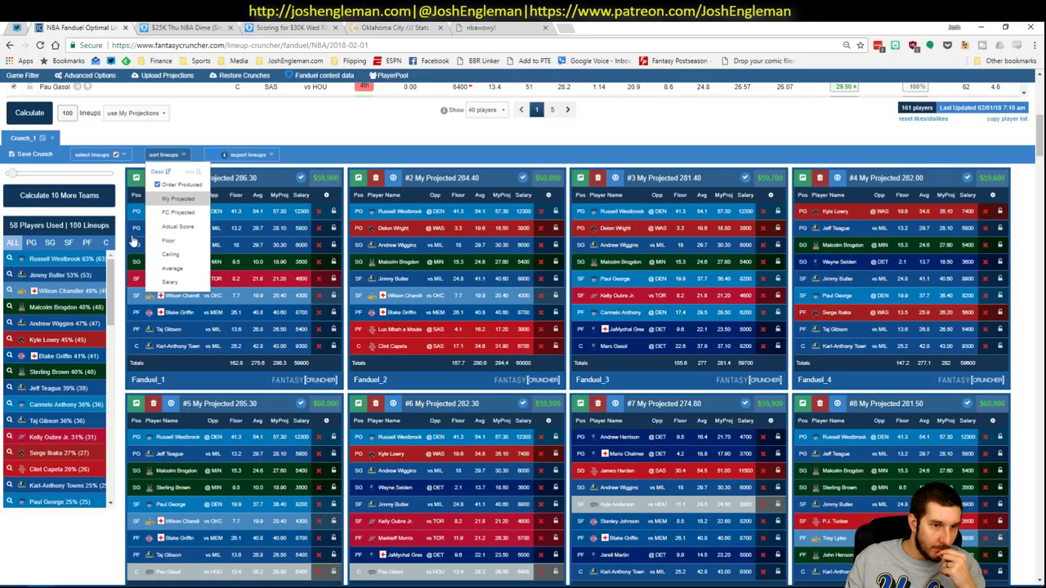
Switch to the Excel workbook, review the shortlisted FanDuel players at every position on the Daily sheet, and return to FantasyCruncher.
key(alt+Tab)
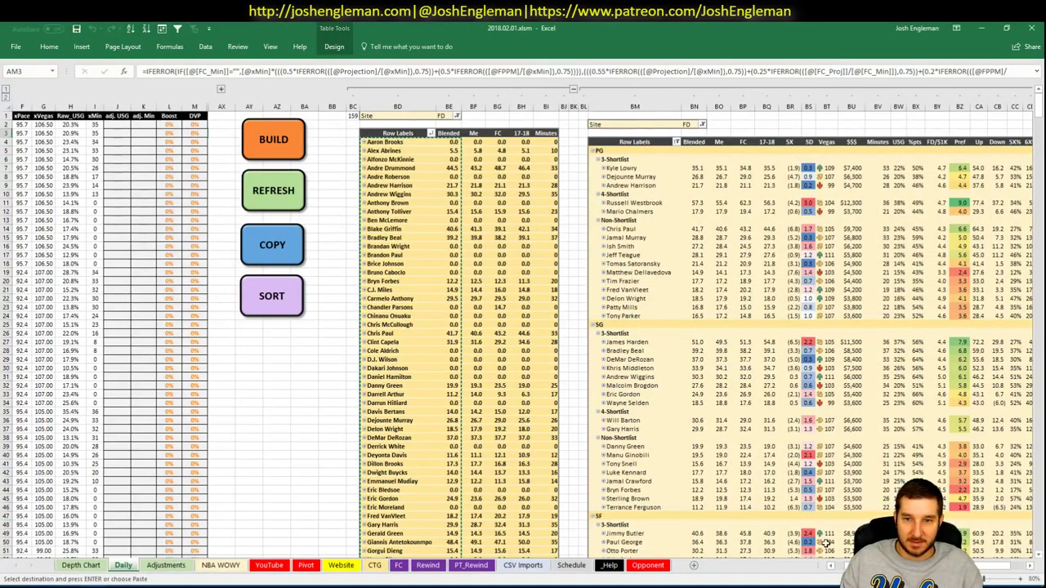
scroll(523, 327, right, 3)
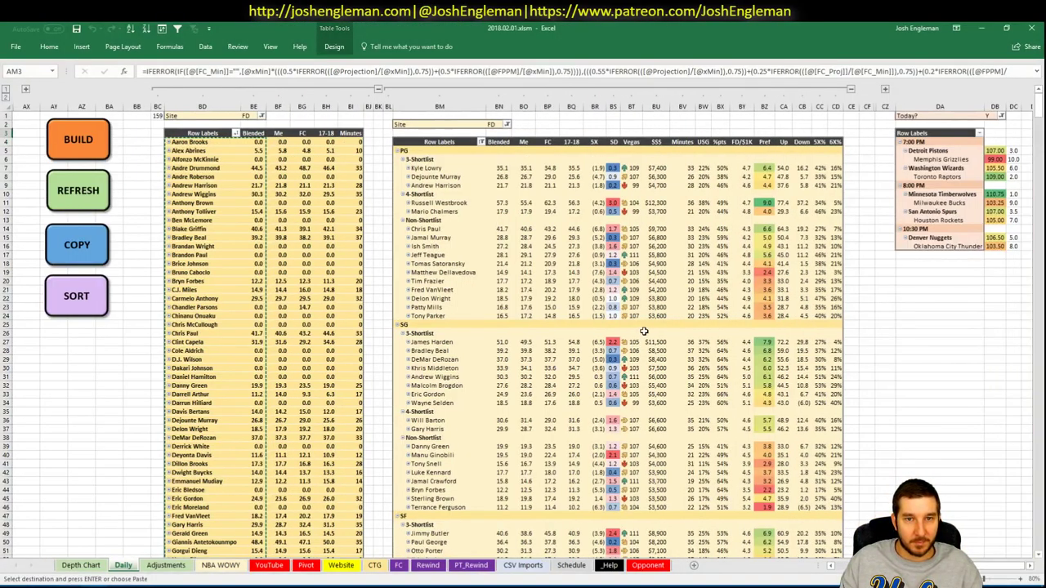
scroll(644, 331, down, 10)
scroll(645, 331, down, 8)
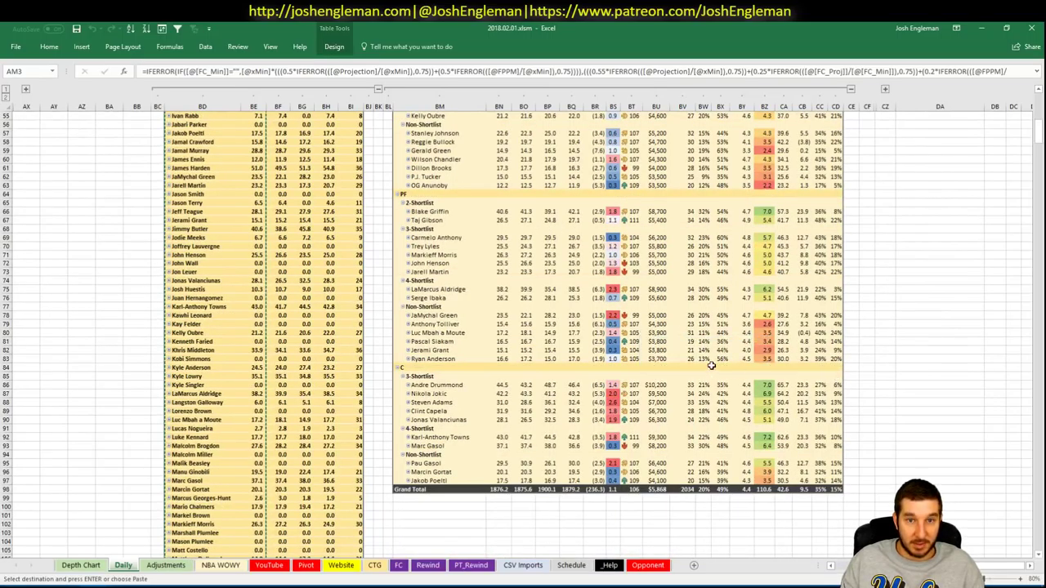
scroll(712, 365, up, 18)
key(alt+Tab)
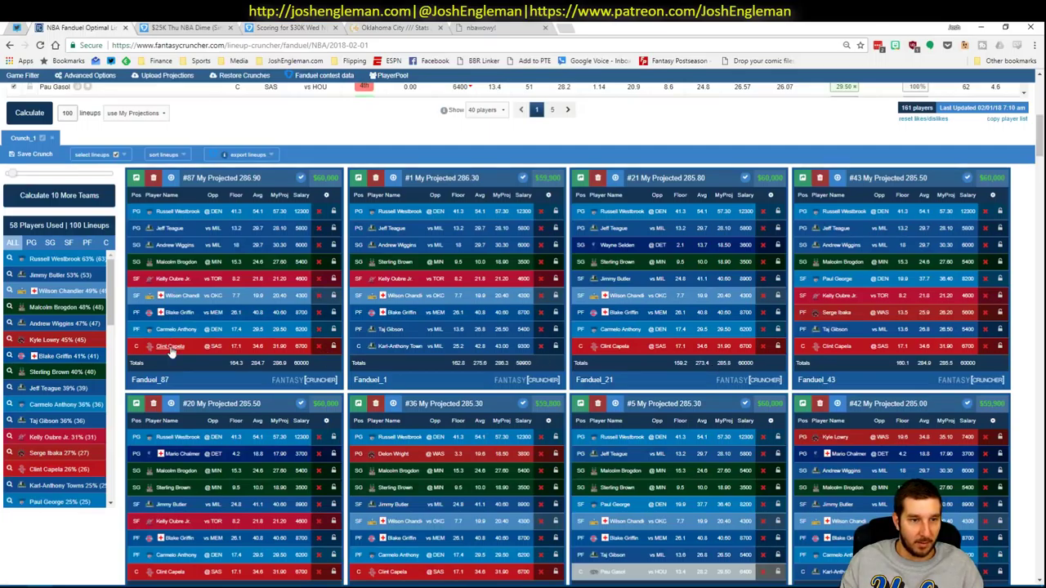
Filter the generated FanDuel lineups to those using both power forwards Blake Griffin and Taj Gibson.
click(87, 243)
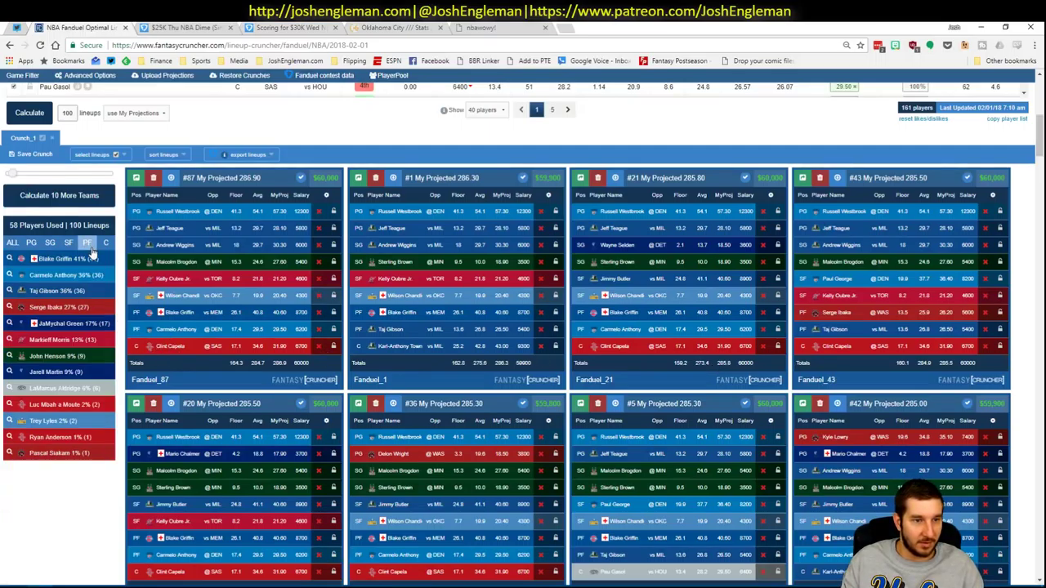
click(9, 259)
click(13, 282)
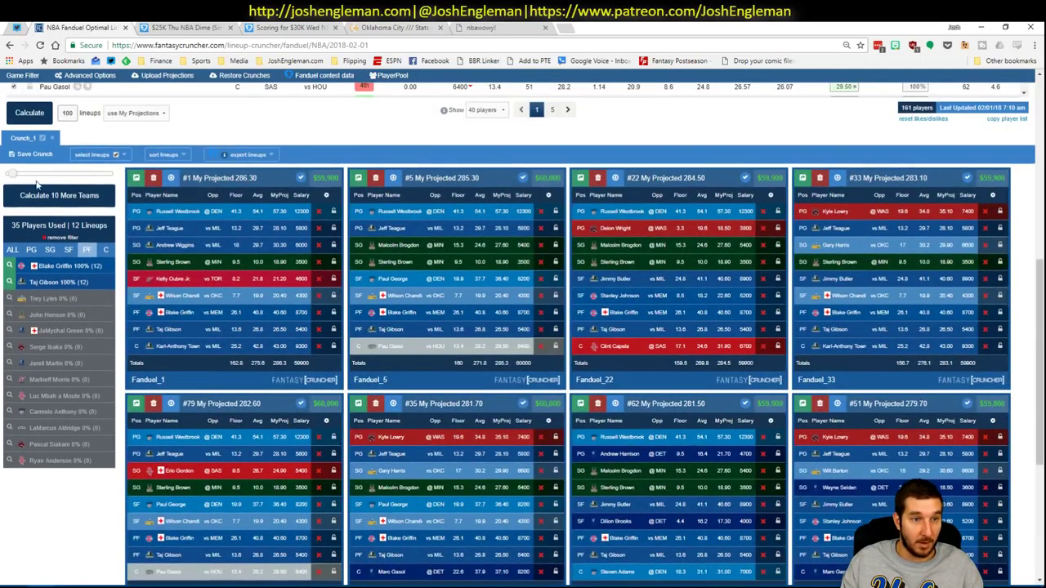
Examine the point guard options by filtering for Kyle Lowry and Andrew Harrison, and clear those two filters again.
click(31, 249)
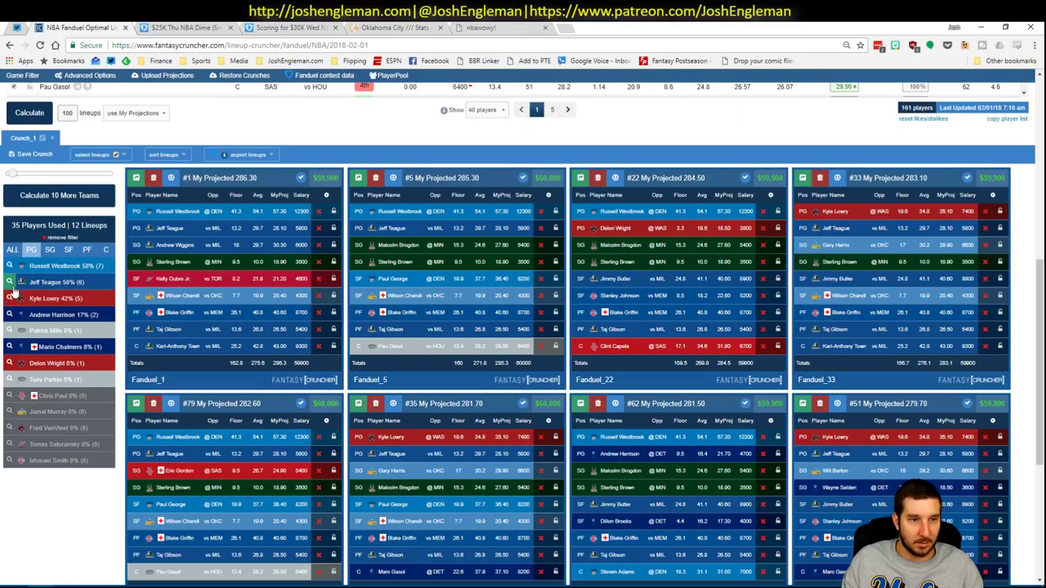
click(10, 299)
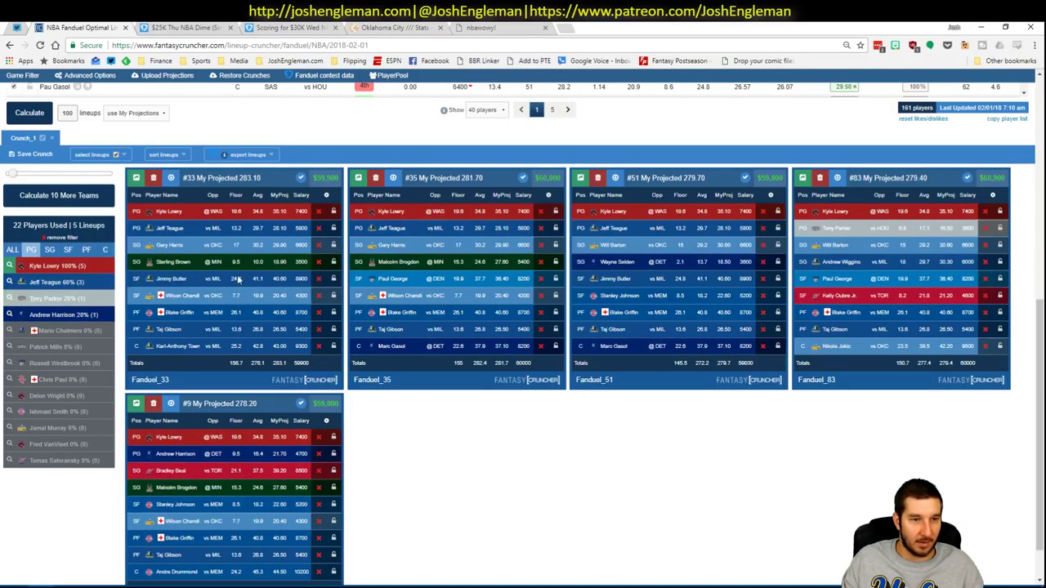
click(9, 316)
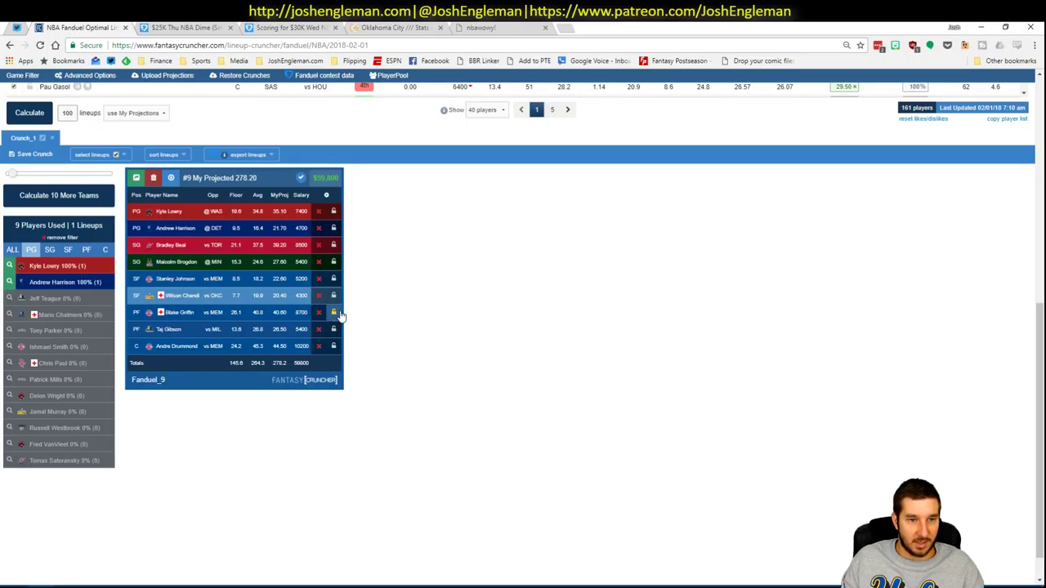
click(10, 268)
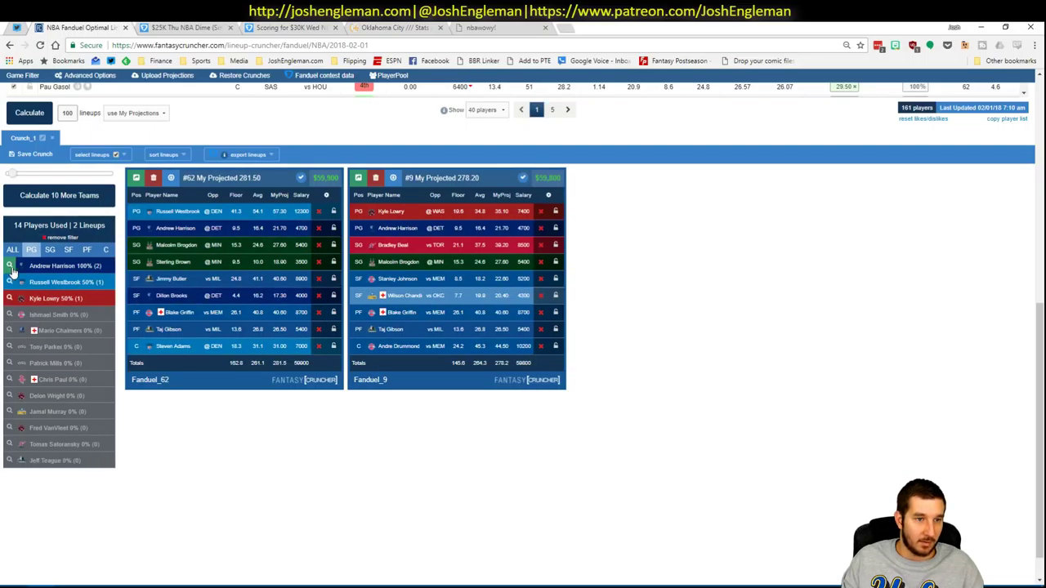
click(9, 267)
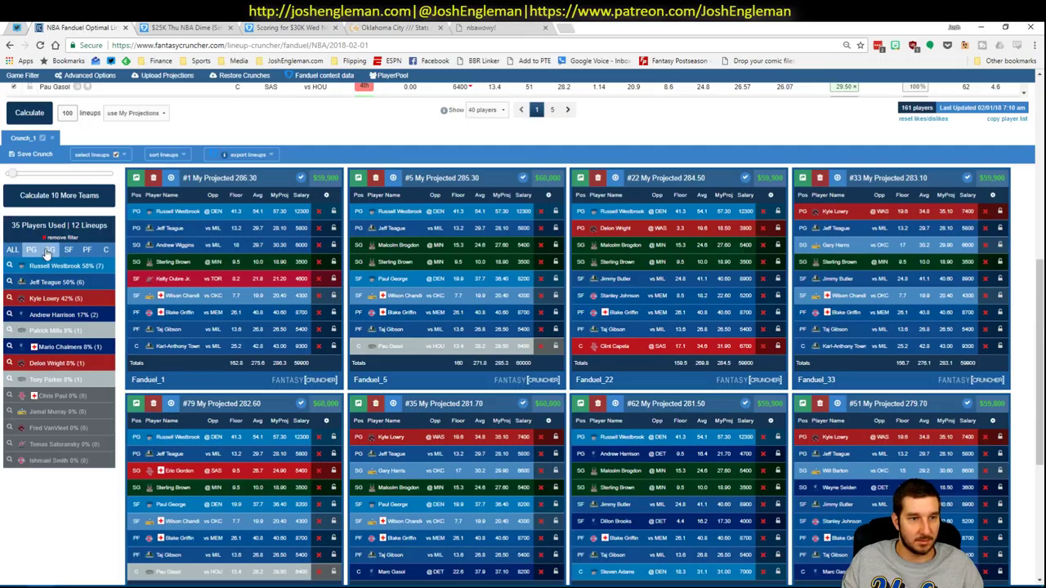
Filter the lineups to Russell Westbrook and compare the shooting guard options with the Daily sheet, including a check of DeMar DeRozan's lineups.
click(8, 266)
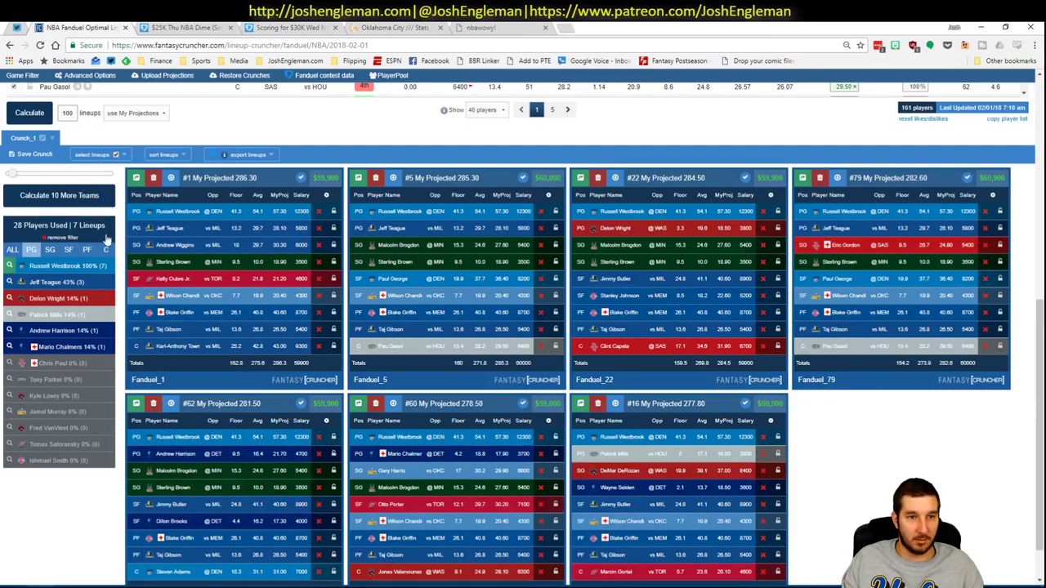
click(50, 250)
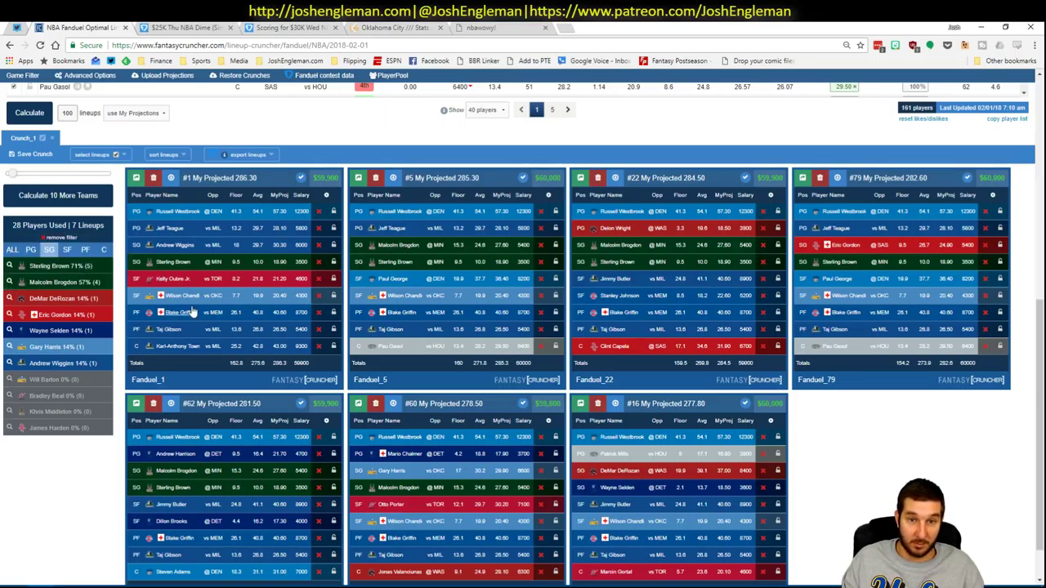
key(alt+Tab)
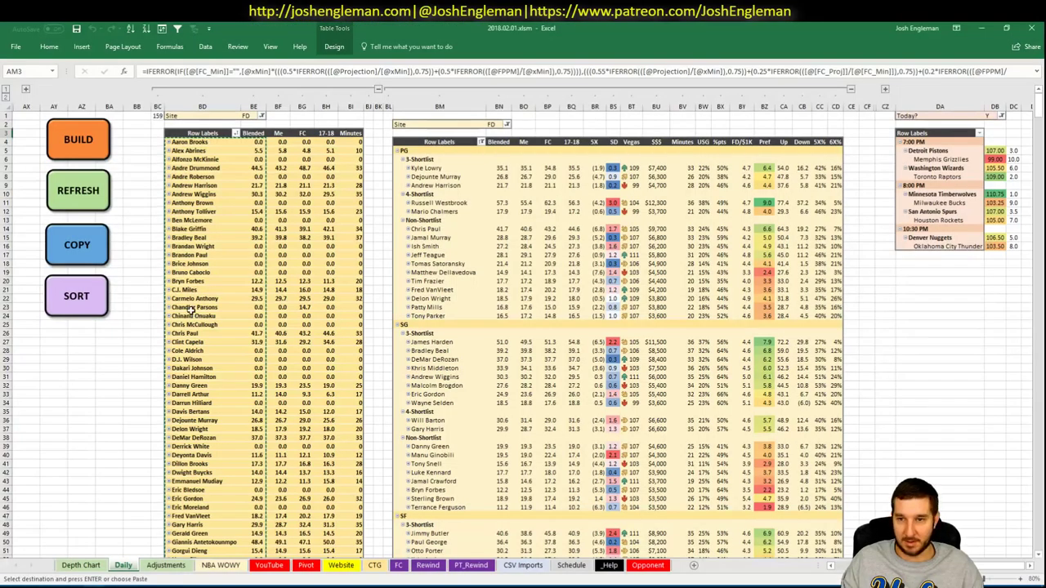
key(alt+Tab)
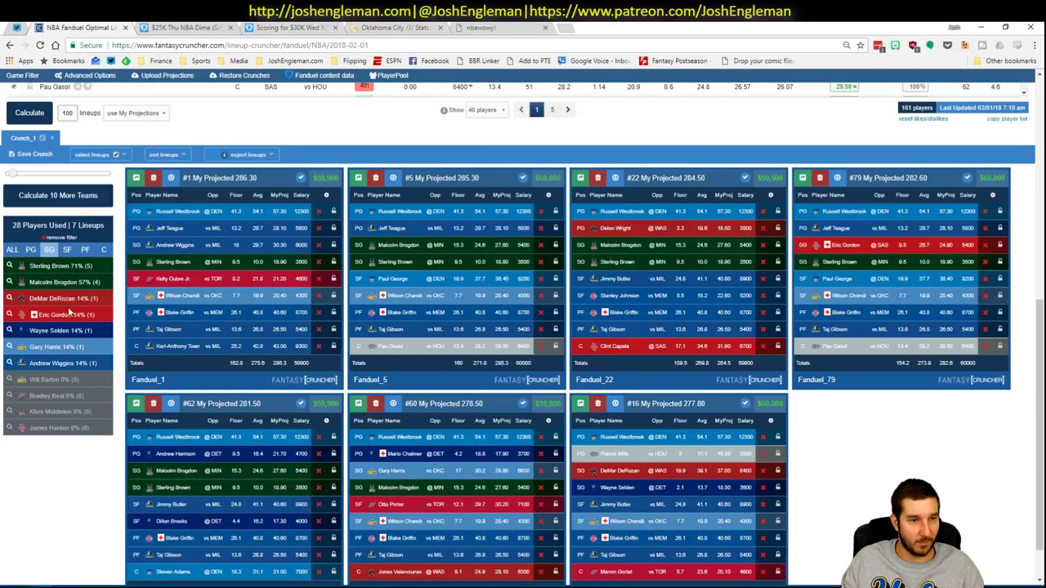
key(alt+Tab)
key(alt+Tab)
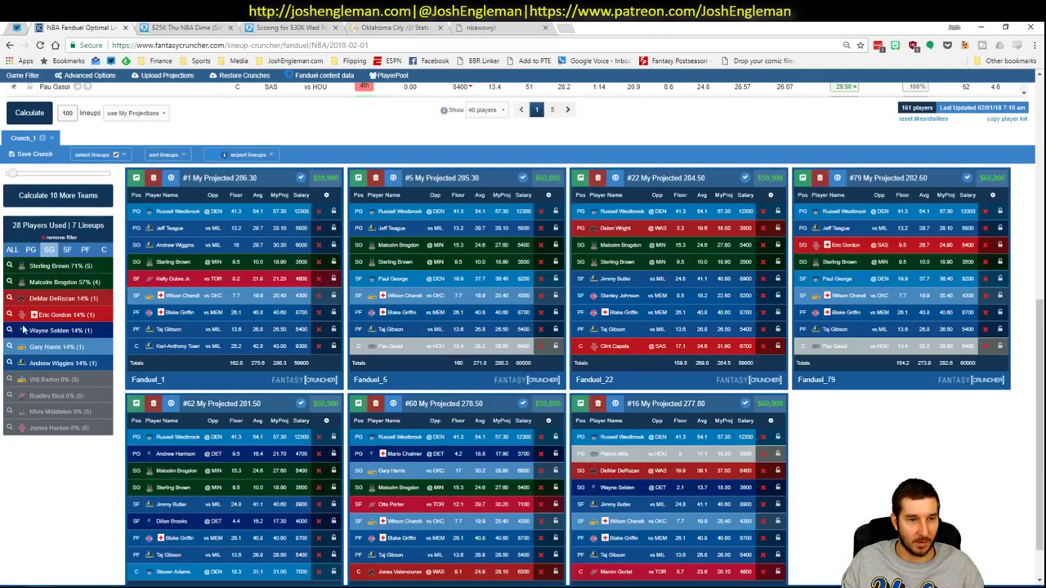
click(10, 299)
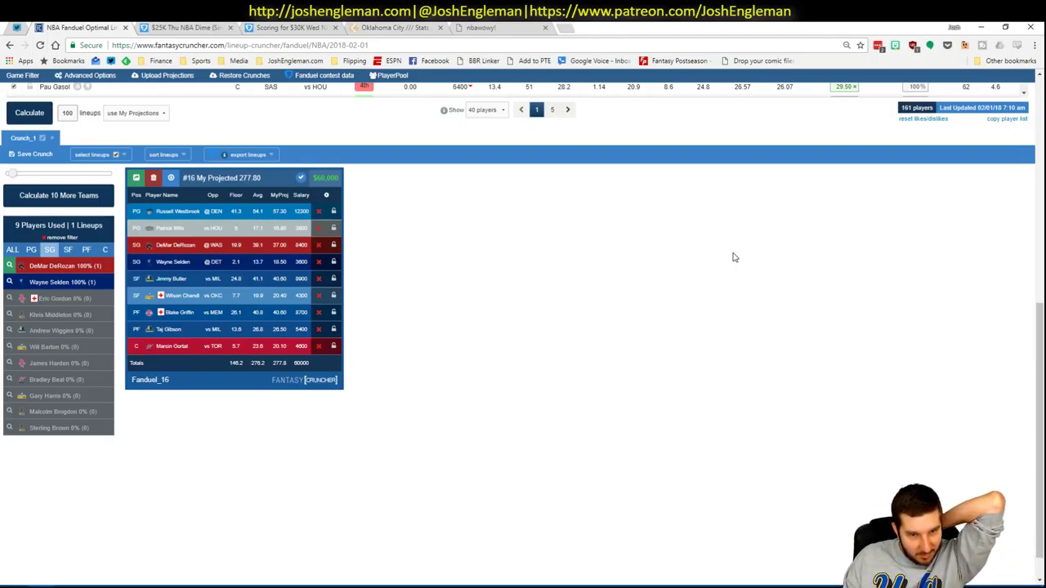
click(10, 267)
Compare the center options with the shortlist on the Daily sheet and filter the lineups to Clint Capela.
click(104, 249)
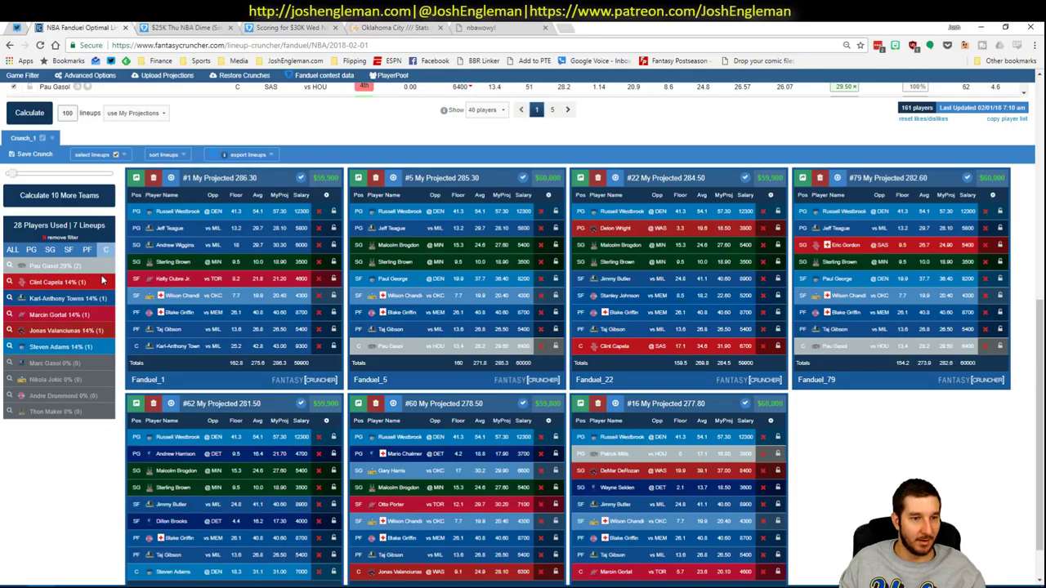
key(alt+Tab)
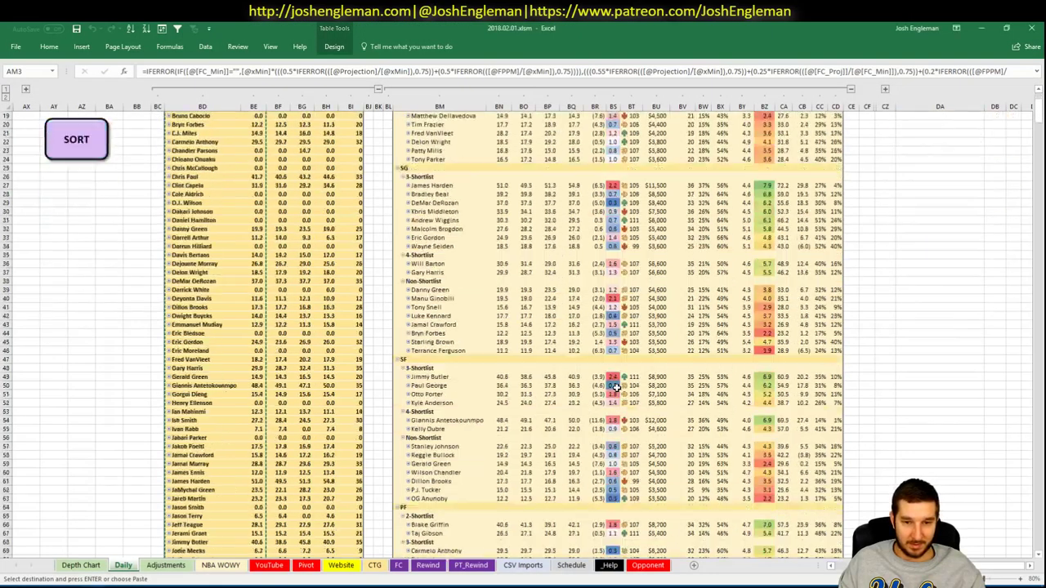
key(alt+Tab)
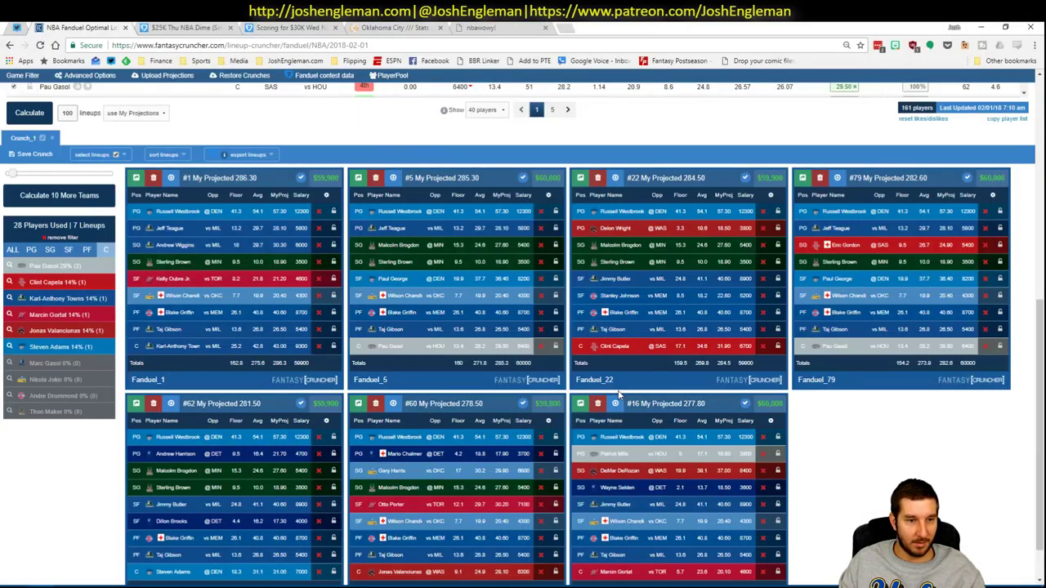
key(alt+Tab)
key(alt+Tab)
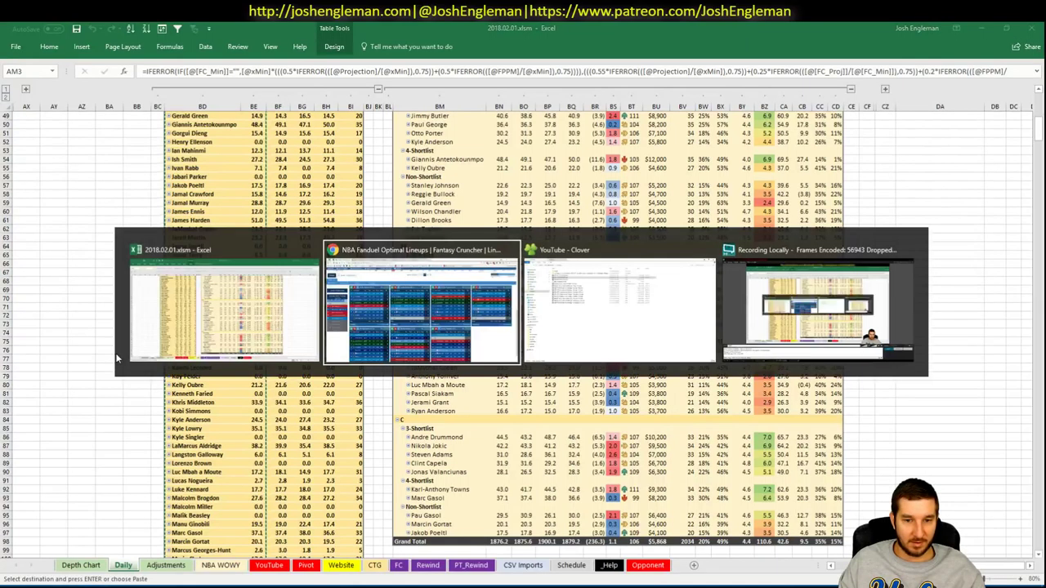
key(alt+Tab)
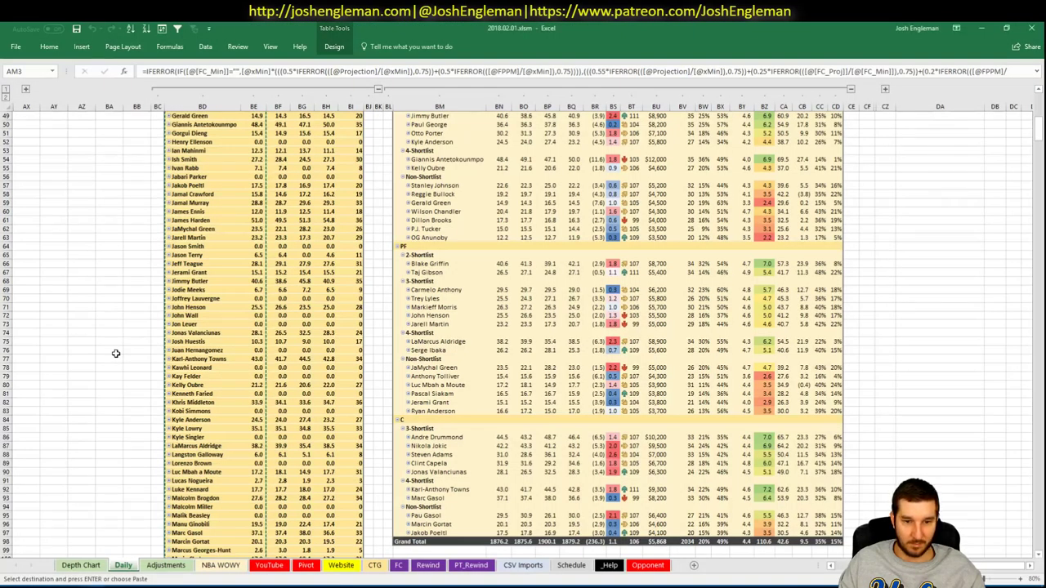
key(alt+Tab)
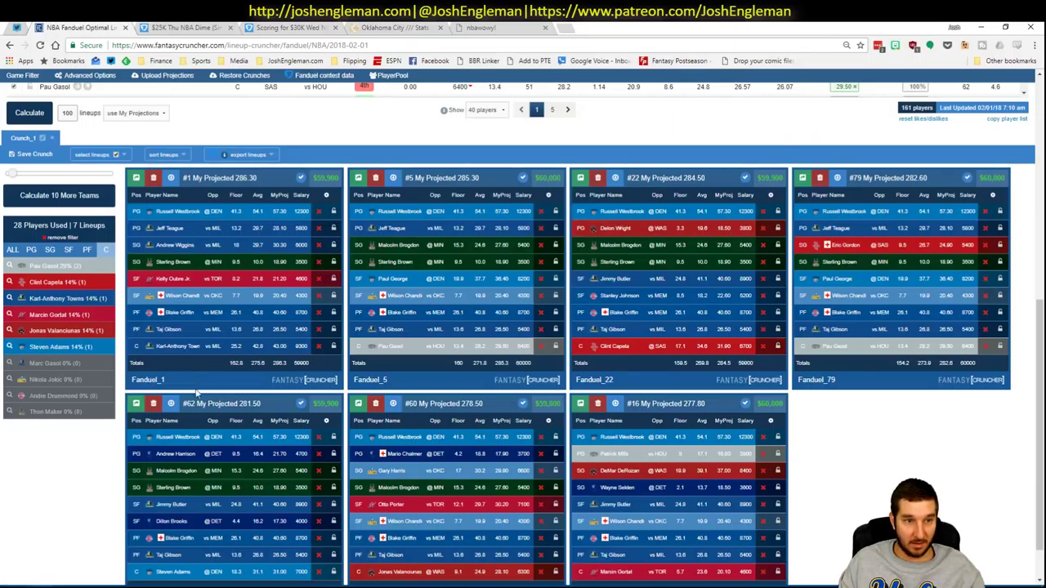
click(9, 282)
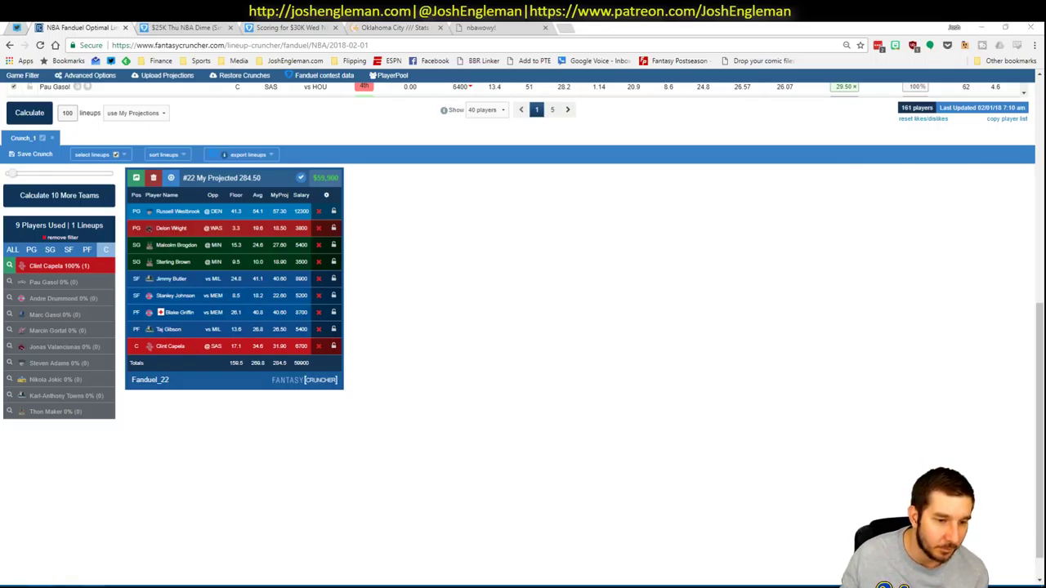
Switch to Excel, examine the day's games and team totals on the Daily sheet, and return to the lineup cruncher.
key(alt+Tab)
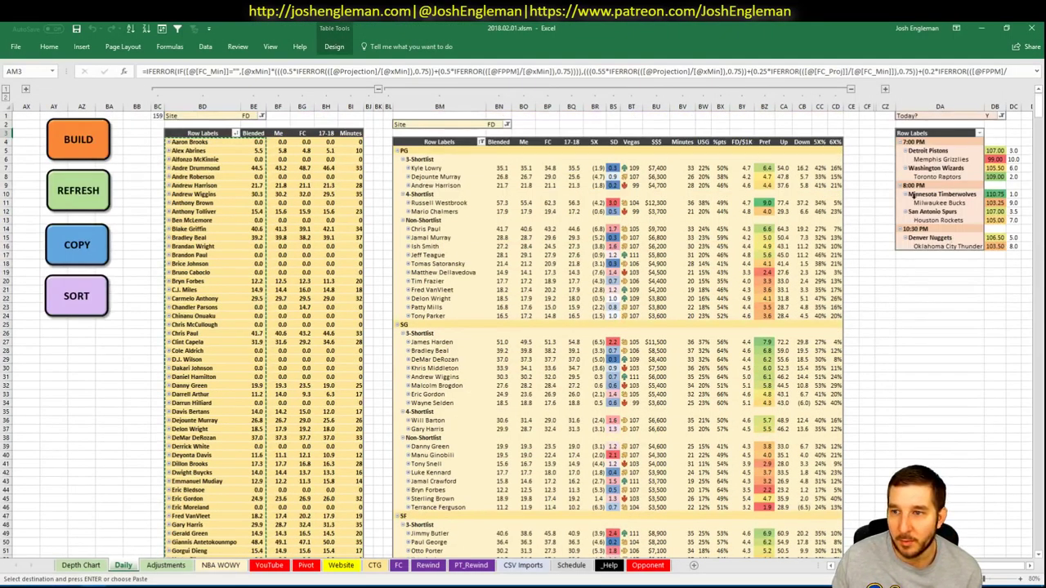
click(940, 160)
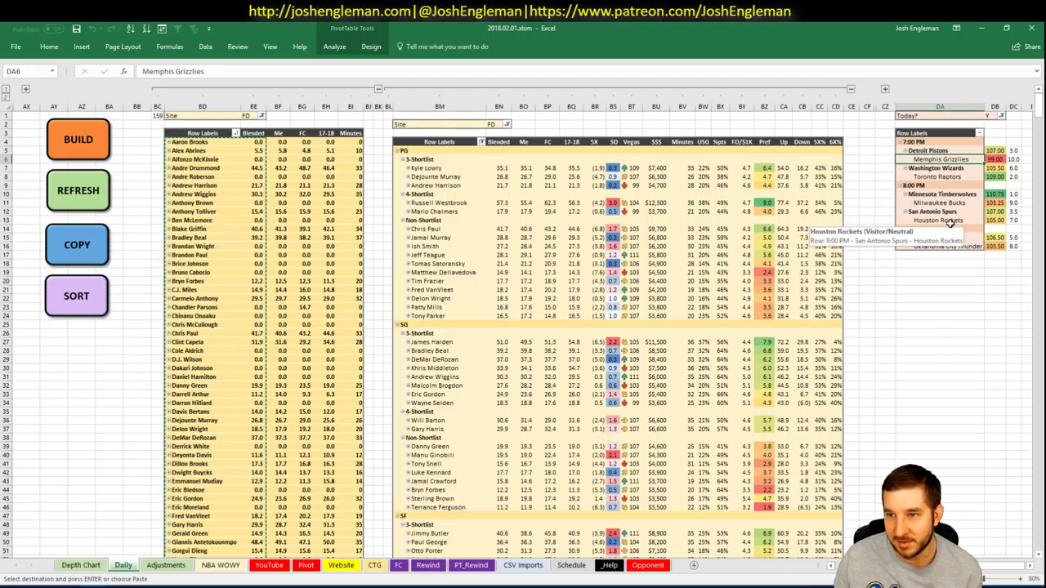
click(953, 149)
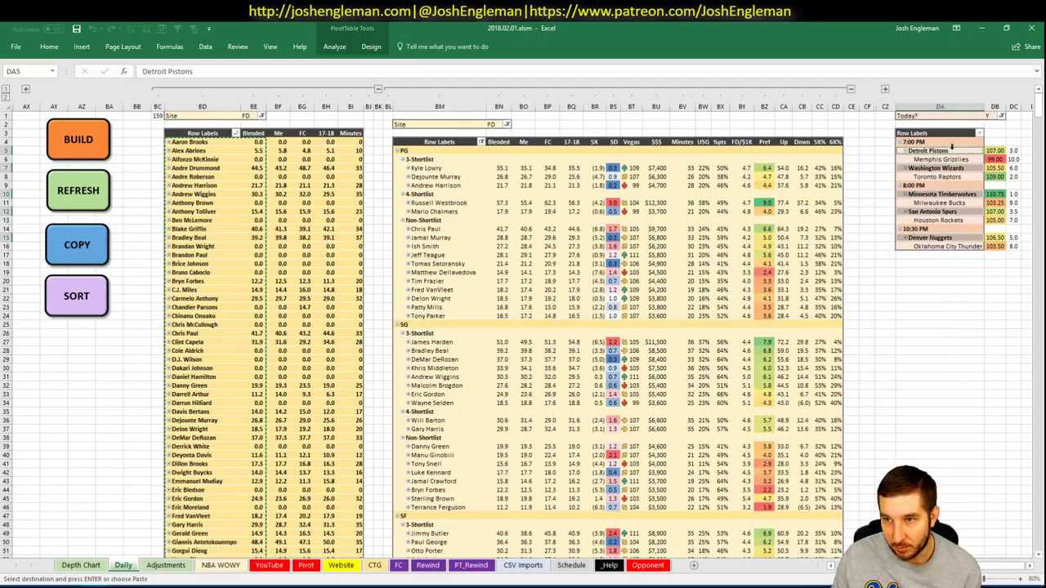
click(58, 177)
key(alt+Tab)
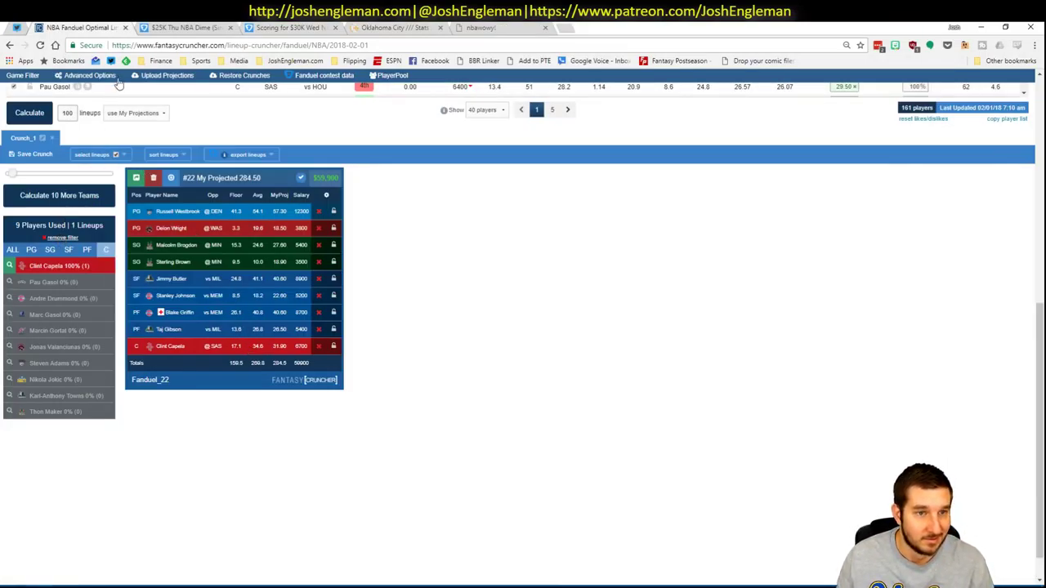
Open the lineup cruncher for DraftKings NBA.
scroll(120, 91, up, 5)
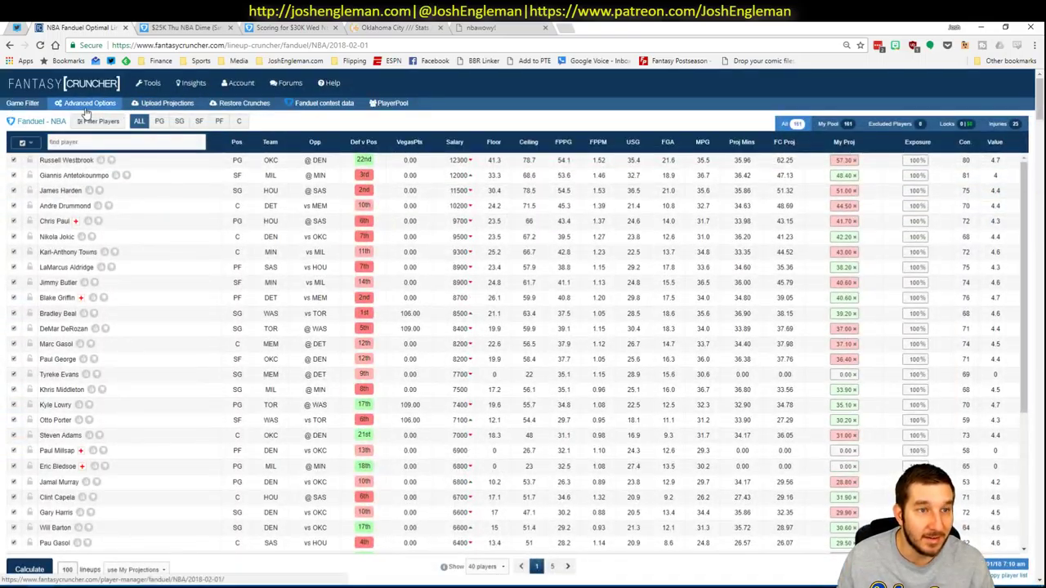
click(149, 83)
mouse_move(164, 114)
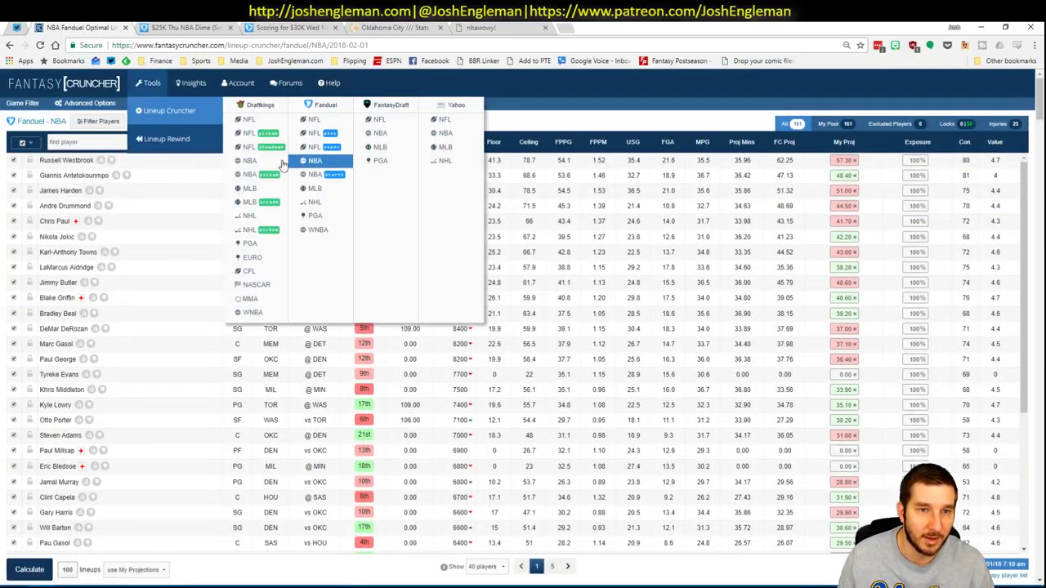
Switch to Excel, expand the collapsed projection pivot columns on the Daily sheet, and copy the player projections.
key(alt+Tab)
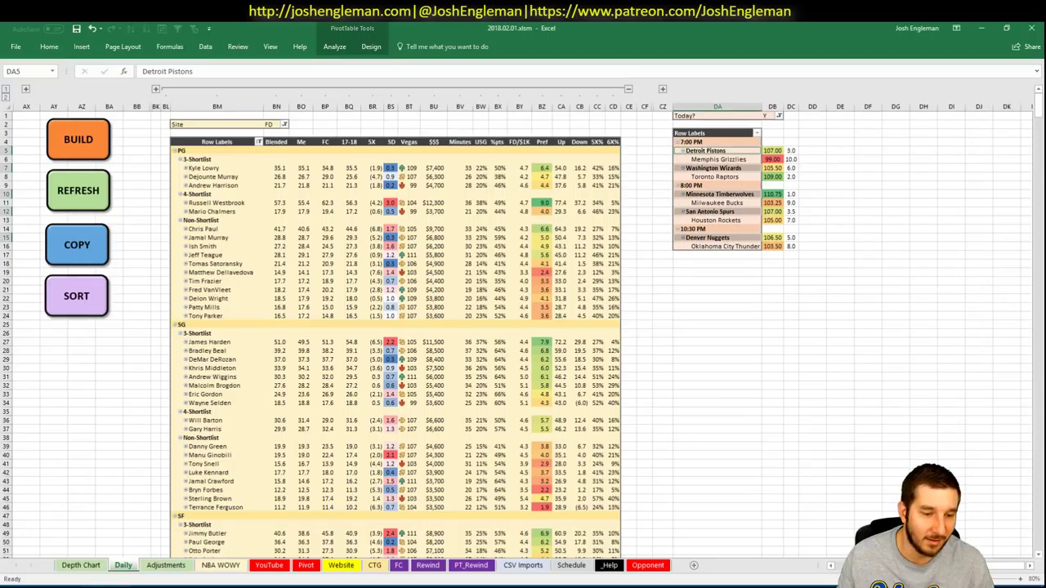
click(156, 90)
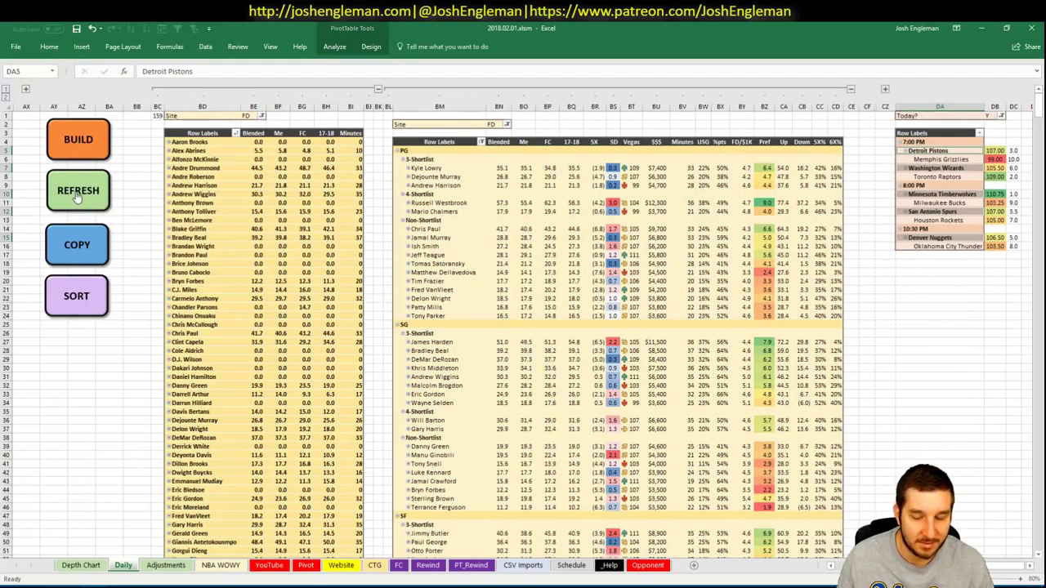
click(85, 243)
Switch to the lineup cruncher, paste the copied player projections into the DraftKings NBA projections table, upload them, and return to the cruncher.
key(alt+Tab)
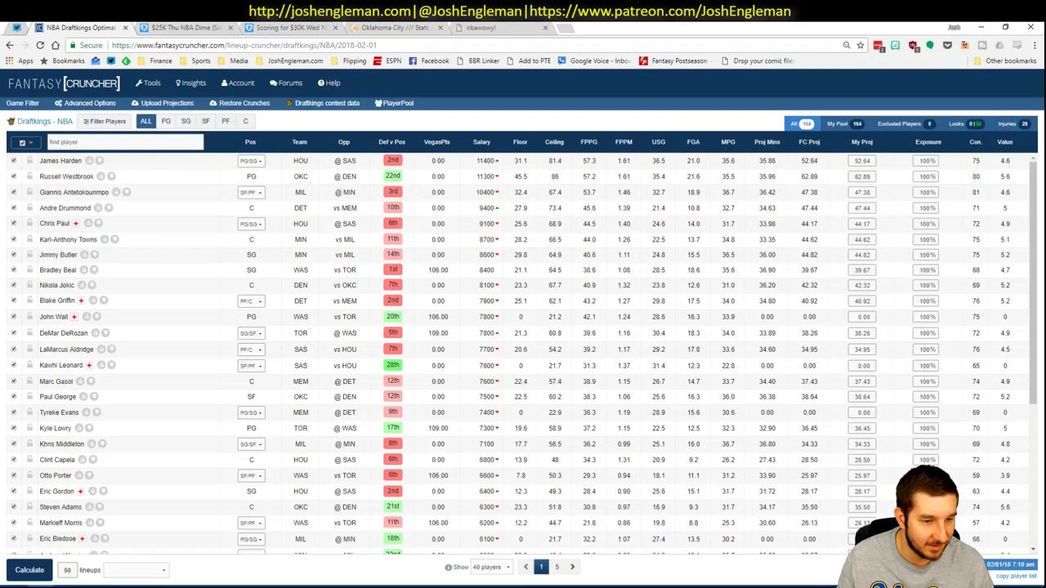
click(139, 104)
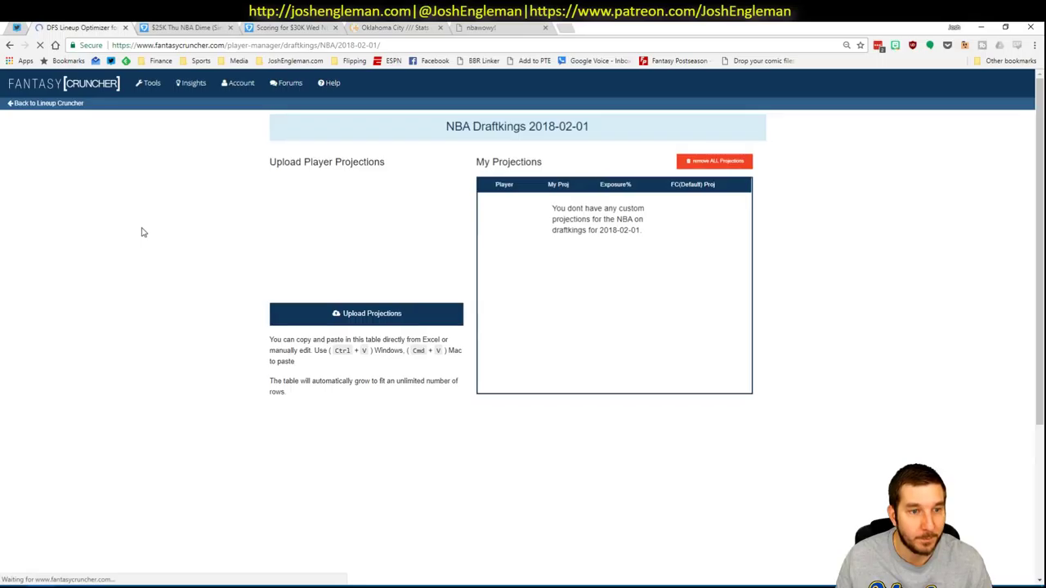
click(346, 201)
key(ctrl+v)
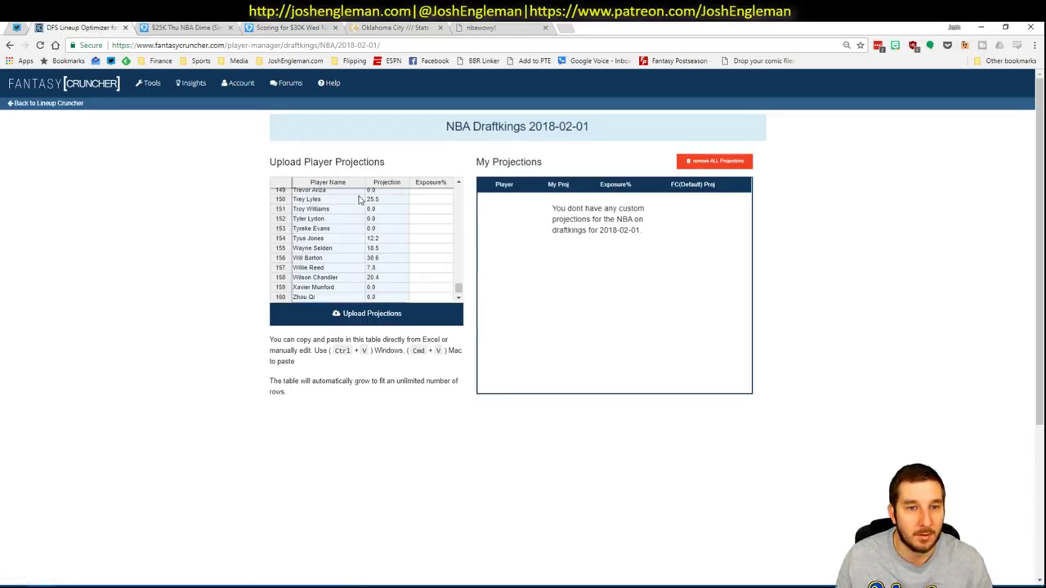
drag(456, 285, 467, 186)
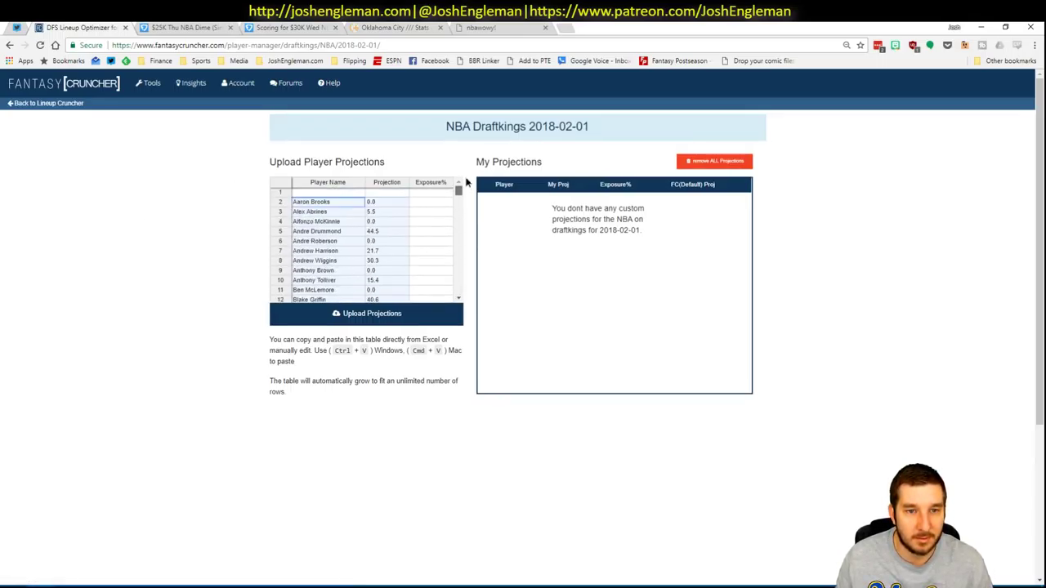
click(357, 318)
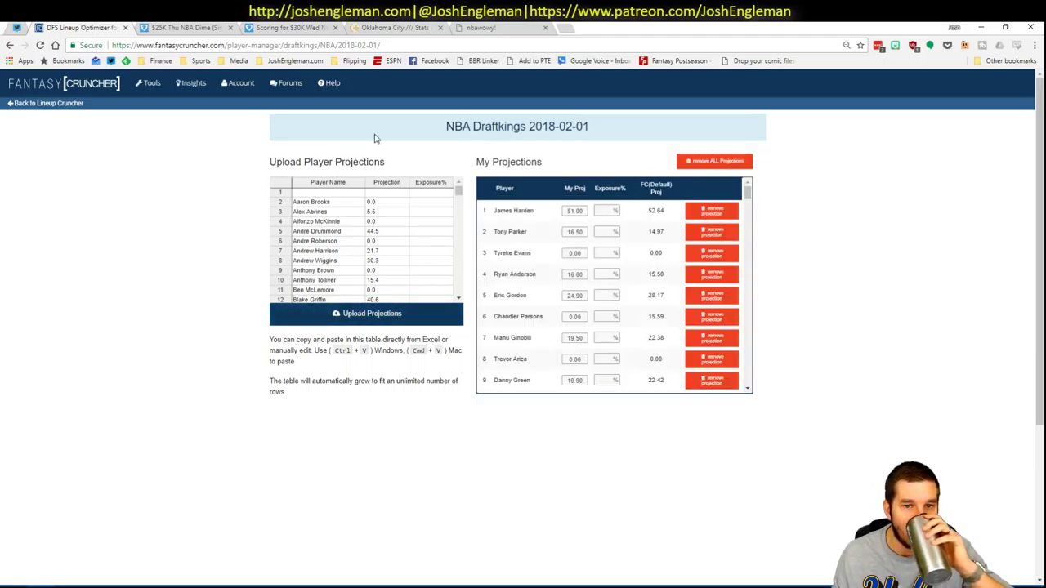
click(45, 104)
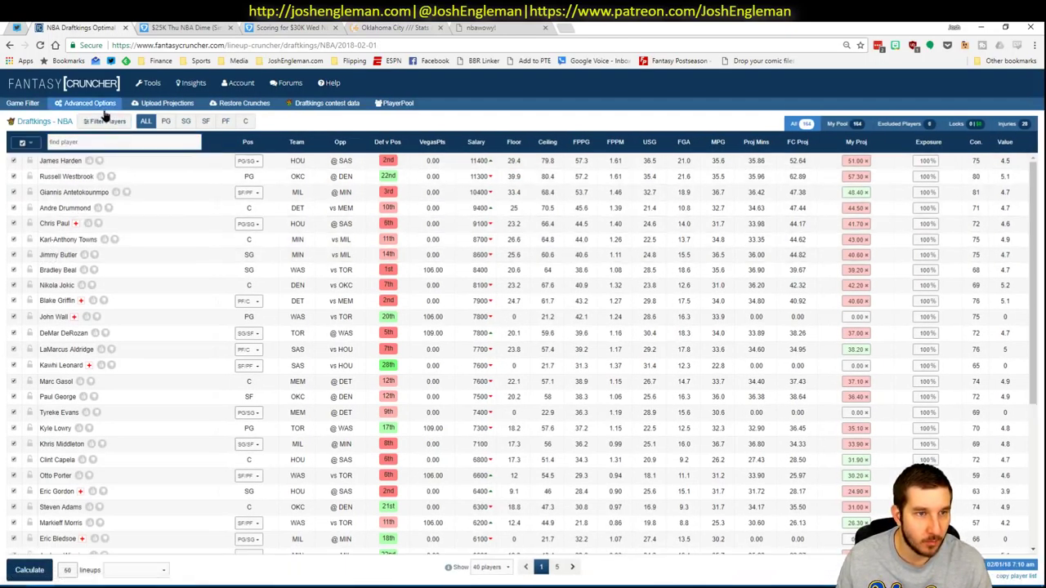
Set the randomness to 7% in the advanced options and calculate 50 lineups using My Projections.
click(90, 103)
drag(350, 440, 355, 443)
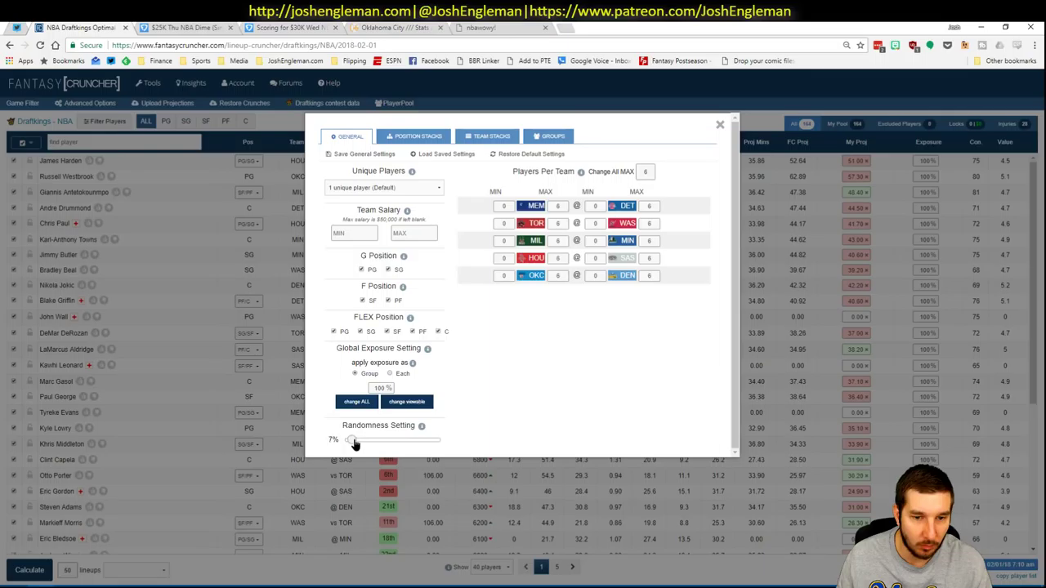
click(720, 124)
click(121, 571)
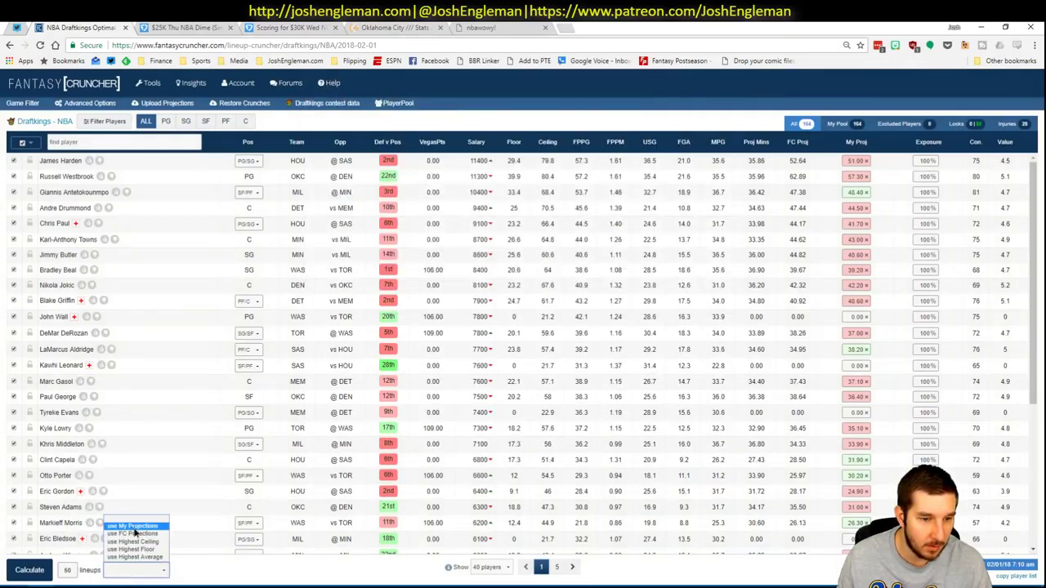
click(131, 527)
click(29, 570)
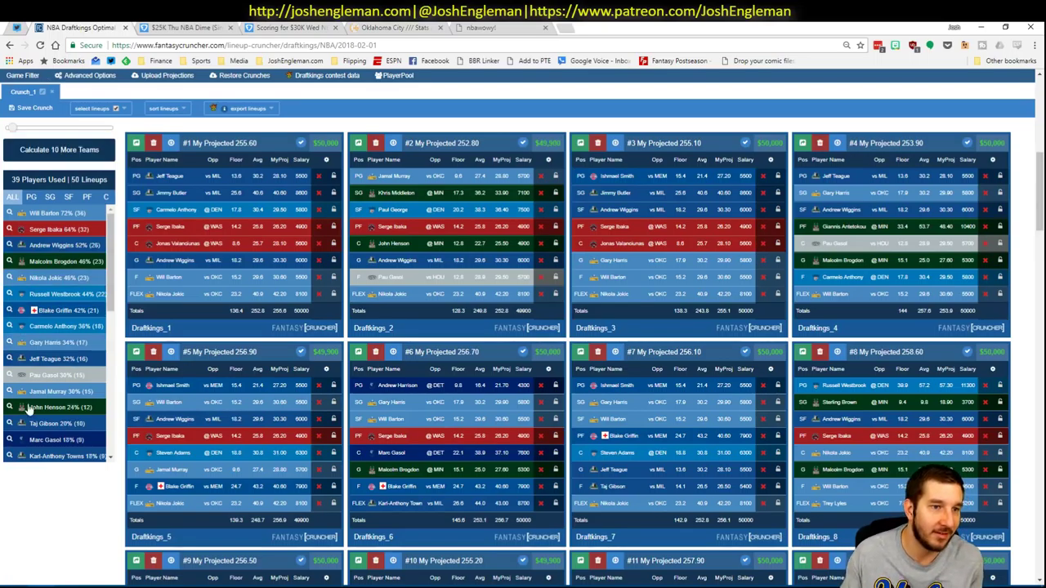
Switch to Excel, collapse the FanDuel pivot columns, expand the DraftKings pivot, and group its players by shortlist through the field list.
key(alt+Tab)
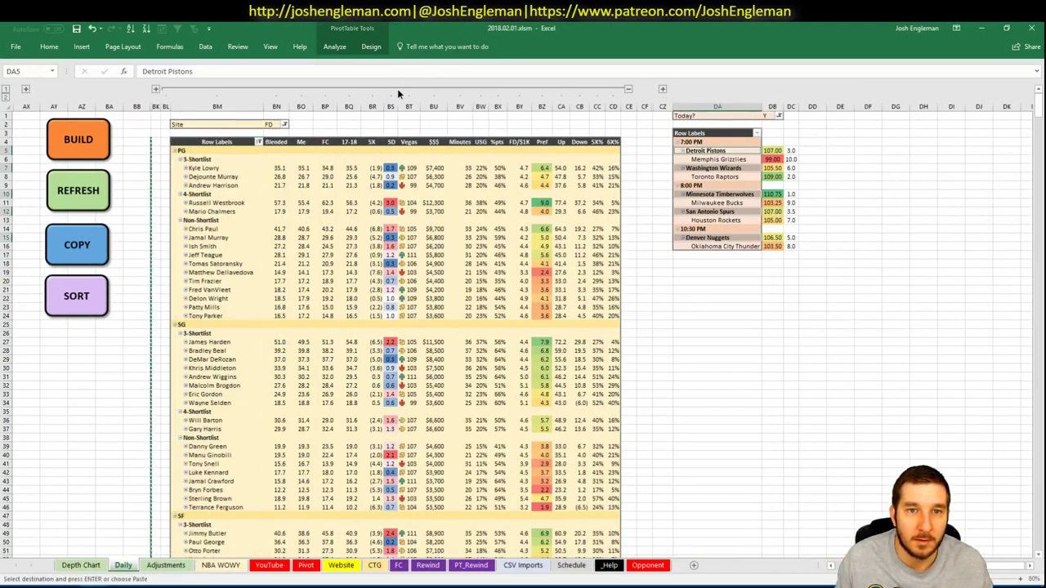
click(398, 88)
click(203, 89)
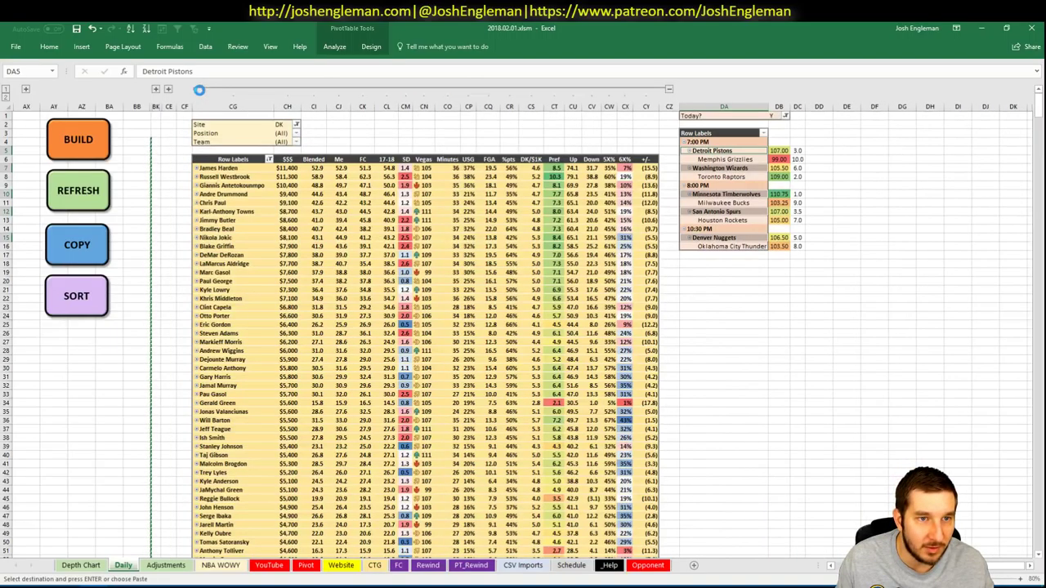
right_click(283, 204)
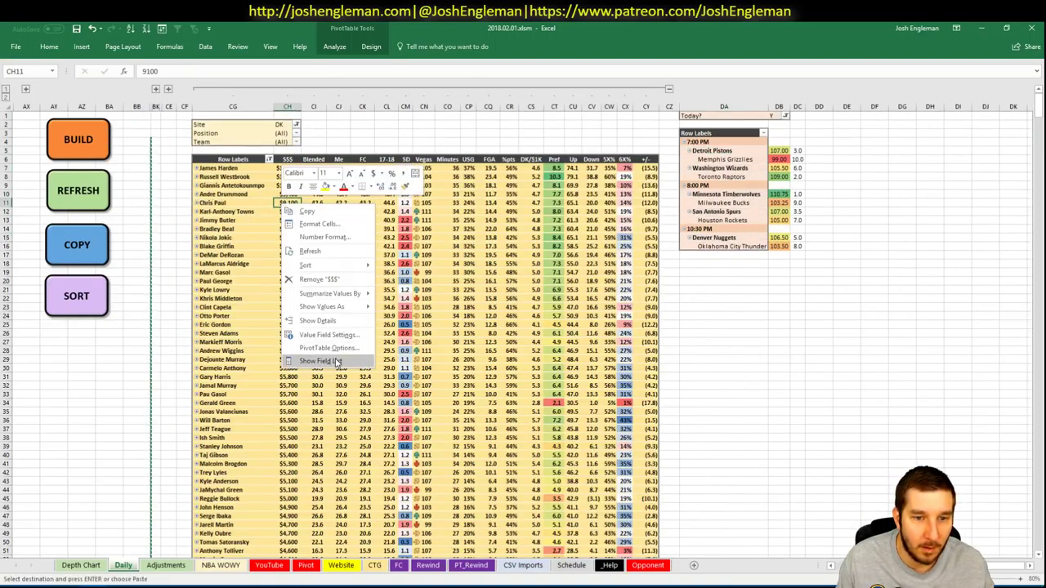
click(320, 361)
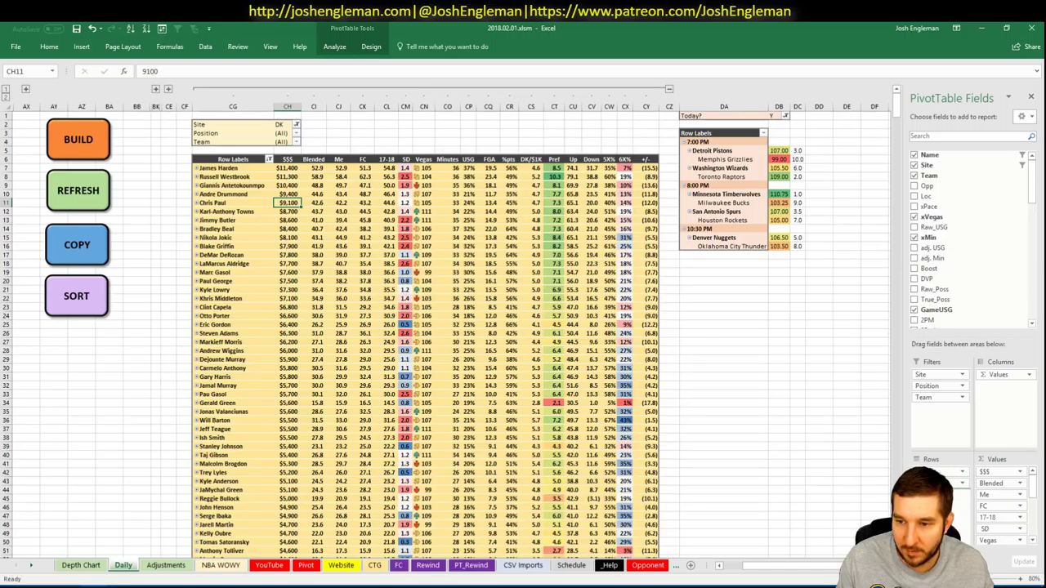
click(1030, 96)
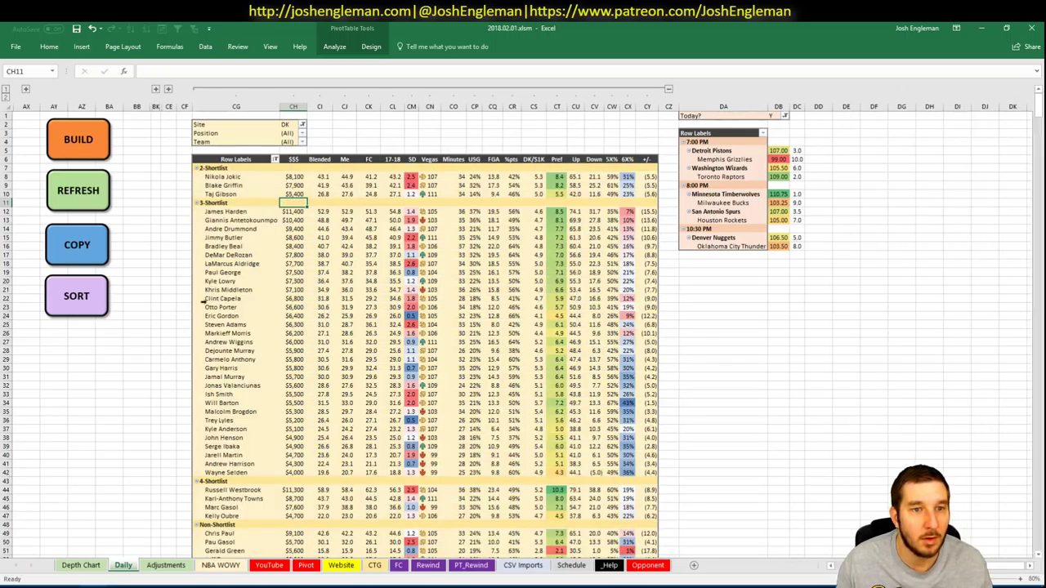
Return to the lineup cruncher and filter the lineups to those containing Nikola Jokic, Blake Griffin and Taj Gibson.
key(alt+Tab)
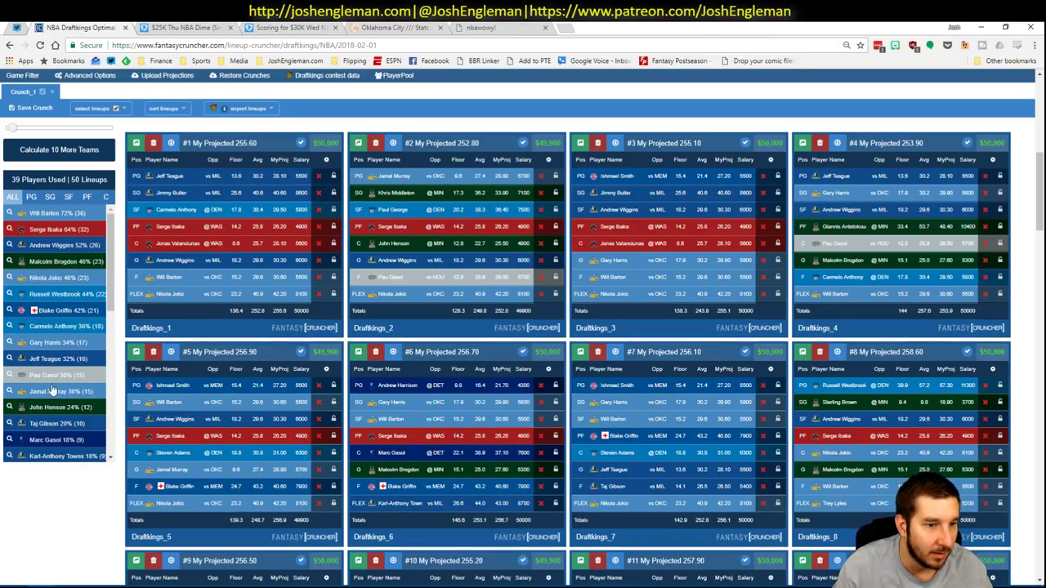
click(10, 278)
click(10, 284)
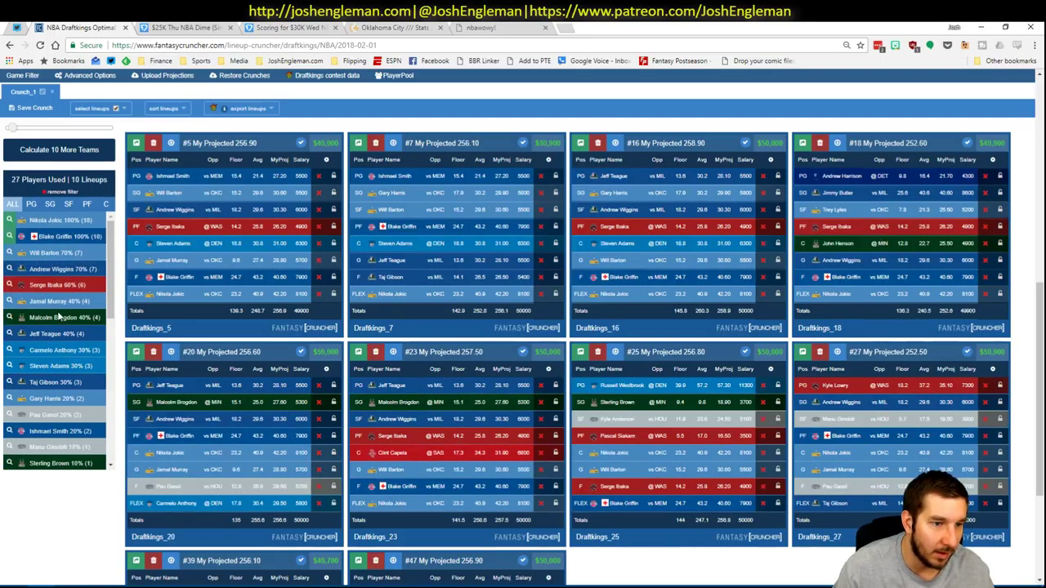
click(10, 382)
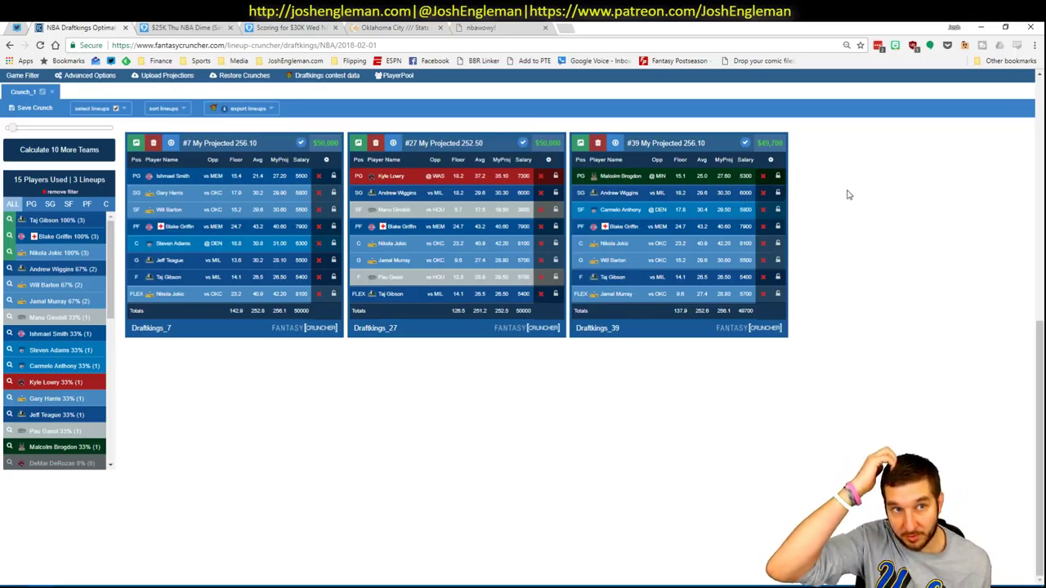
Review the FanDuel $25K Thu NBA Dime contest and the scoring of the $30K Wednesday contest, returning to the filtered DraftKings lineups.
click(169, 25)
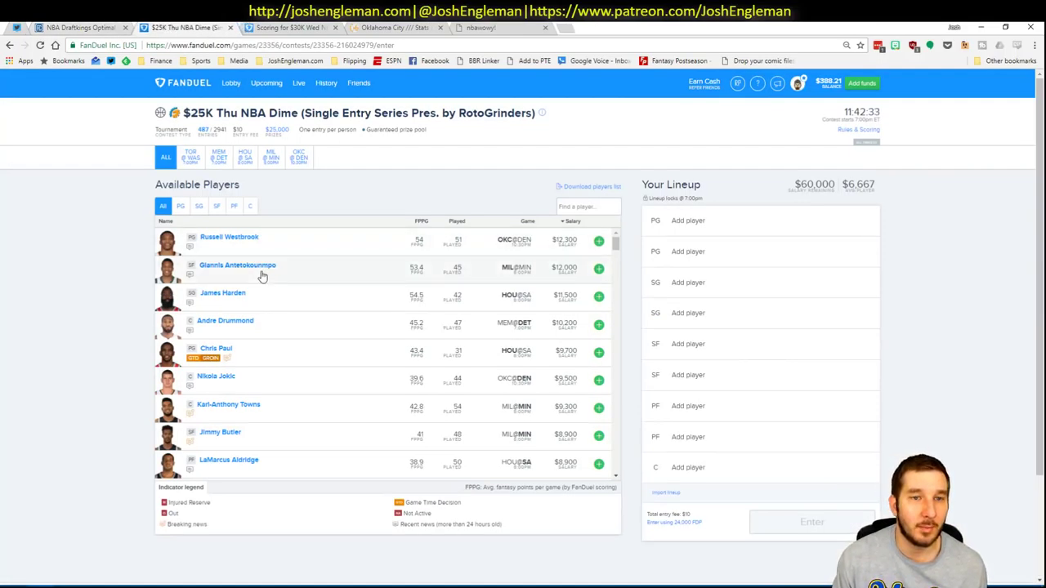
drag(264, 102, 421, 126)
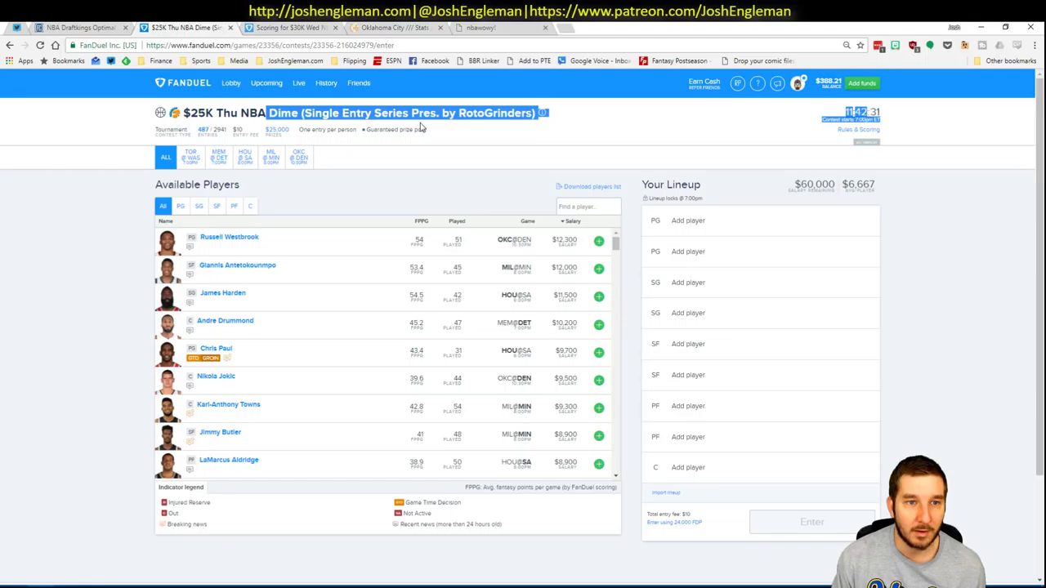
click(714, 117)
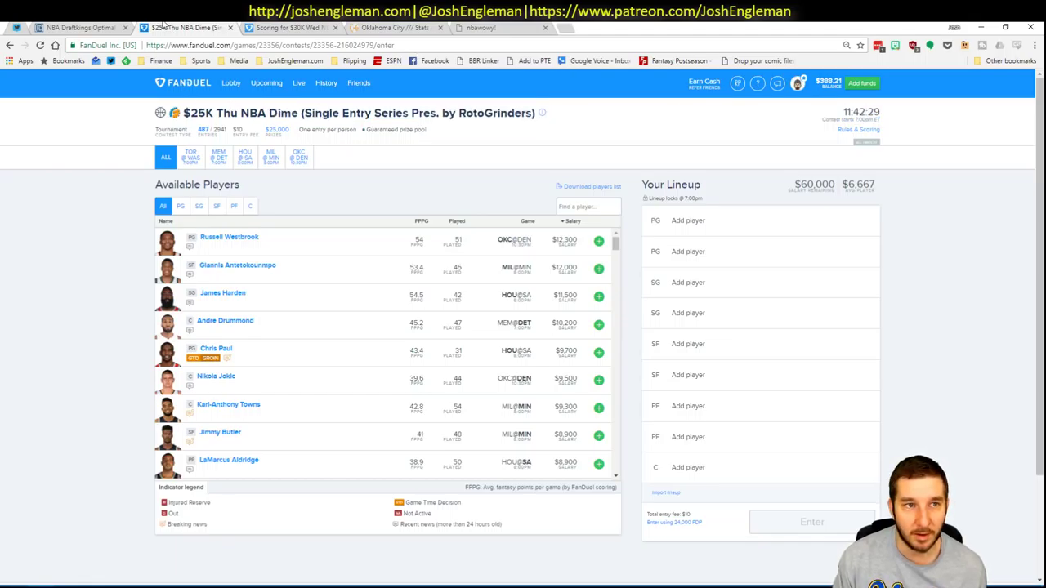
click(84, 27)
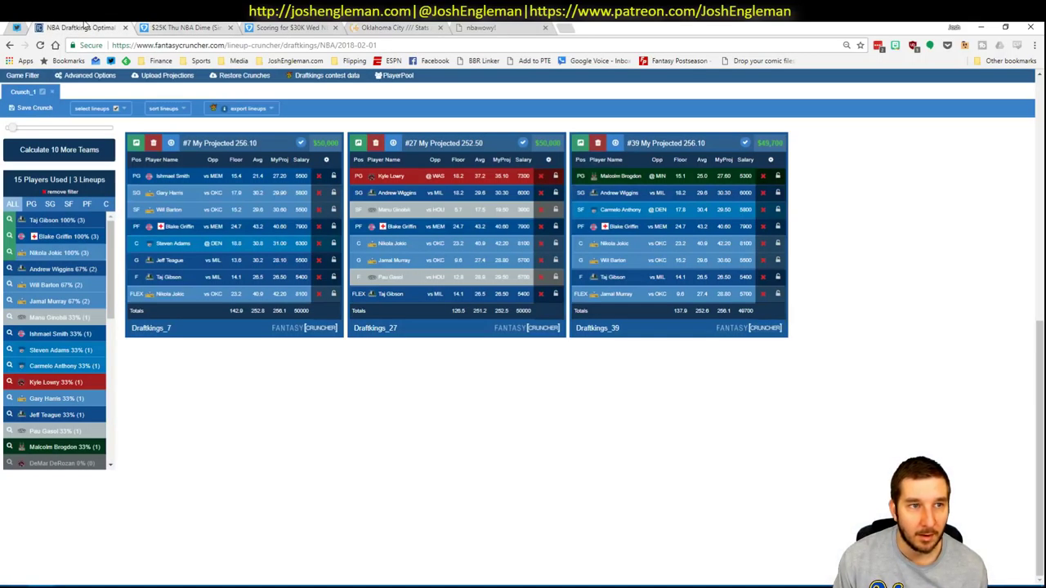
click(214, 27)
click(274, 27)
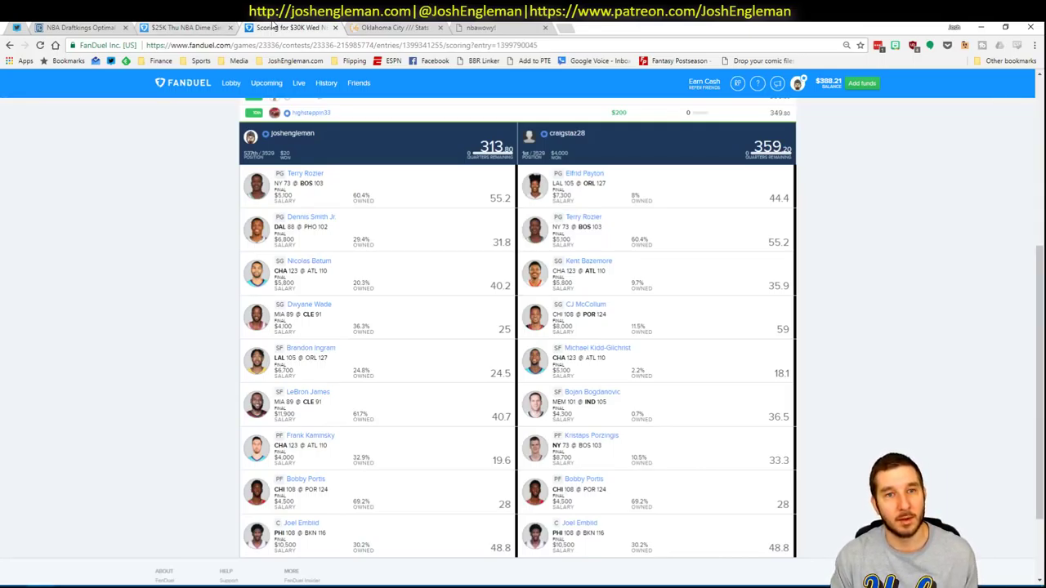
click(89, 26)
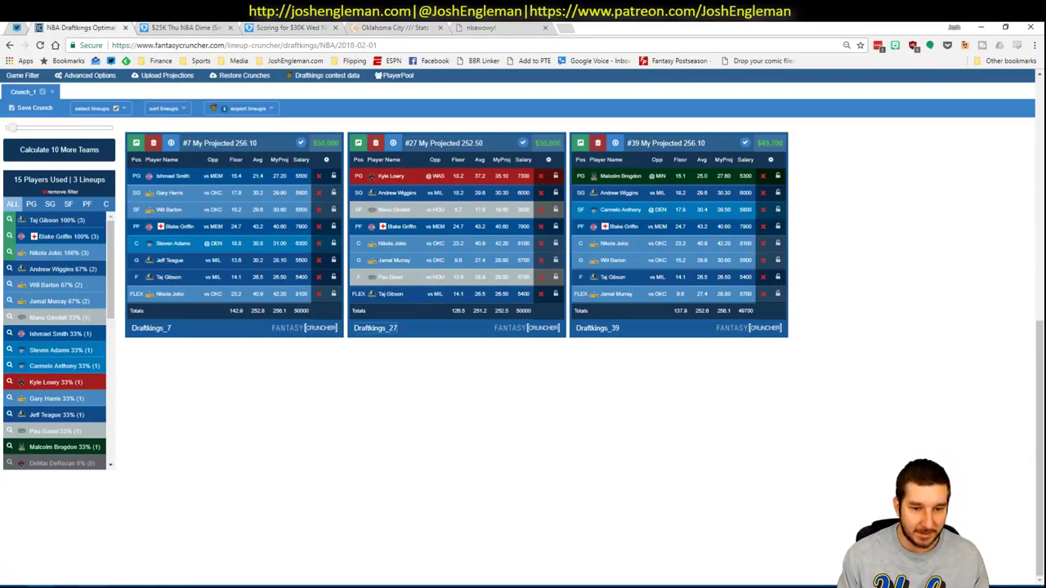
mouse_move(94, 587)
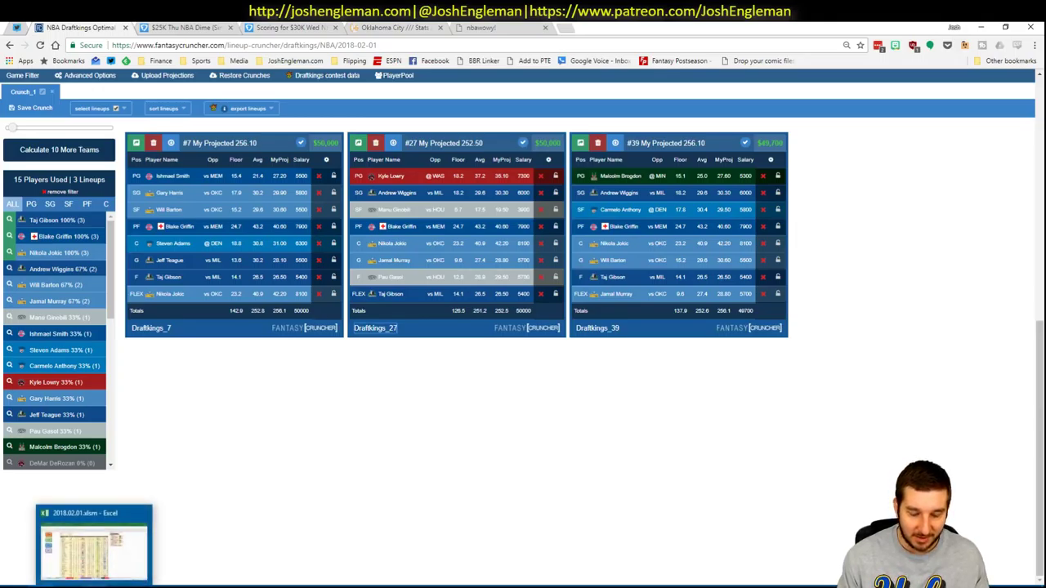